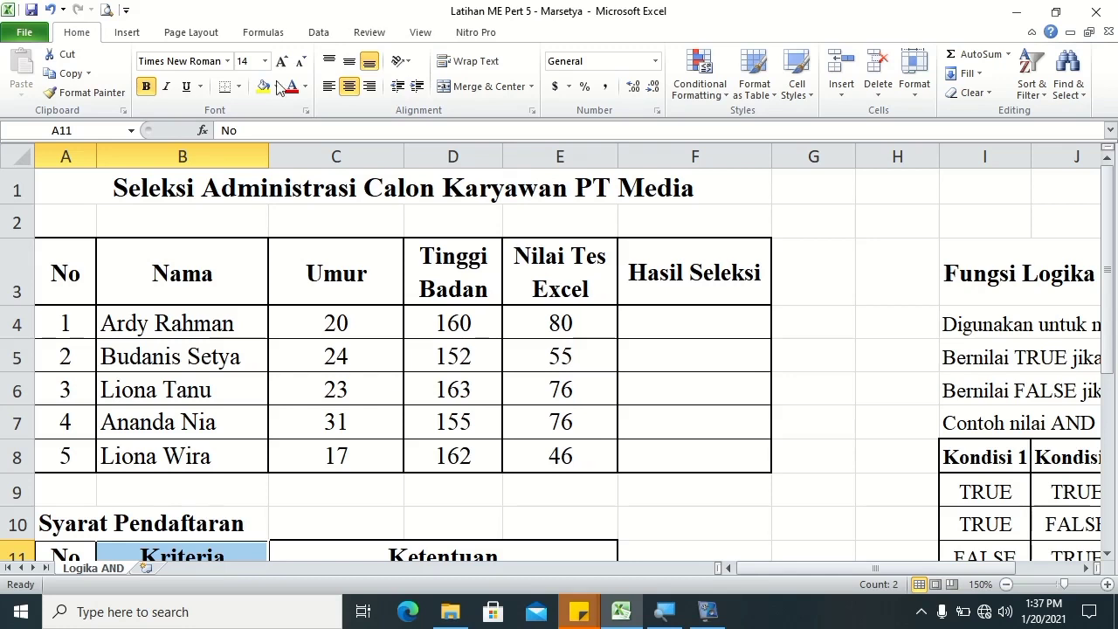
- Scroll the Logika AND sheet to review the AND function notes and truth table
click(174, 192)
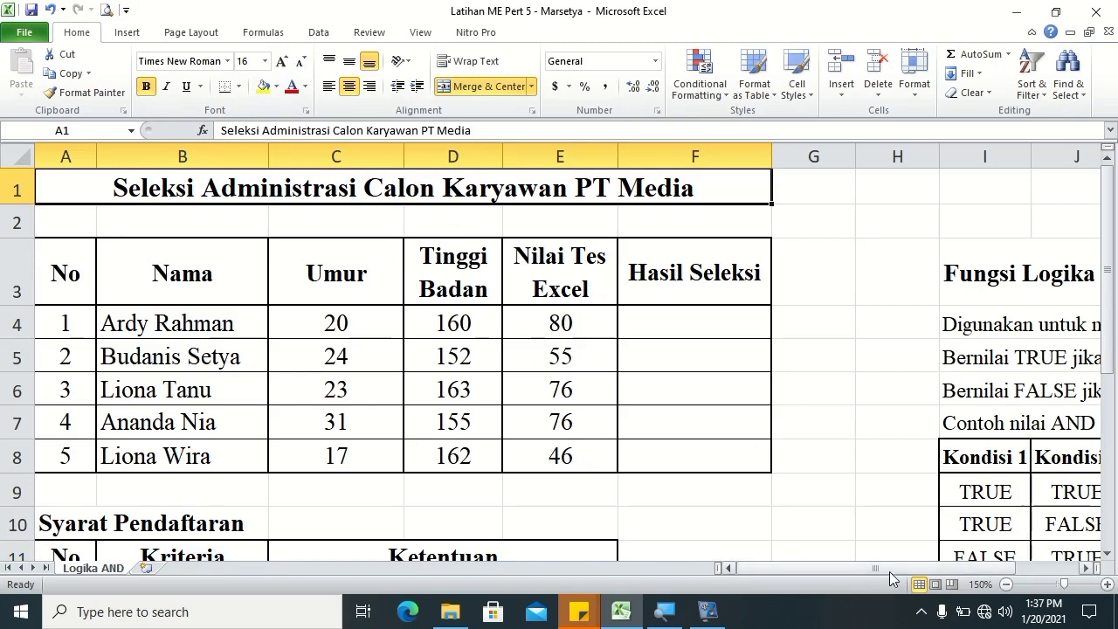
drag(933, 569, 994, 569)
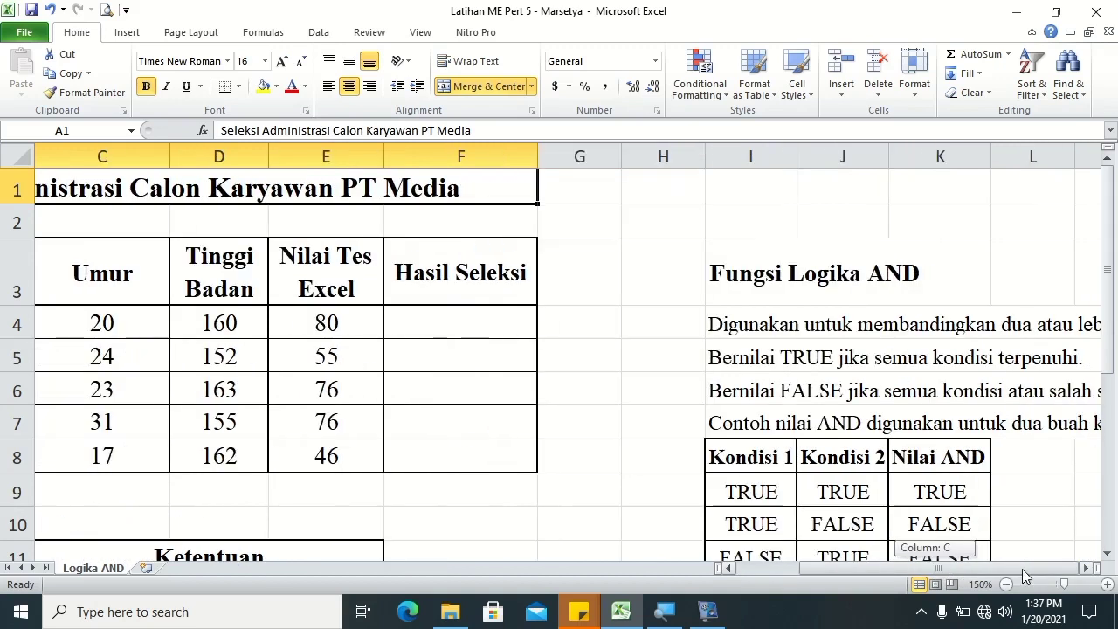
click(1107, 553)
click(1087, 568)
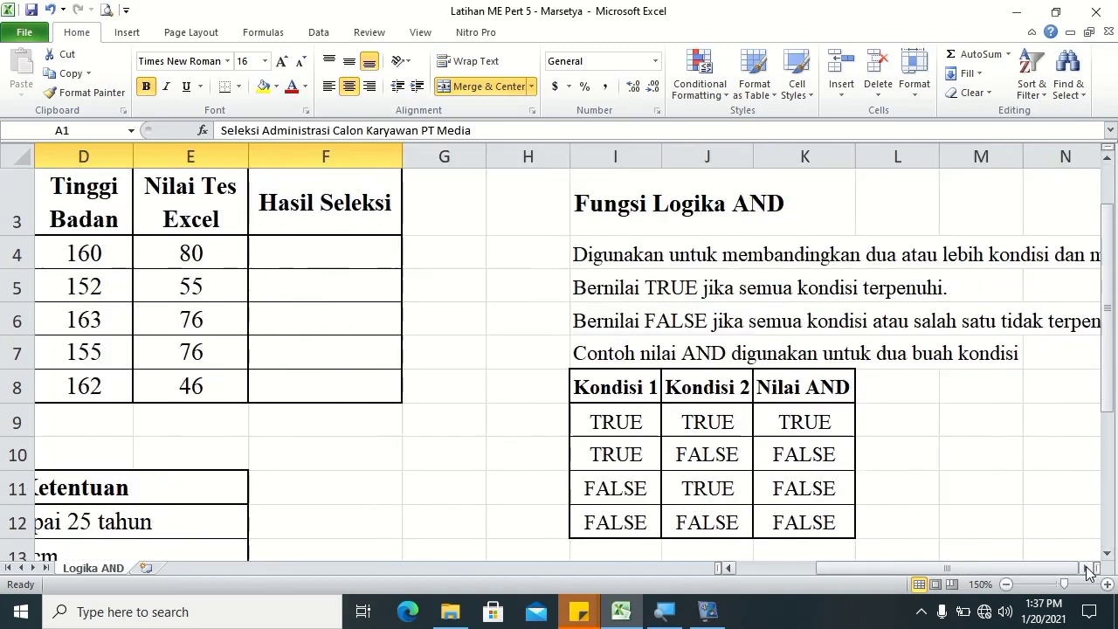
click(1087, 569)
click(1087, 568)
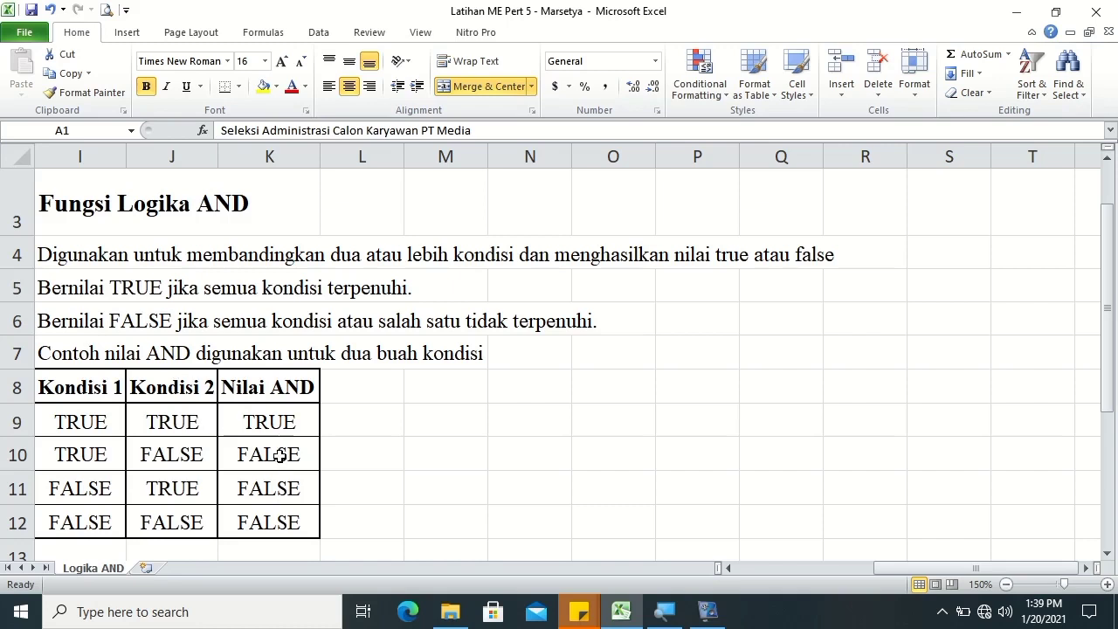
drag(1108, 367, 1103, 324)
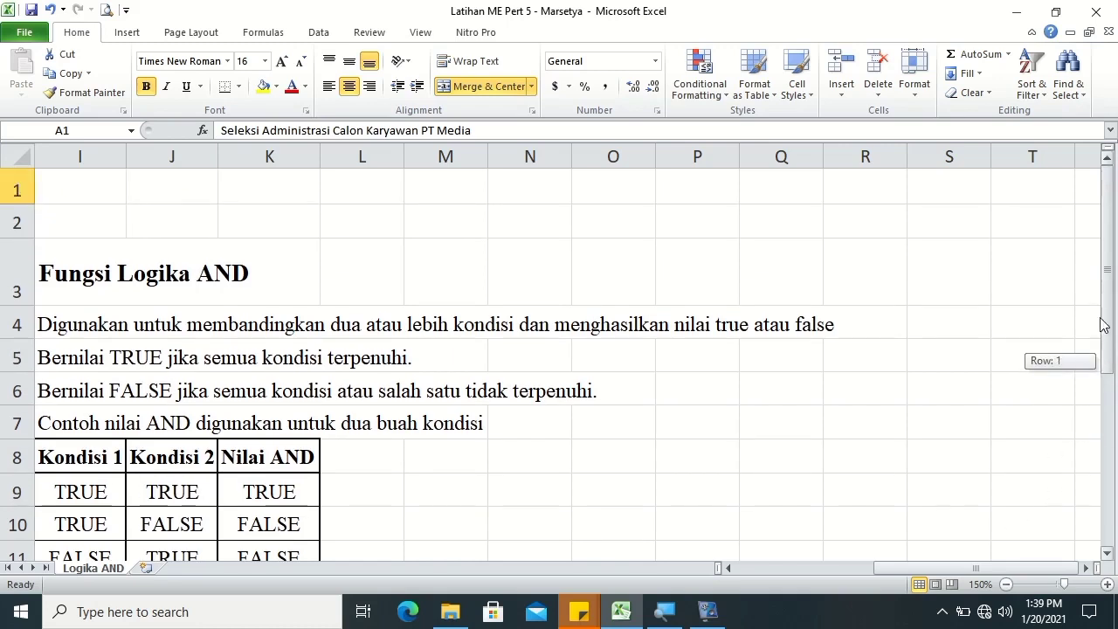
drag(937, 567, 835, 572)
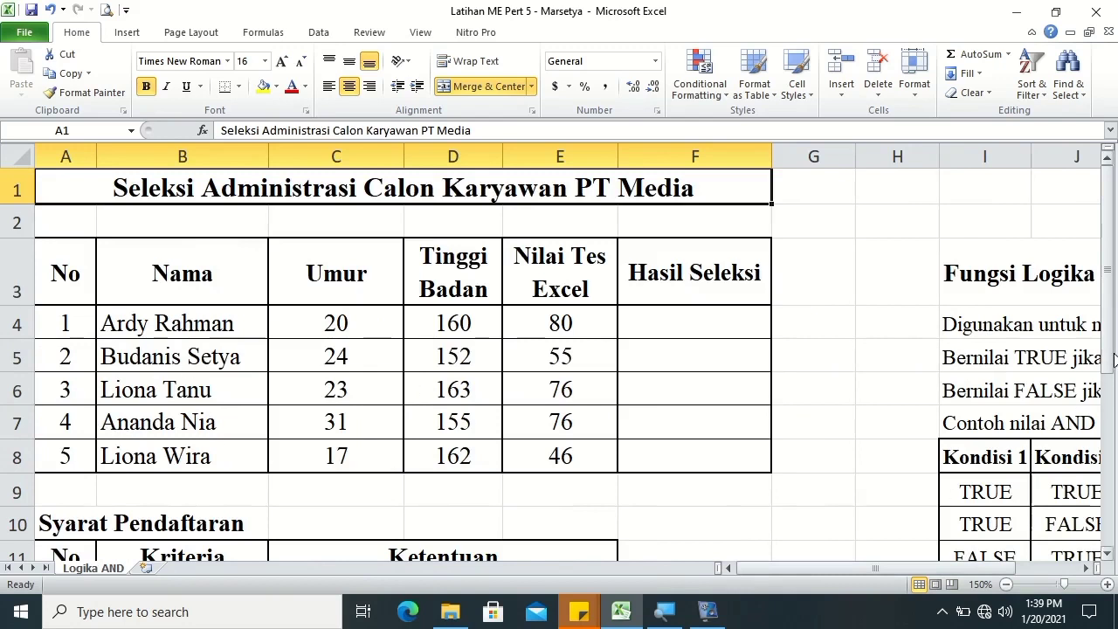
drag(1114, 360, 1110, 375)
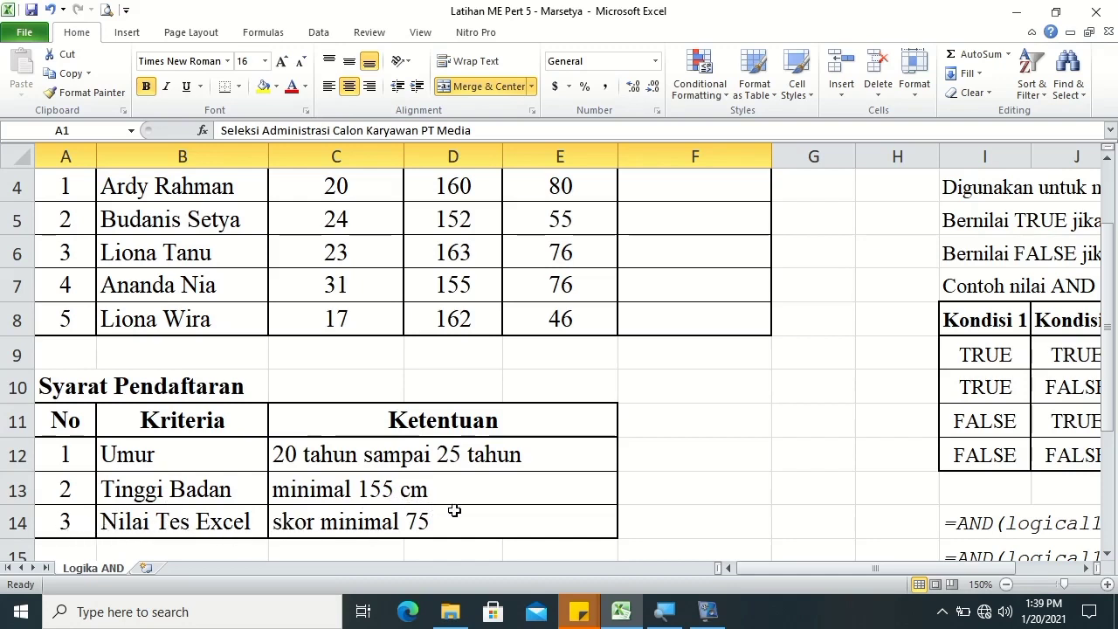
drag(1107, 389, 1103, 365)
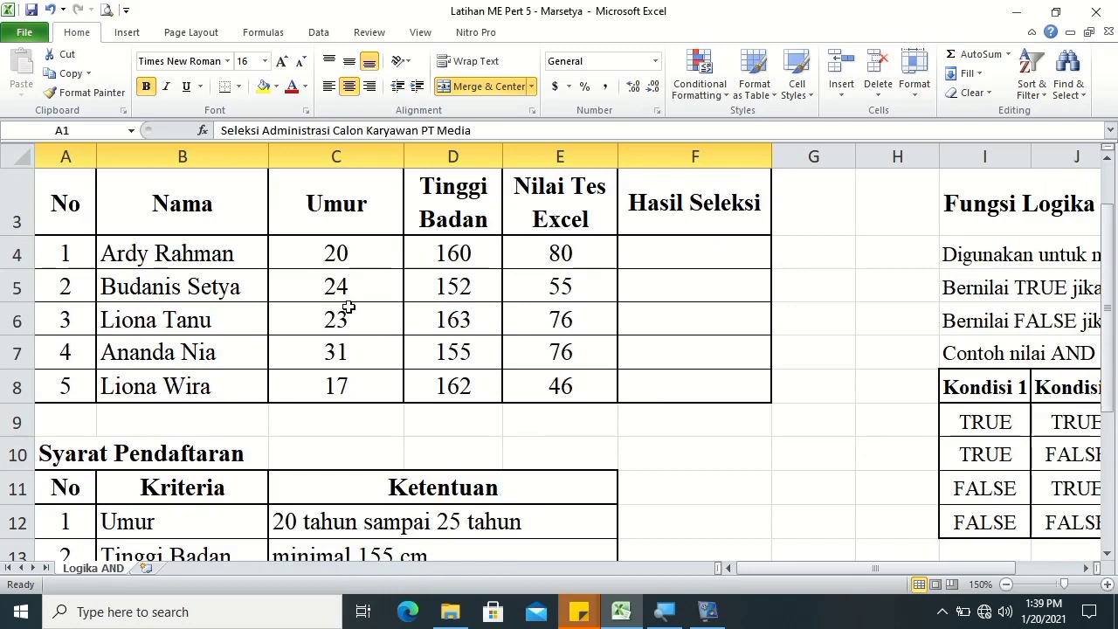
- Give the ages in C4:C8 the custom number format # "Tahun", e.g. 20 Tahun
click(356, 254)
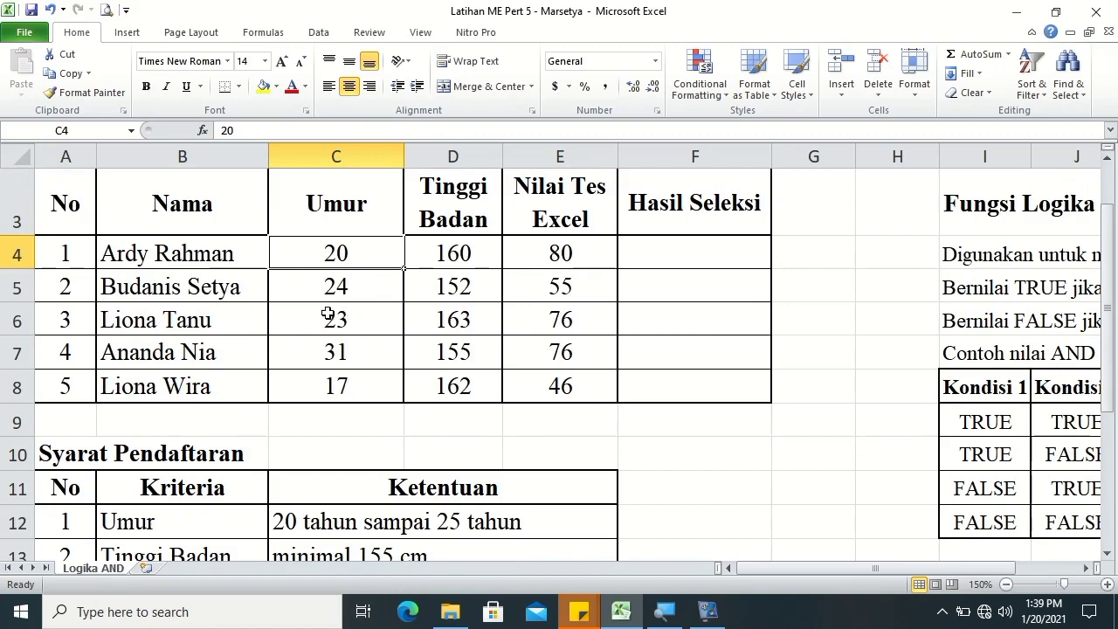
drag(1107, 229, 1107, 196)
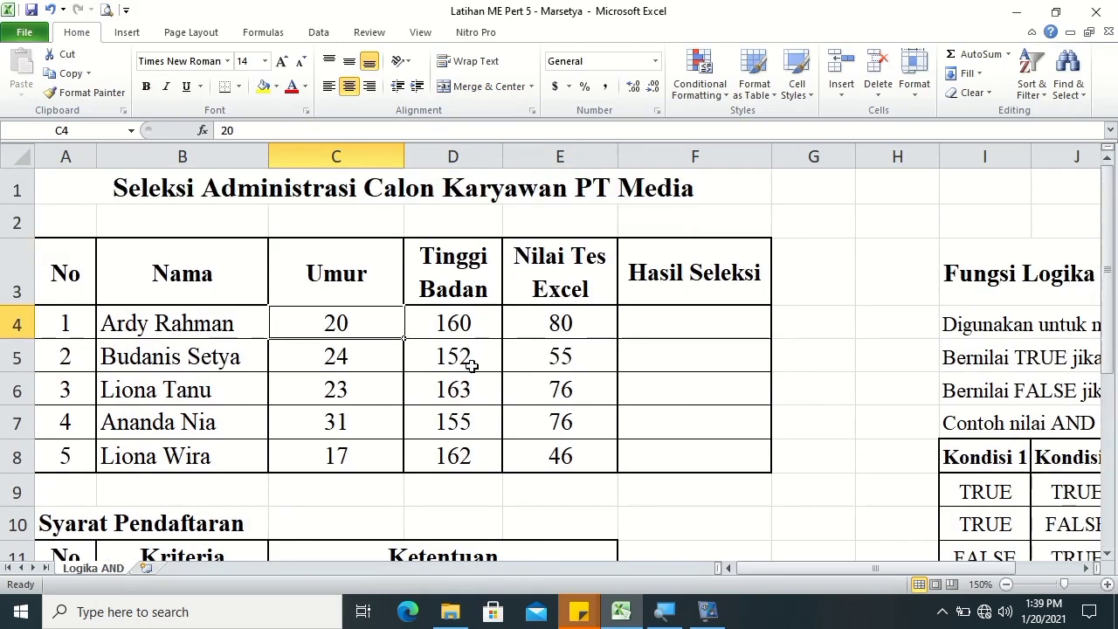
shift+click(347, 455)
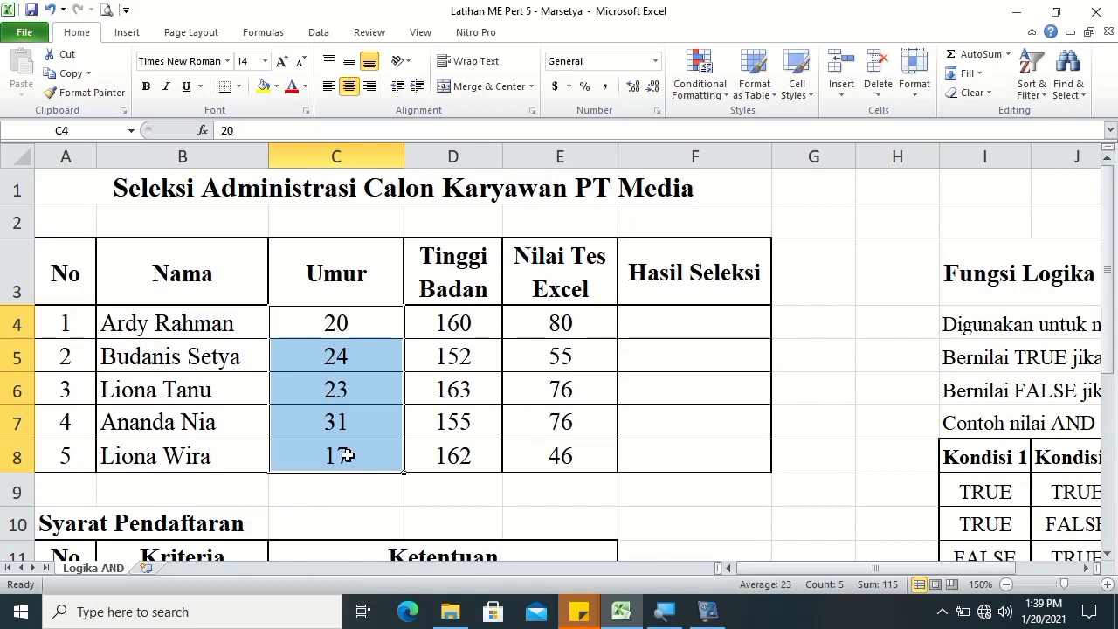
right_click(347, 454)
click(394, 390)
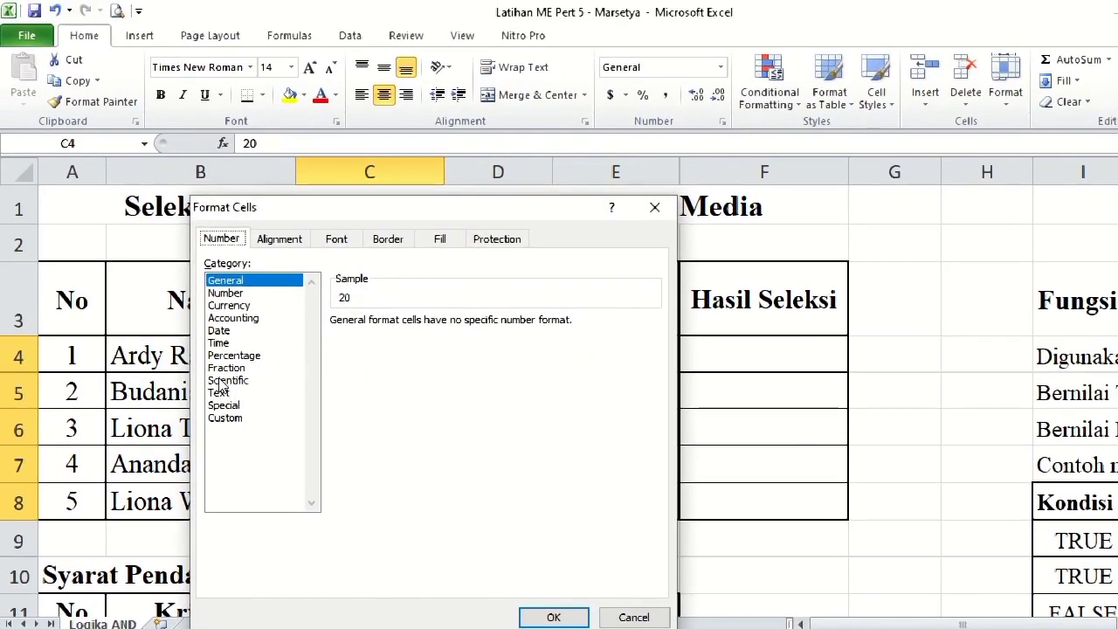
click(225, 418)
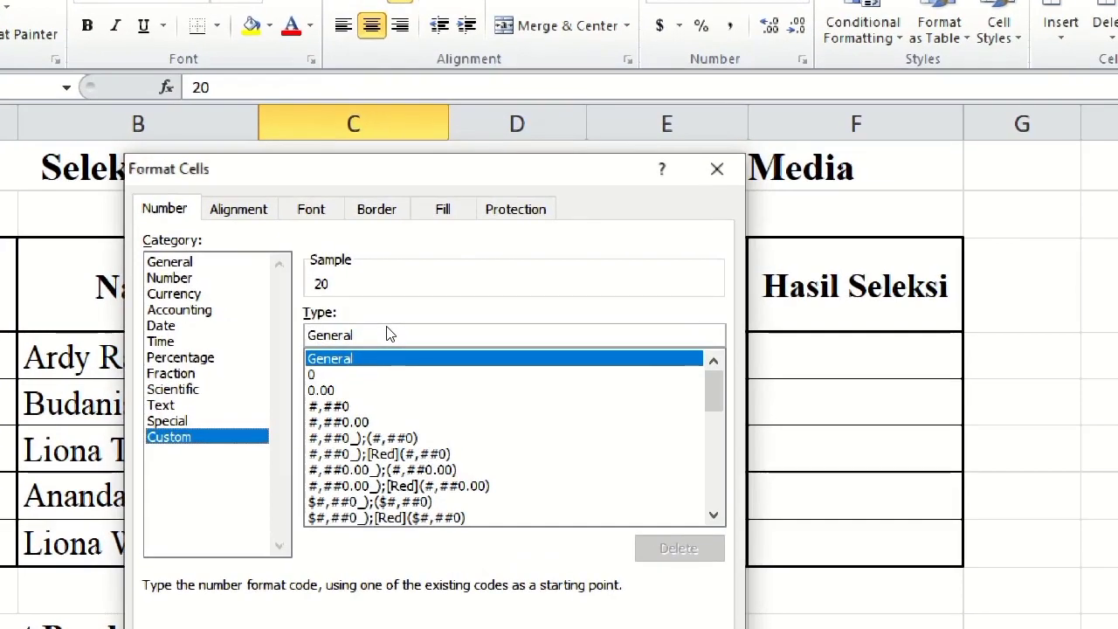
key(alt+t)
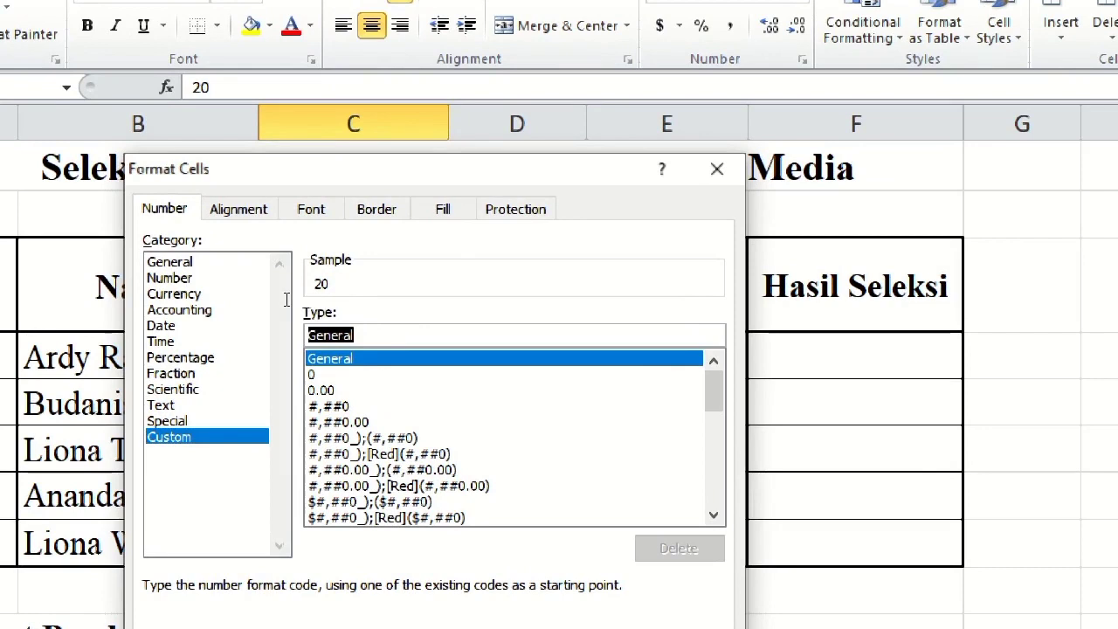
key(BackSpace)
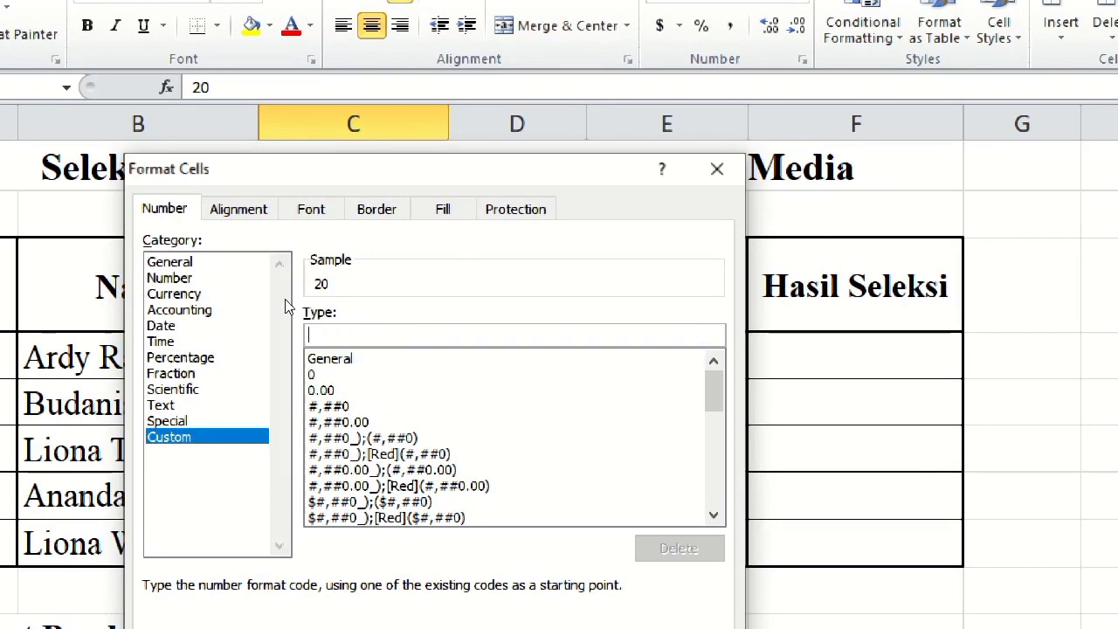
text(# )
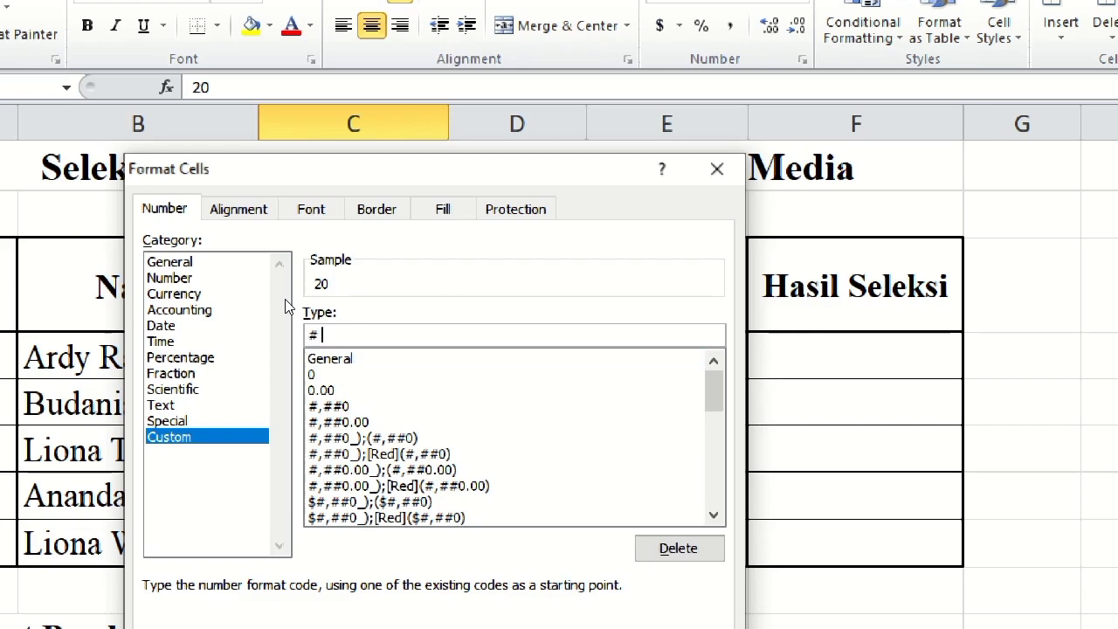
text("Tahun")
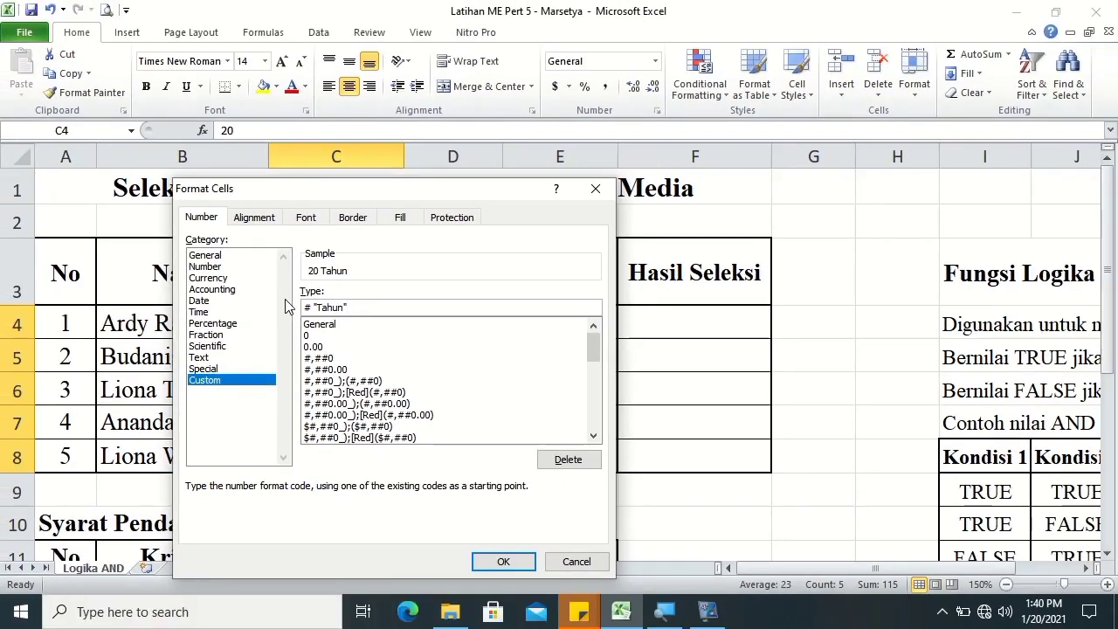
click(503, 561)
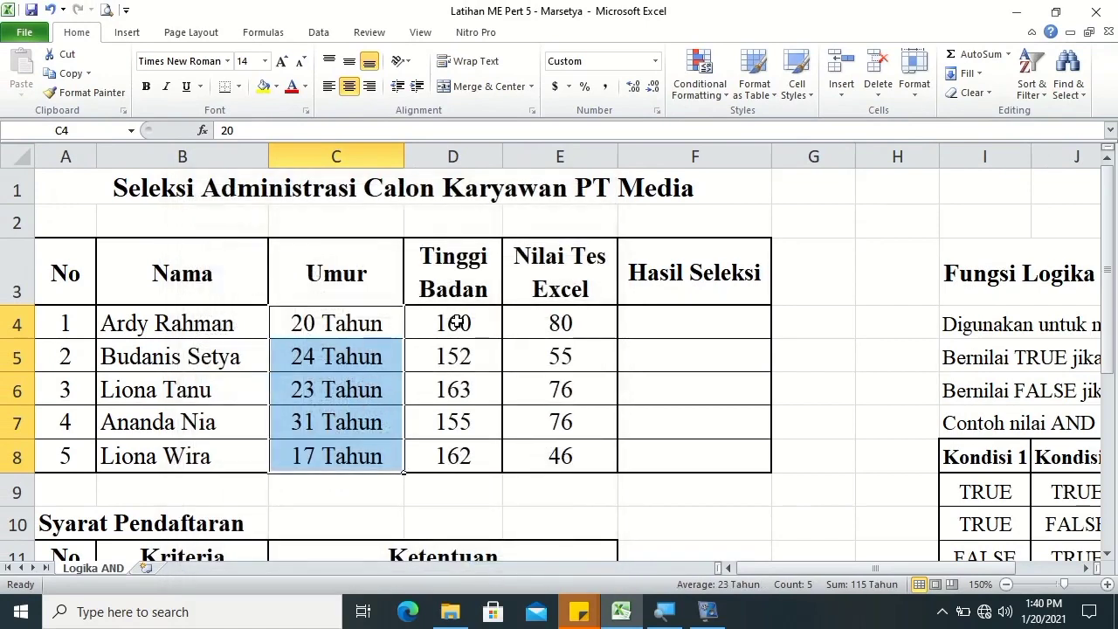
- Apply the custom format # "cm" to heights D4:D8 so they read like 160 cm
click(455, 323)
drag(470, 395, 476, 456)
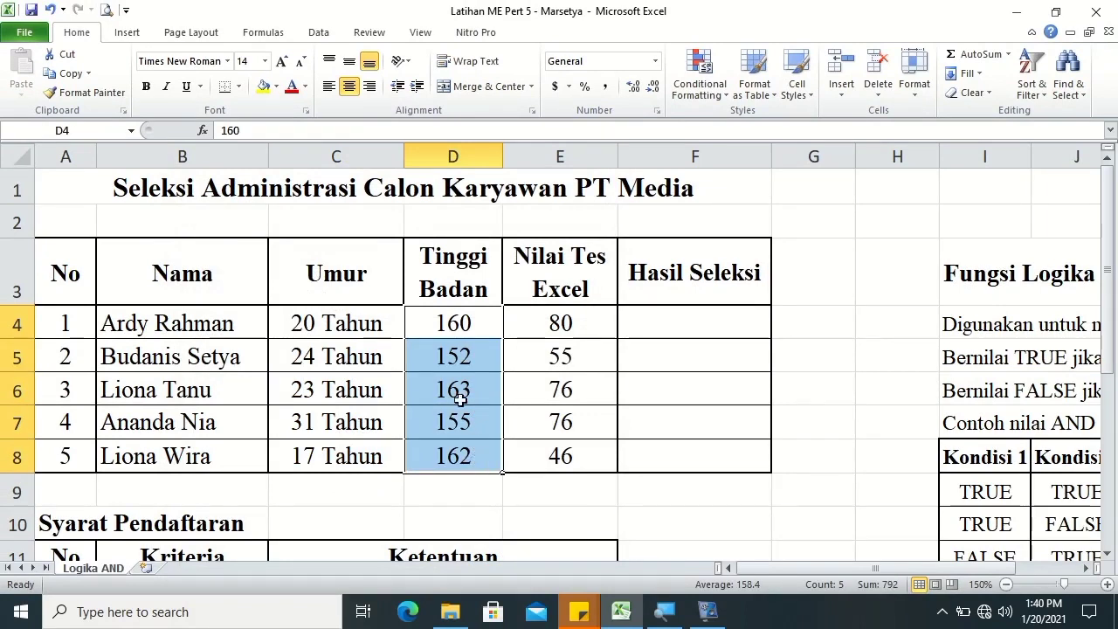
right_click(458, 344)
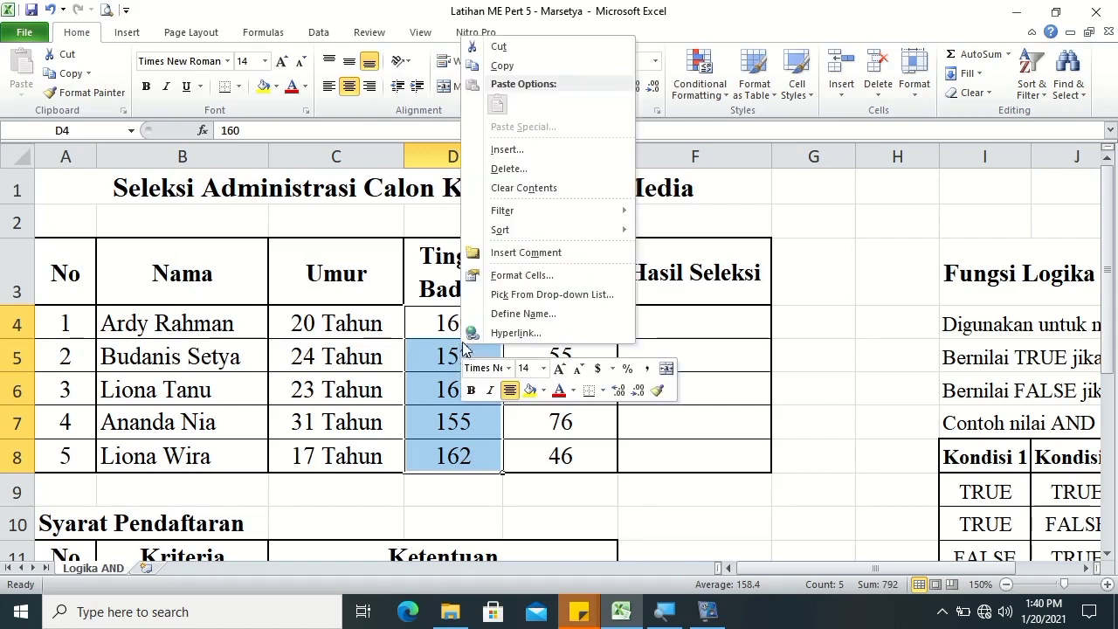
click(516, 274)
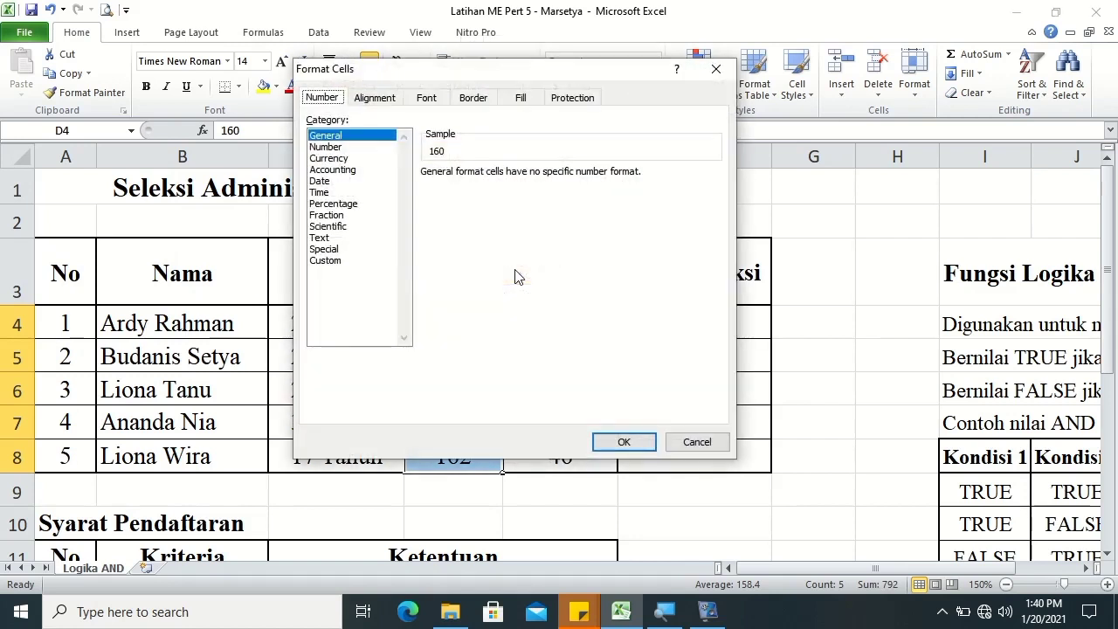
click(337, 260)
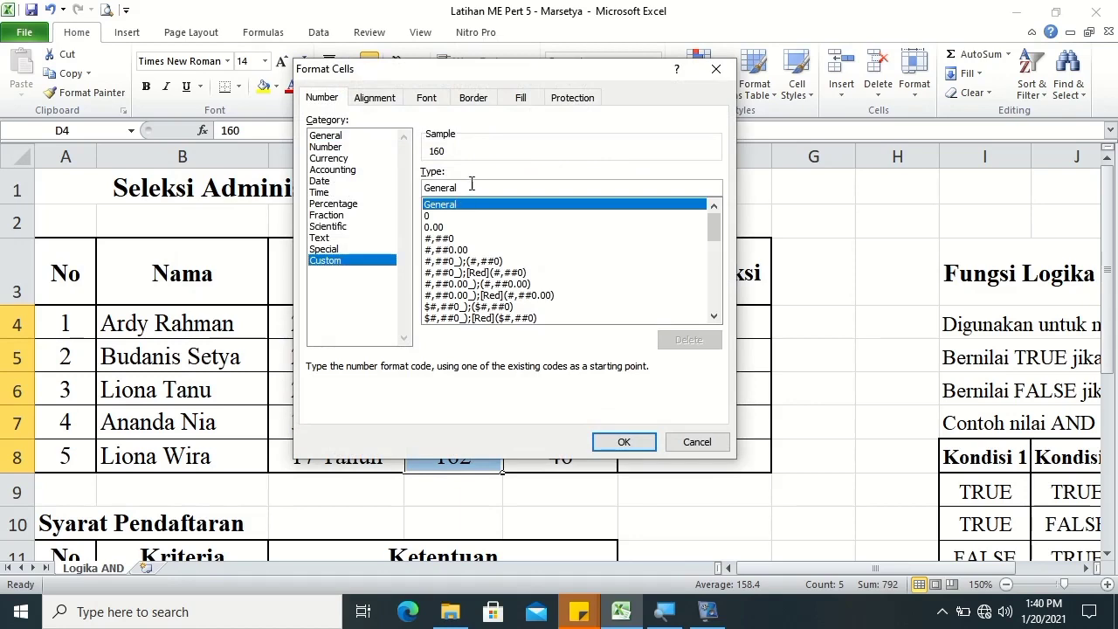
drag(472, 186, 414, 185)
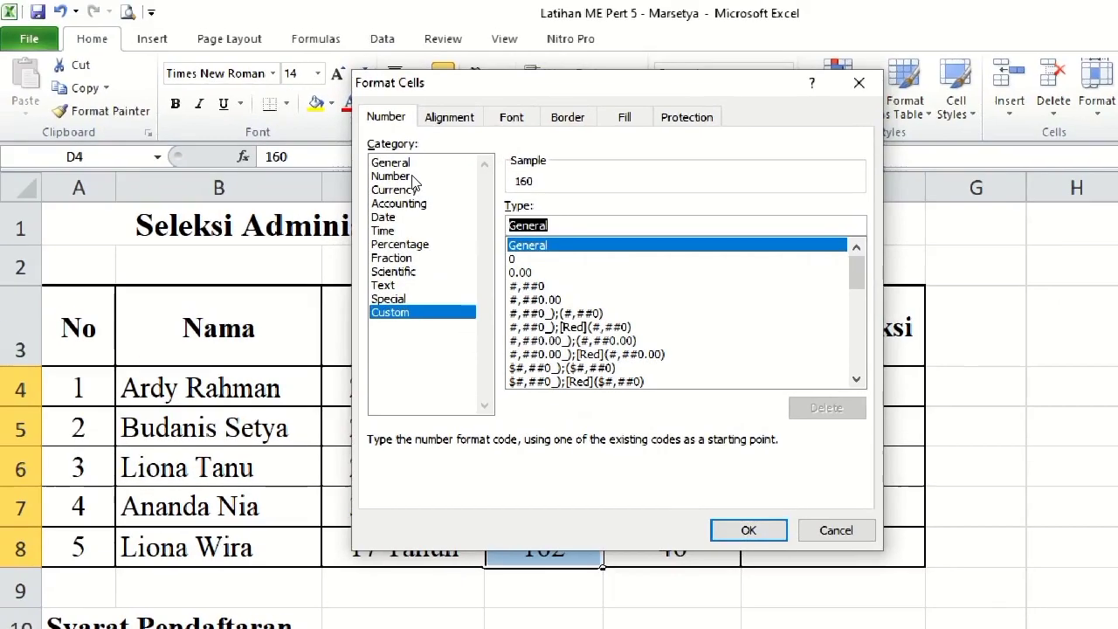
key(BackSpace)
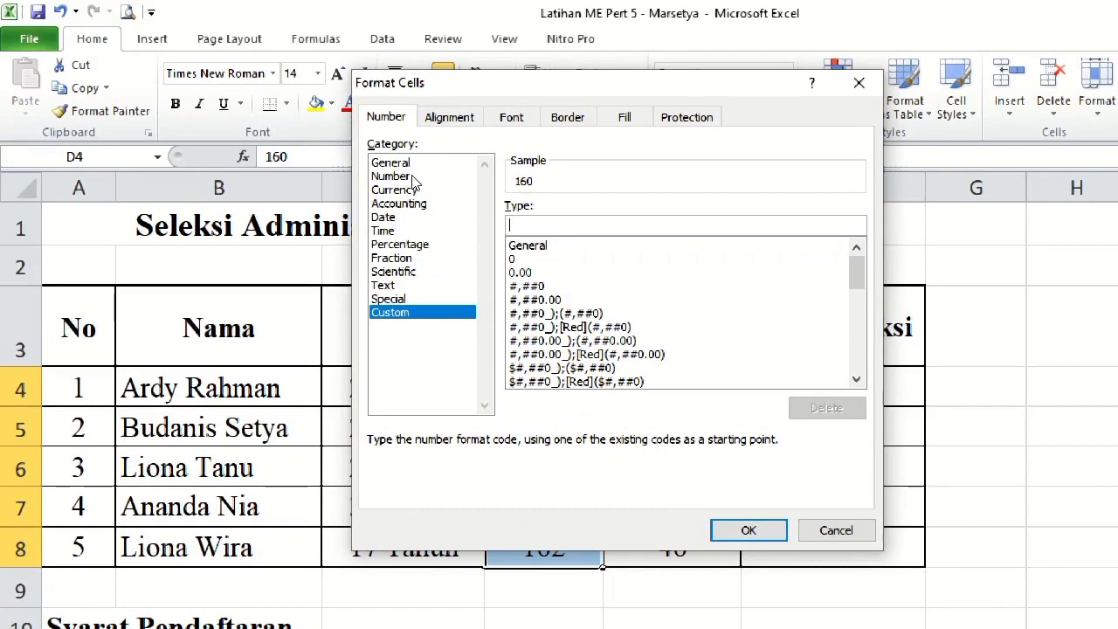
text(# )
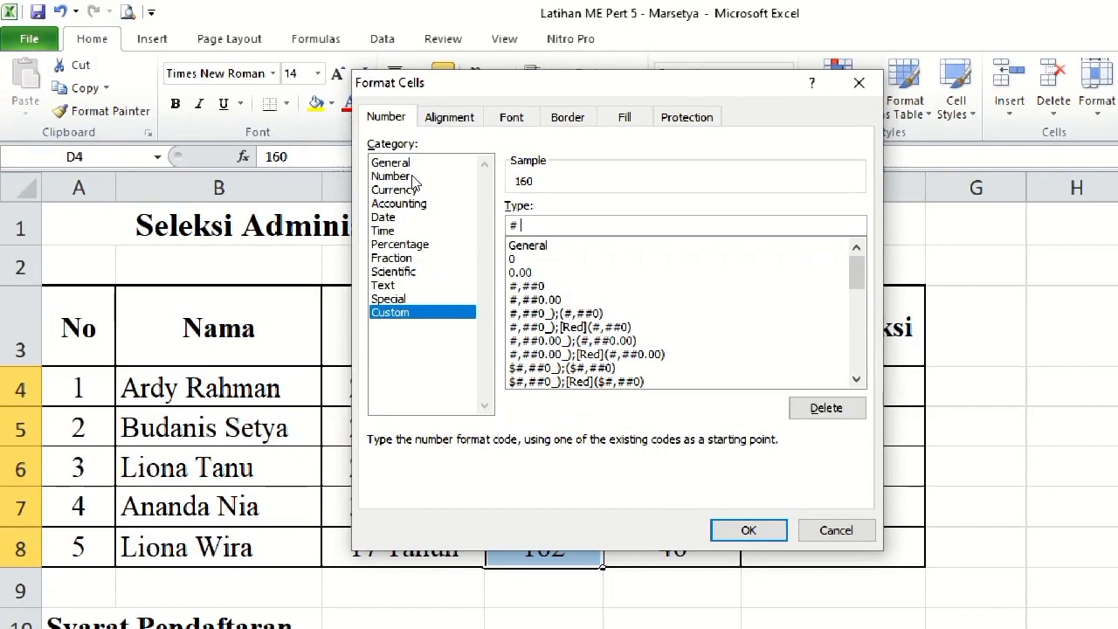
text("cm")
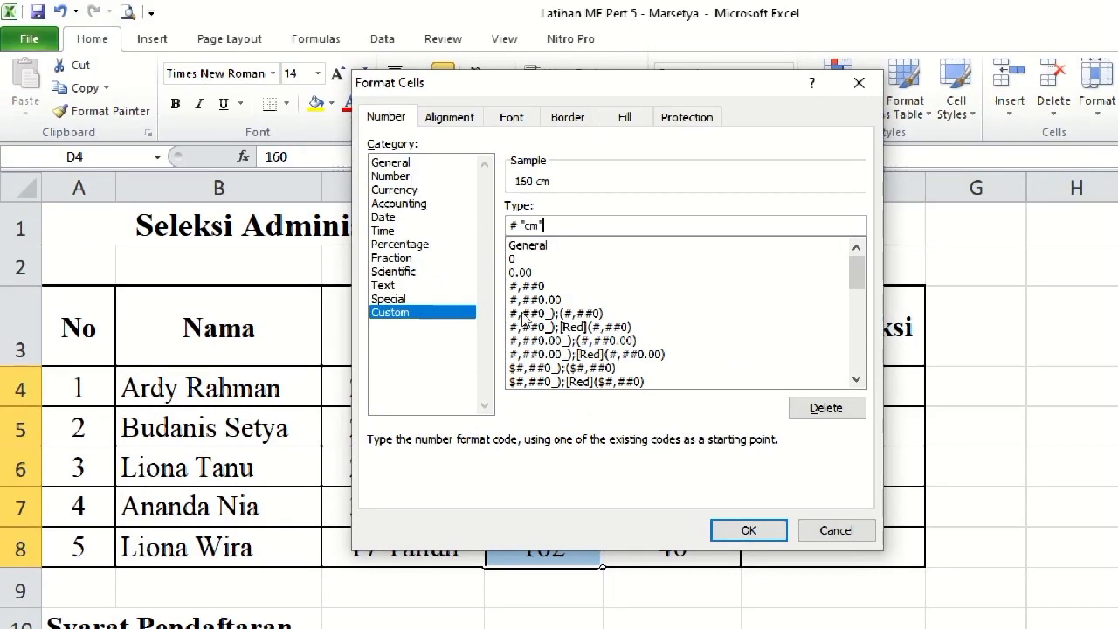
key(Return)
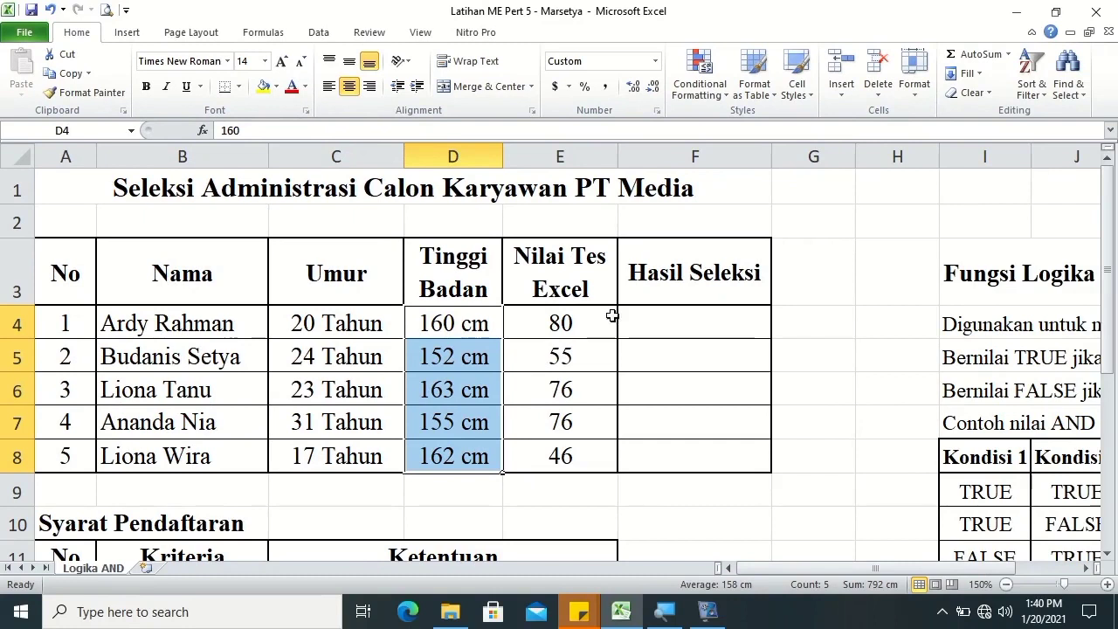
click(716, 312)
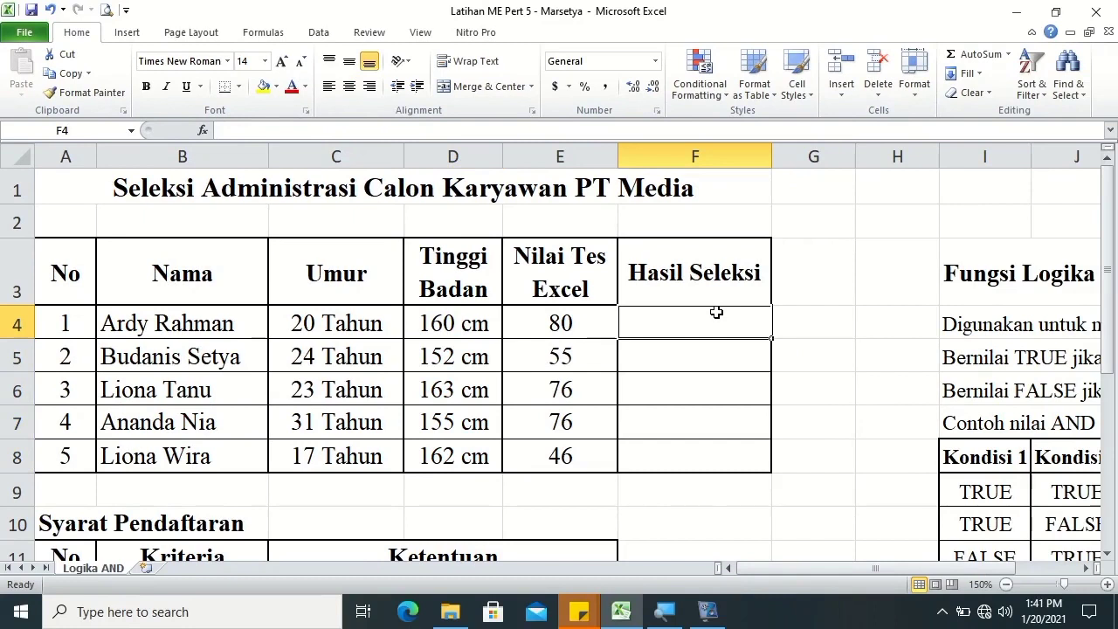
- Start an AND formula in F4 with the age conditions C4>=20 and C4<=25
text(=an)
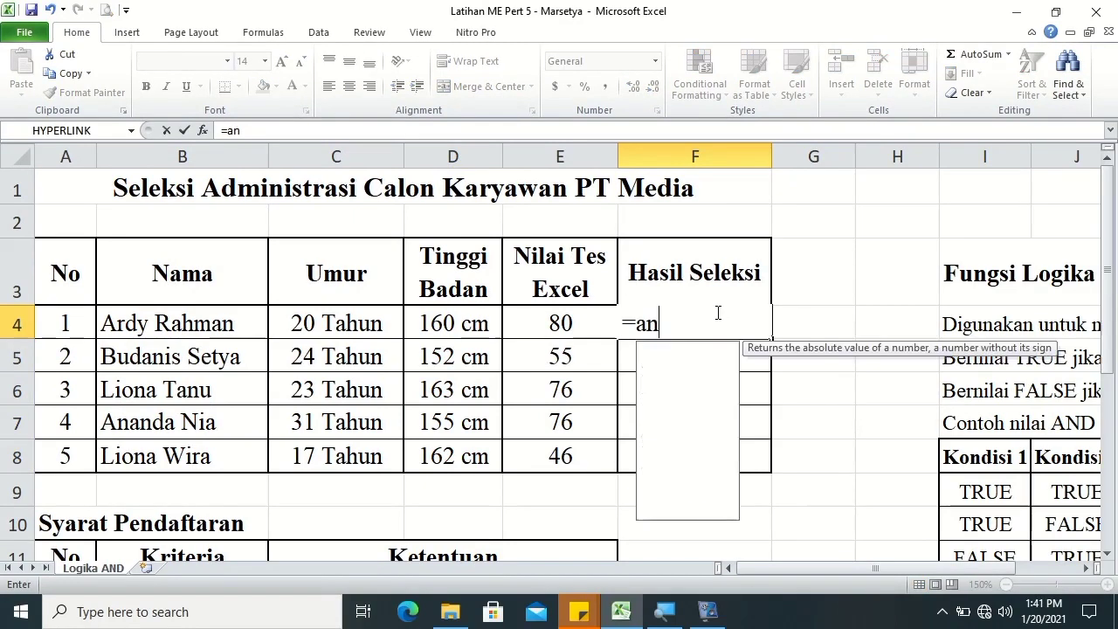
key(Tab)
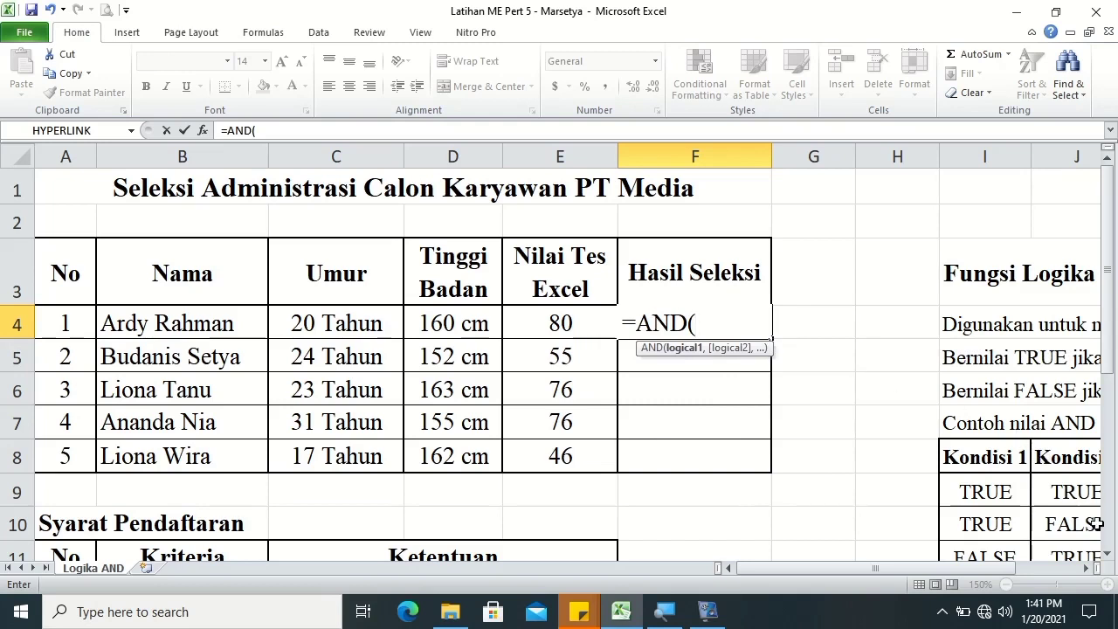
click(1107, 553)
click(1106, 553)
click(1106, 553)
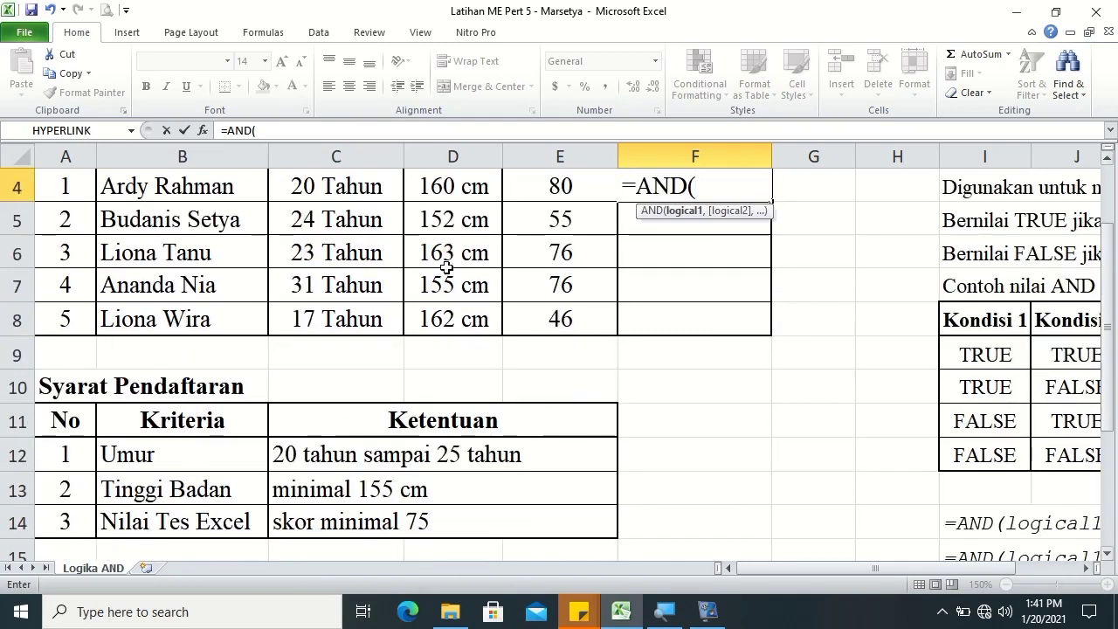
click(323, 189)
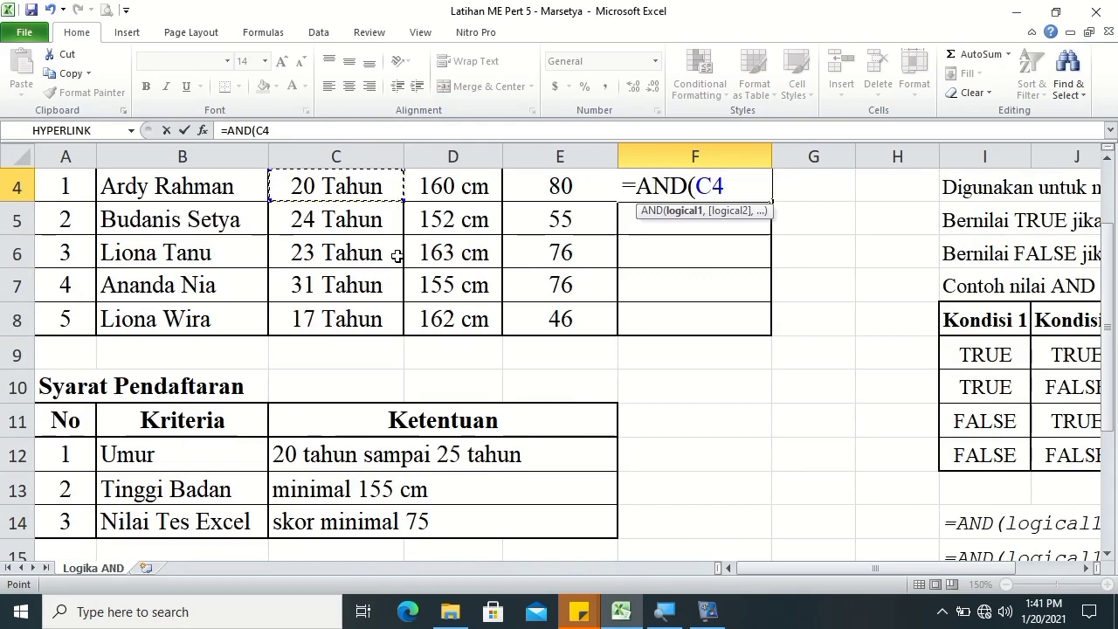
text(>=)
text(20)
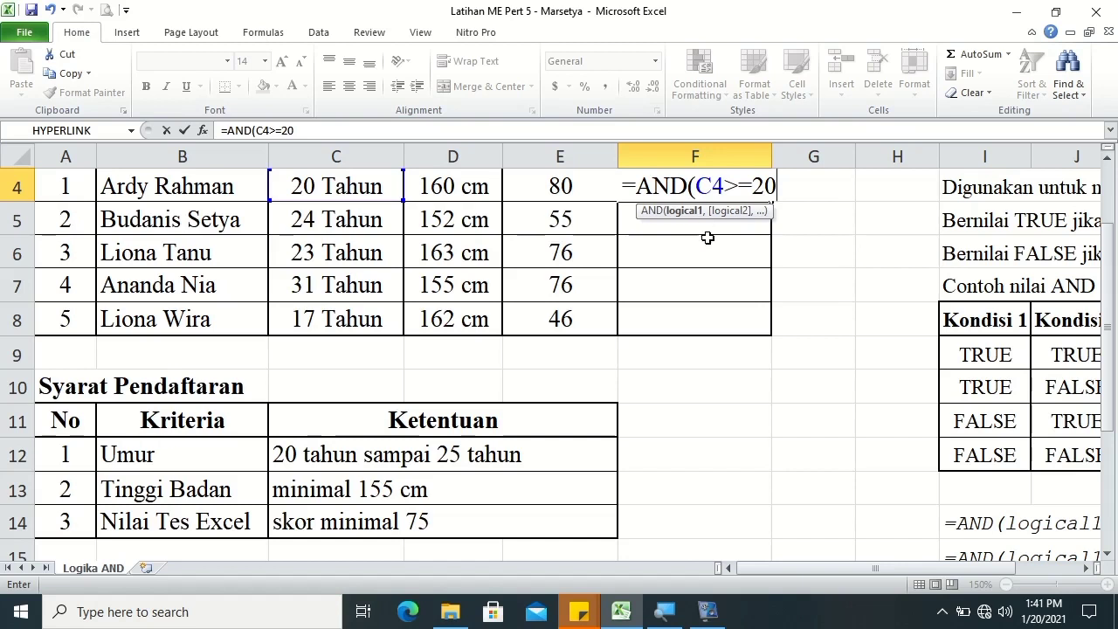
text(,)
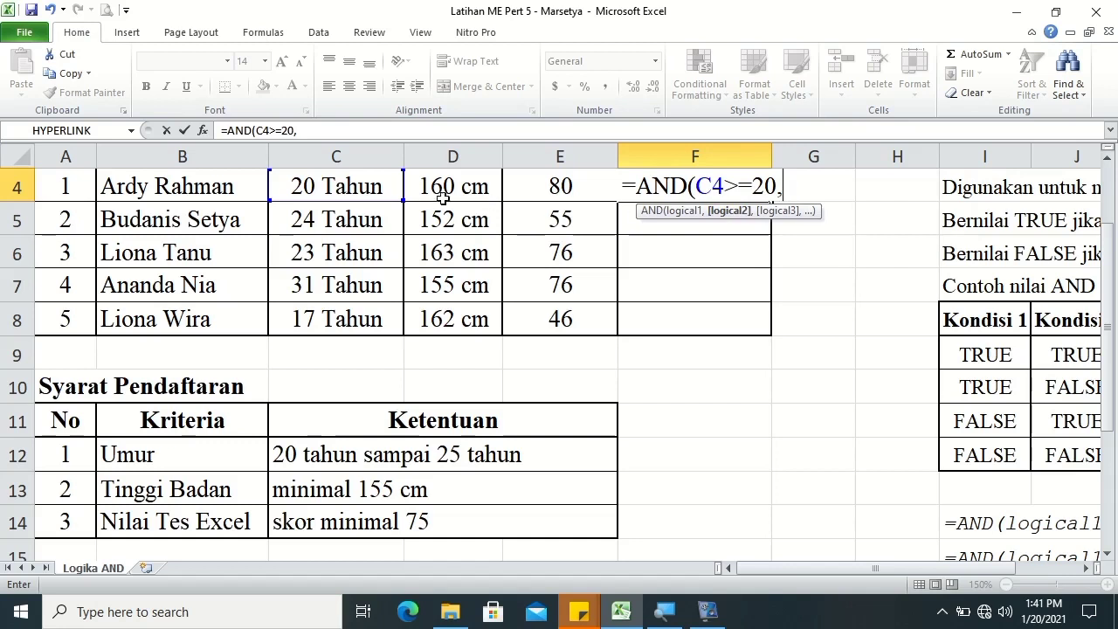
click(375, 186)
text(<)
text(=25)
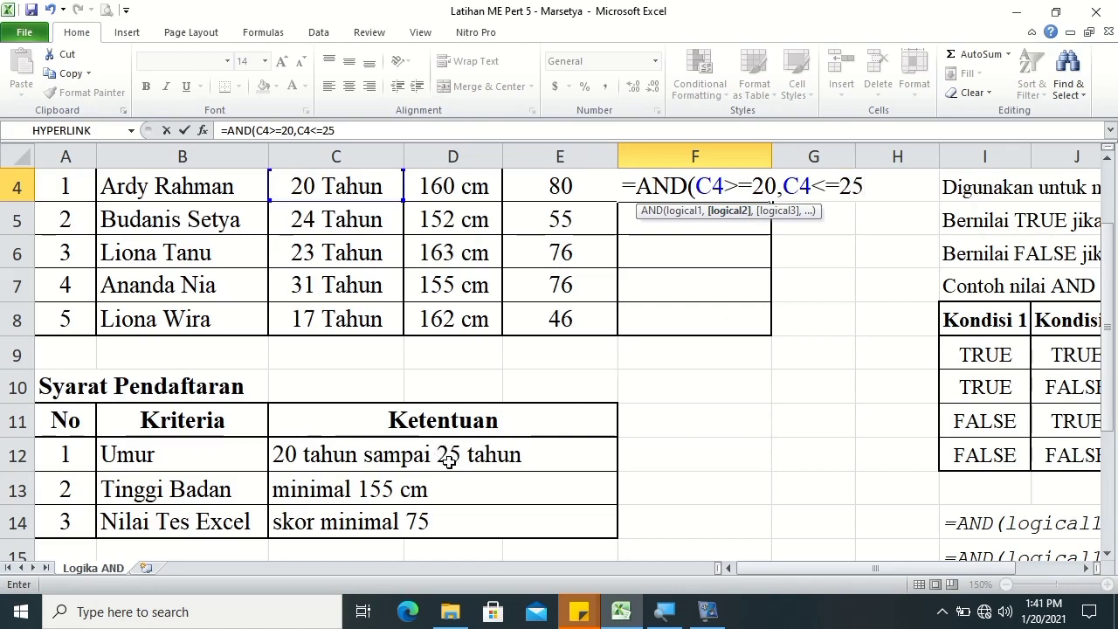
text(,)
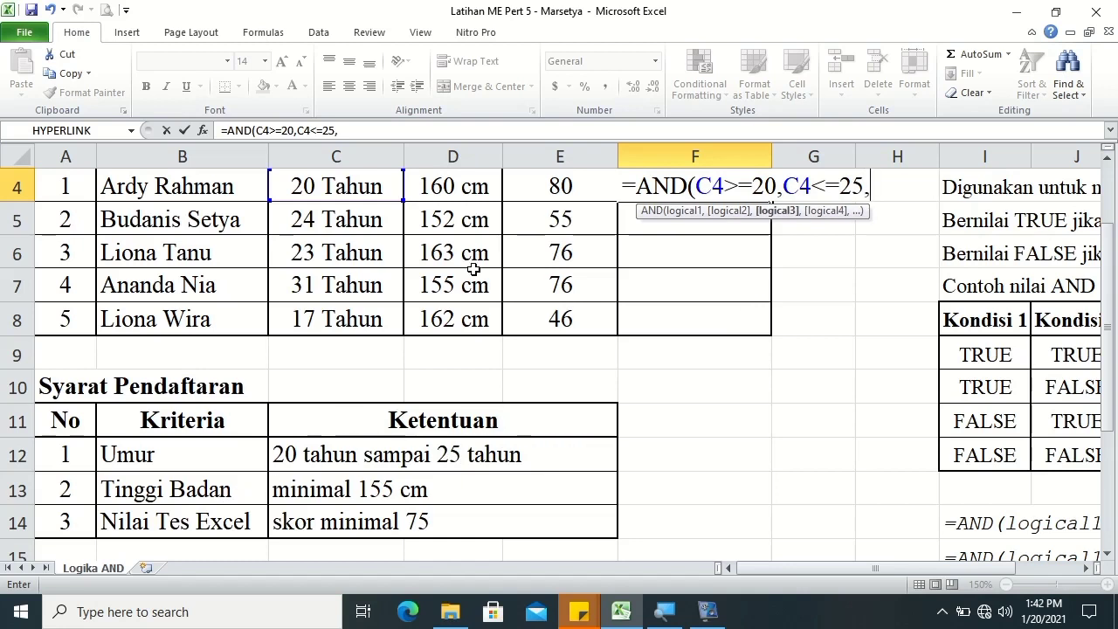
- Add the D4>=155 and E4>=75 conditions and confirm the AND formula in F4
click(473, 189)
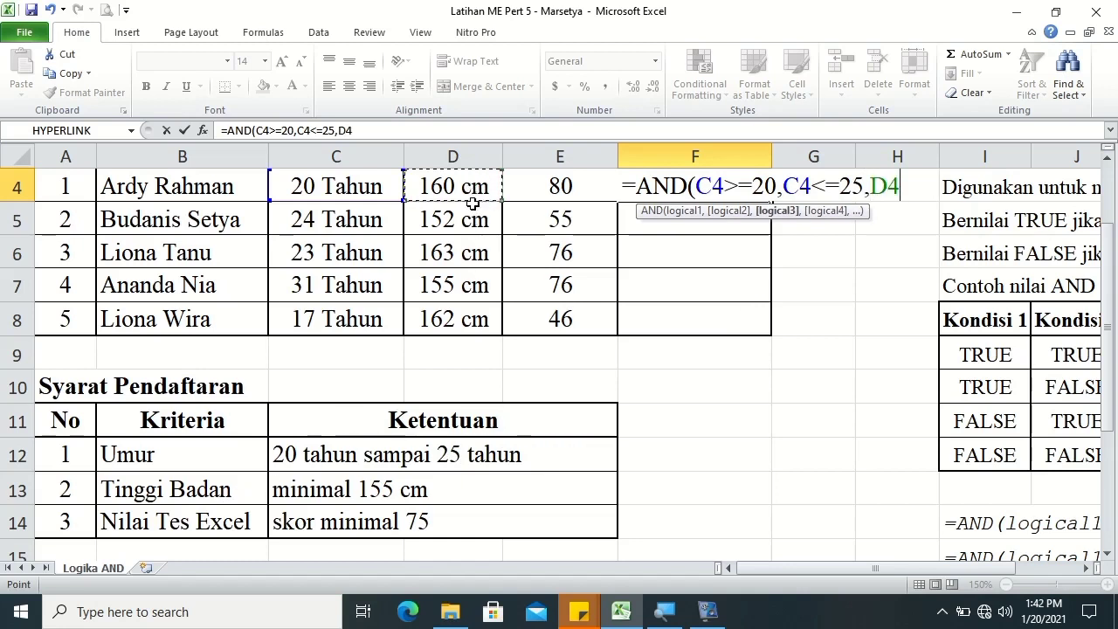
text(>)
text(=)
text(1155)
key(BackSpace)
key(BackSpace)
key(BackSpace)
text(55,)
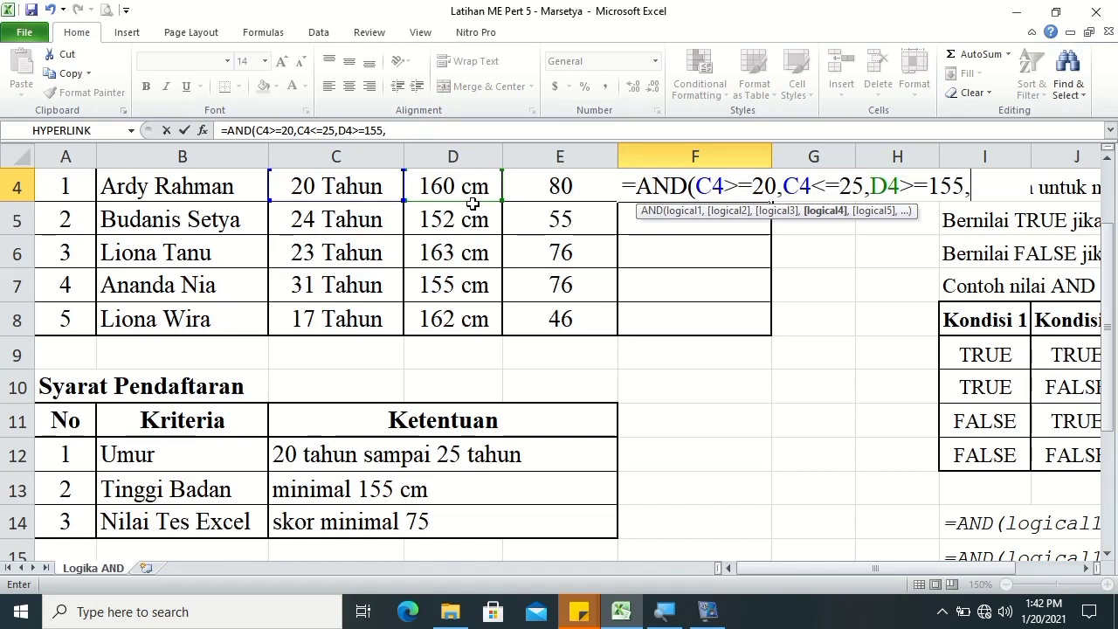
click(515, 190)
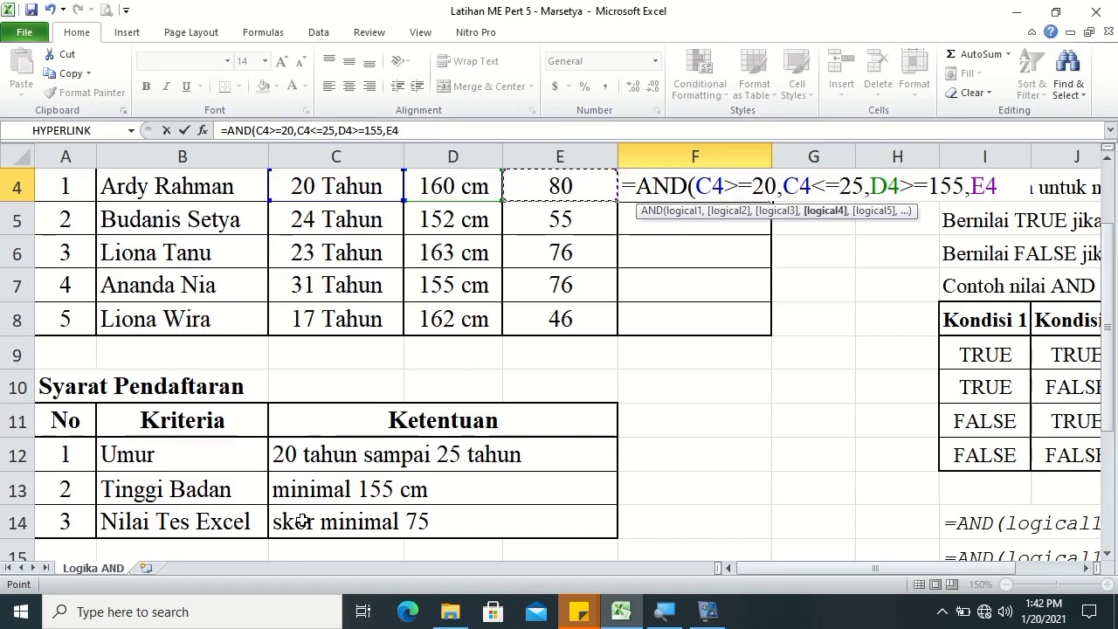
text(>)
text(=)
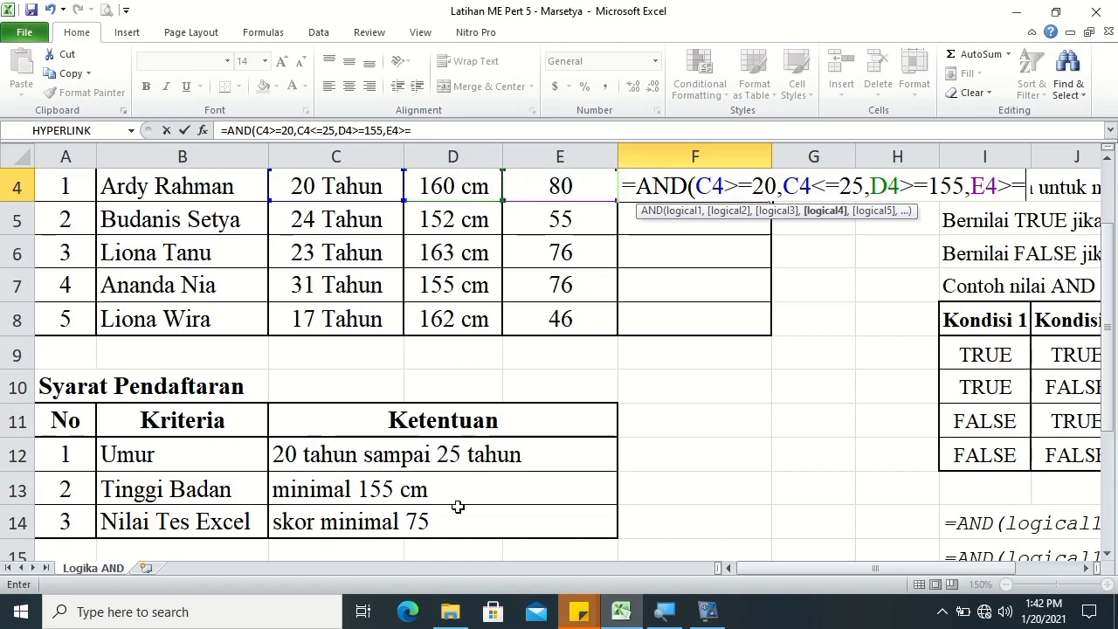
text(75)
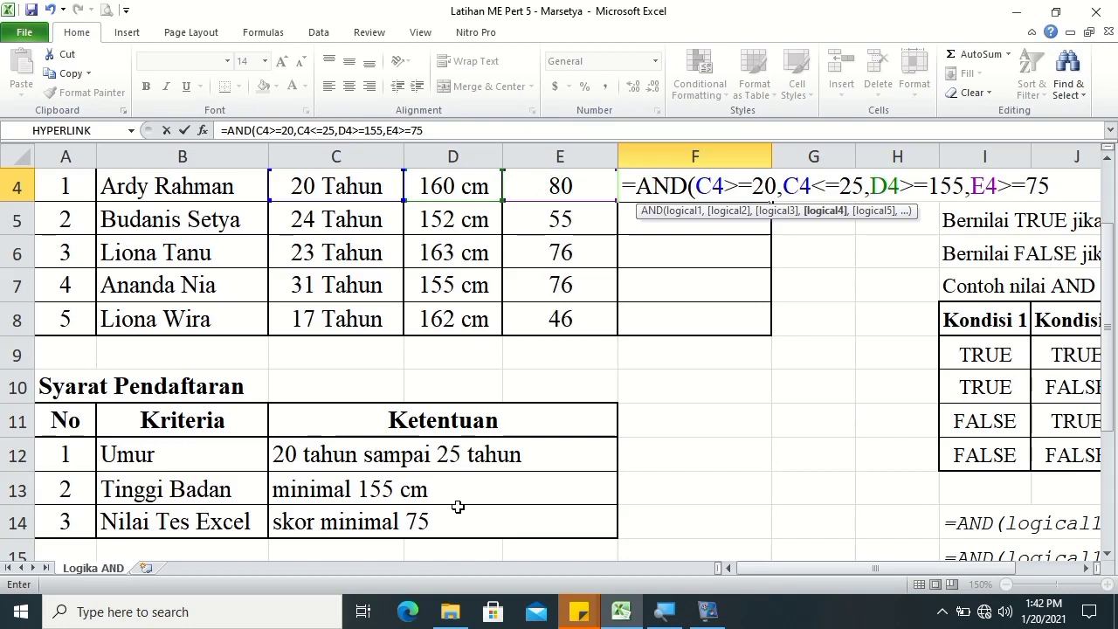
scroll(559, 506, down, 1)
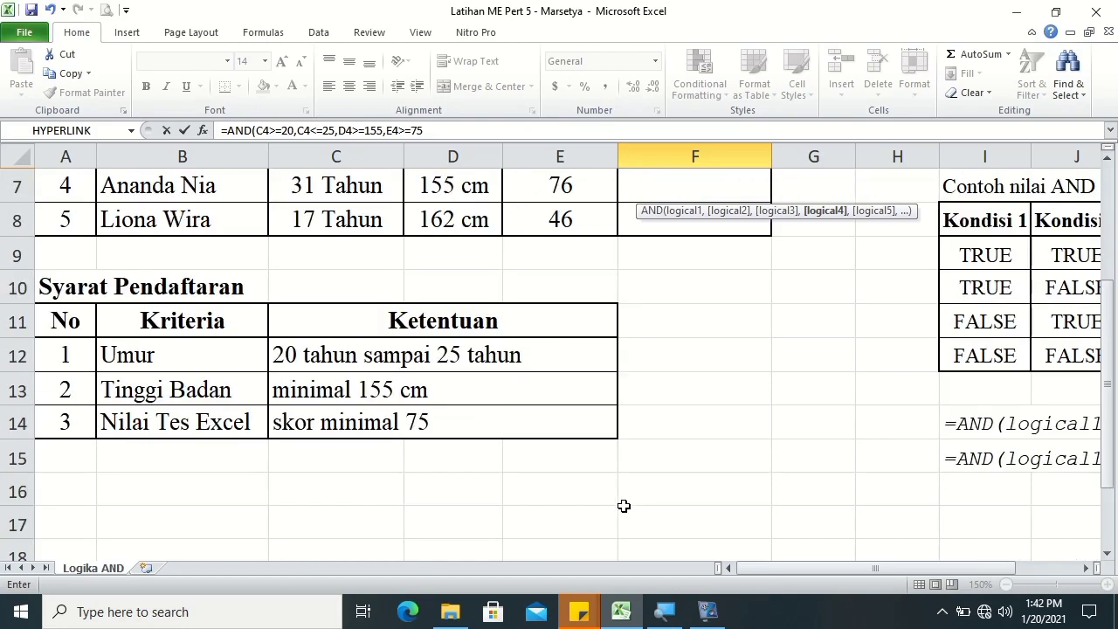
scroll(1111, 339, up, 1)
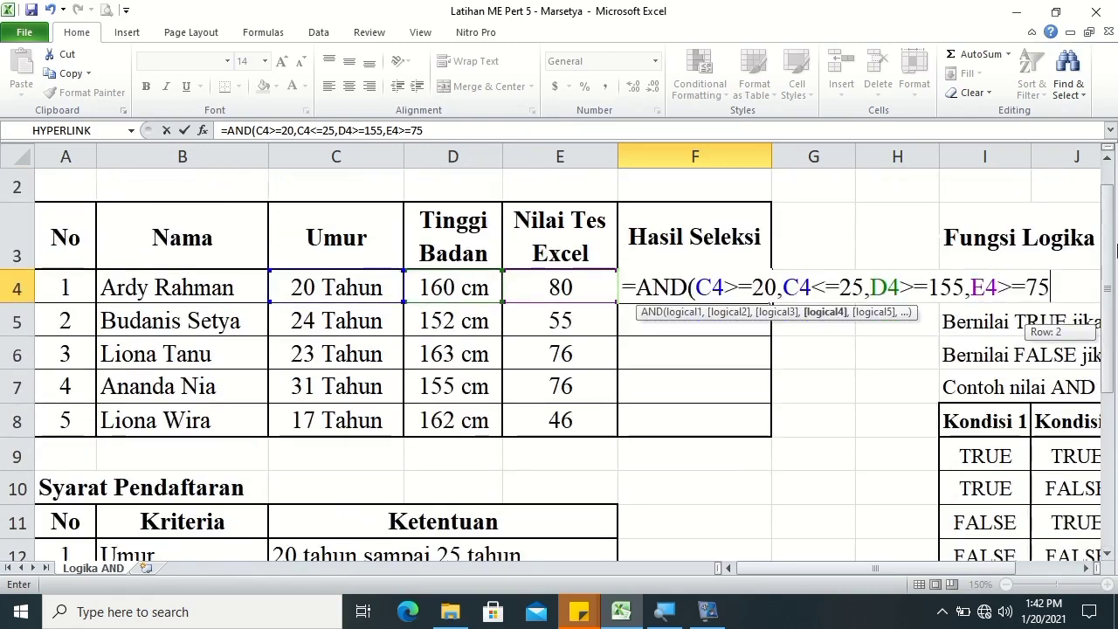
key(Return)
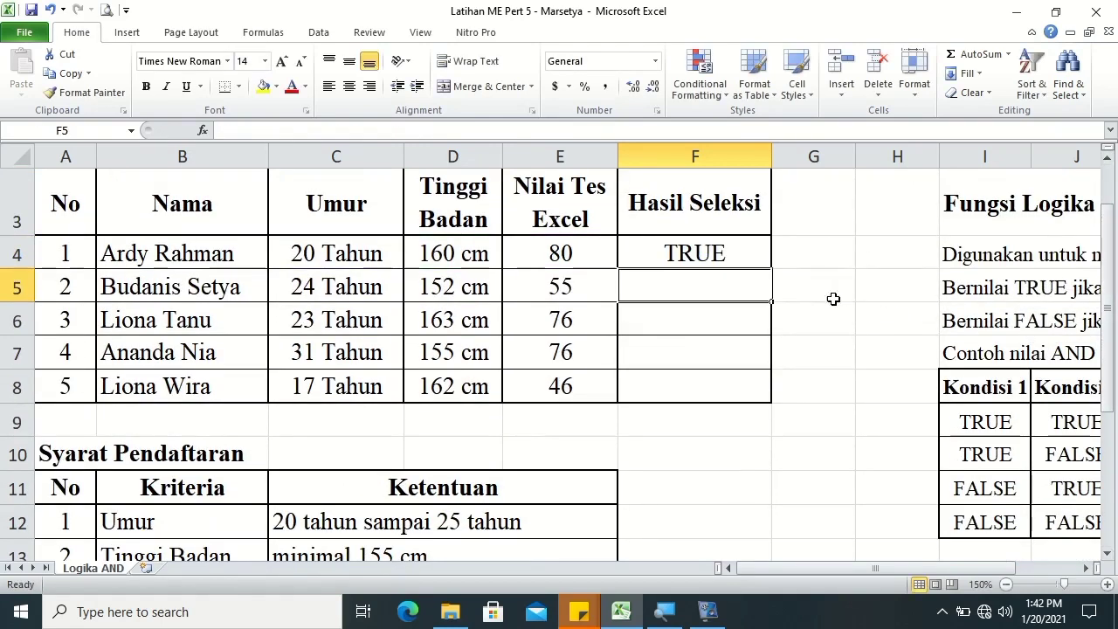
- Fill the AND formula down to F8 and give F5:F8 thin solid horizontal borders between rows
click(749, 243)
drag(770, 270, 760, 390)
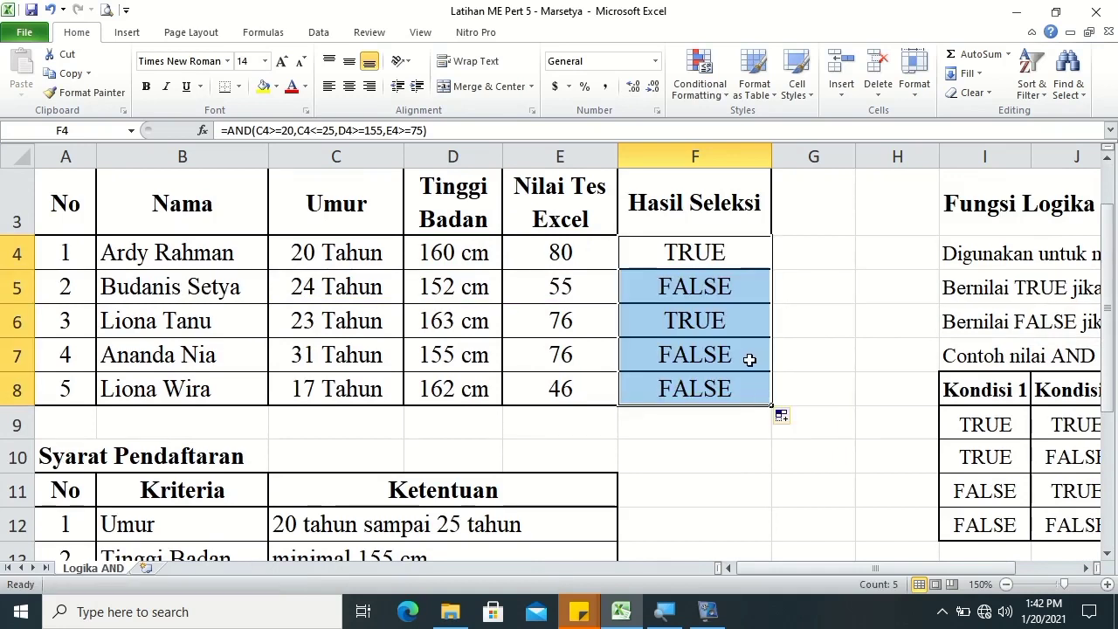
right_click(719, 311)
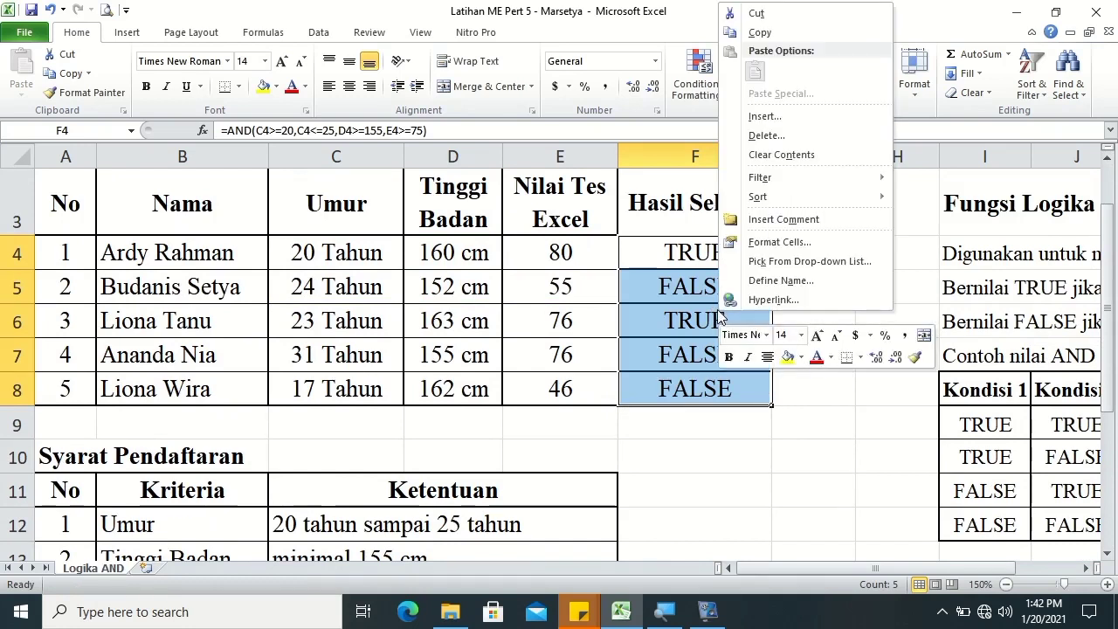
click(768, 242)
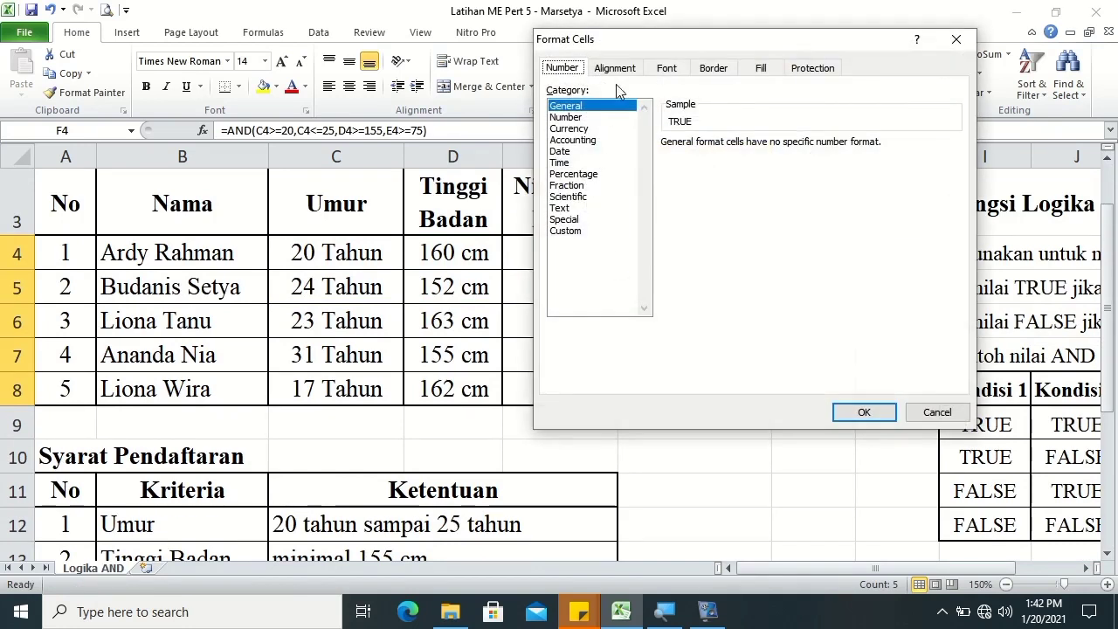
click(709, 69)
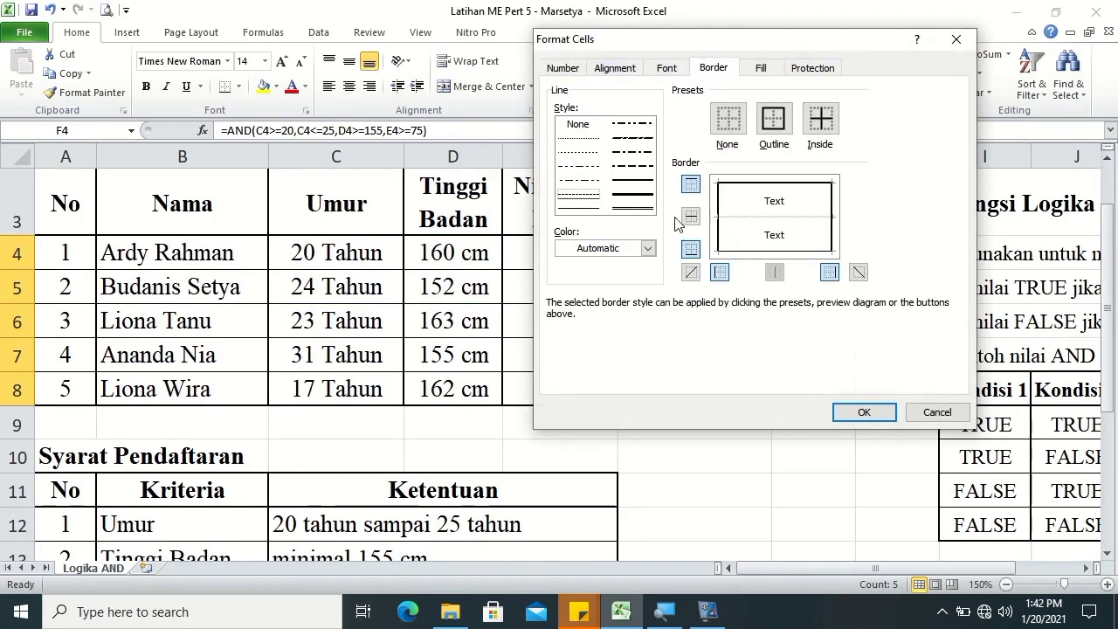
click(745, 218)
click(633, 180)
click(753, 251)
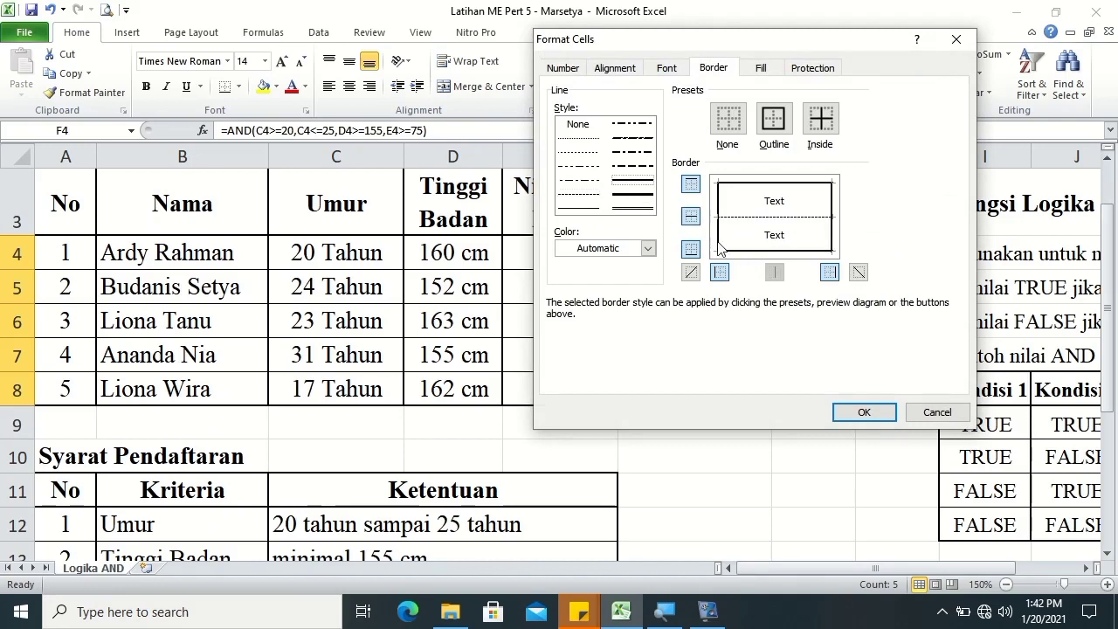
click(578, 208)
click(758, 218)
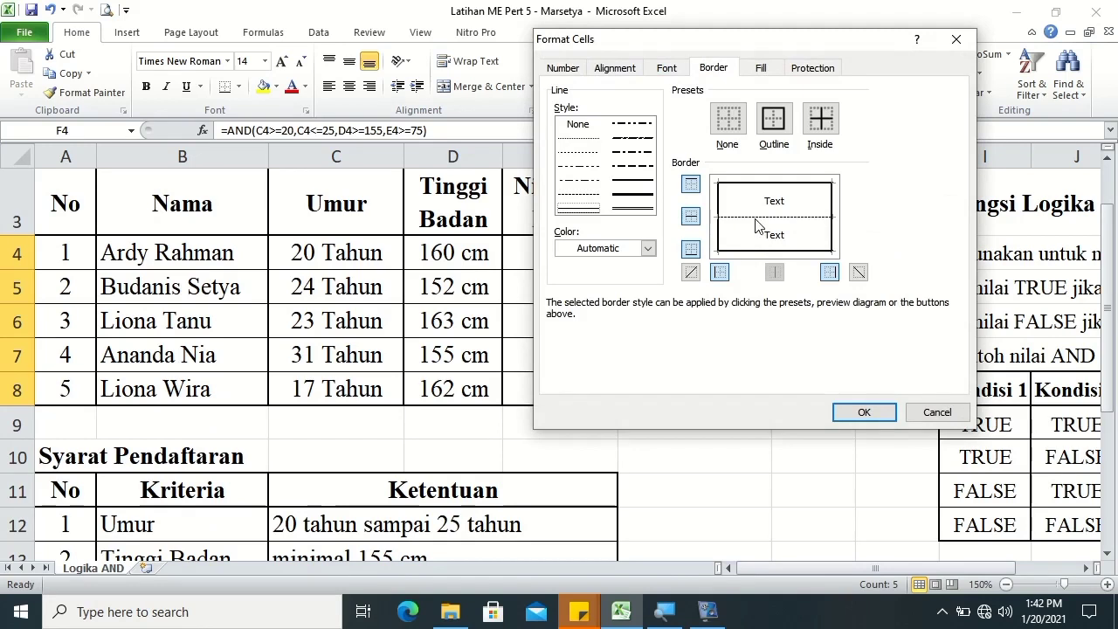
click(861, 415)
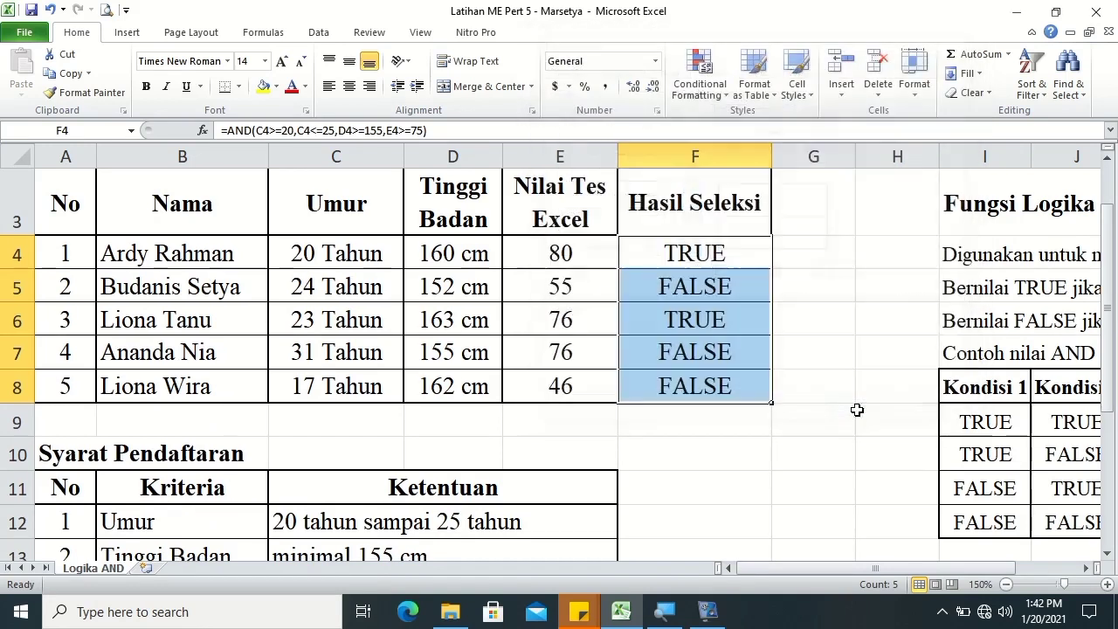
click(714, 253)
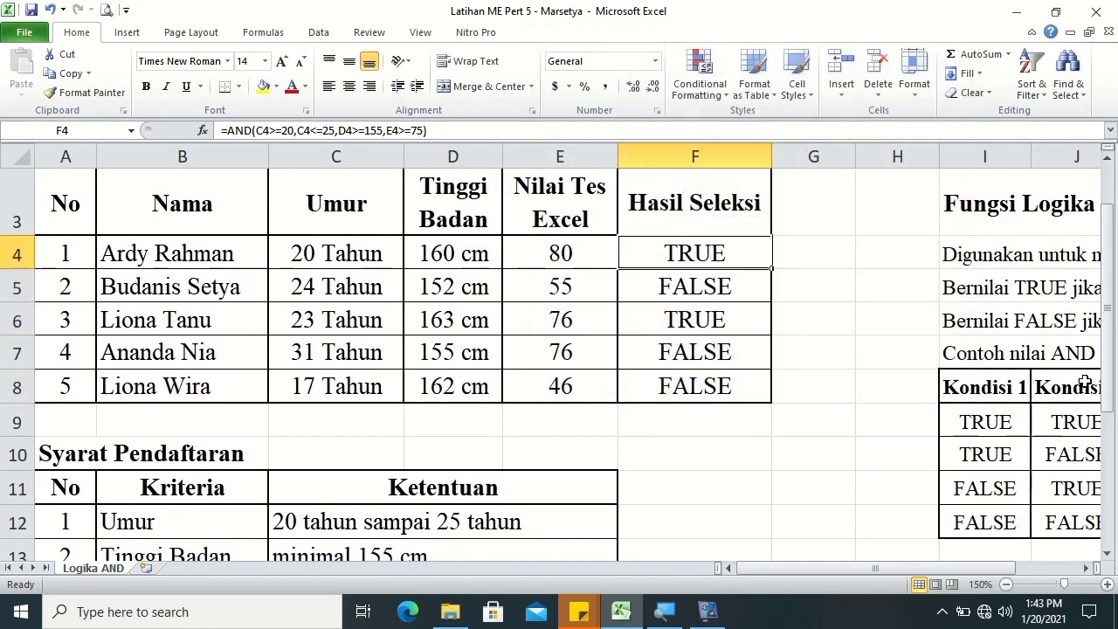
- Scroll around the Logika AND sheet and inspect the AND syntax example in I14
drag(1107, 393, 1107, 403)
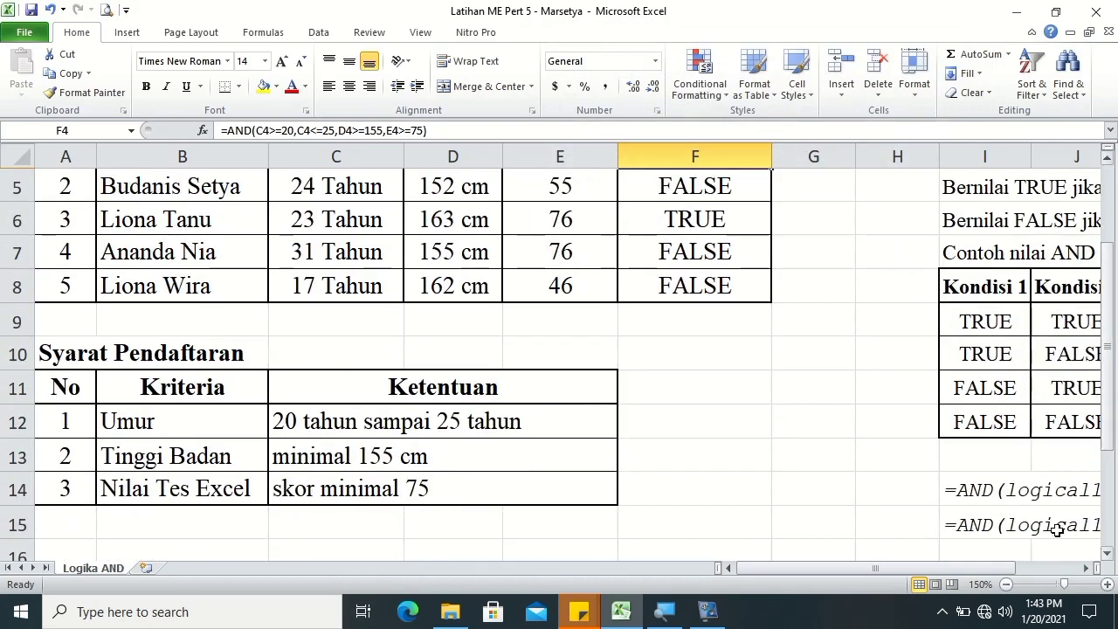
drag(993, 569, 1059, 572)
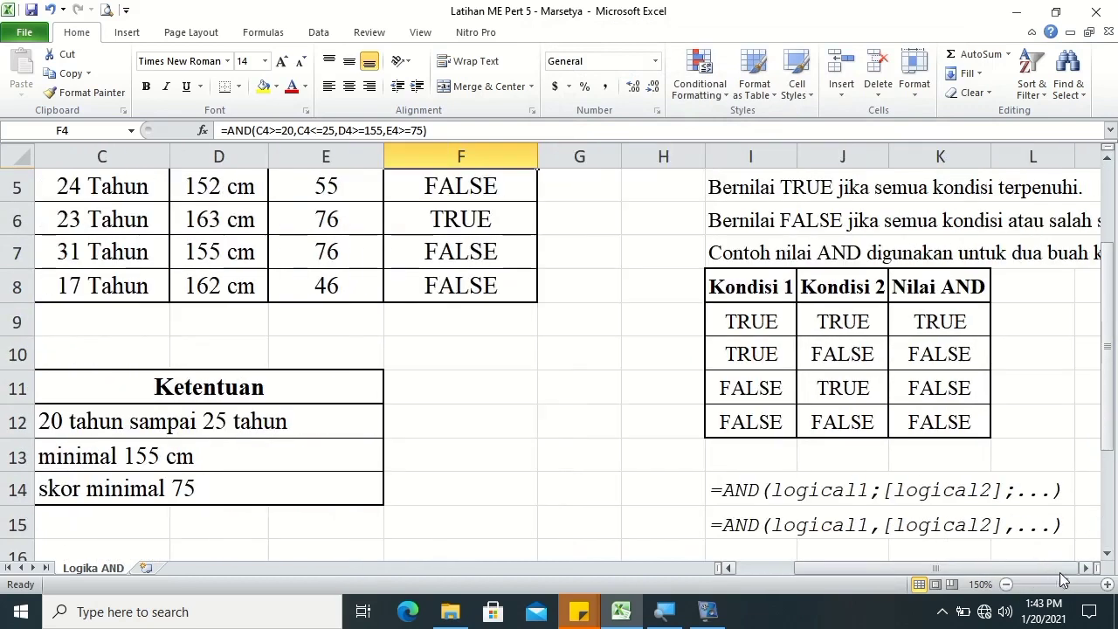
click(734, 500)
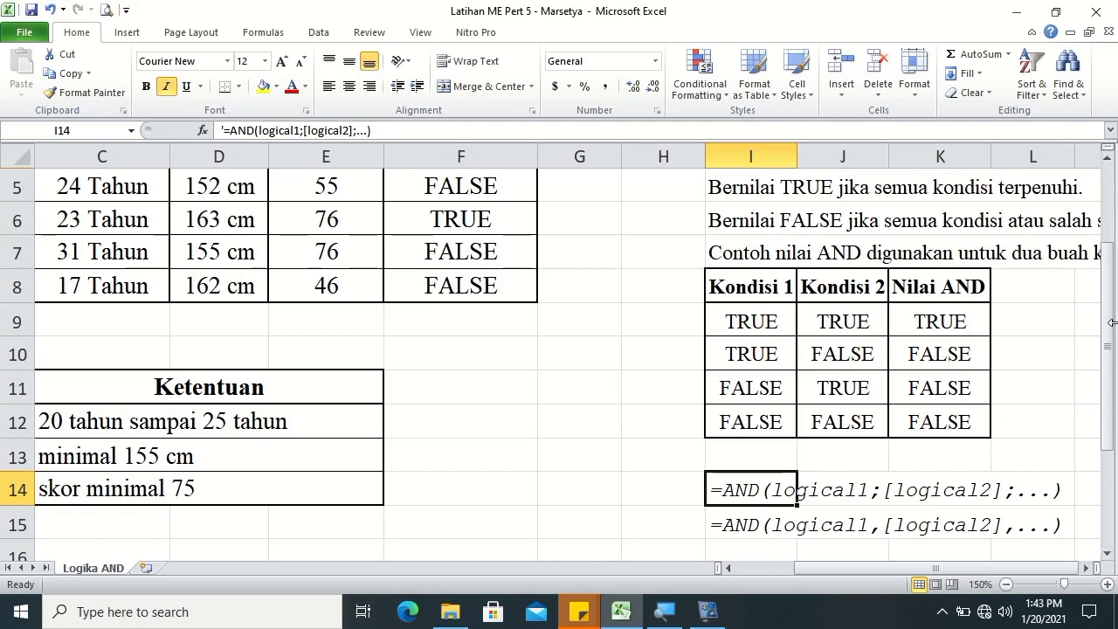
drag(1105, 320, 1099, 268)
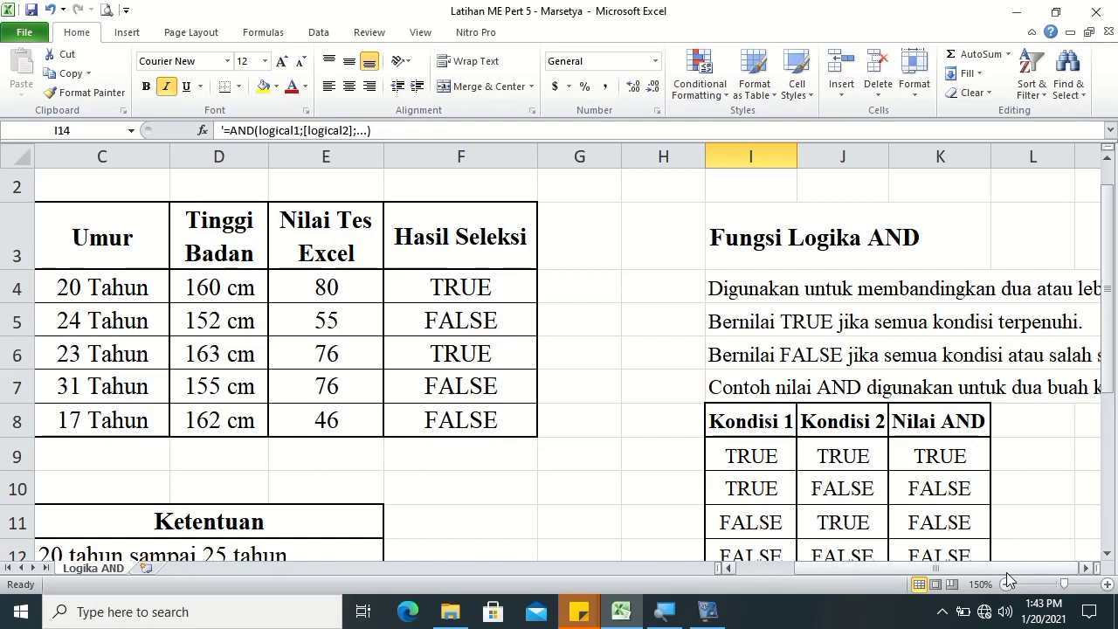
drag(1014, 568, 958, 576)
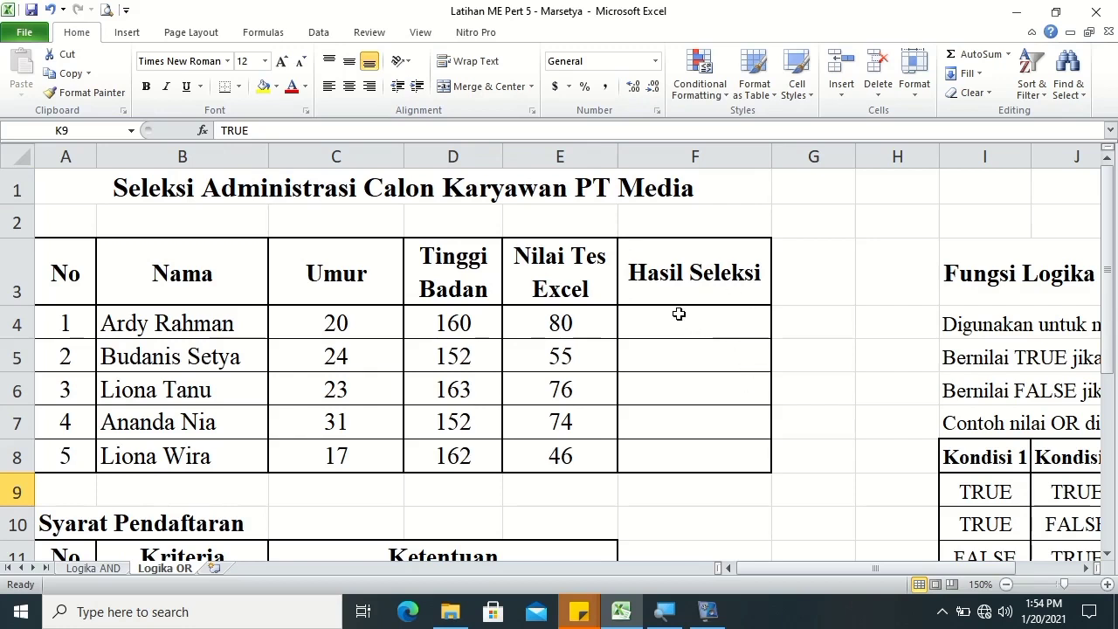
click(1083, 568)
scroll(1087, 553, down, 1)
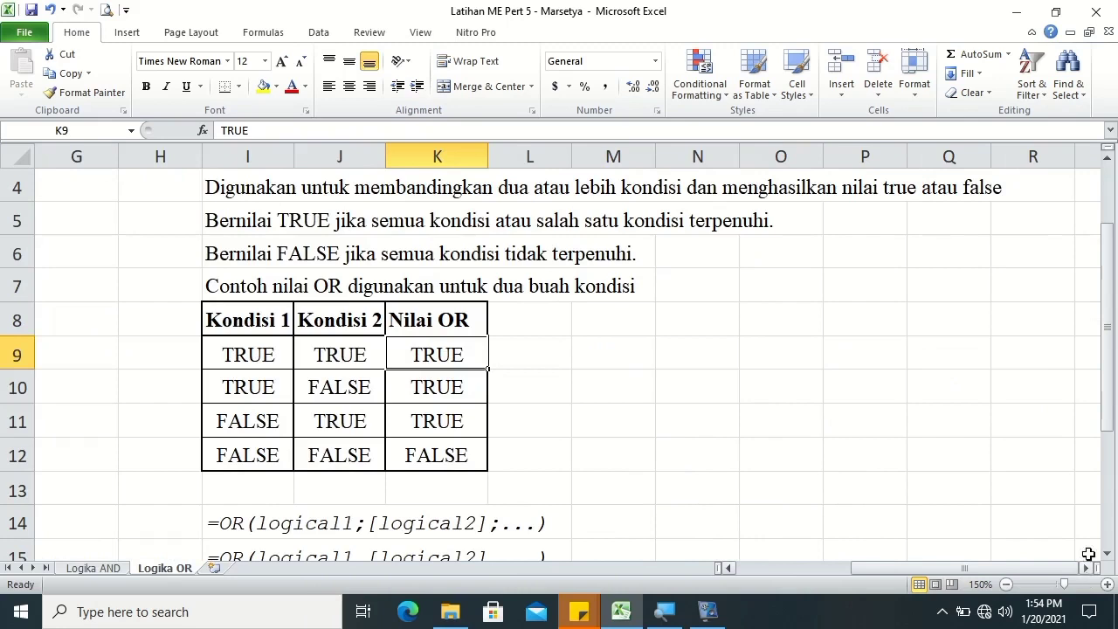
scroll(1102, 393, up, 1)
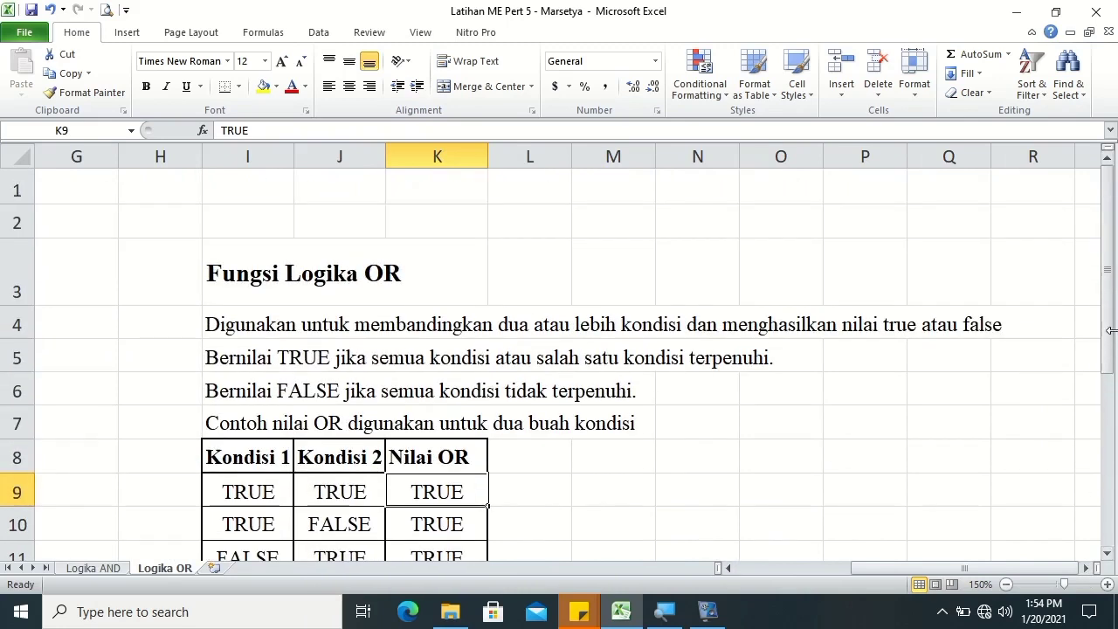
click(1106, 553)
click(1107, 553)
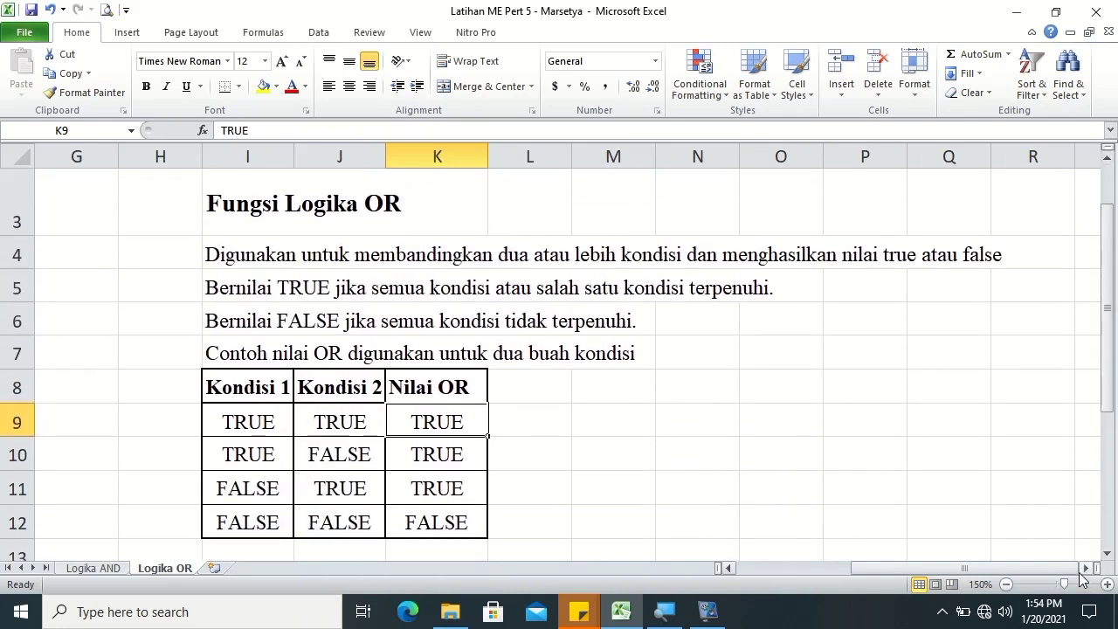
click(1084, 568)
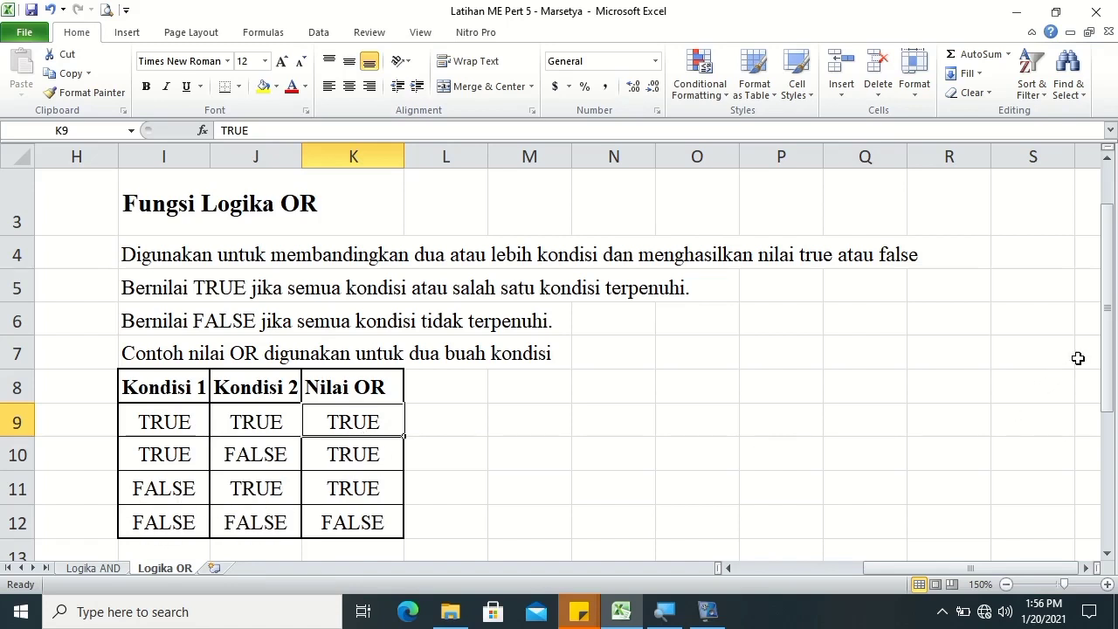
- Scroll back to columns A–F and up so the table header in row 3 shows
drag(1108, 332, 1108, 375)
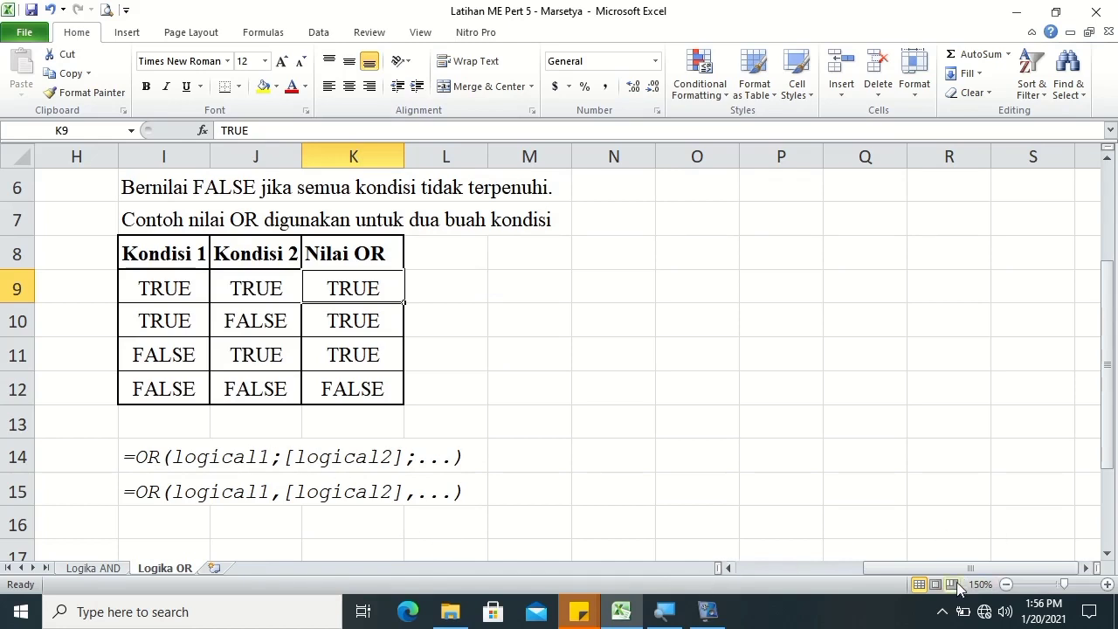
drag(942, 575, 747, 574)
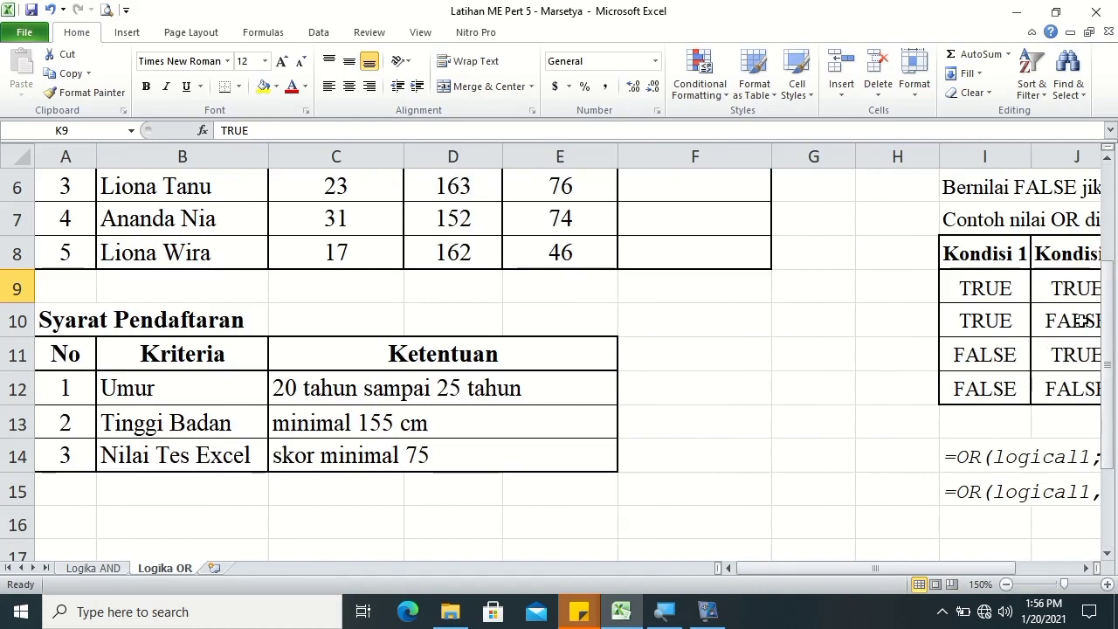
scroll(1107, 161, up, 1)
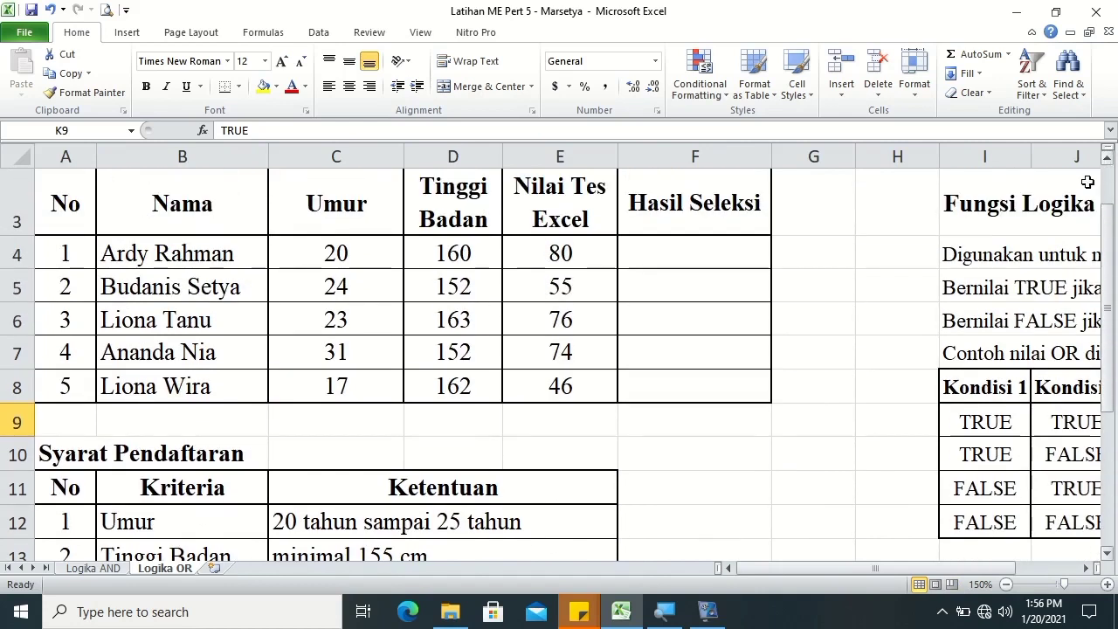
- Apply the custom format # "Tahun" to the ages in C4:C8
drag(335, 252, 338, 374)
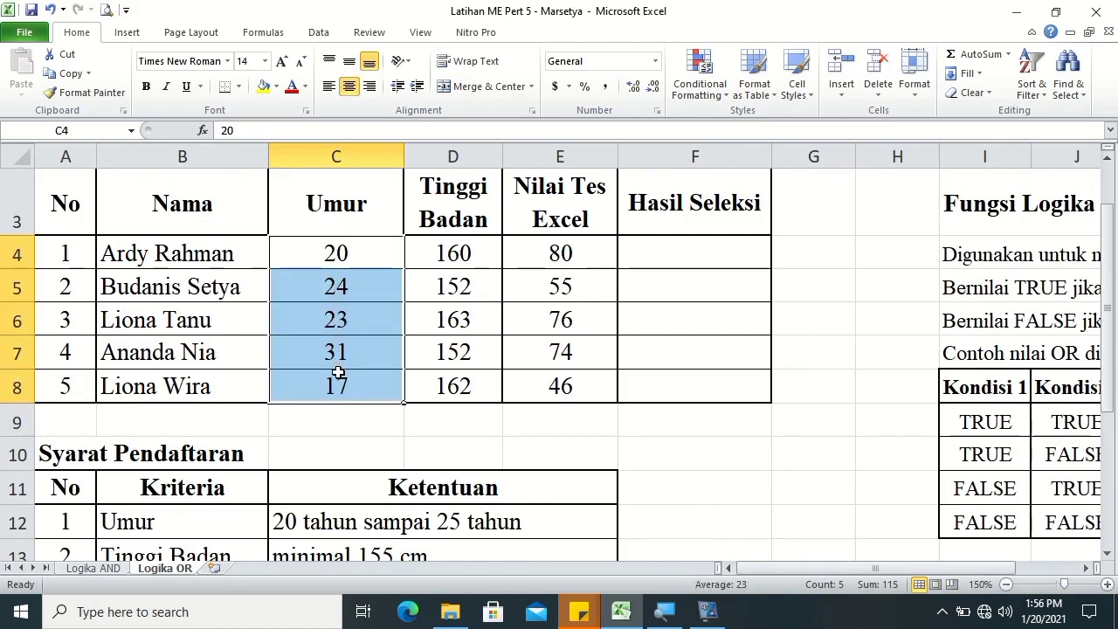
right_click(338, 373)
click(371, 305)
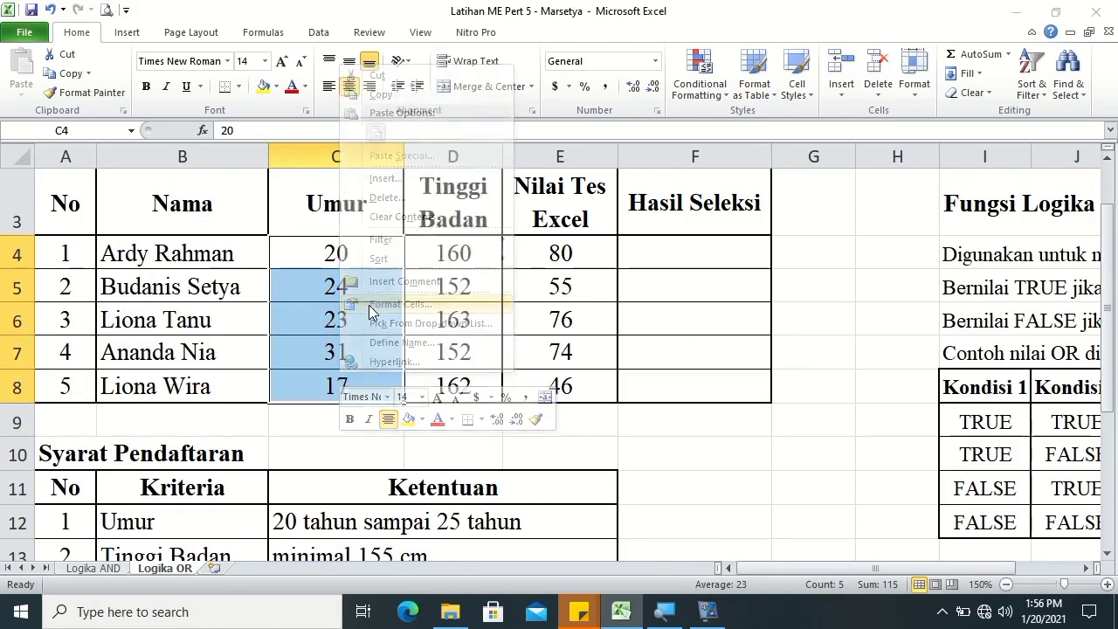
click(175, 132)
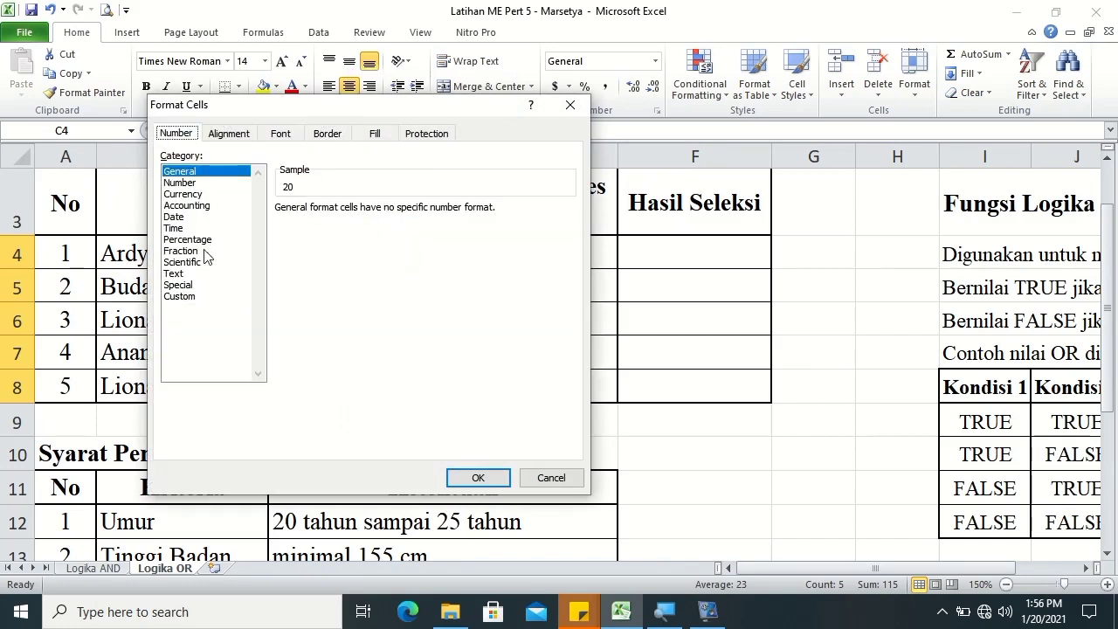
click(185, 296)
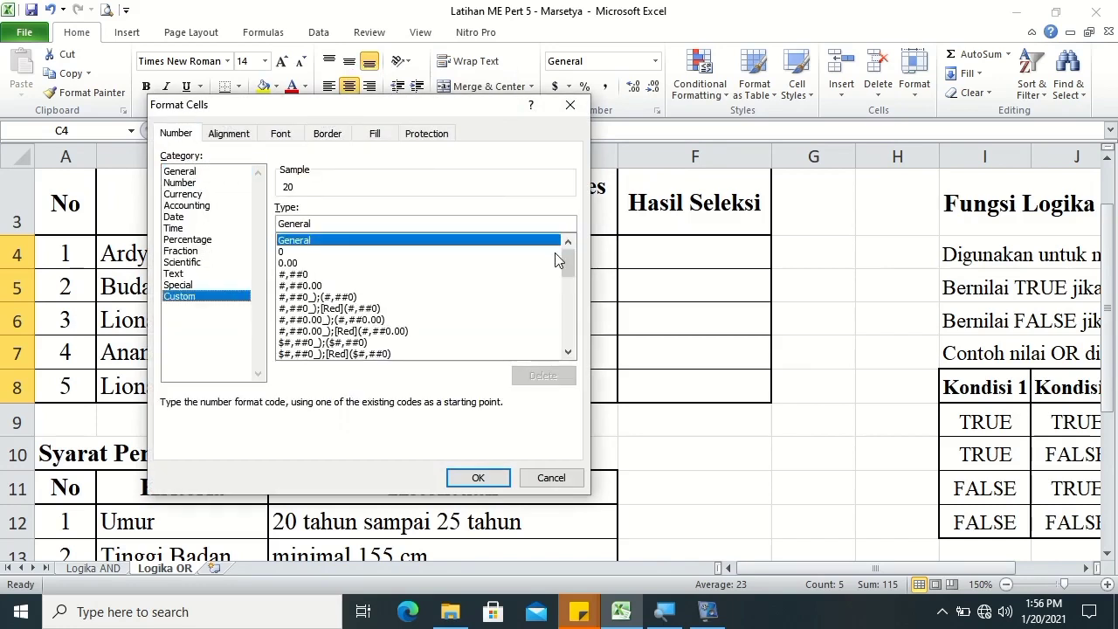
drag(569, 261, 589, 351)
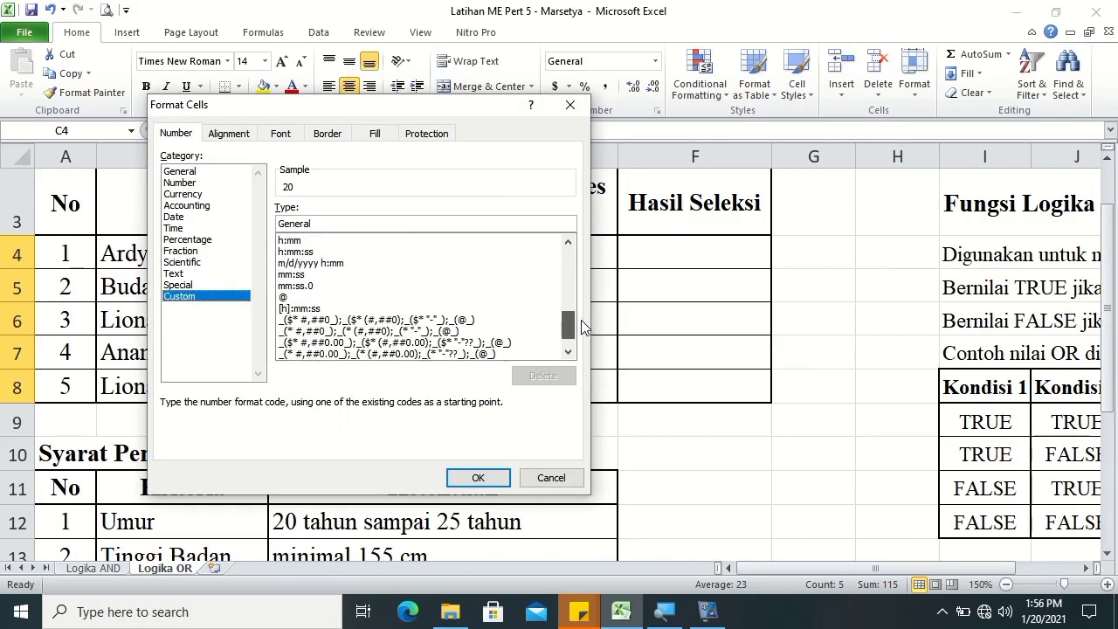
click(302, 342)
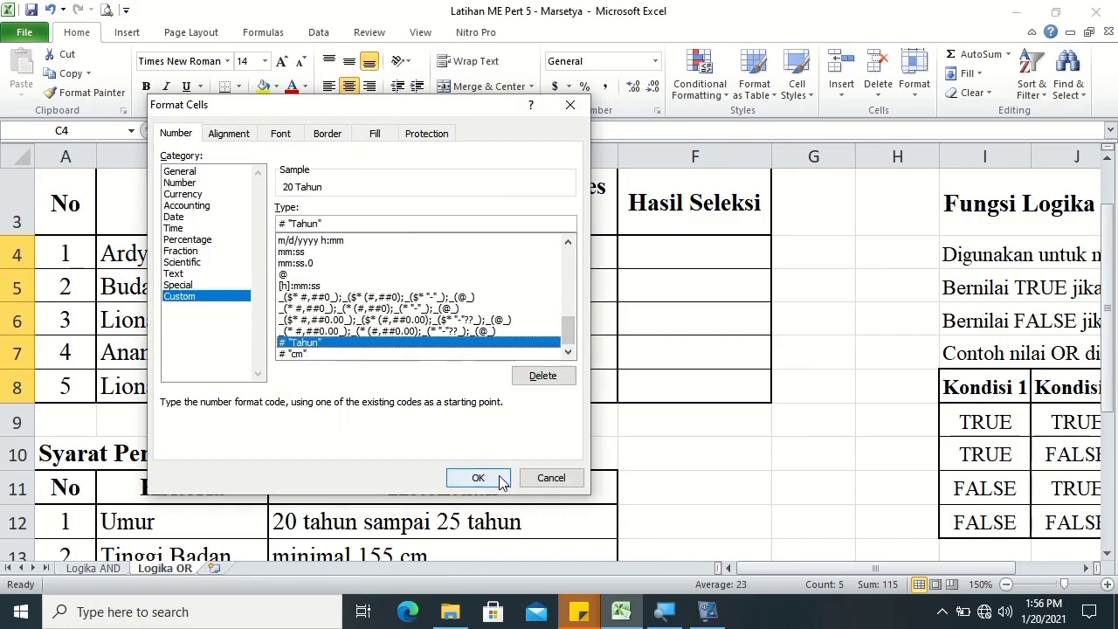
click(497, 478)
- Apply the custom format # "cm" to the heights in D4:D8
drag(464, 255, 459, 385)
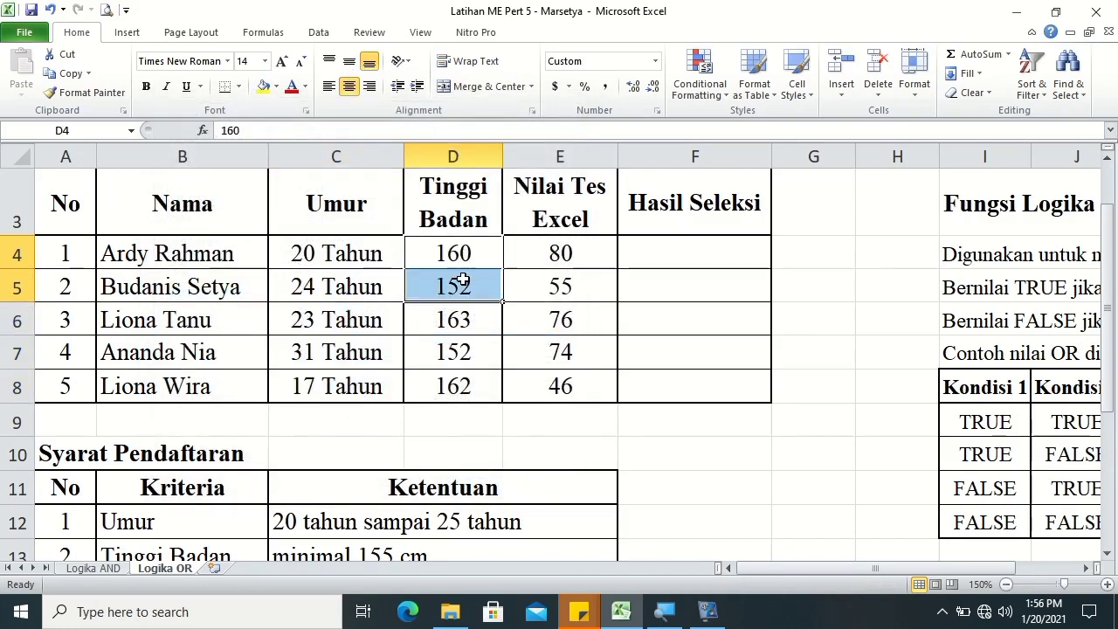
right_click(461, 385)
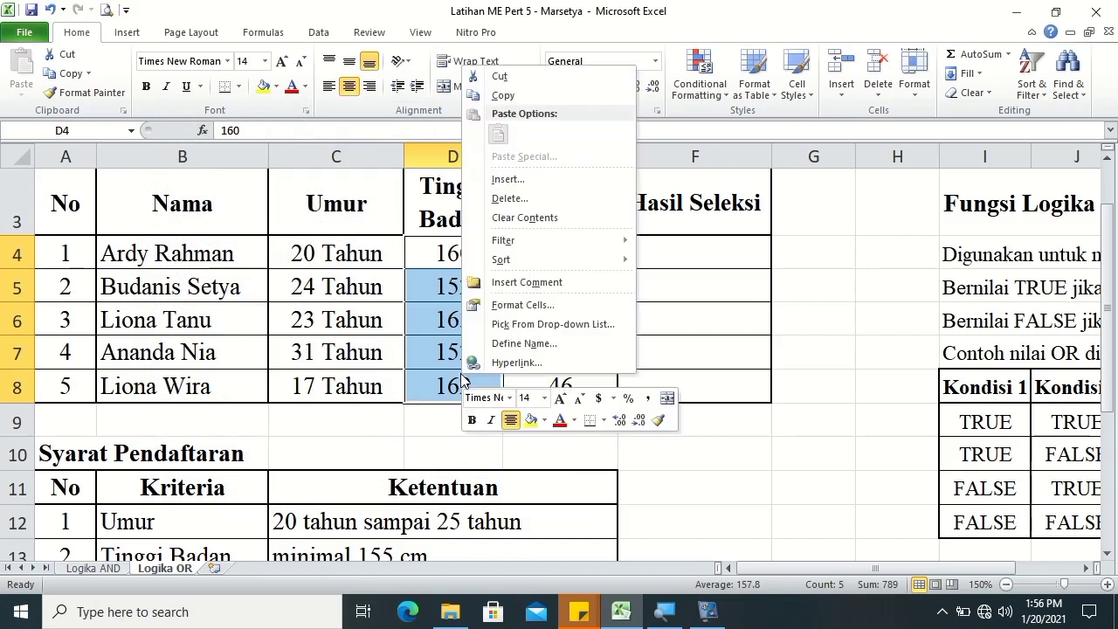
click(502, 306)
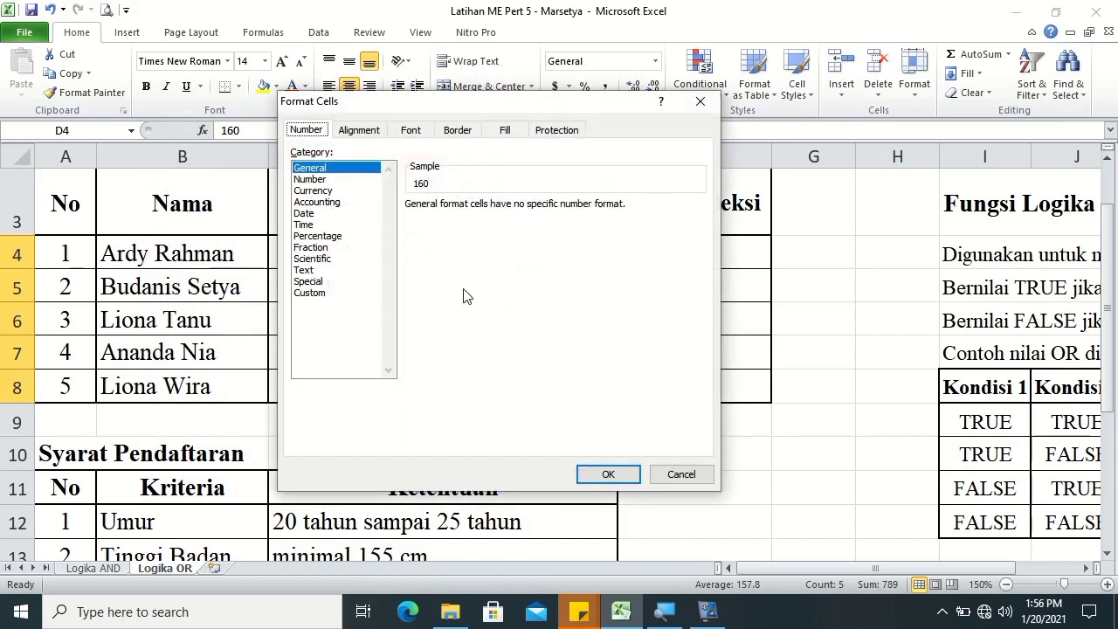
click(316, 295)
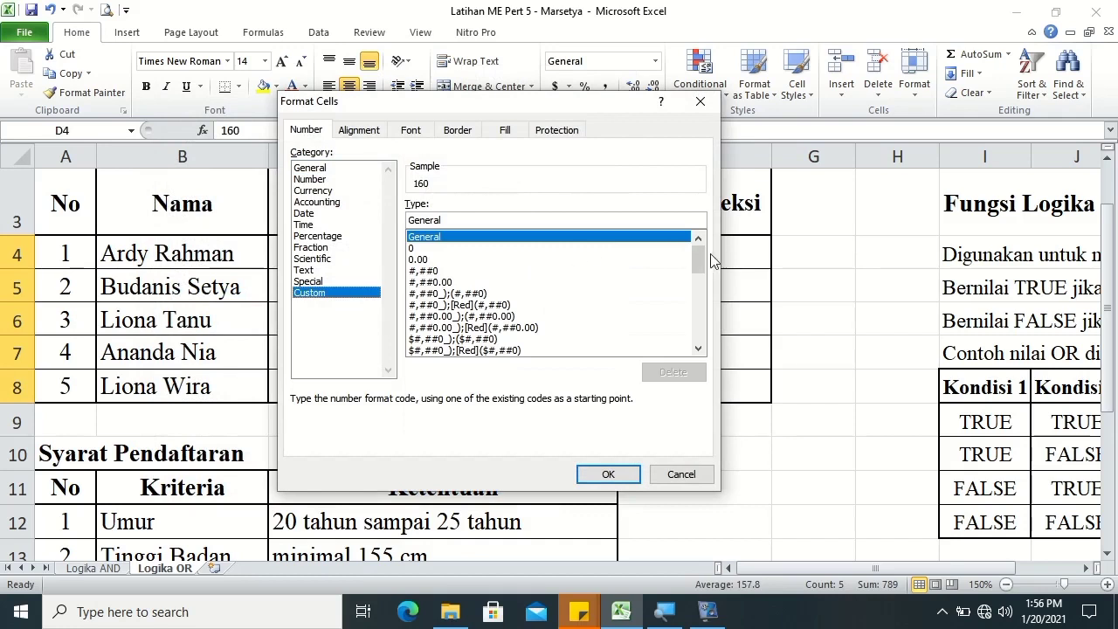
drag(699, 257, 699, 325)
click(614, 349)
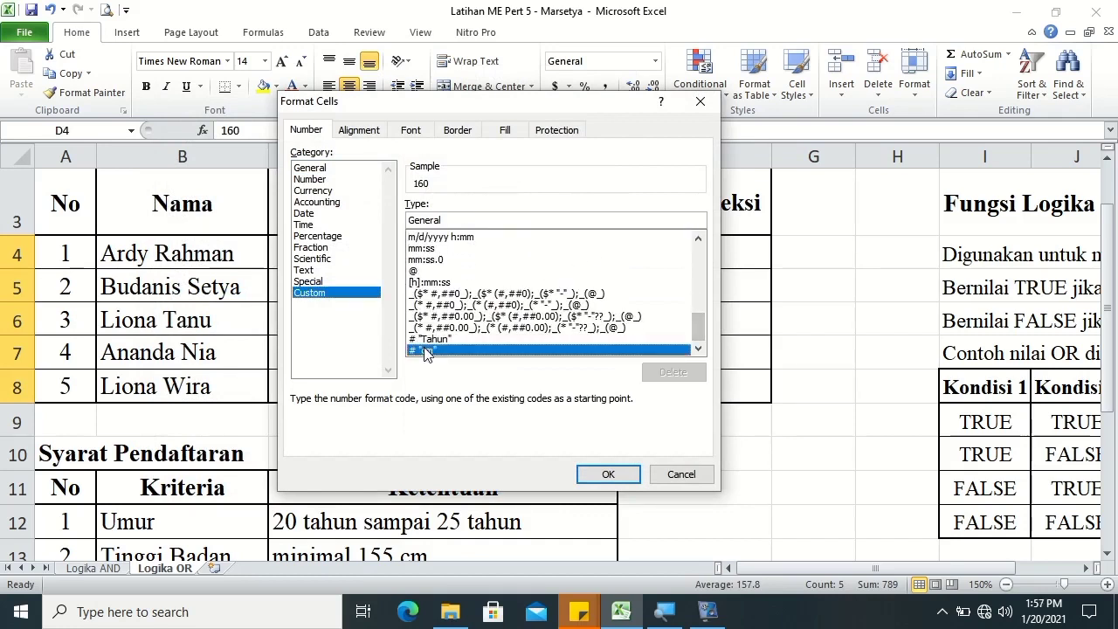
click(600, 475)
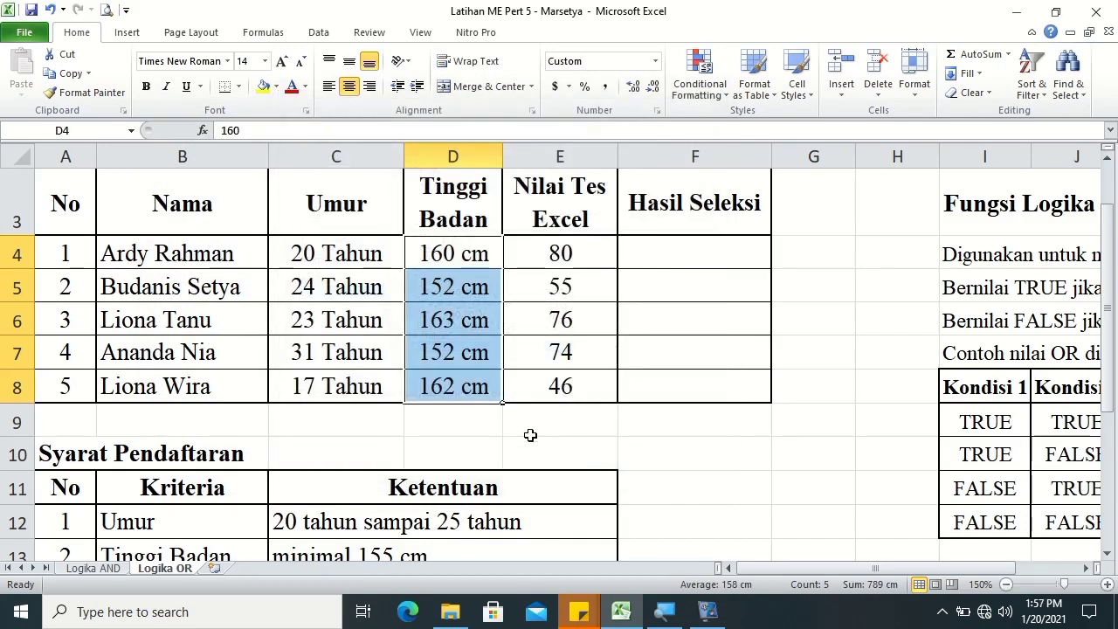
- Start an OR formula in F4 with the age conditions C4>=20 and C4<=25
click(672, 258)
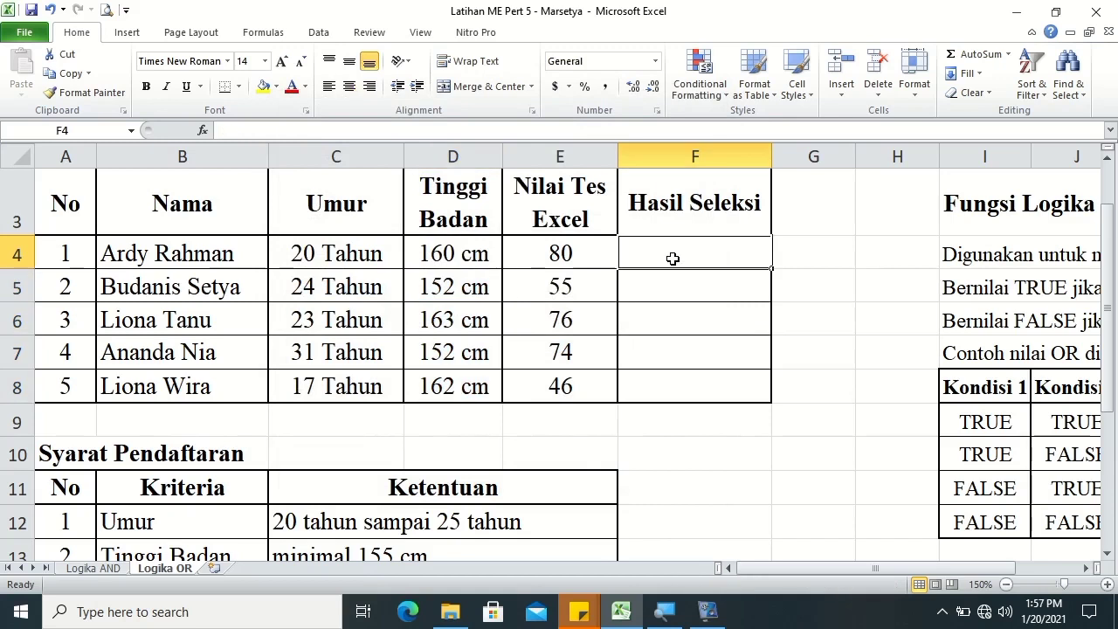
text(=)
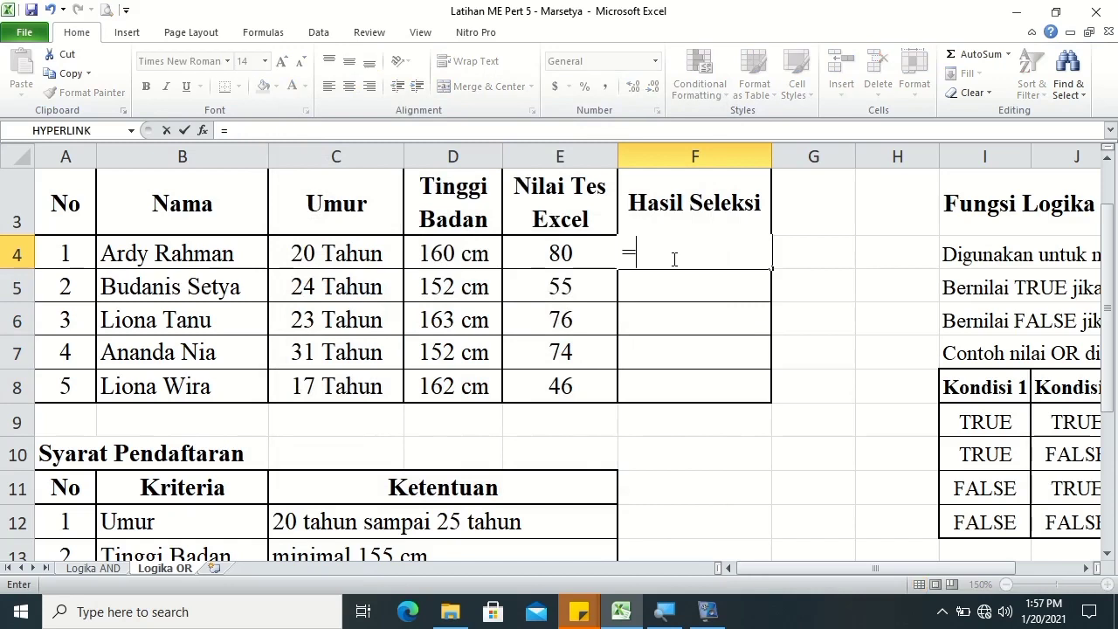
text(or)
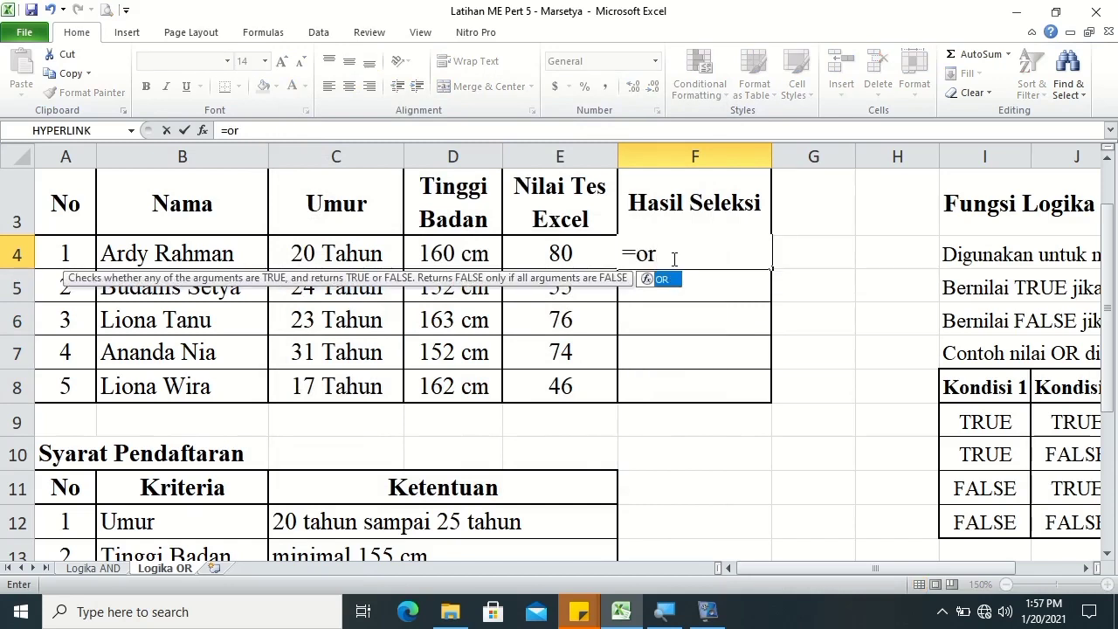
key(Tab)
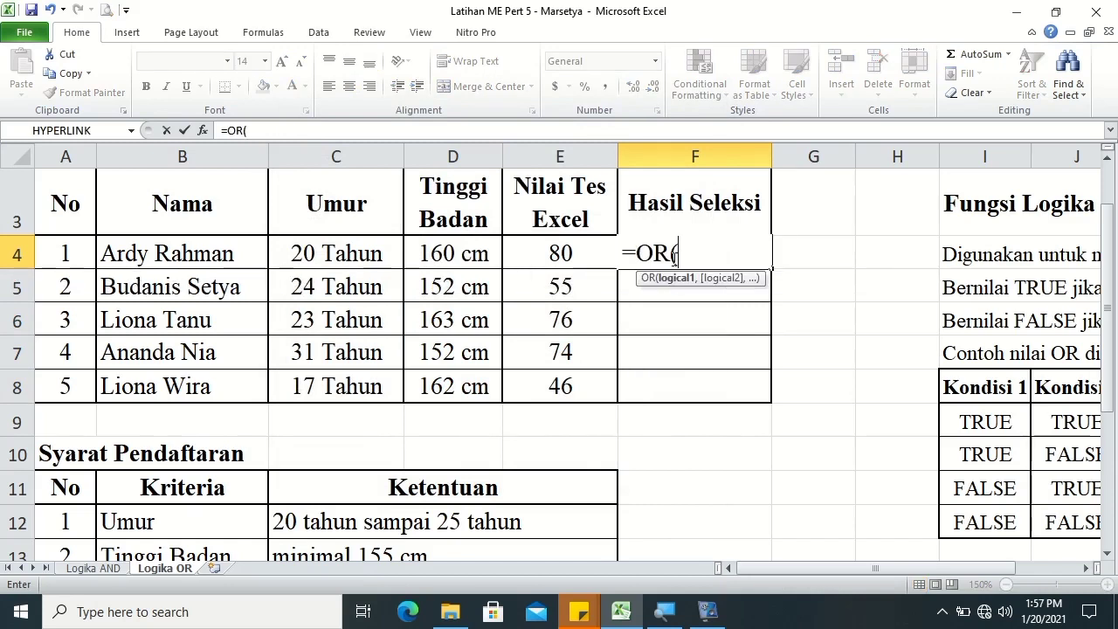
click(365, 251)
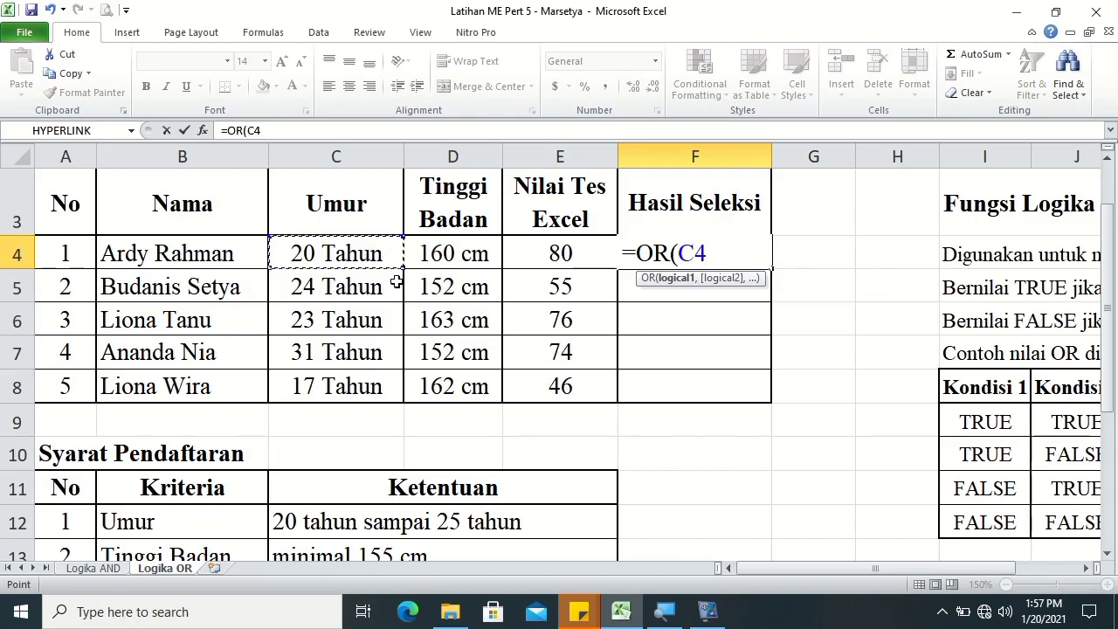
text(>=20)
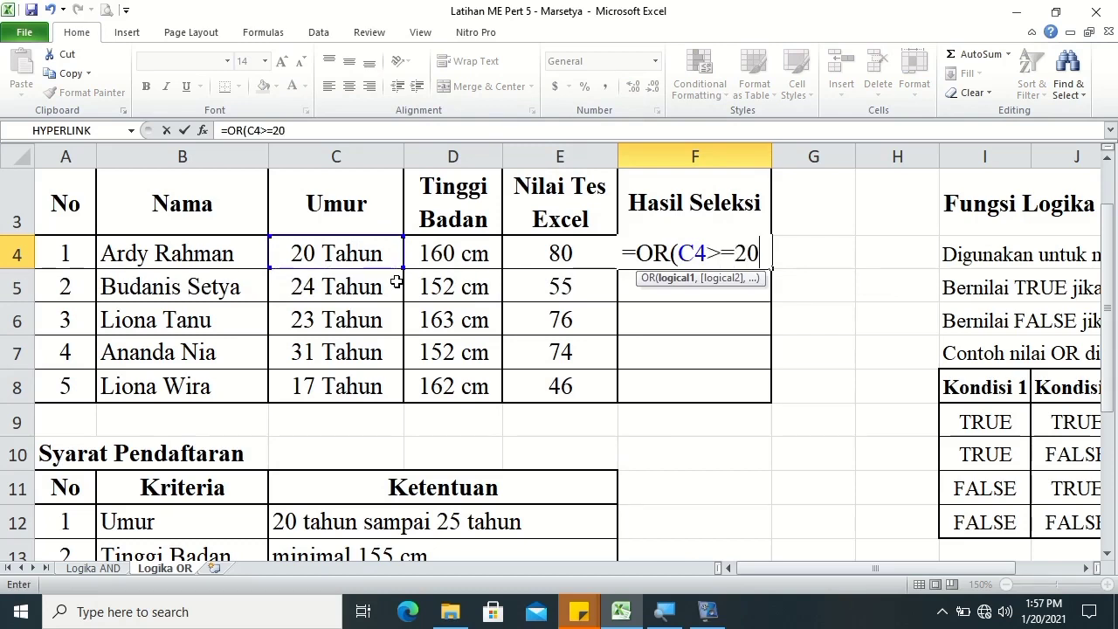
text(,)
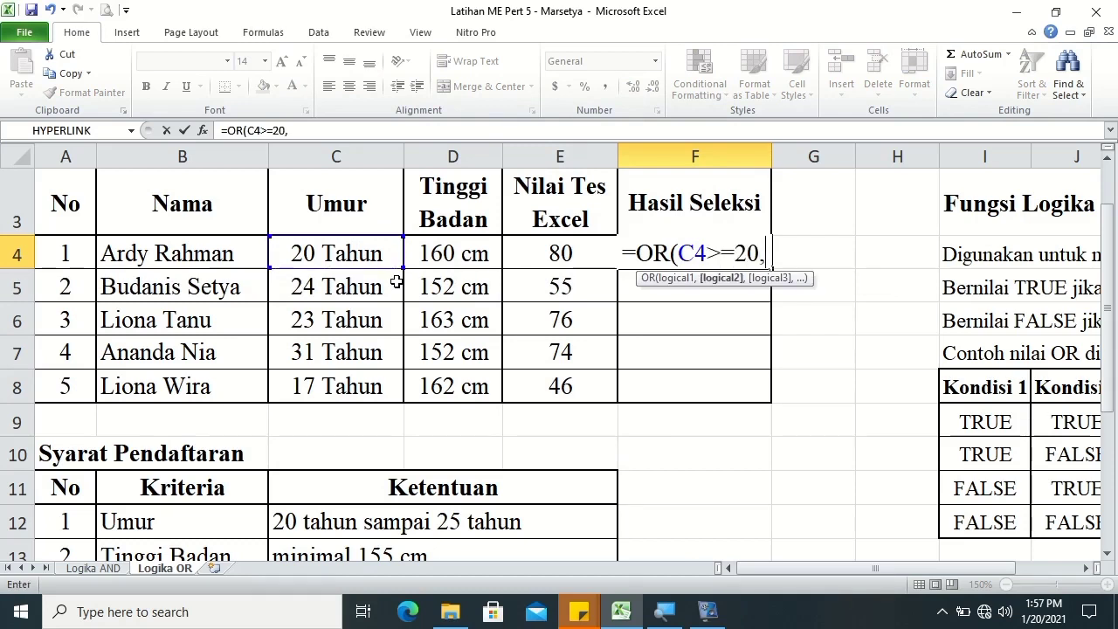
click(380, 253)
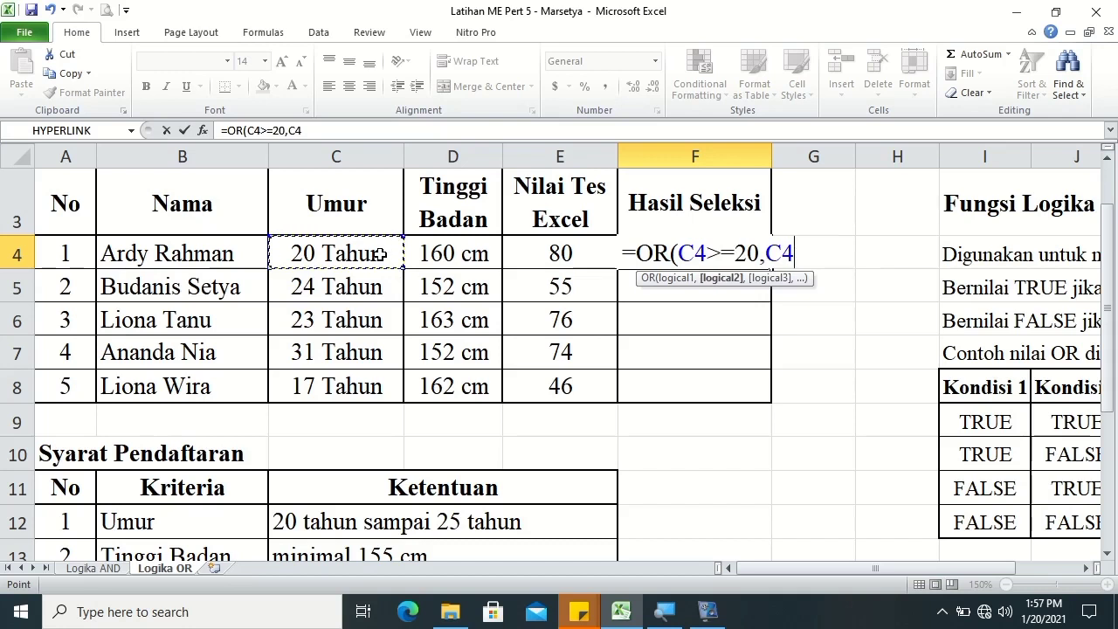
text(<)
text(=25,)
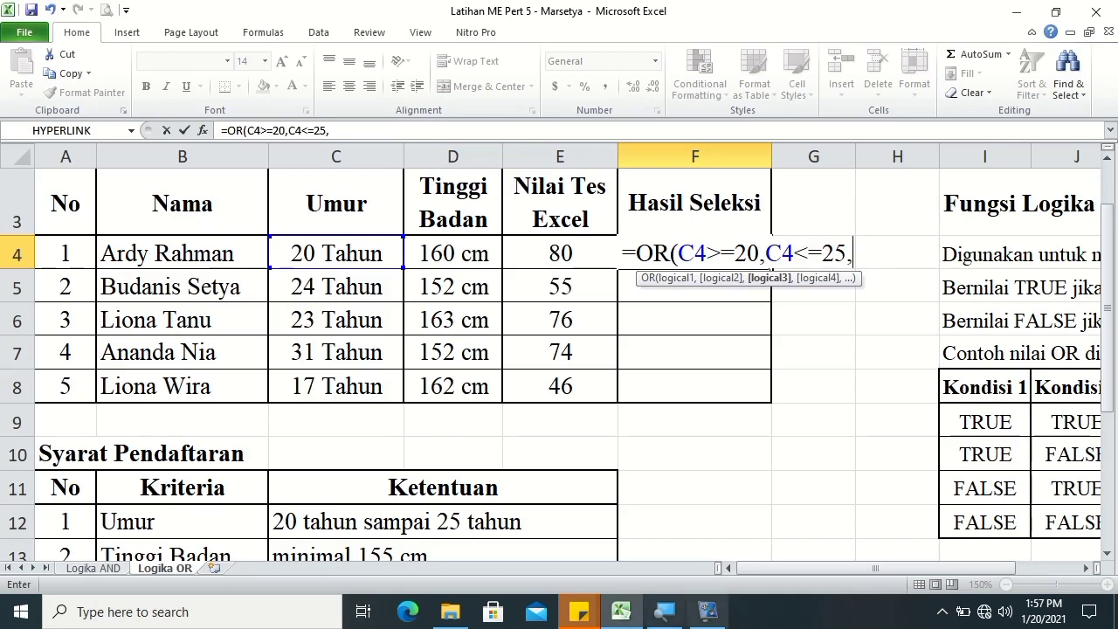
- Add the height condition D4>=155 and the Excel score condition on E4, then commit the formula
click(1107, 555)
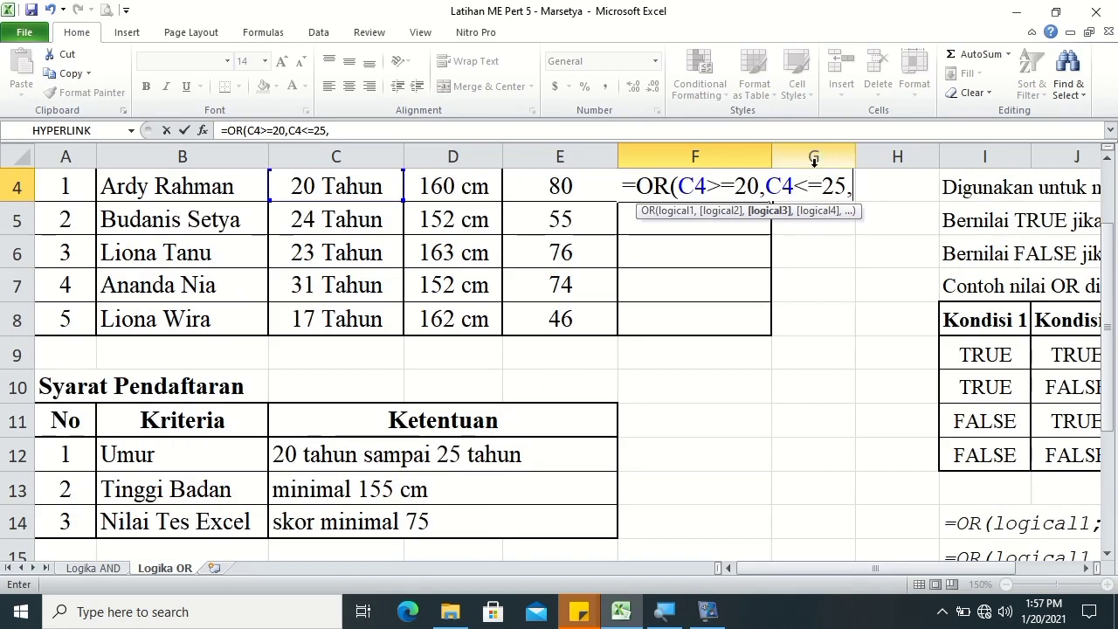
click(447, 192)
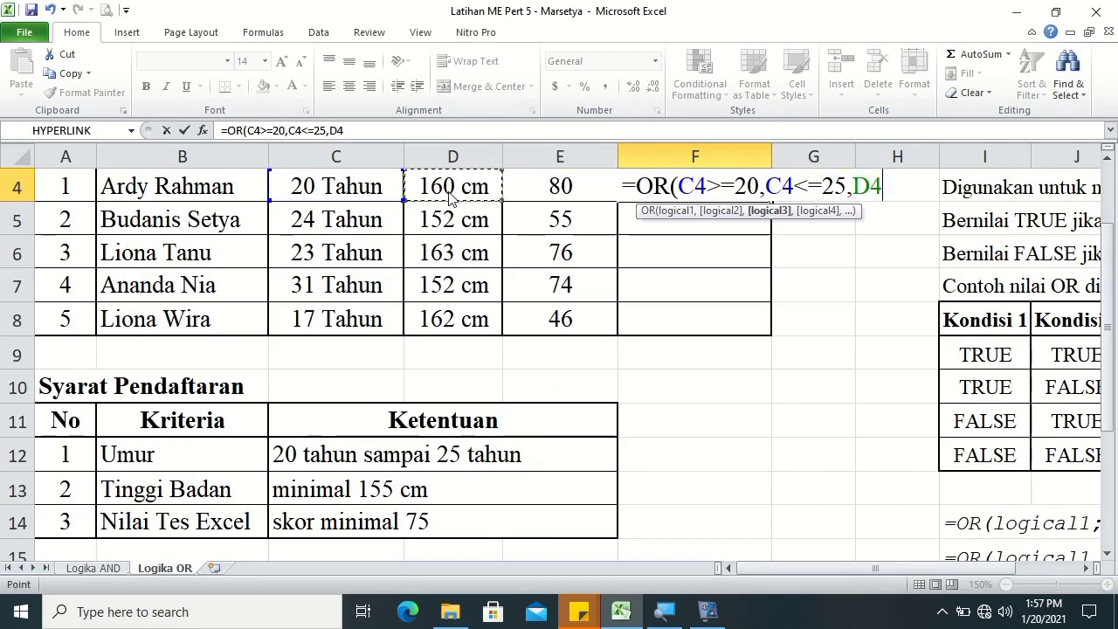
text(>=155,)
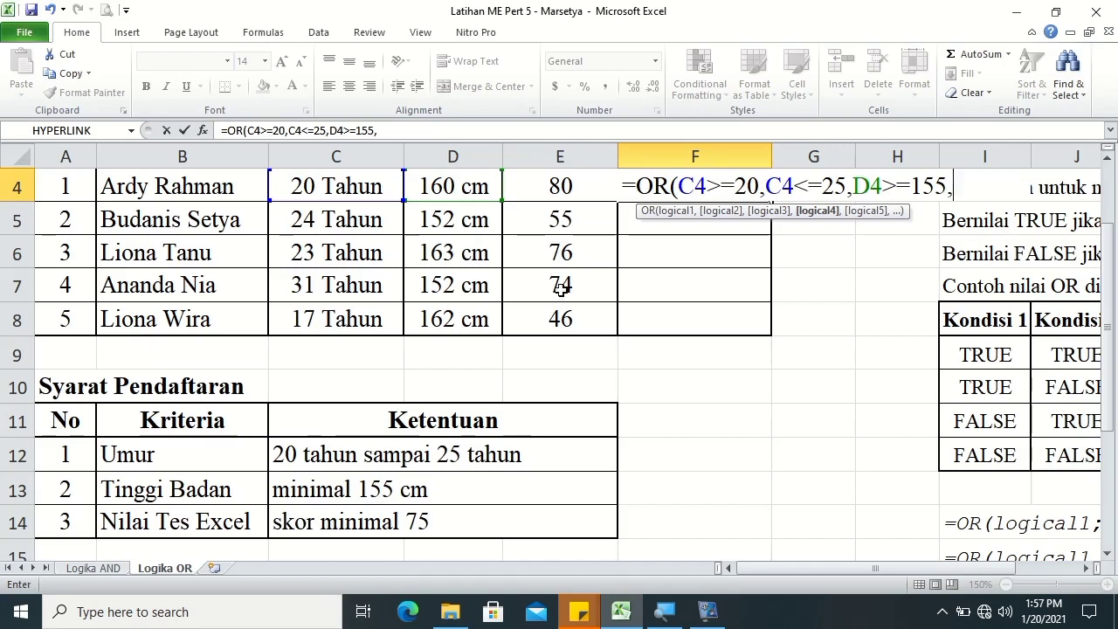
click(596, 186)
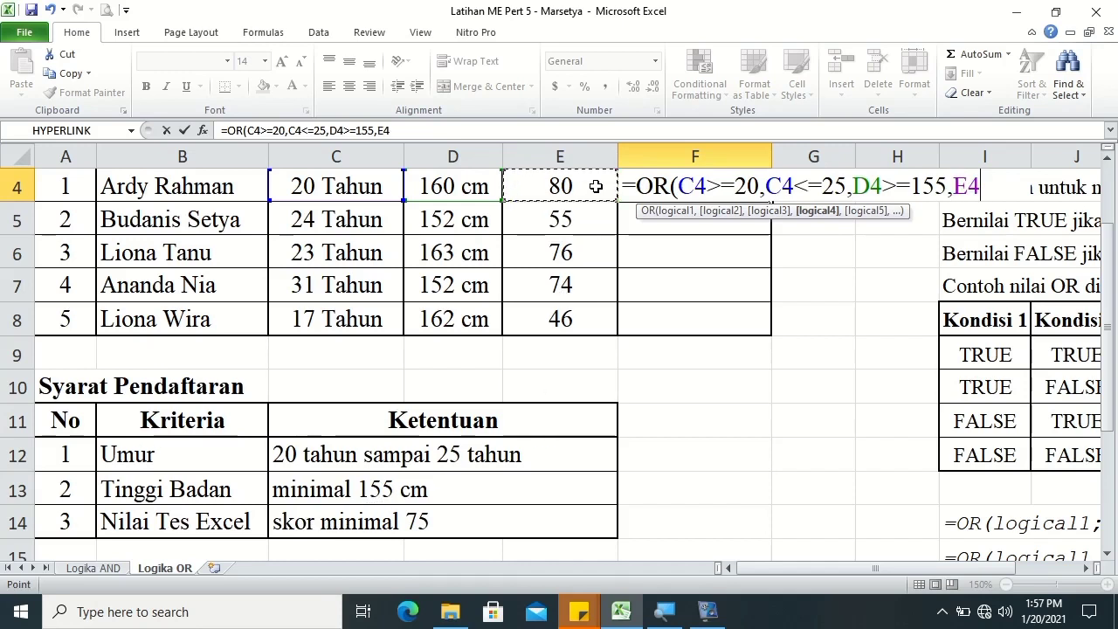
text(>=1)
text(5)
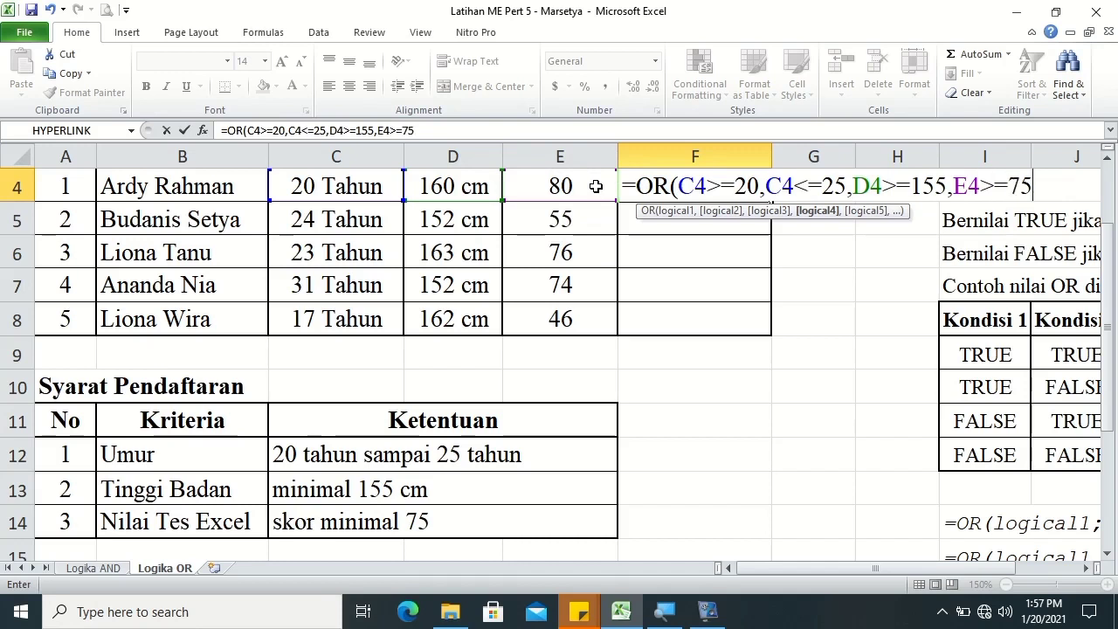
key(Return)
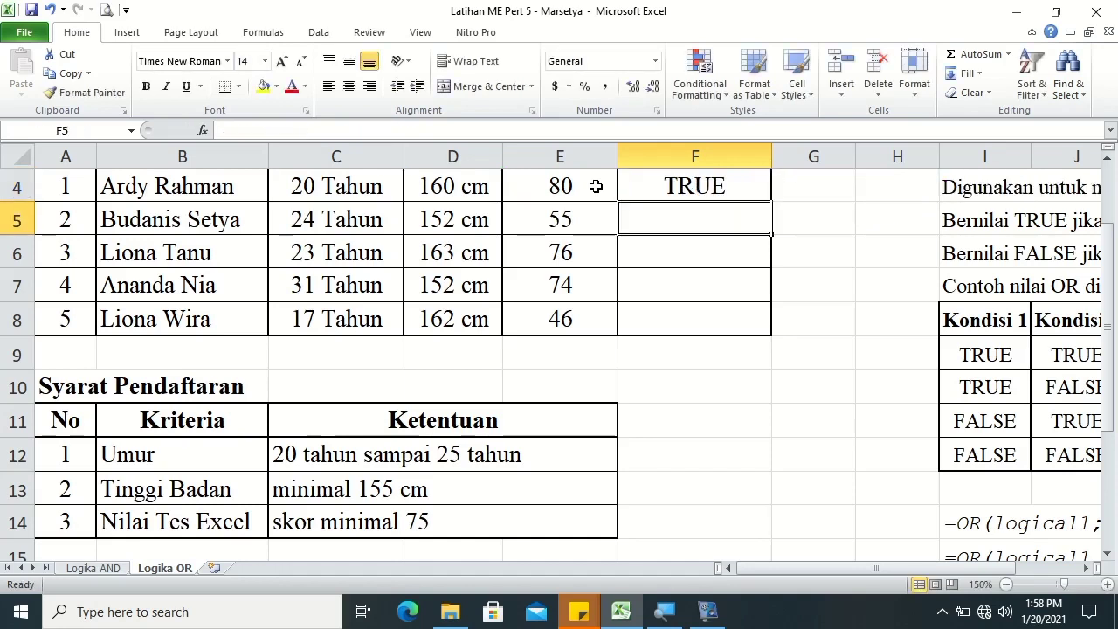
- Copy the OR formula from F4 down to F8
click(663, 188)
scroll(1106, 262, up, 2)
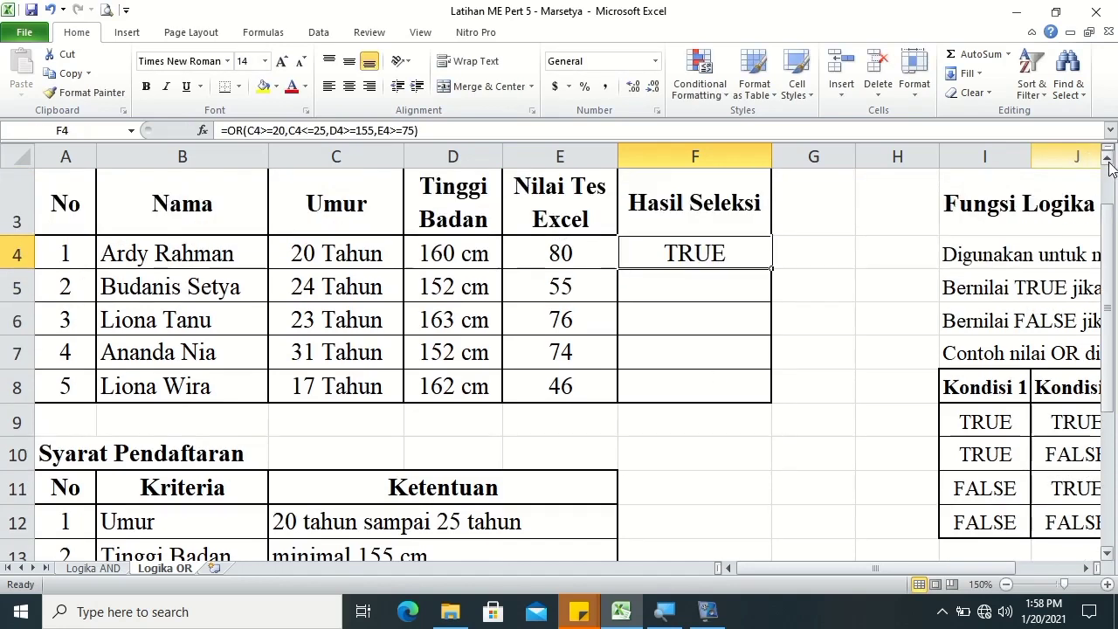
drag(773, 273, 753, 393)
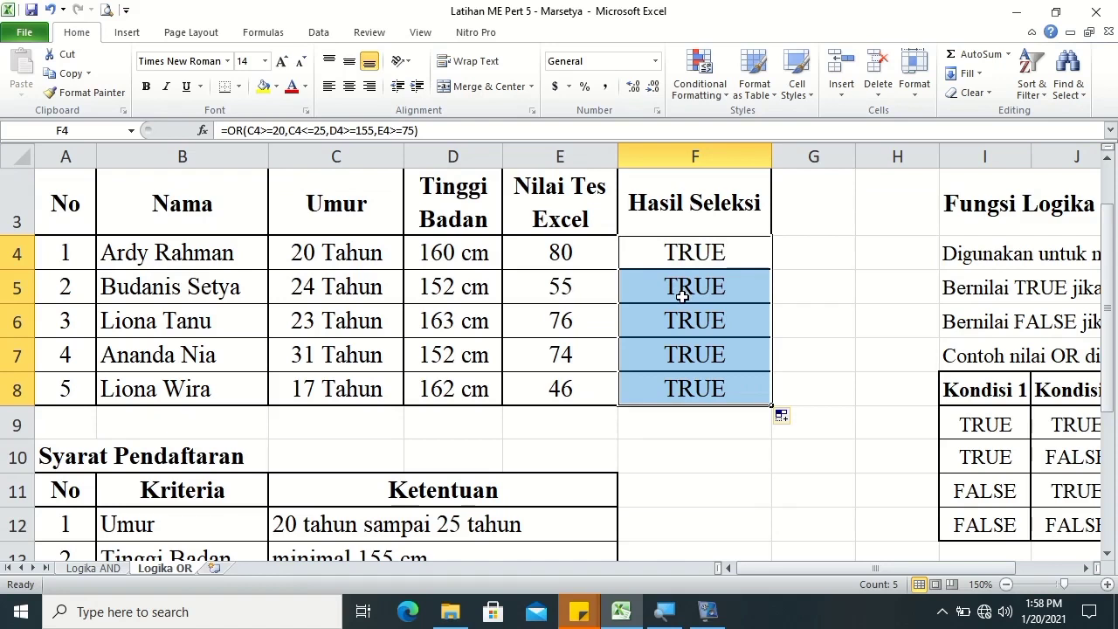
- Add thin horizontal borders between the rows of the OR results in F4:F8
right_click(682, 295)
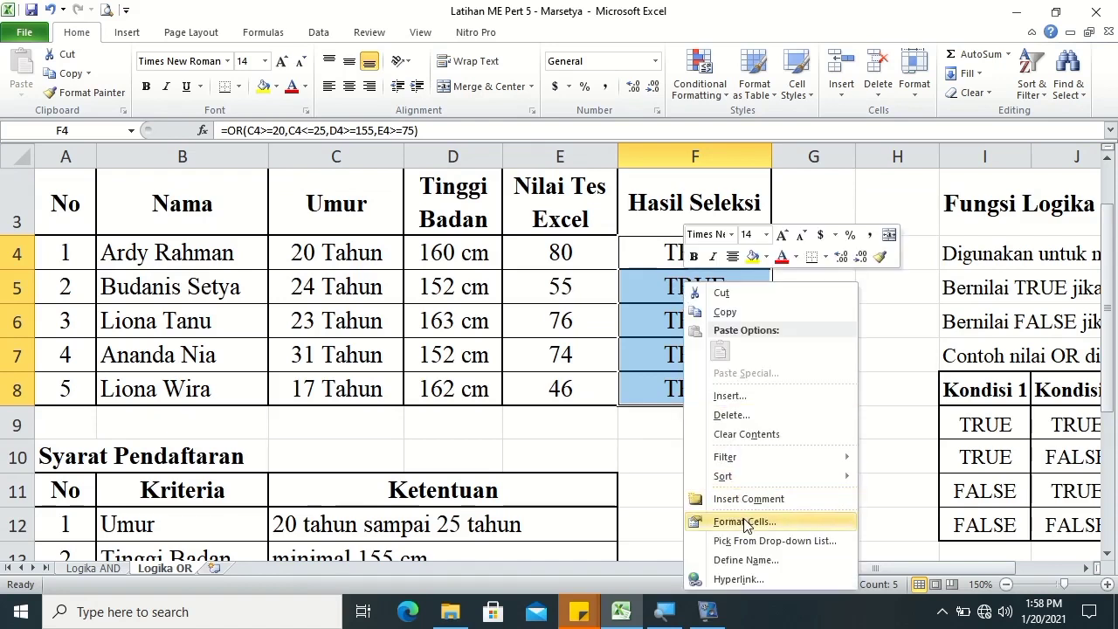
click(745, 522)
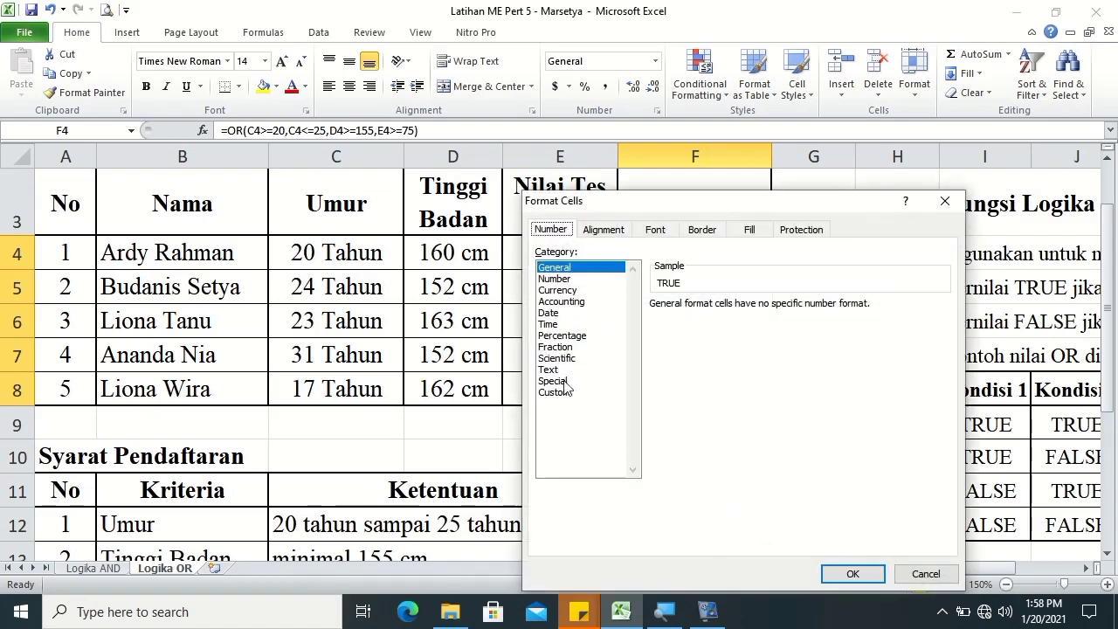
click(702, 231)
click(568, 369)
click(720, 381)
click(621, 347)
click(709, 411)
click(707, 406)
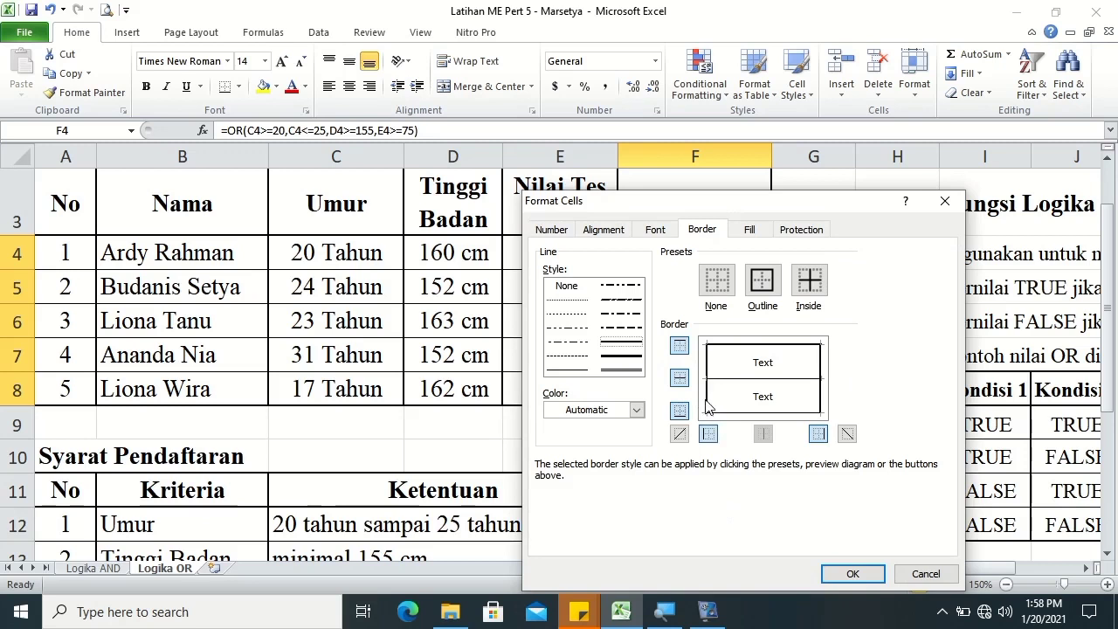
click(848, 574)
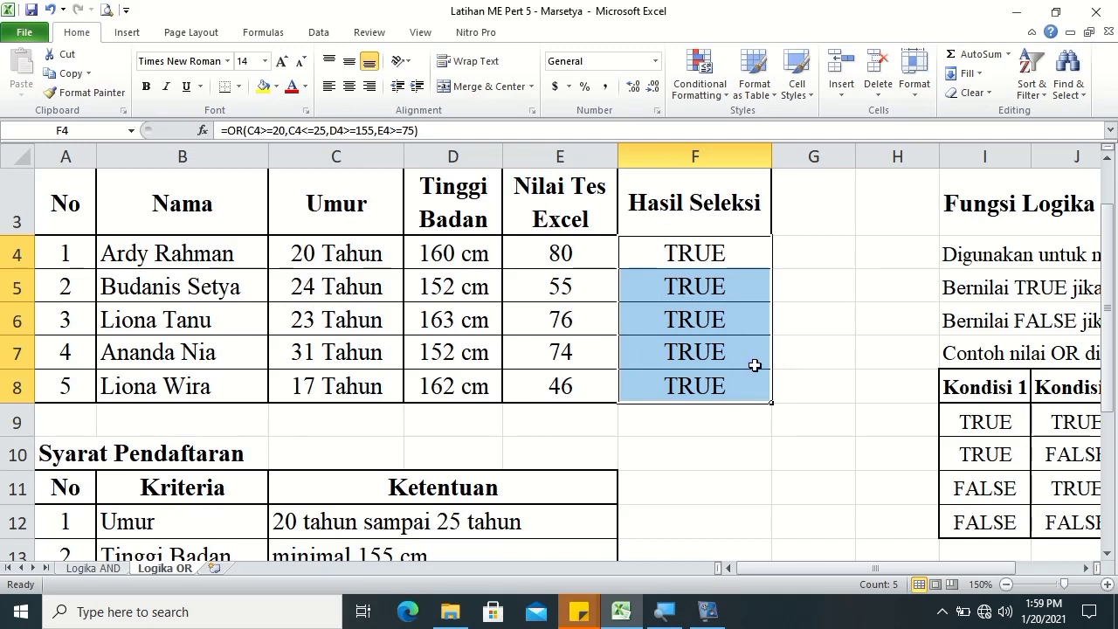
click(791, 353)
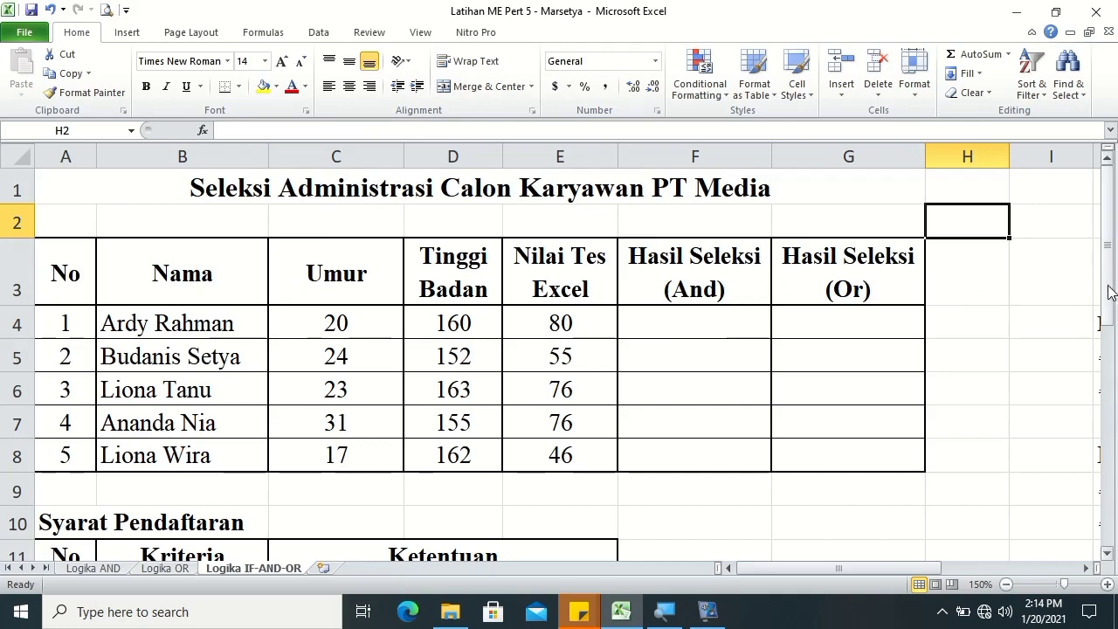
- Scroll right to column J and down to show the IF and IF-with-AND syntax notes
drag(1107, 289, 1106, 304)
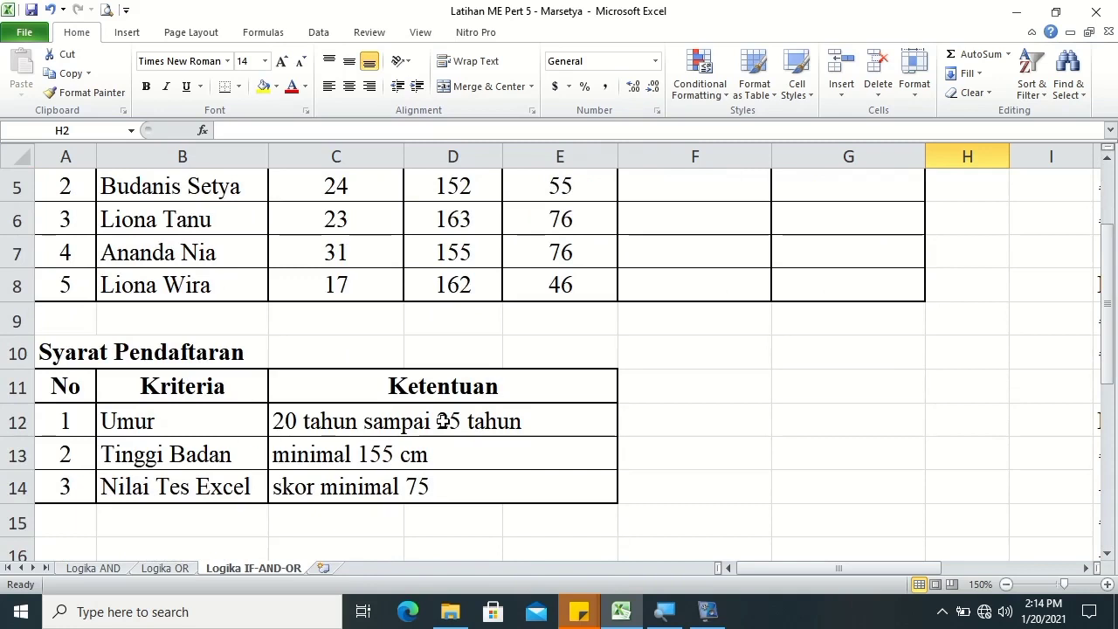
drag(1106, 323, 1106, 301)
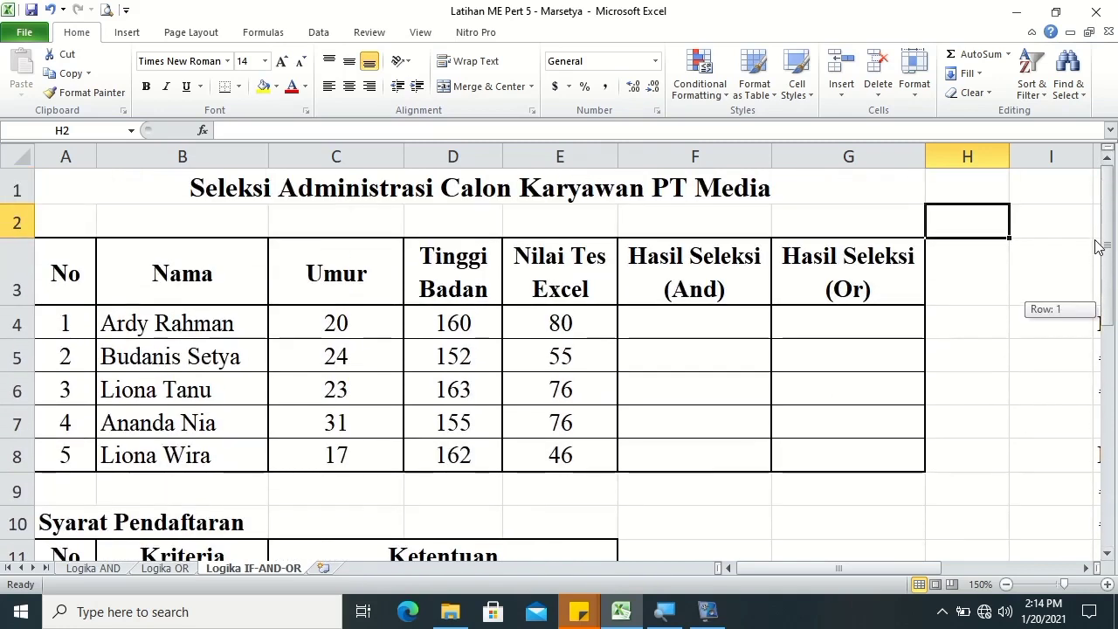
drag(864, 568, 863, 572)
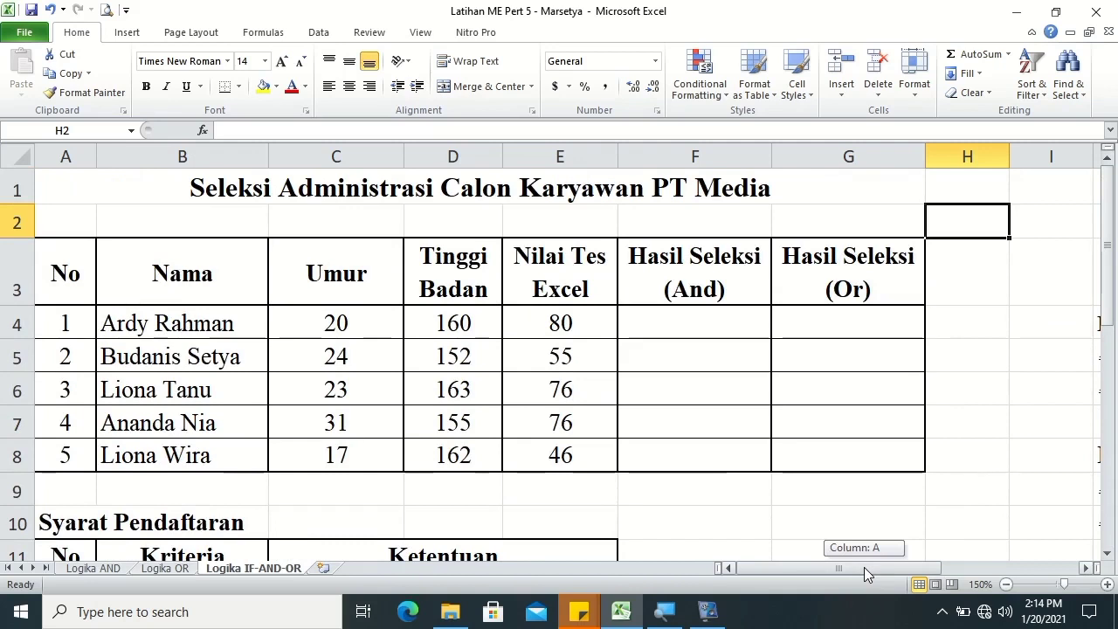
mouse_move(864, 572)
mouse_down()
mouse_move(876, 563)
mouse_move(987, 583)
mouse_up()
click(1093, 566)
click(1092, 566)
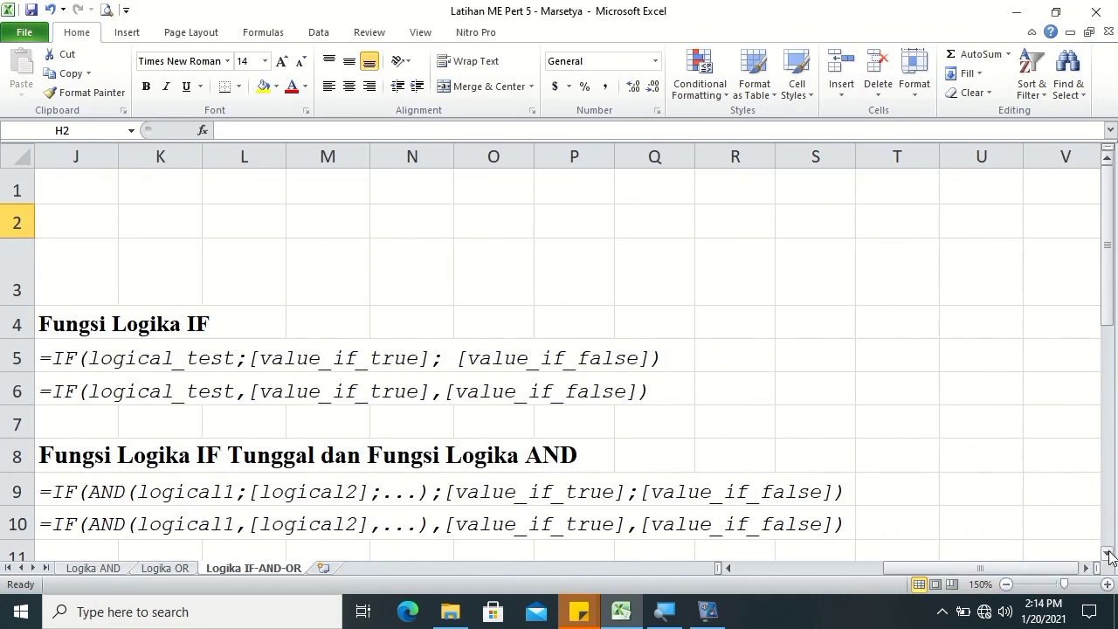
click(1106, 553)
click(1107, 553)
click(1106, 553)
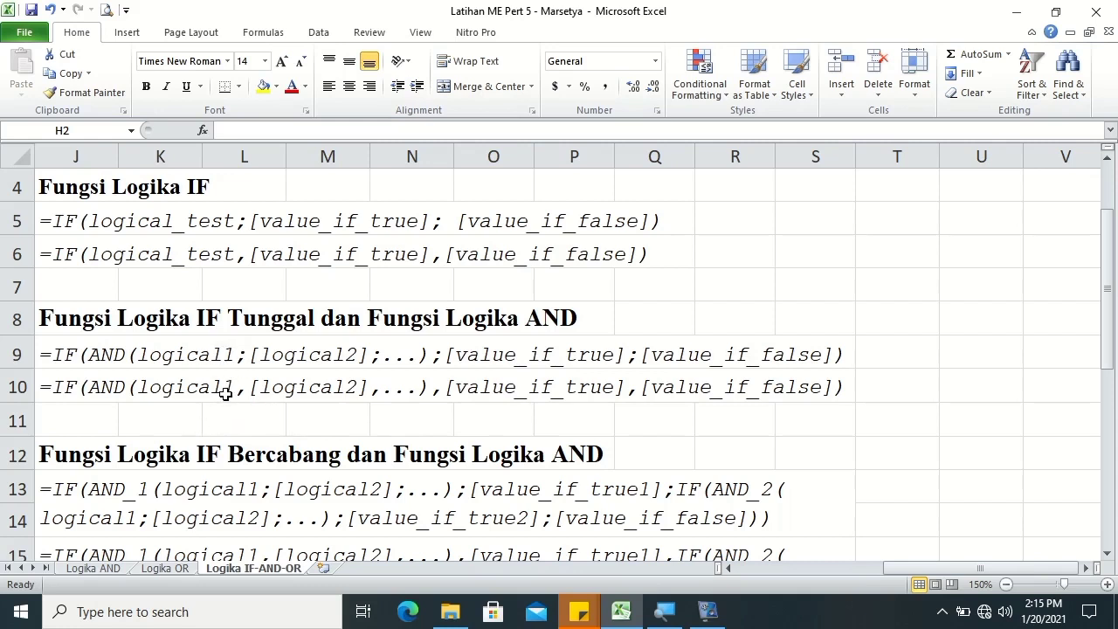
- Scroll down the column J notes to show the IF-with-OR syntax examples in rows 18–26
click(1107, 554)
click(1108, 554)
click(1107, 555)
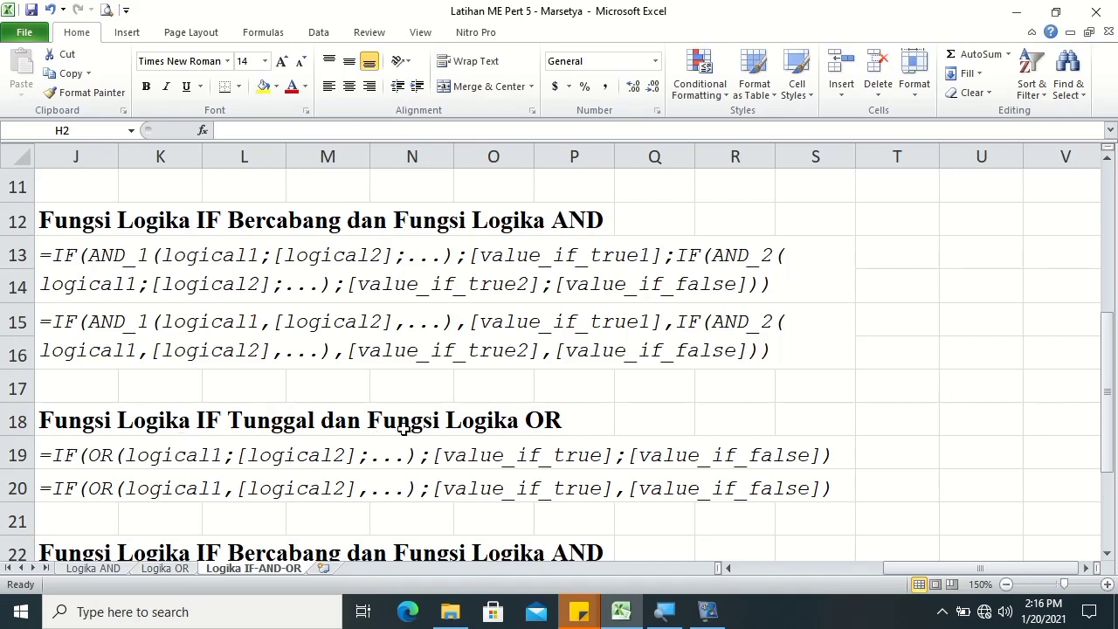
drag(1112, 331, 1112, 358)
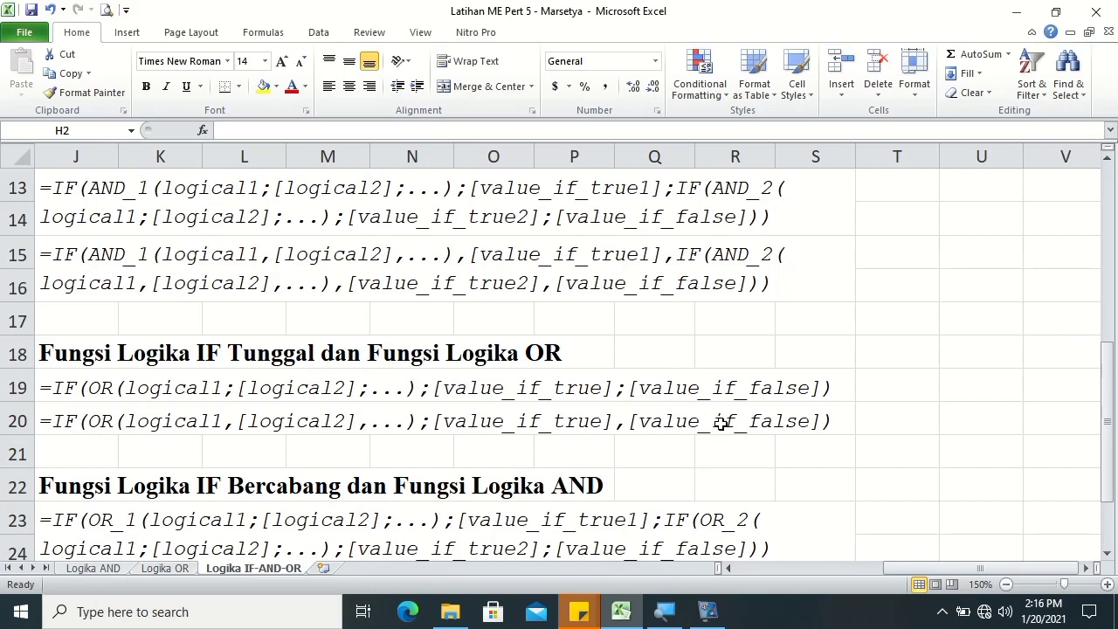
click(1108, 552)
click(1107, 552)
click(1107, 552)
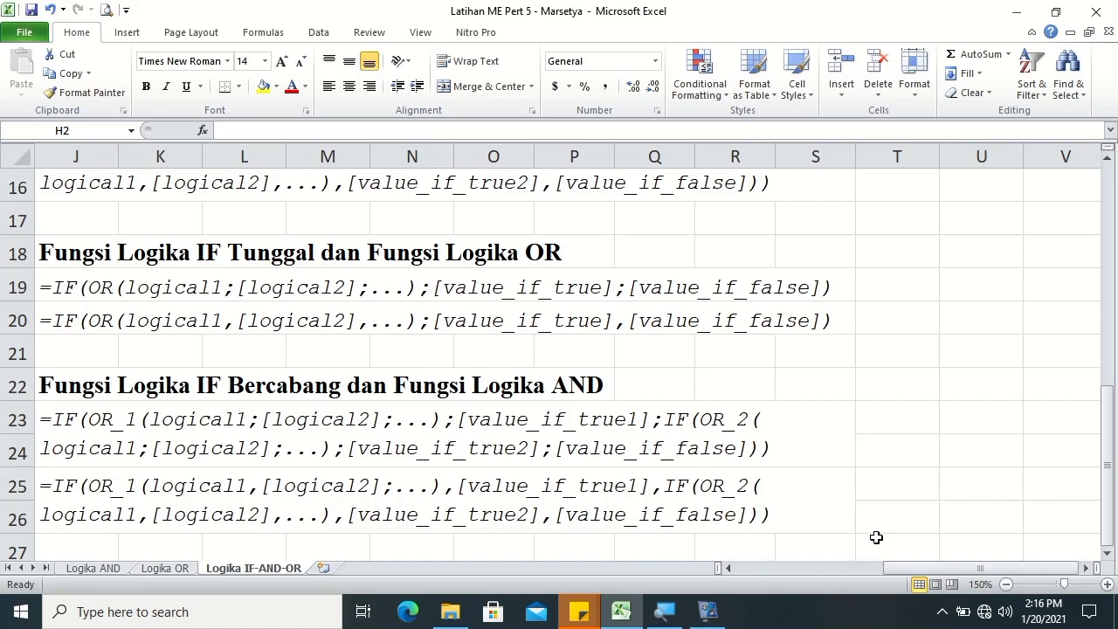
drag(895, 565, 762, 563)
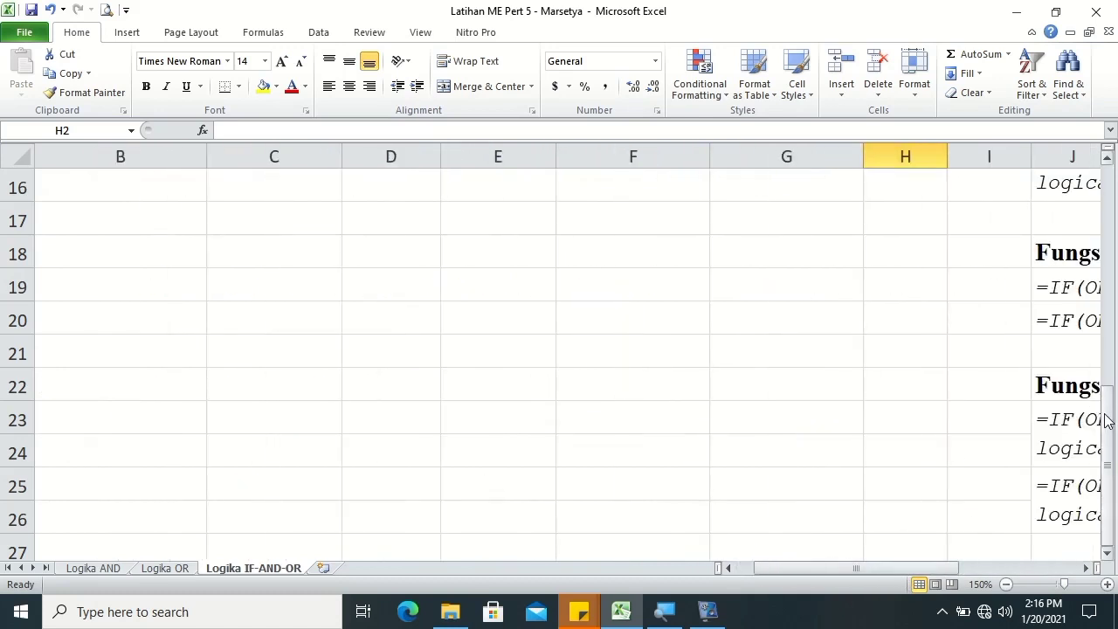
- Scroll back to the top-left of the applicant table and select F4, the first And result cell
drag(1108, 421, 1104, 223)
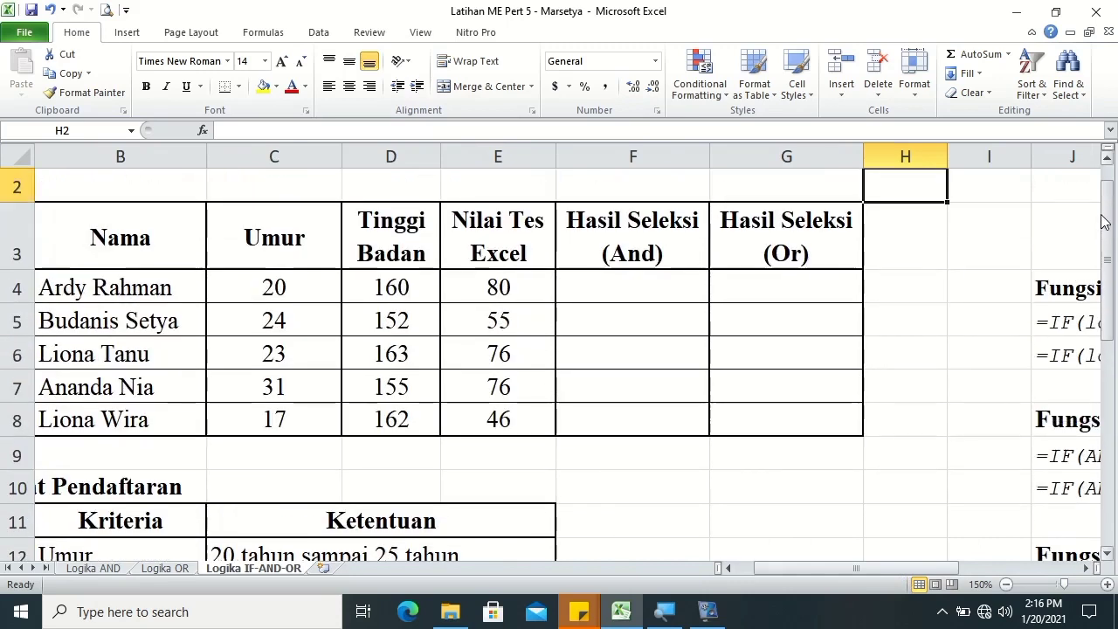
drag(910, 568, 832, 573)
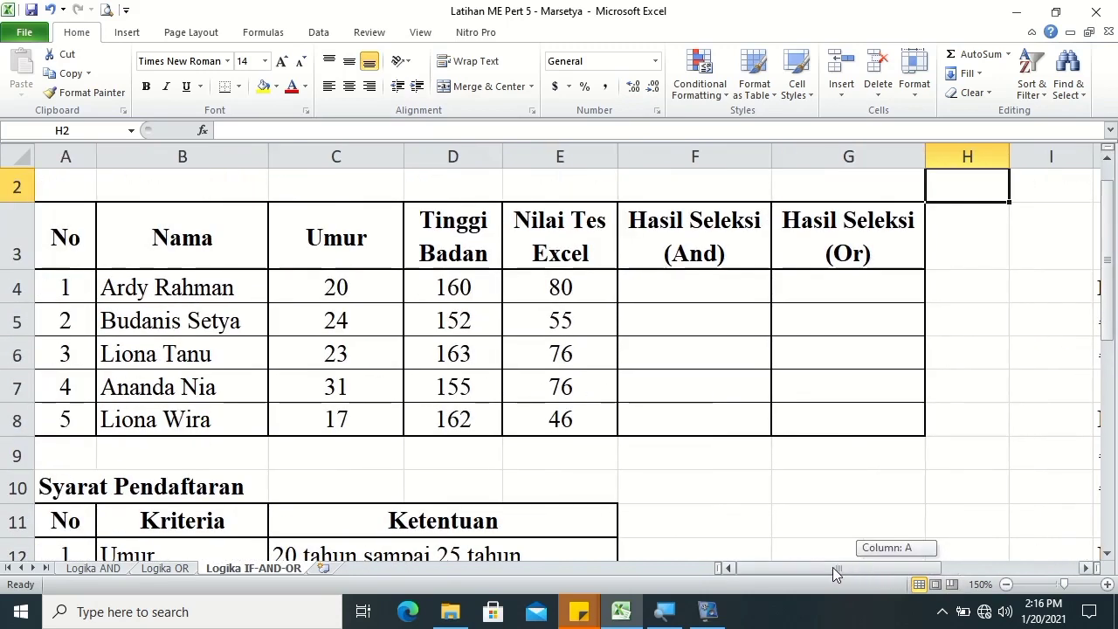
drag(1107, 296, 1108, 323)
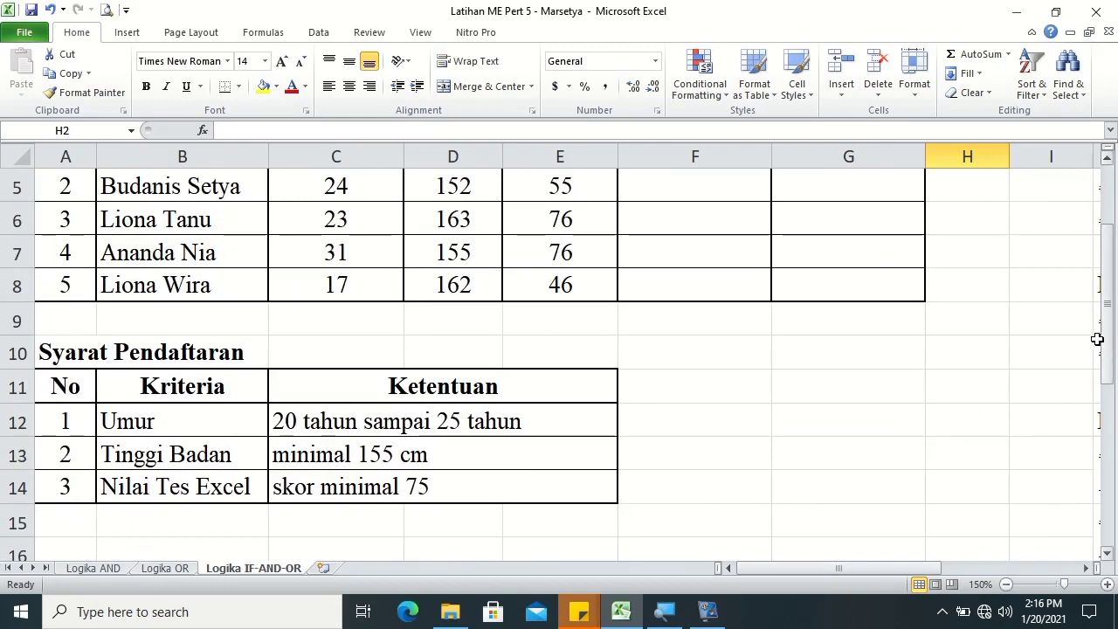
drag(1108, 340, 1108, 288)
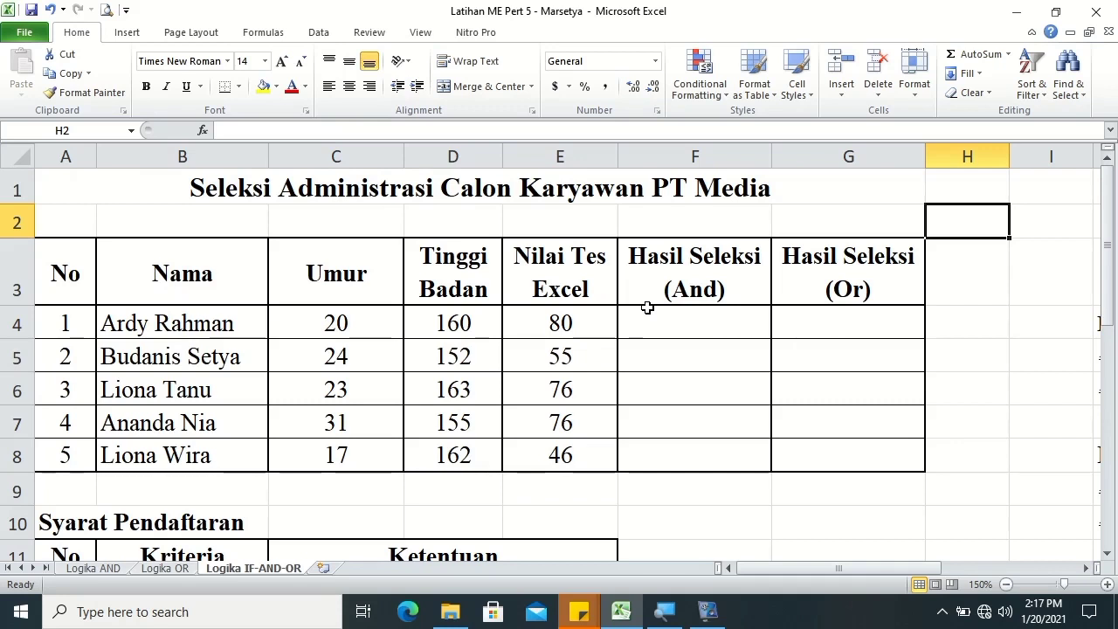
click(640, 317)
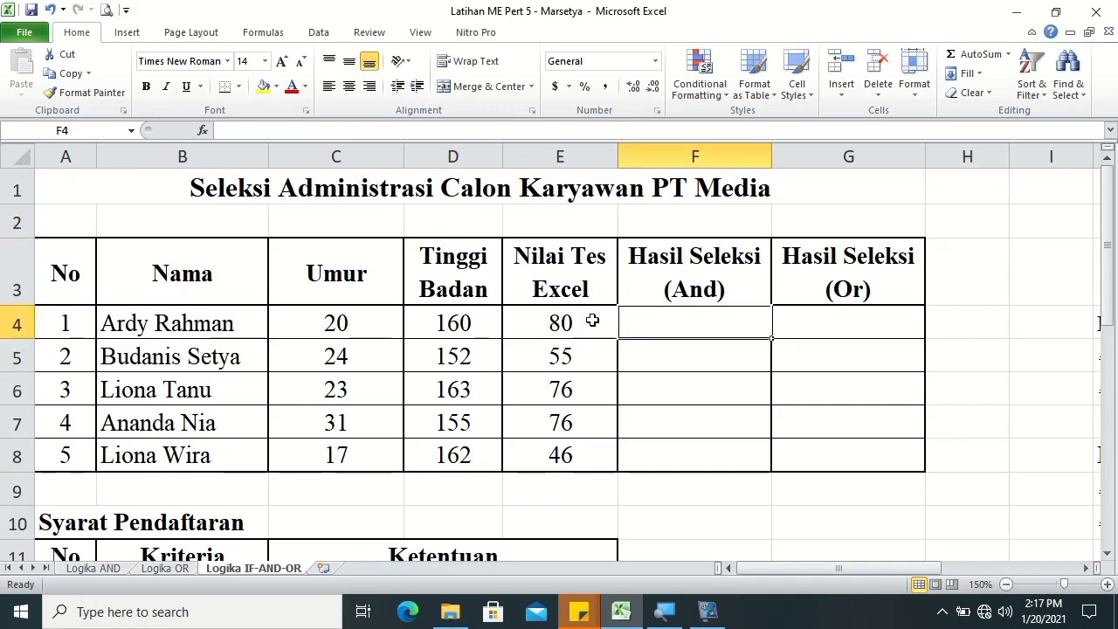
- Give the ages in C4:C8 the custom # "Tahun" number format
drag(374, 324, 355, 452)
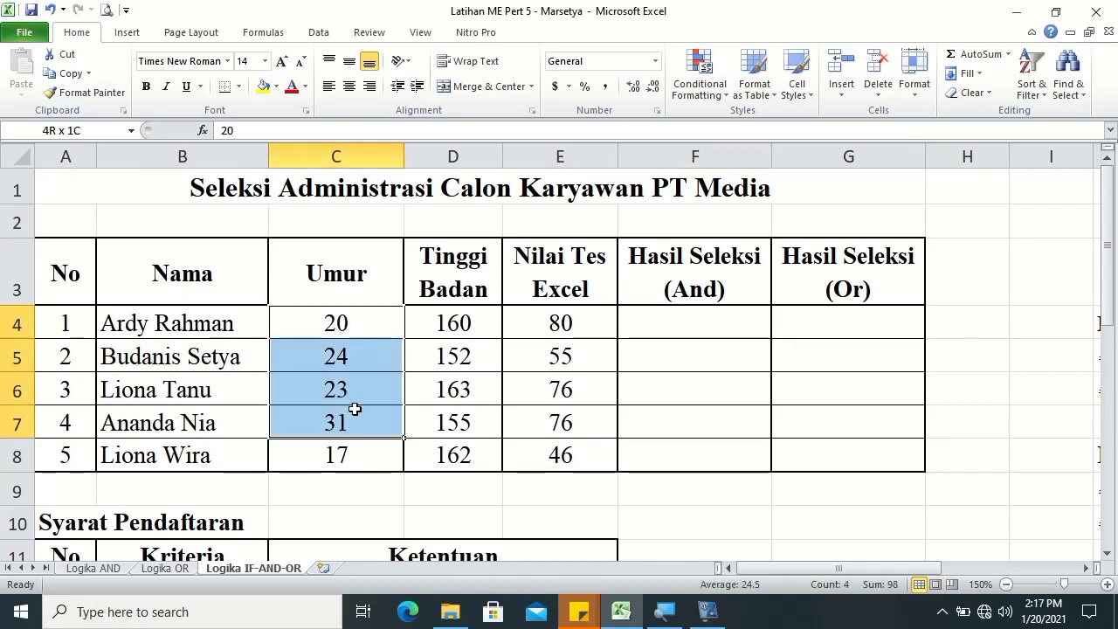
right_click(358, 449)
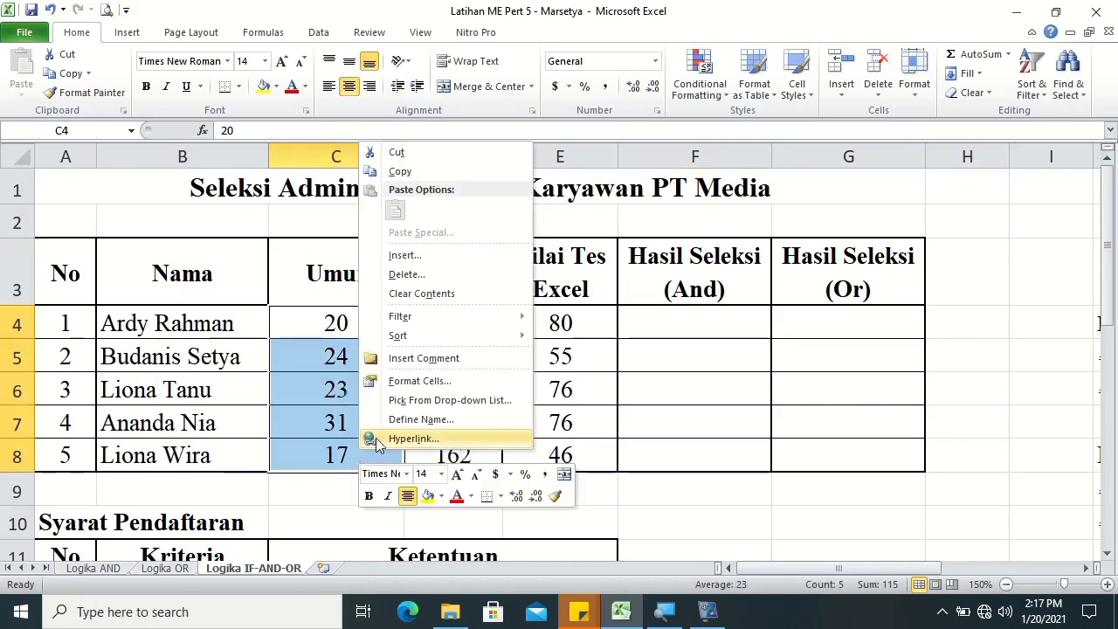
click(428, 382)
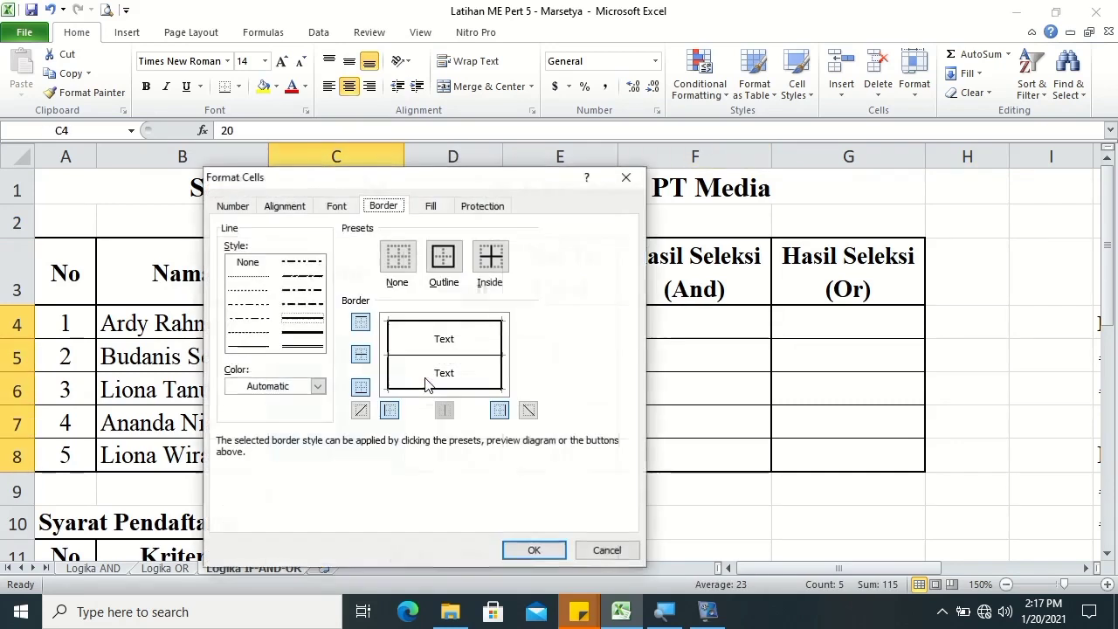
click(241, 208)
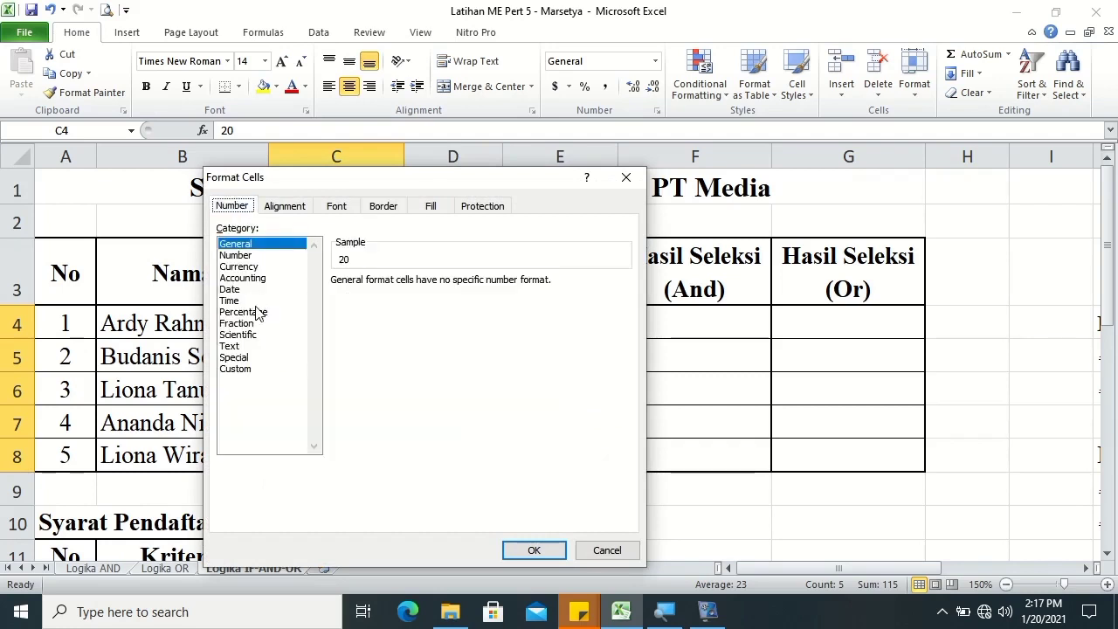
click(236, 368)
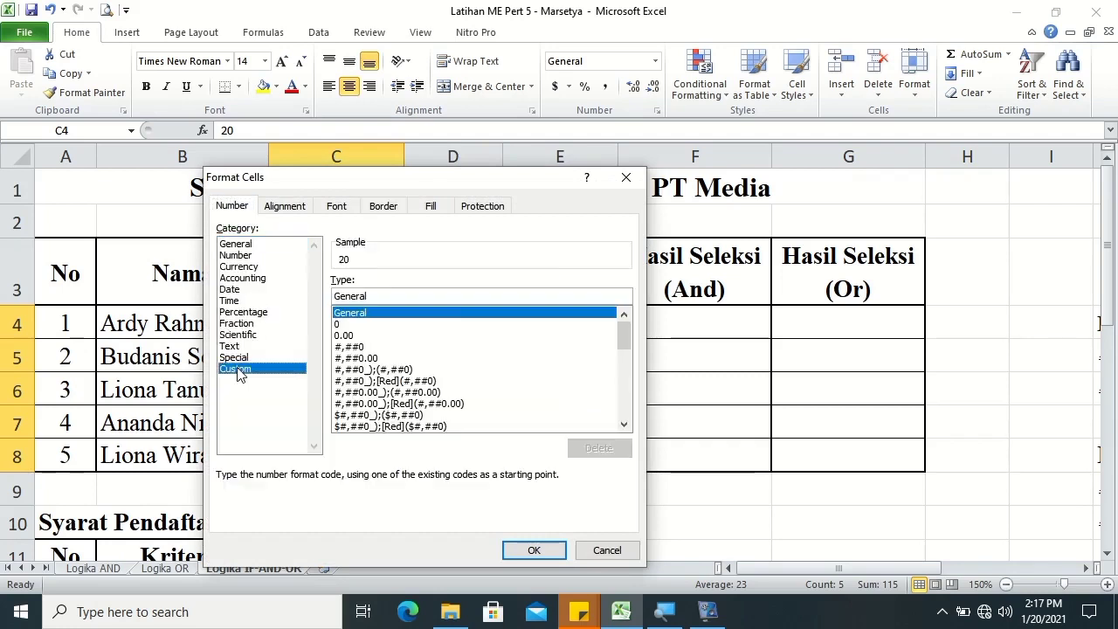
drag(623, 341, 625, 429)
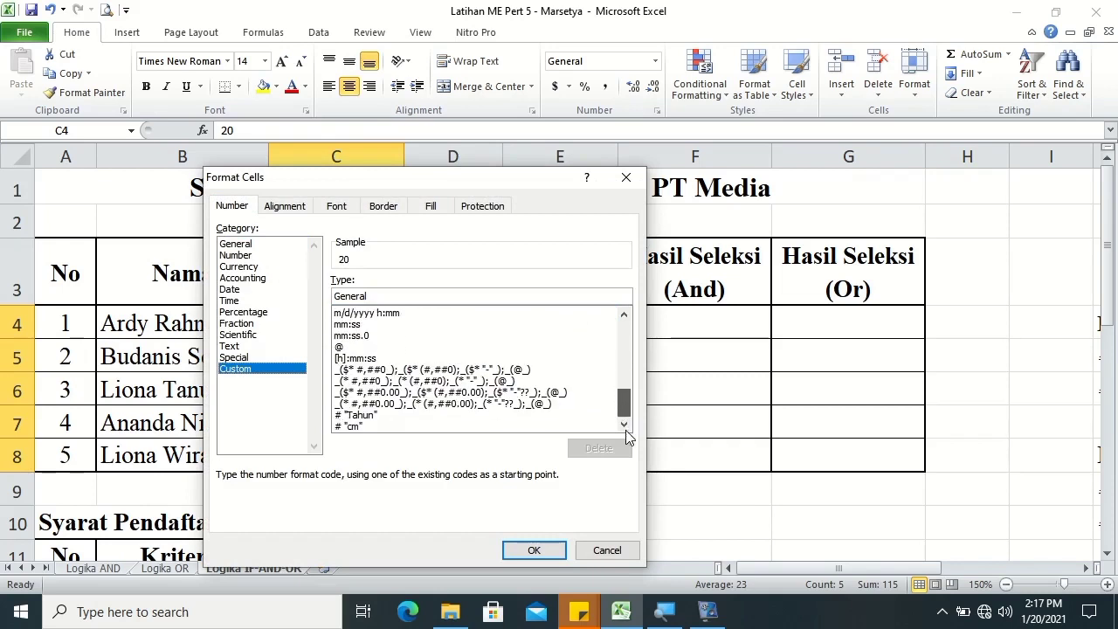
click(355, 416)
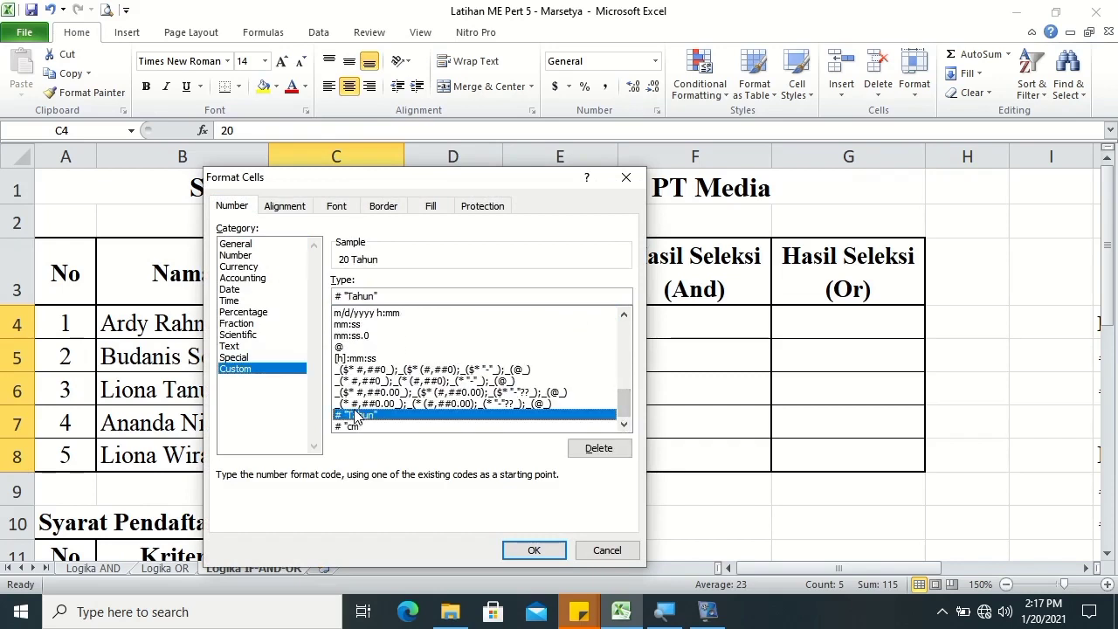
click(533, 549)
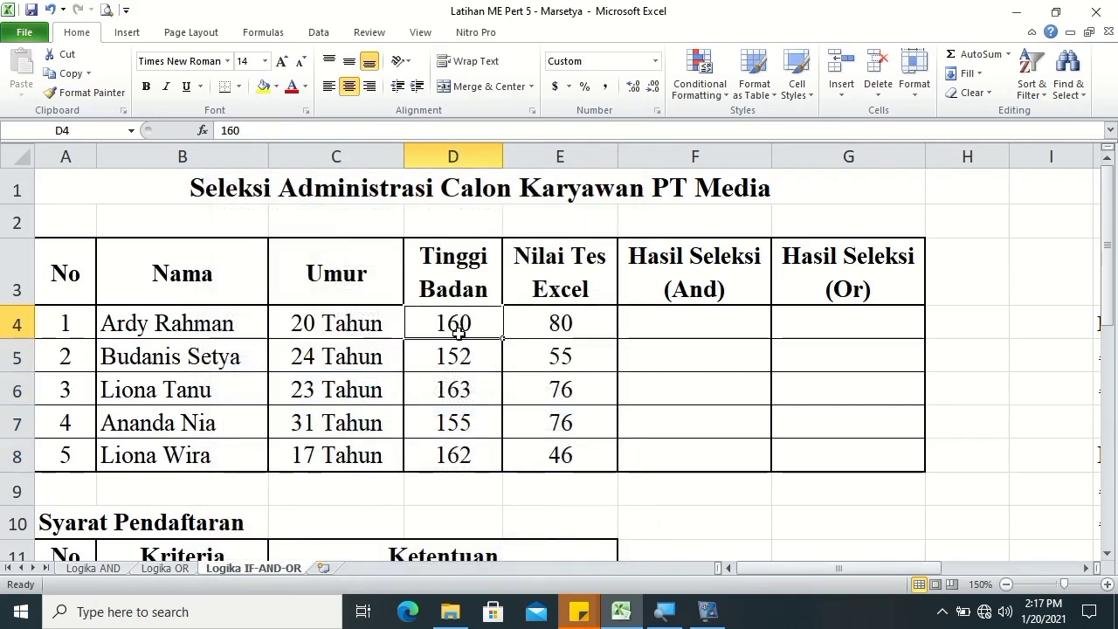
- Give the heights in D4:D8 the custom # "cm" format, e.g. 160 cm
drag(459, 325, 461, 452)
right_click(461, 454)
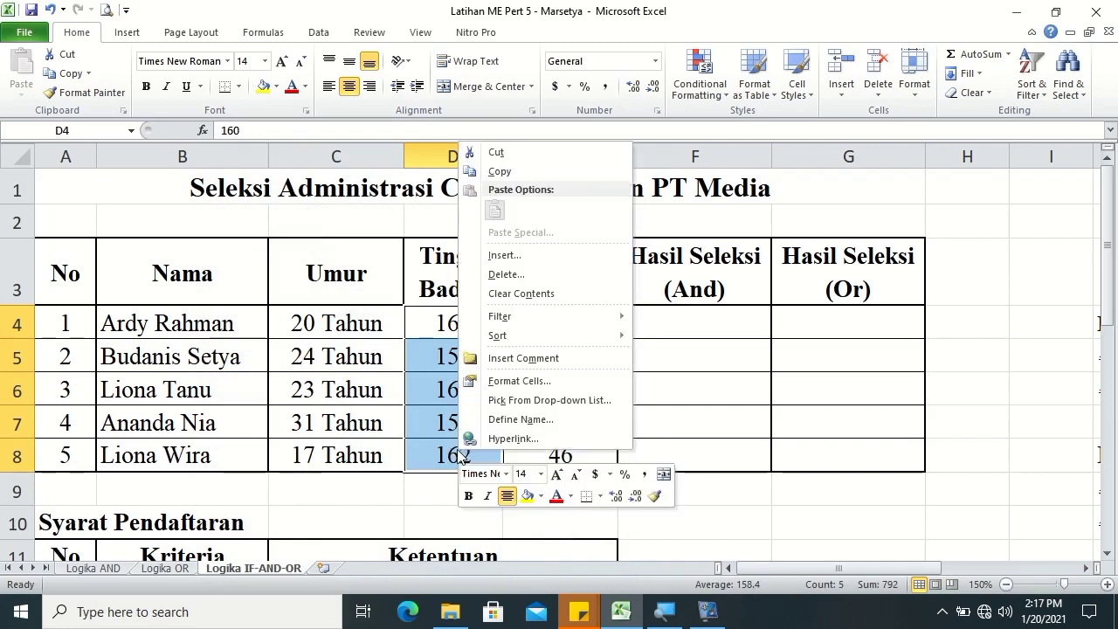
click(507, 383)
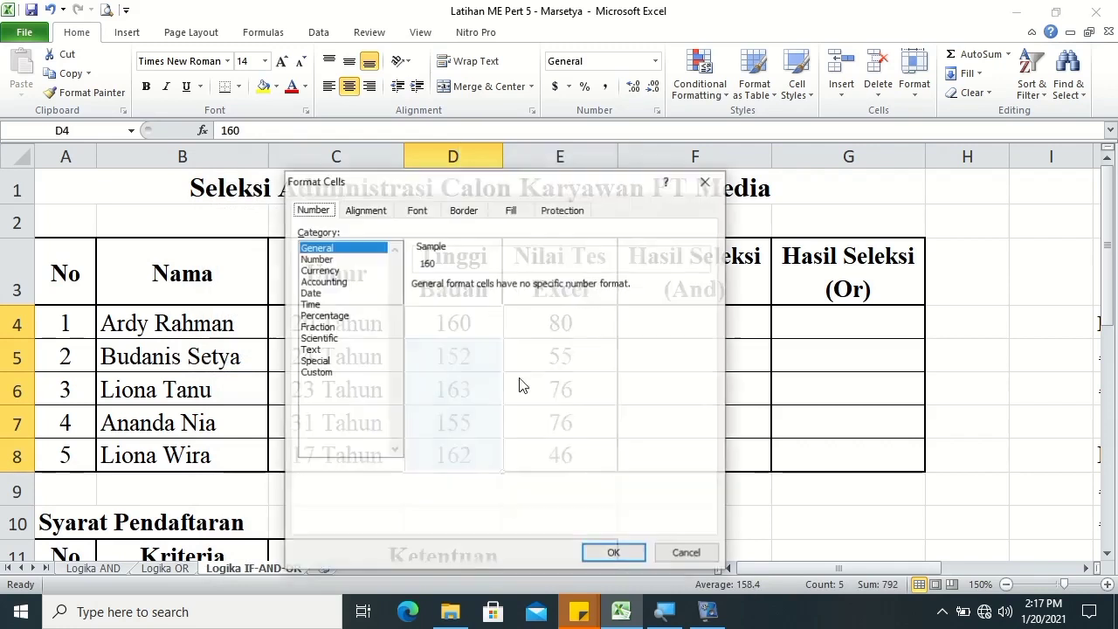
click(315, 372)
drag(706, 324, 703, 407)
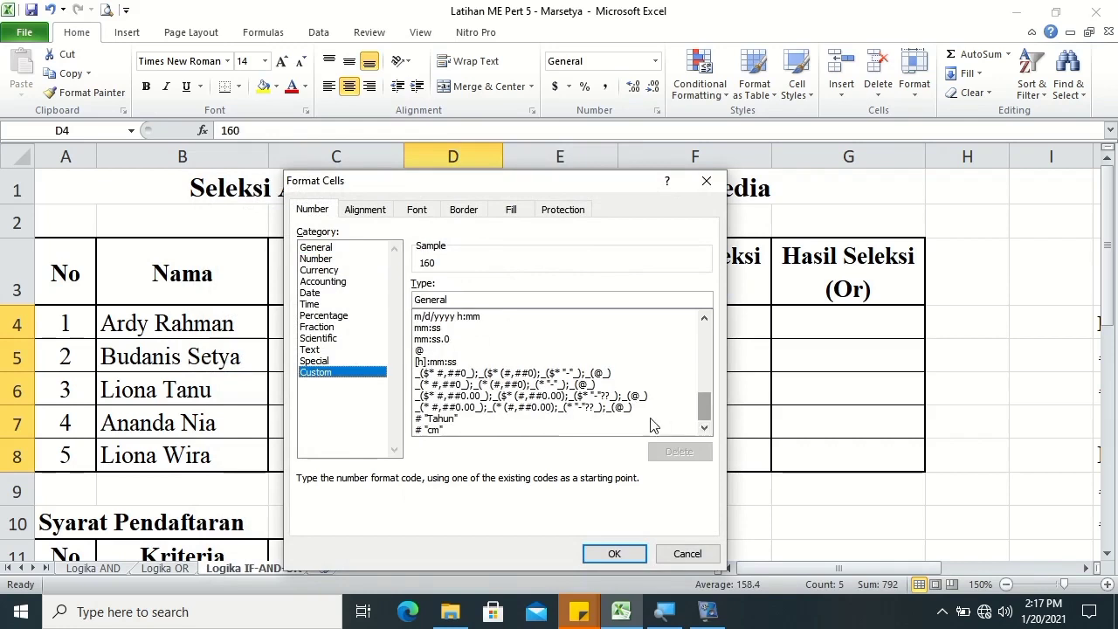
click(528, 427)
click(611, 551)
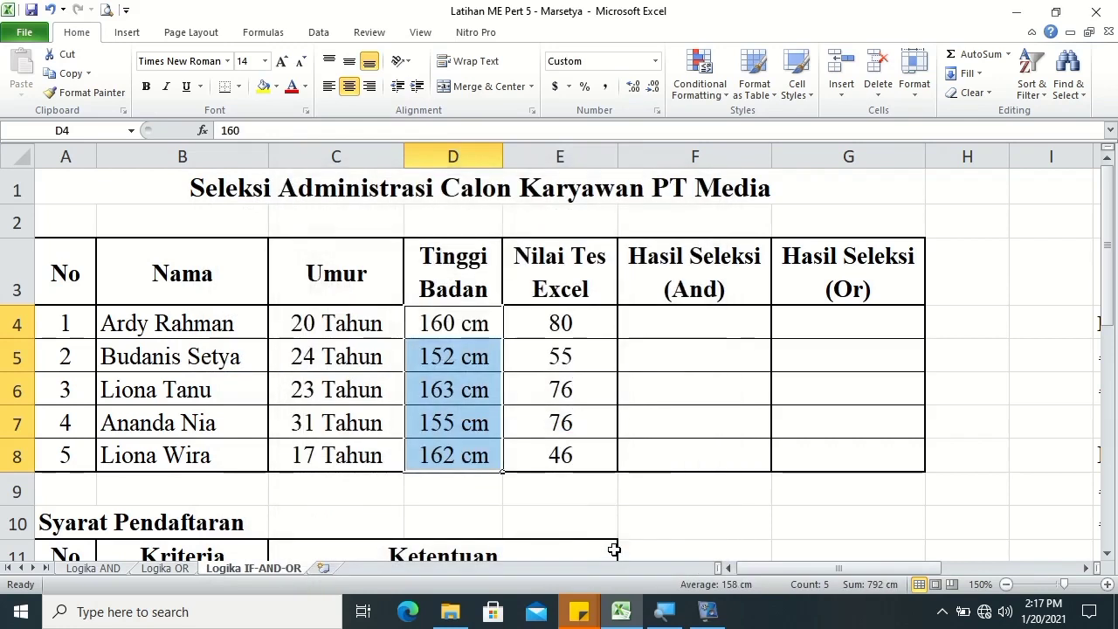
click(710, 317)
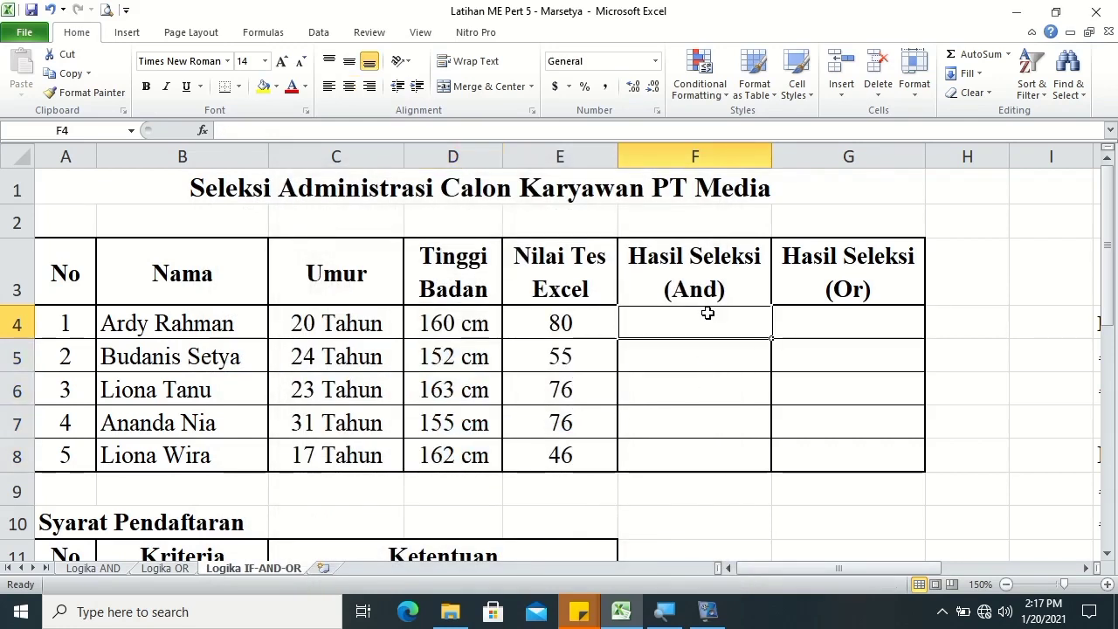
- Start F4's IF(AND(...)) test: age C4 between 20 and 25, height D4>=155, score E4>=75
text(=)
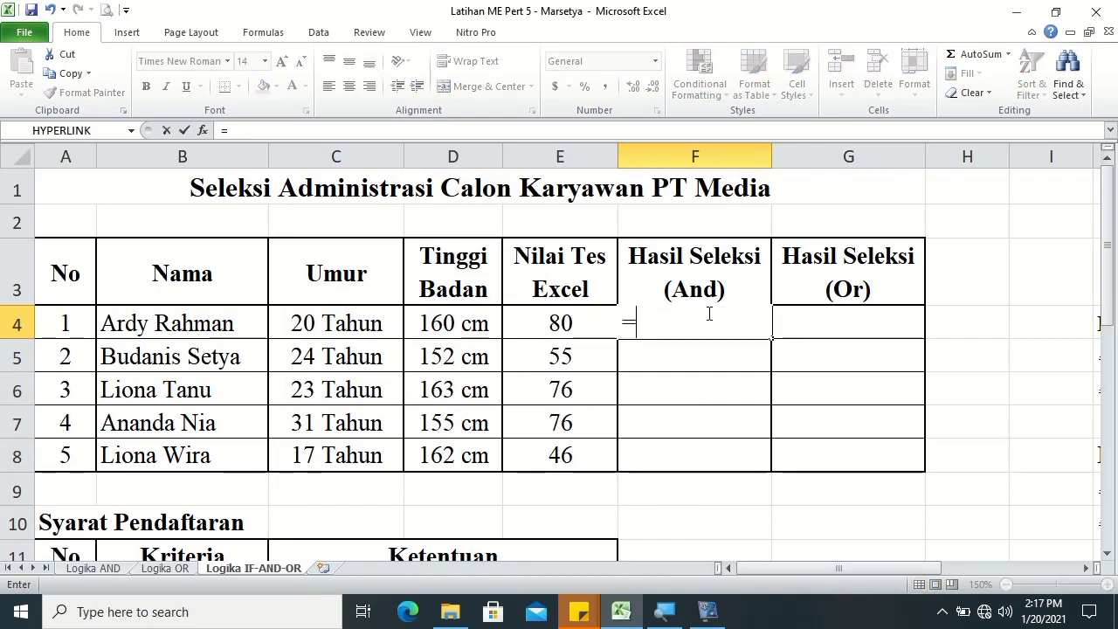
text(if)
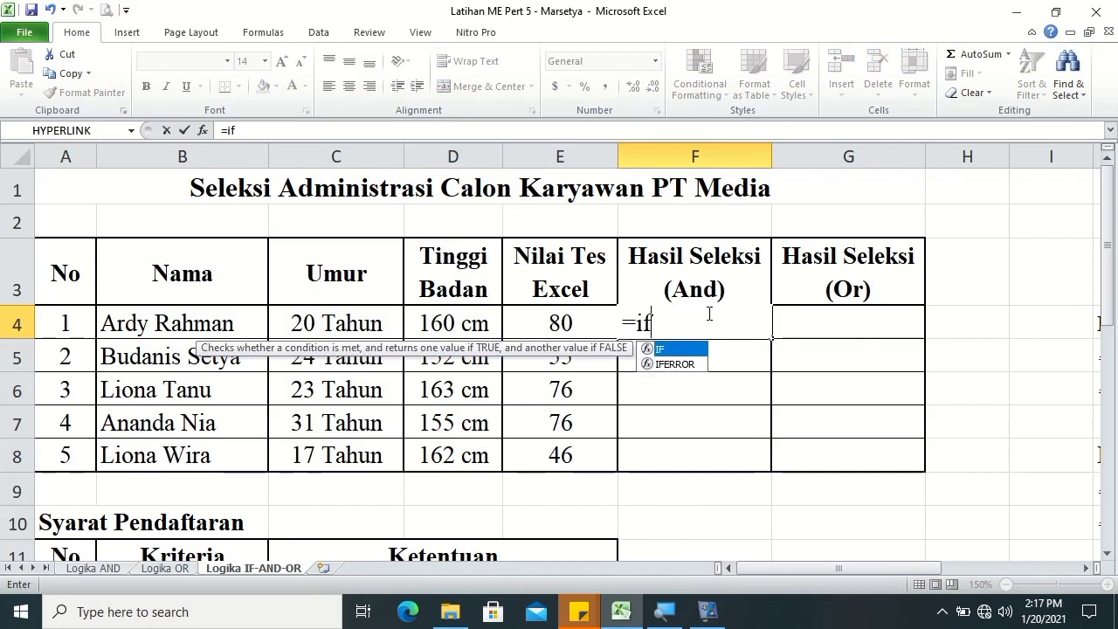
text((an)
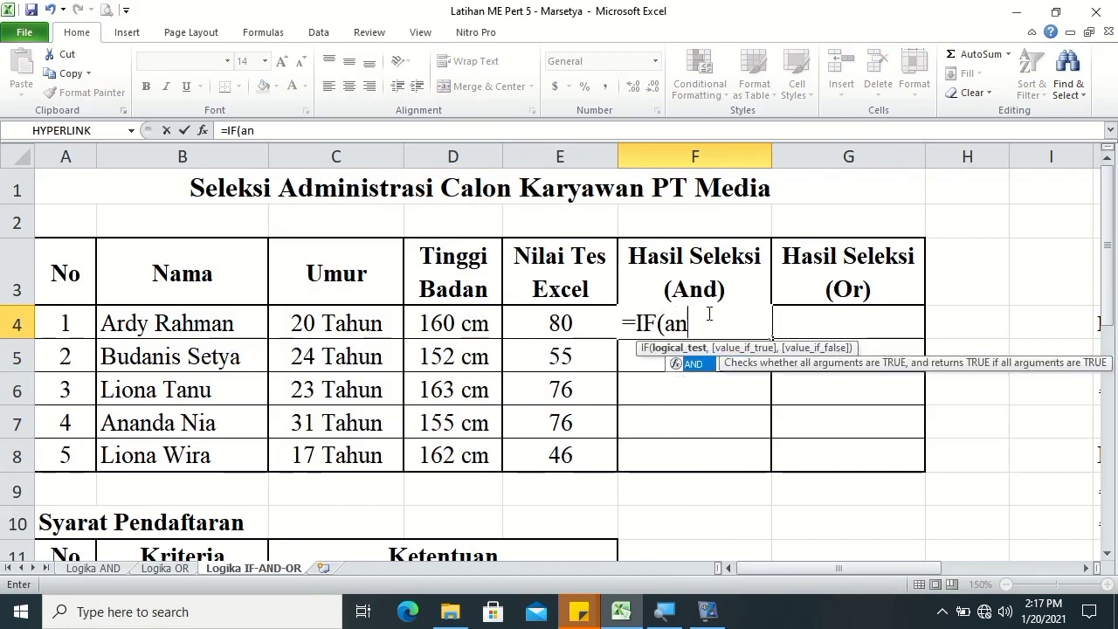
text(d()
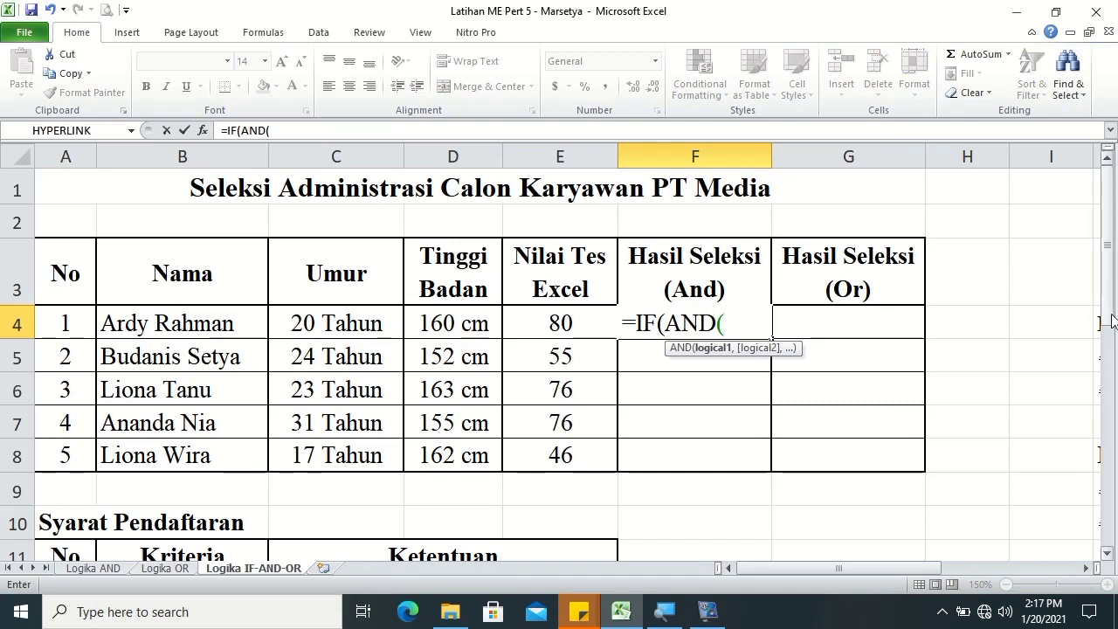
drag(1108, 305, 1112, 358)
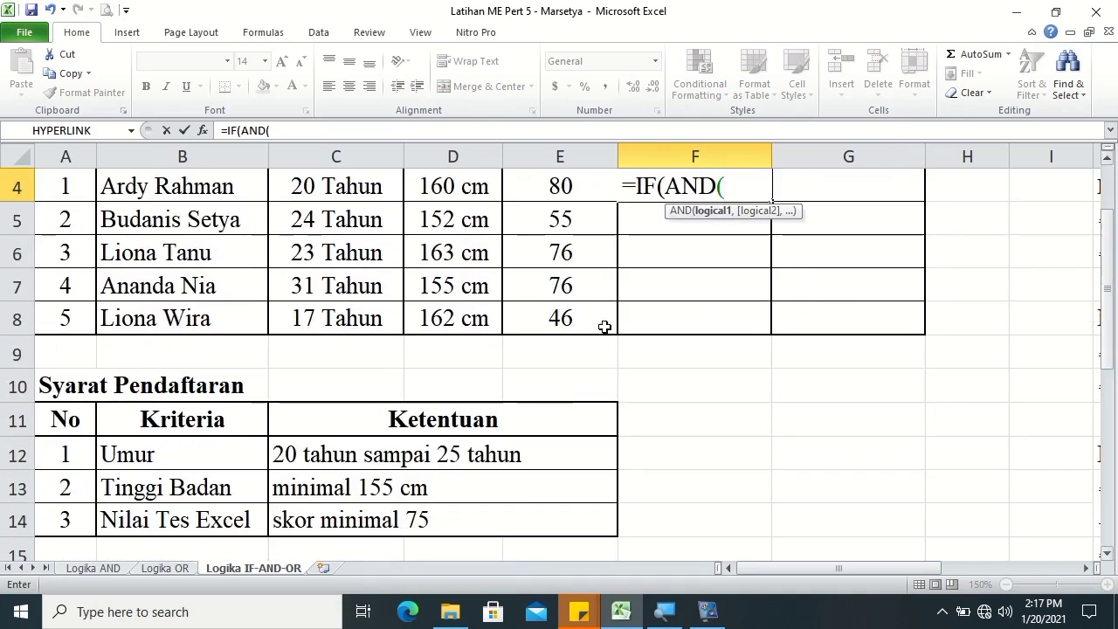
click(351, 186)
text(>=)
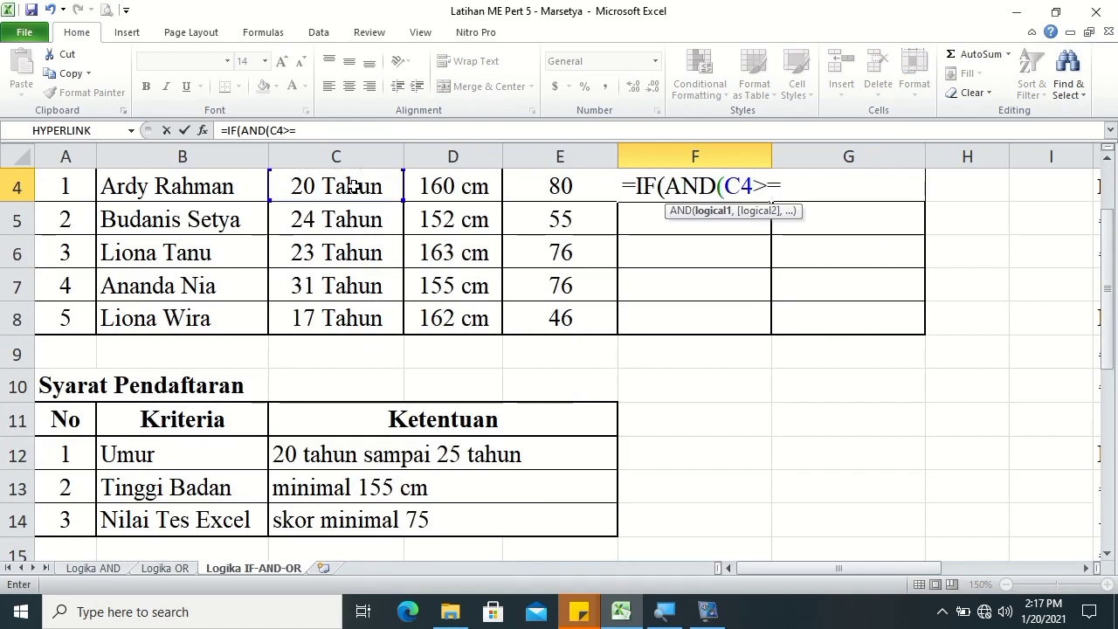
text(20)
text(,)
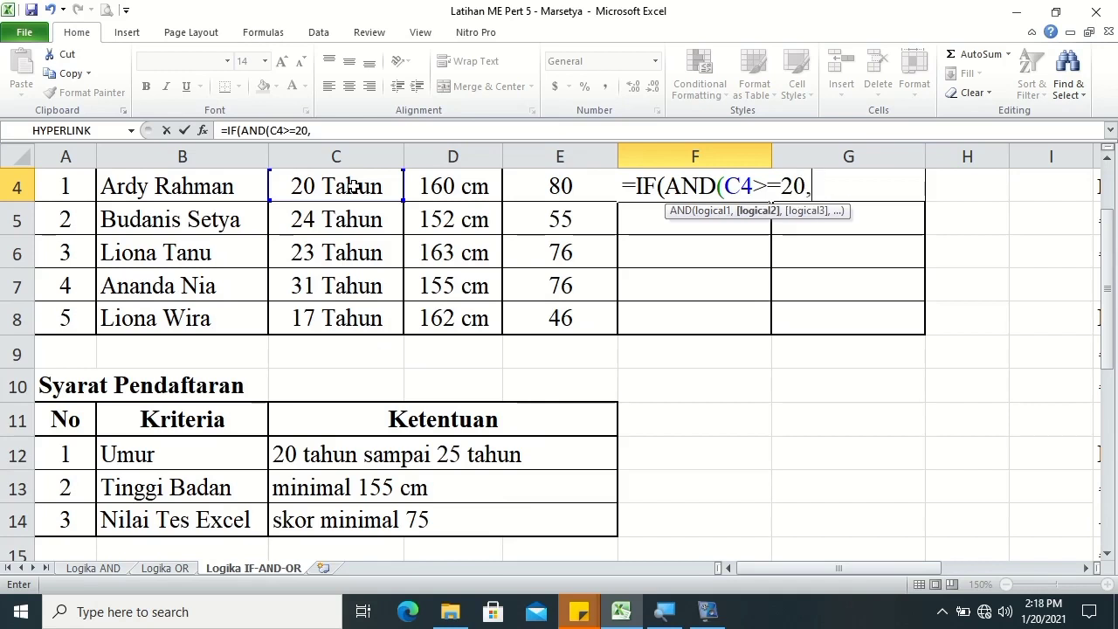
click(352, 186)
text(<=25)
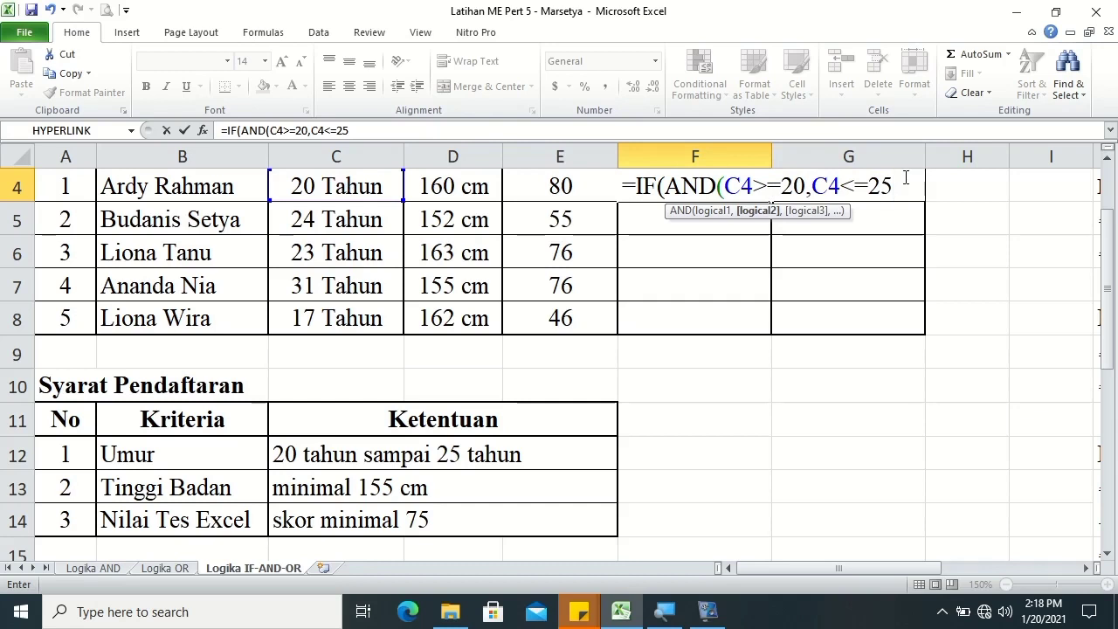
text(,)
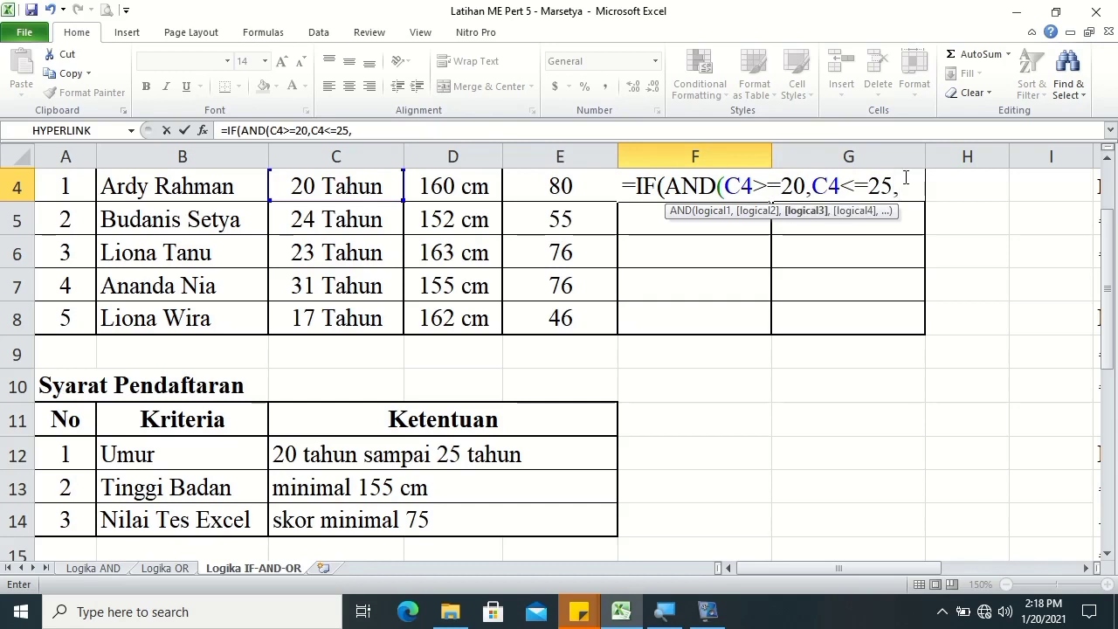
click(446, 187)
text(>=155,)
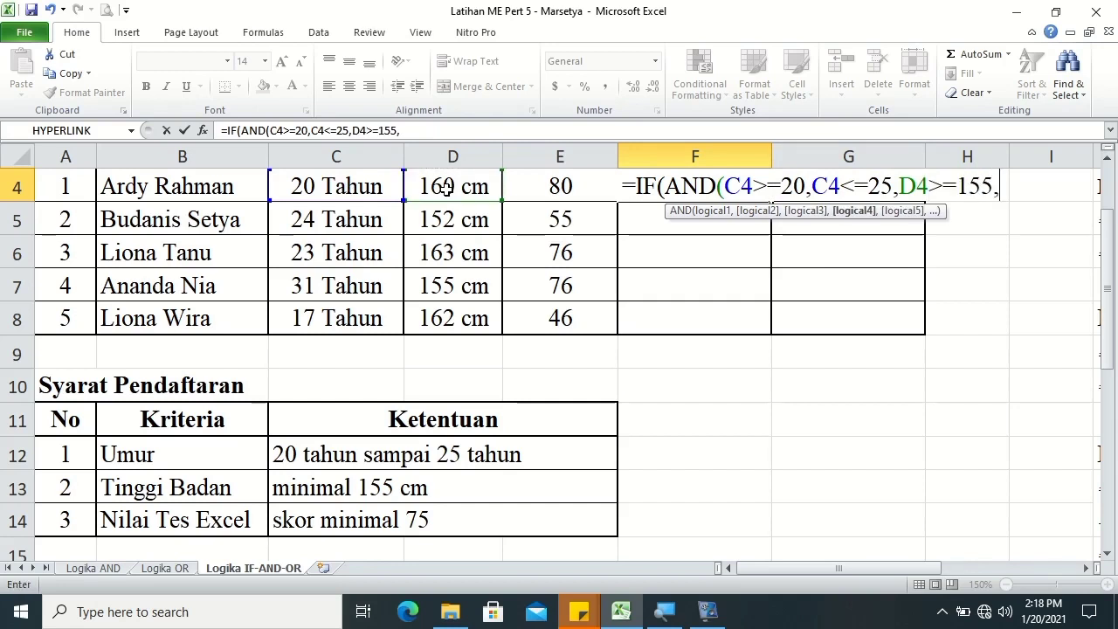
click(530, 188)
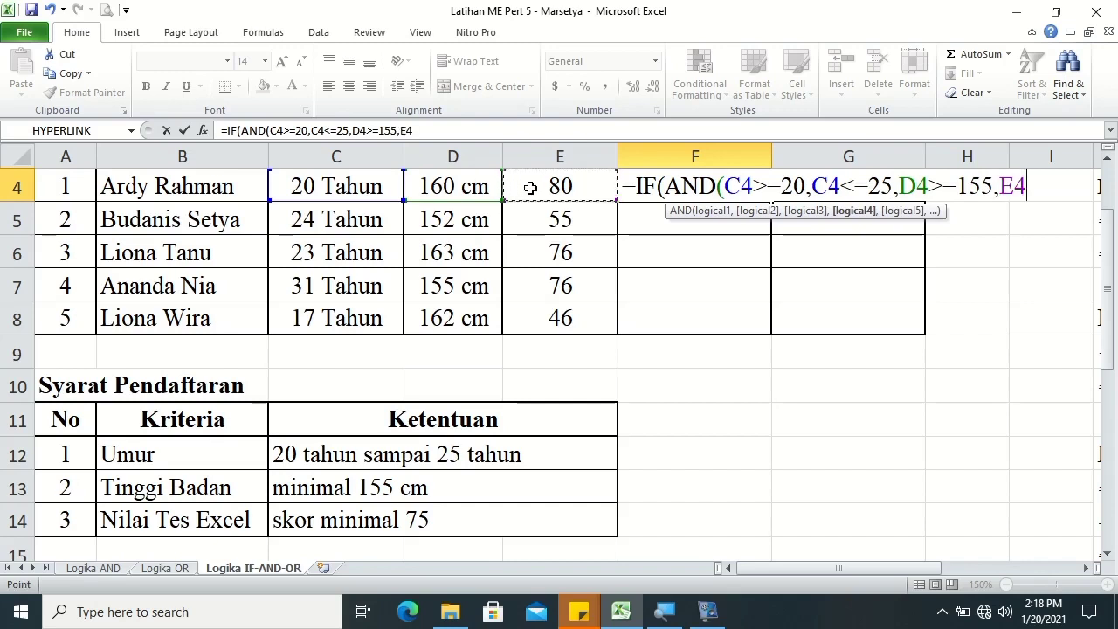
text(>=)
text(75)
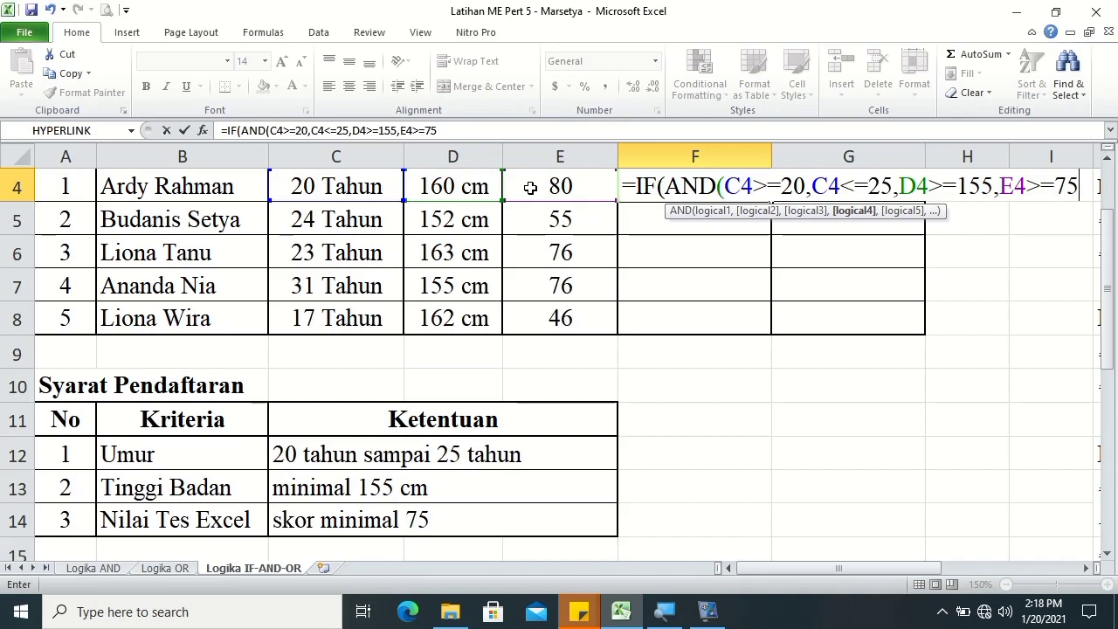
- Finish the formula with "Diterima"/"Tidak Diterima" results and accept Excel's suggested correction
text())
text(,)
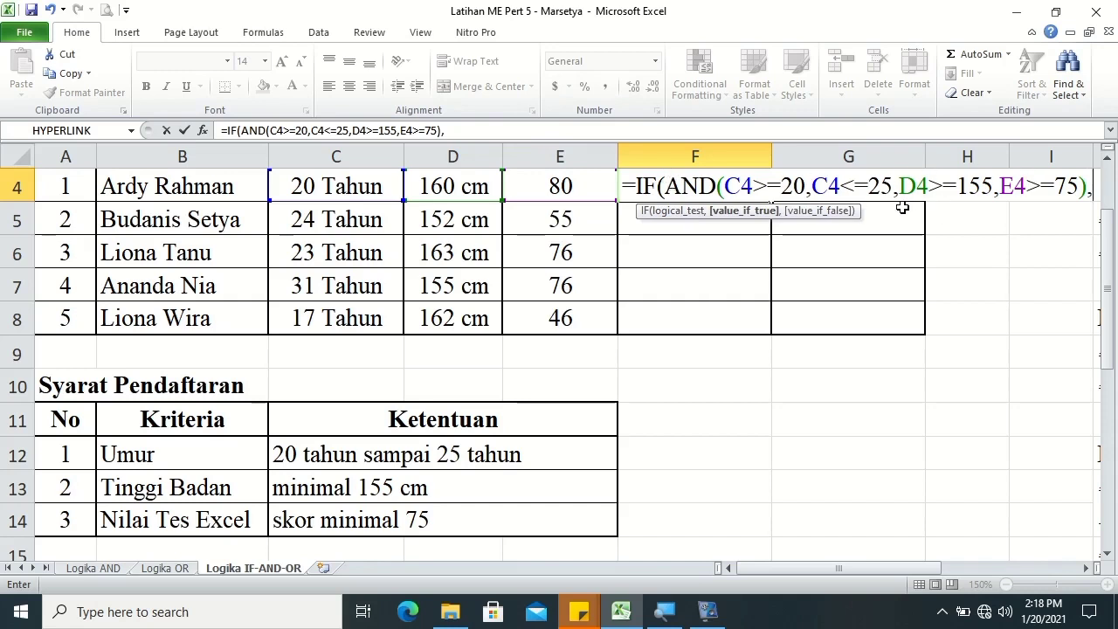
text("Diterima",")
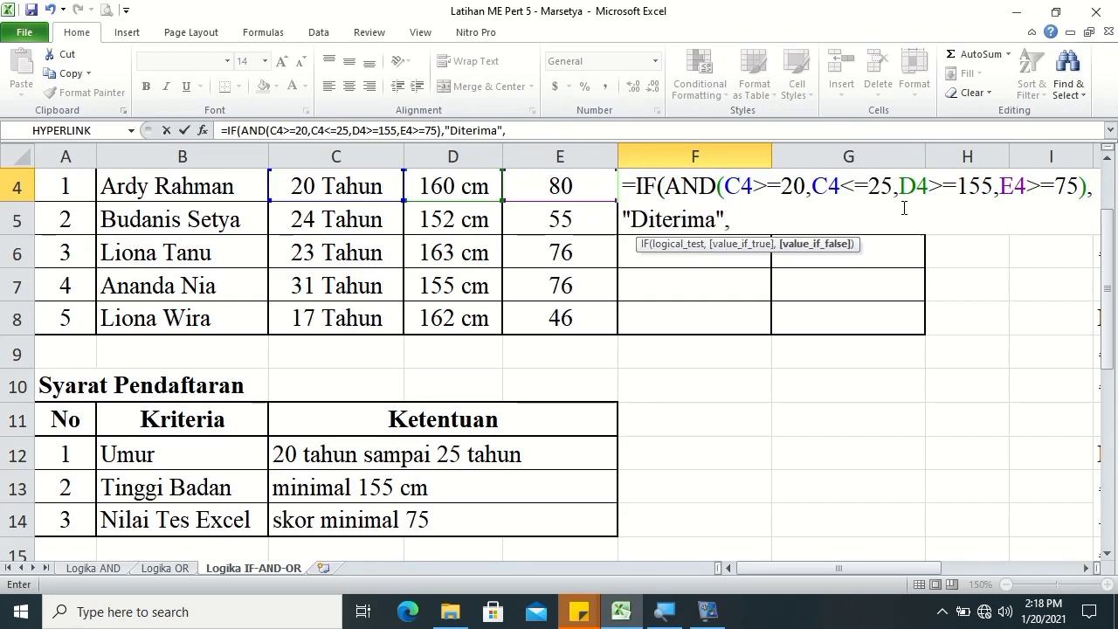
text(Ti)
text(dak Diterima)
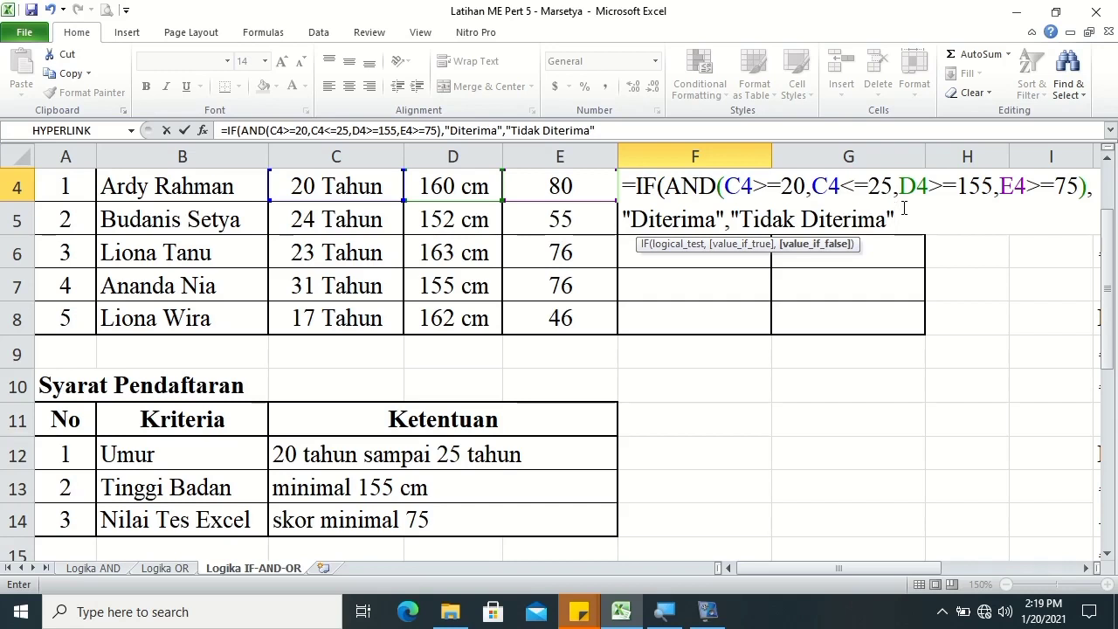
key(Return)
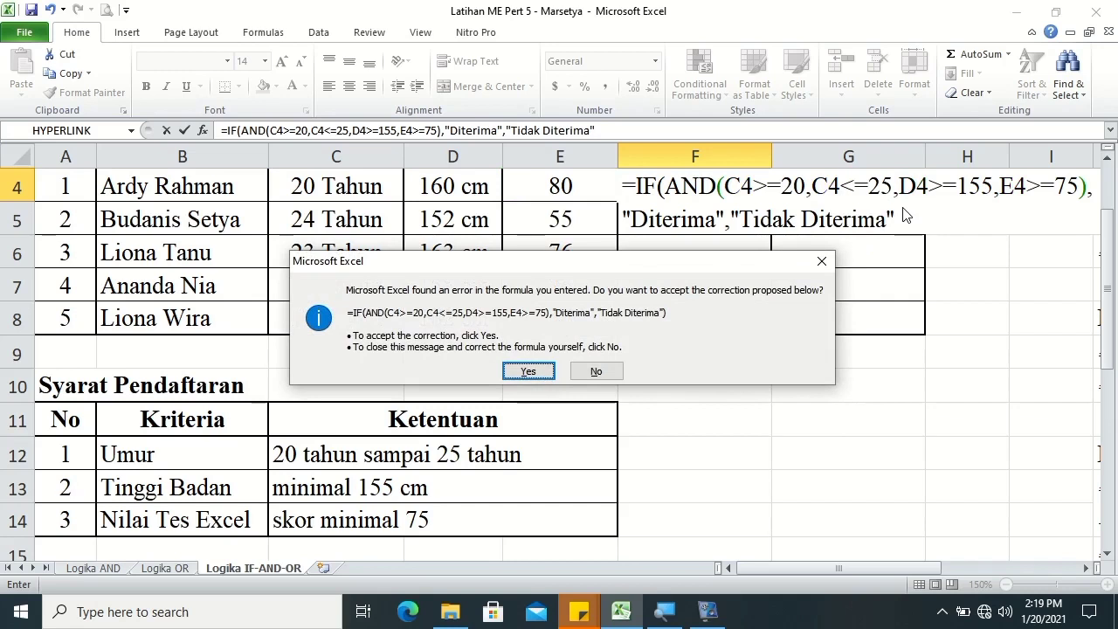
click(529, 371)
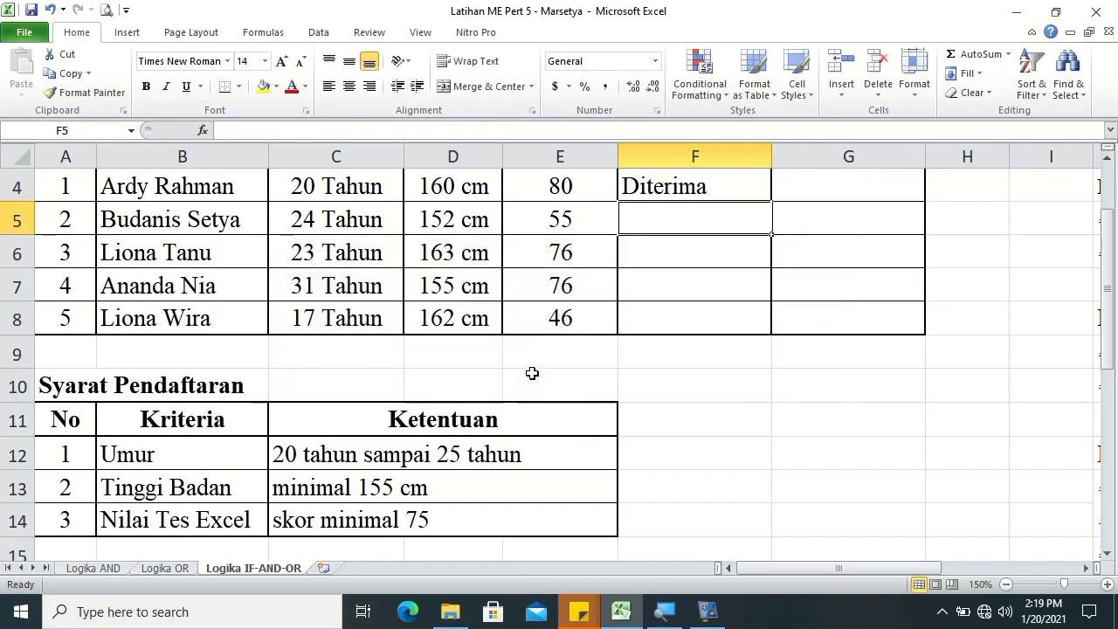
- Check F4's formula, then start G4's IF(OR(...)) with age C4>=20 and C4<=25 conditions
click(732, 192)
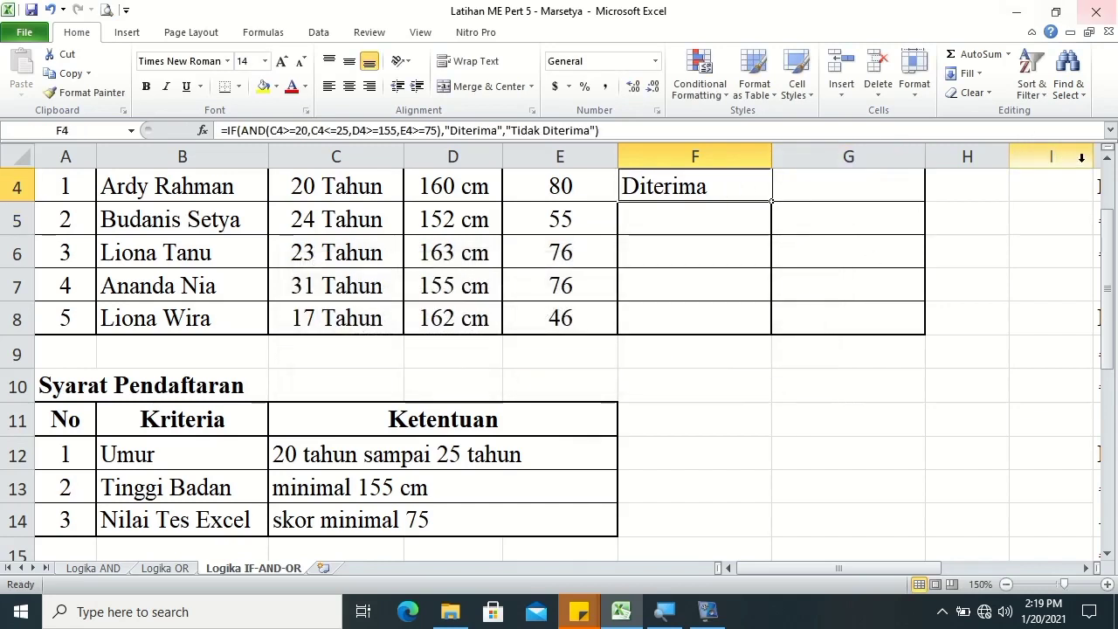
click(1107, 161)
click(894, 260)
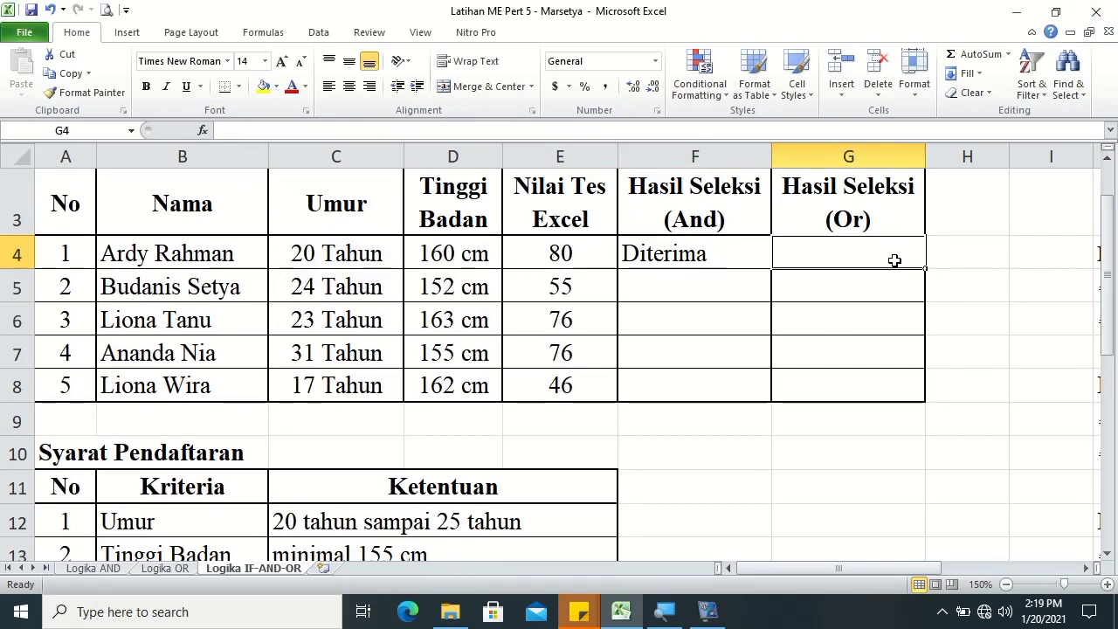
text(=)
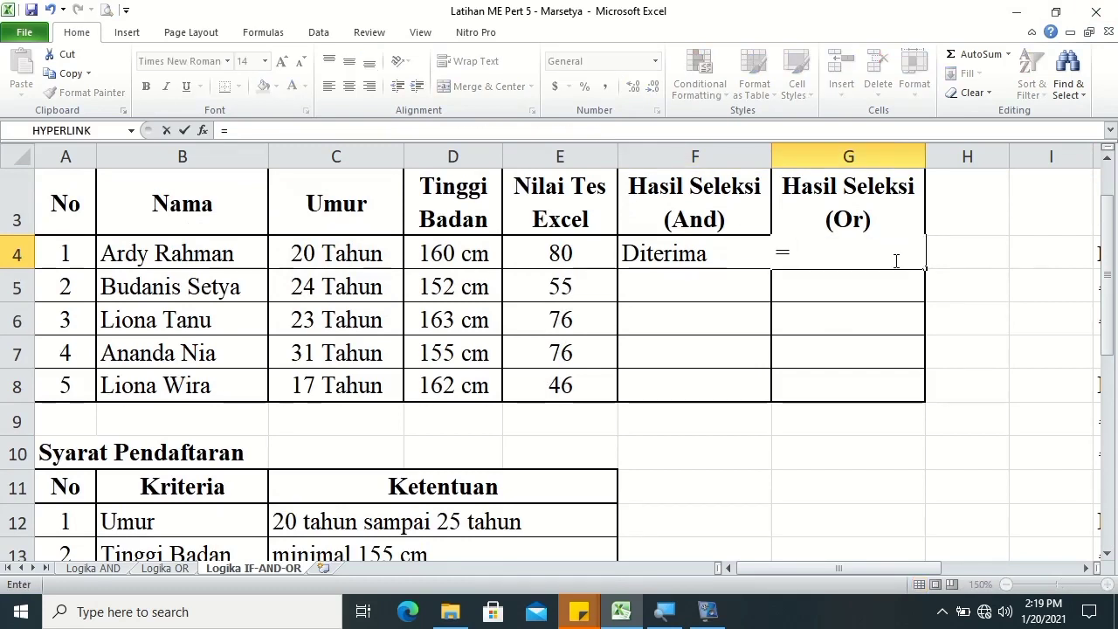
text(IF(OR)
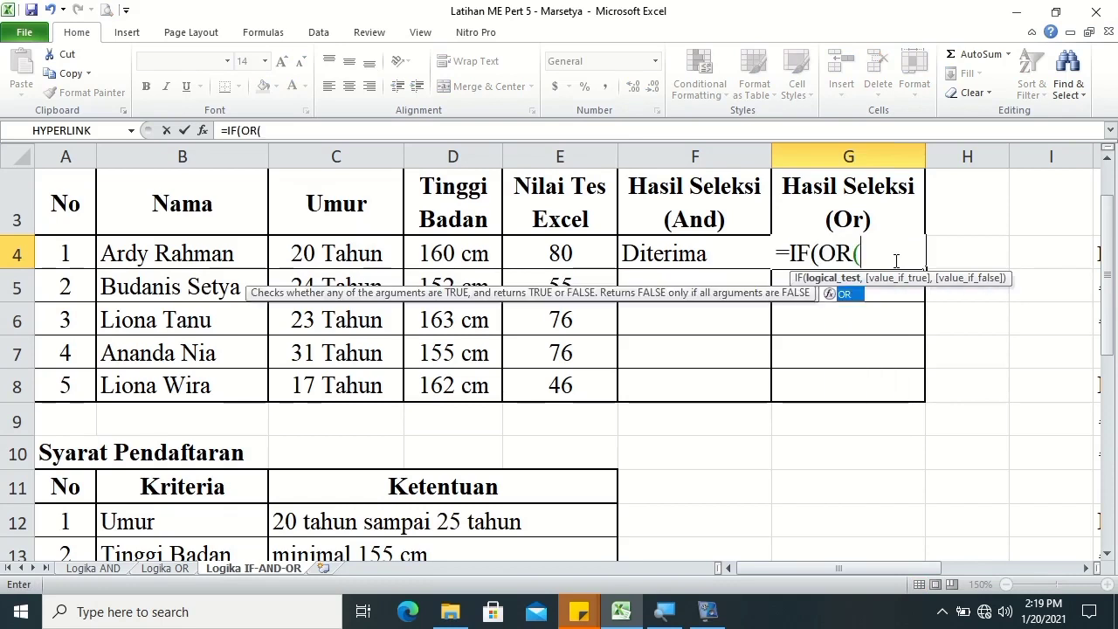
text(()
click(360, 252)
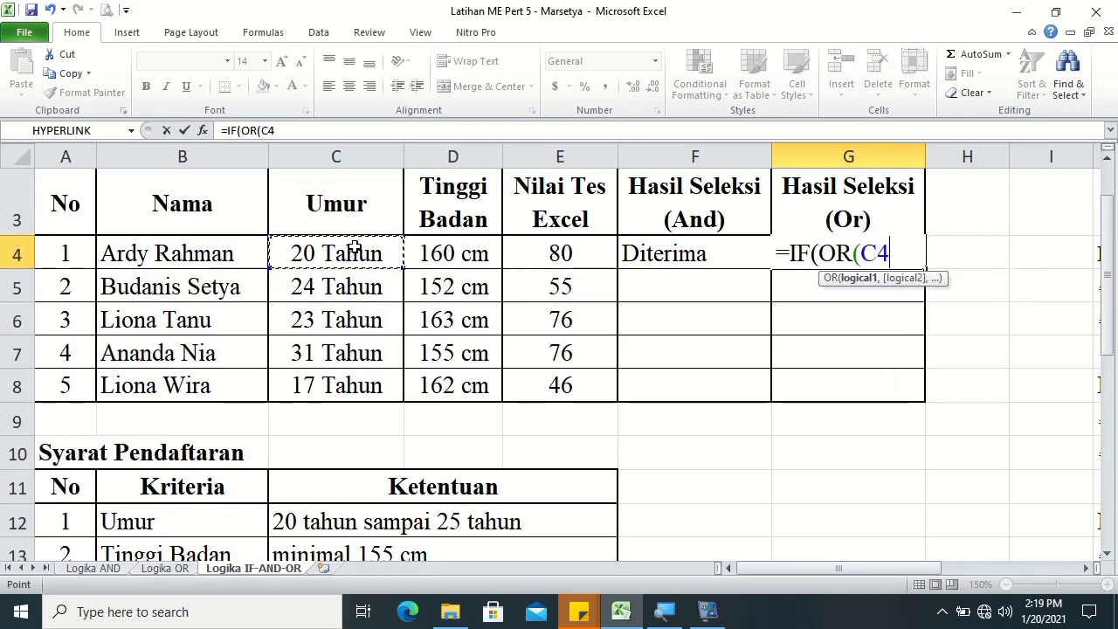
text(>=20,)
click(355, 248)
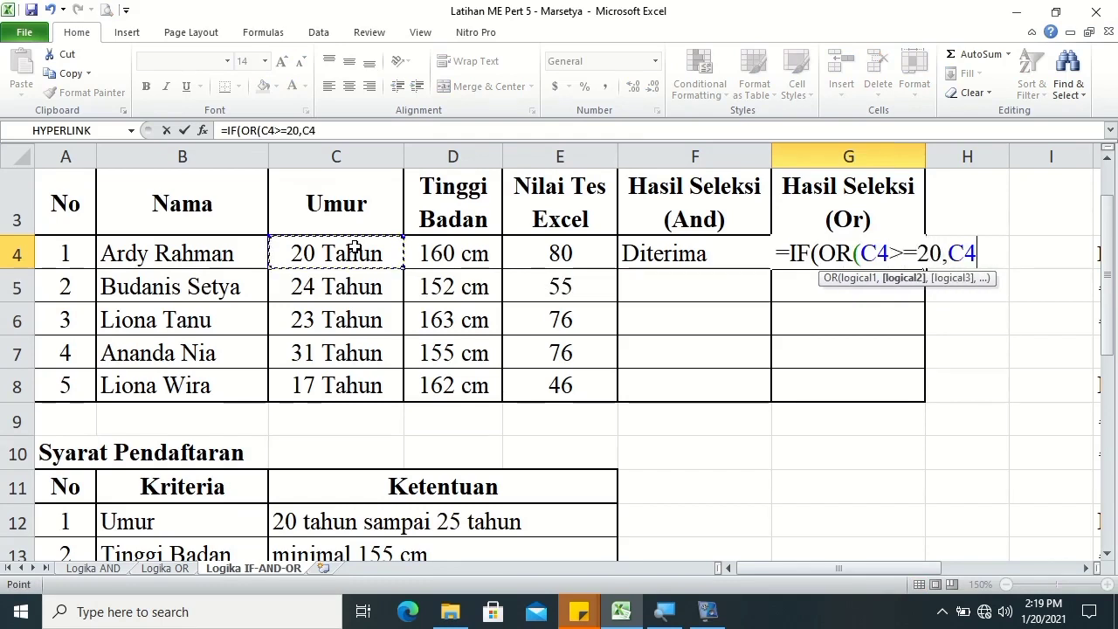
text(<=25)
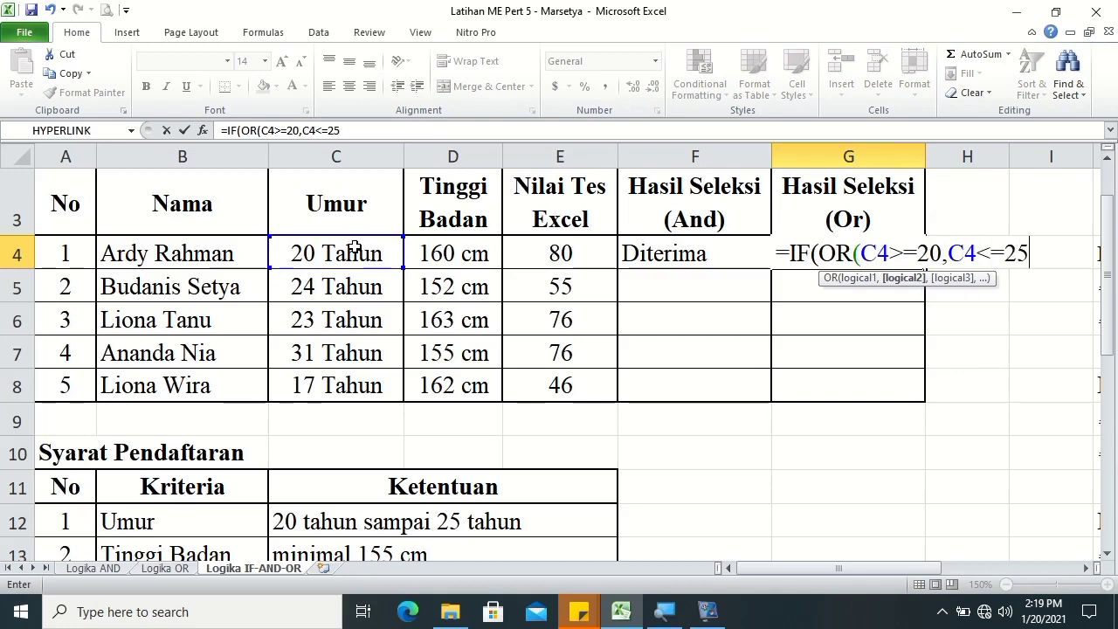
text(,)
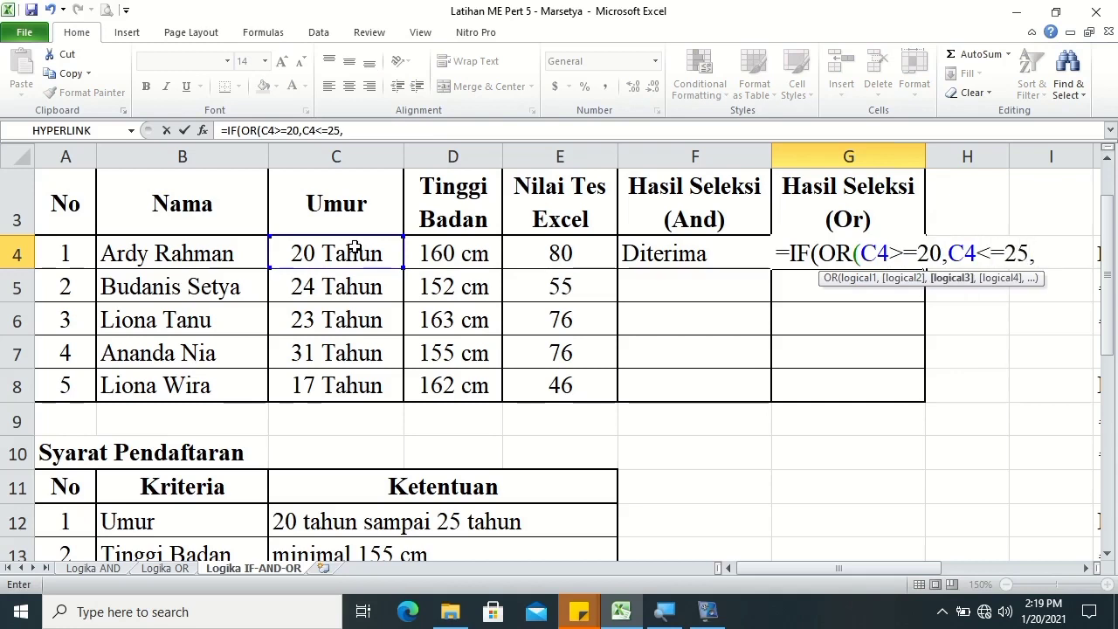
- Add D4>=155 and E4>=75 conditions with Diterima/Tidak Diterima results, accepting the parenthesis correction
click(410, 253)
text(>=155,)
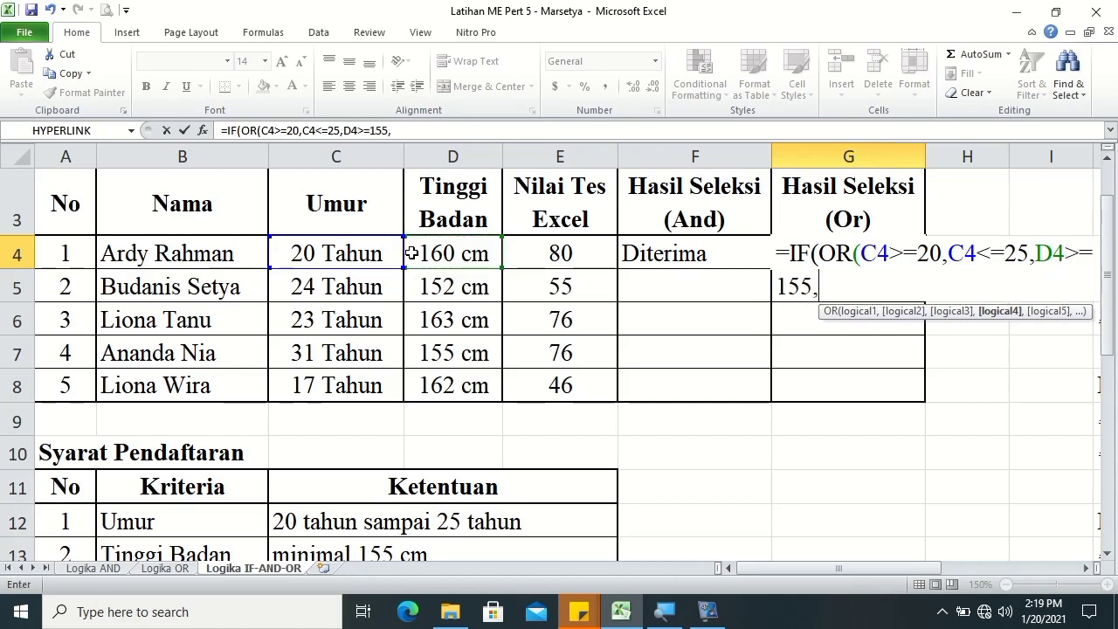
click(524, 252)
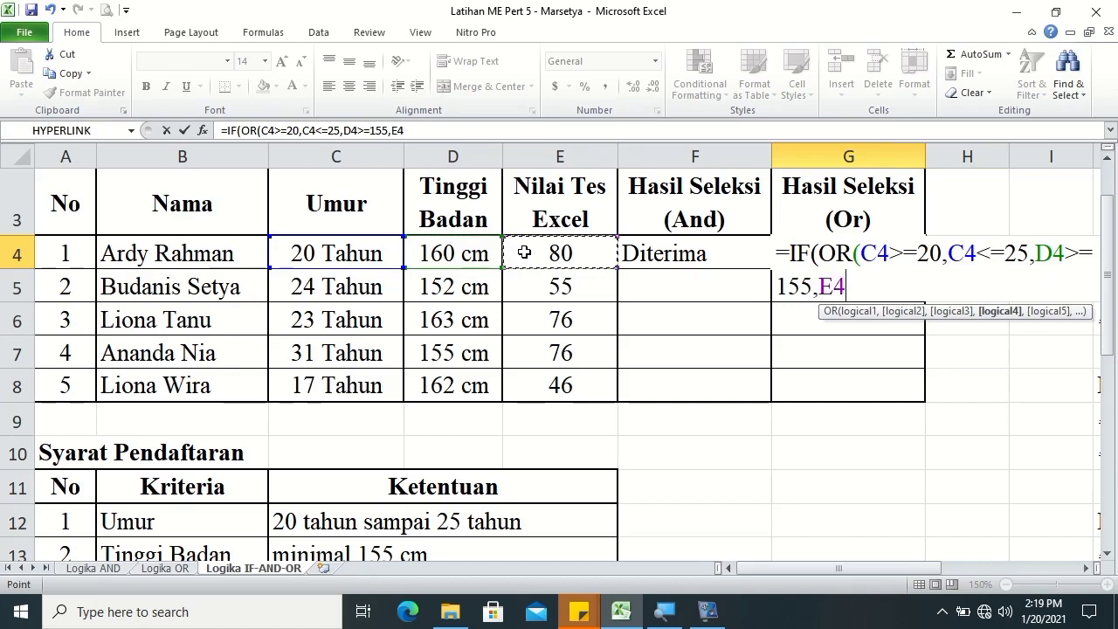
text(>=75))
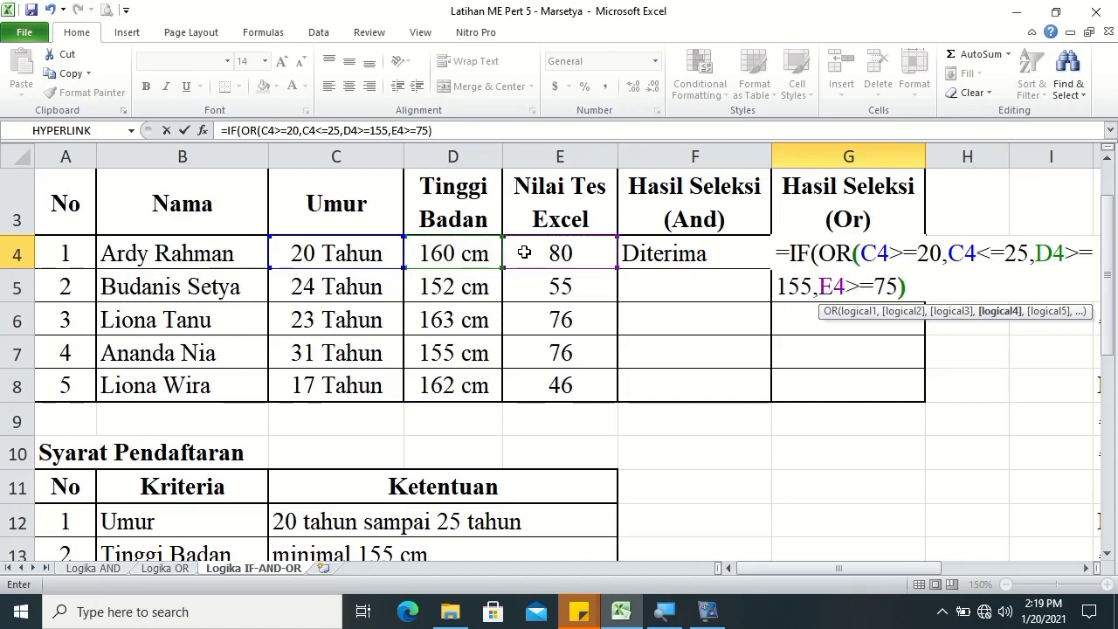
text(,")
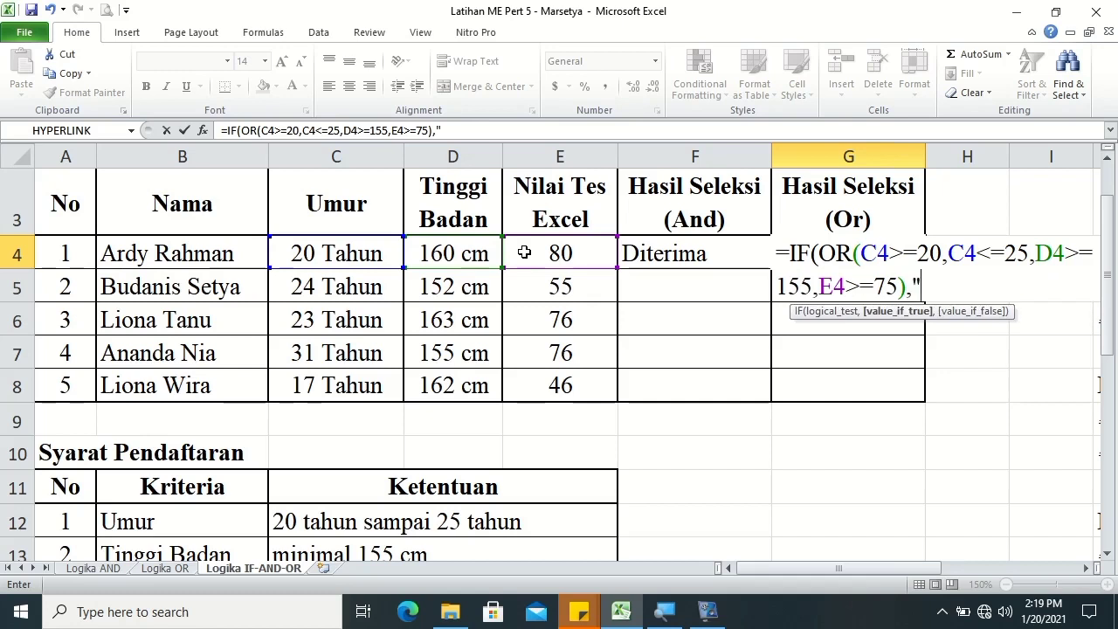
text(Diterima)
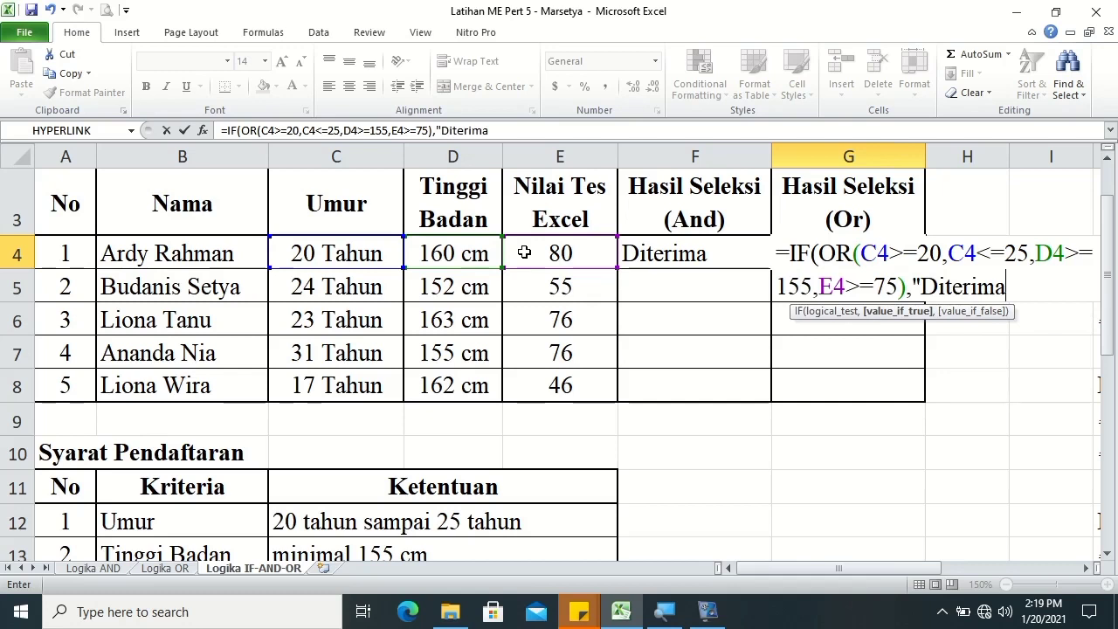
text(",")
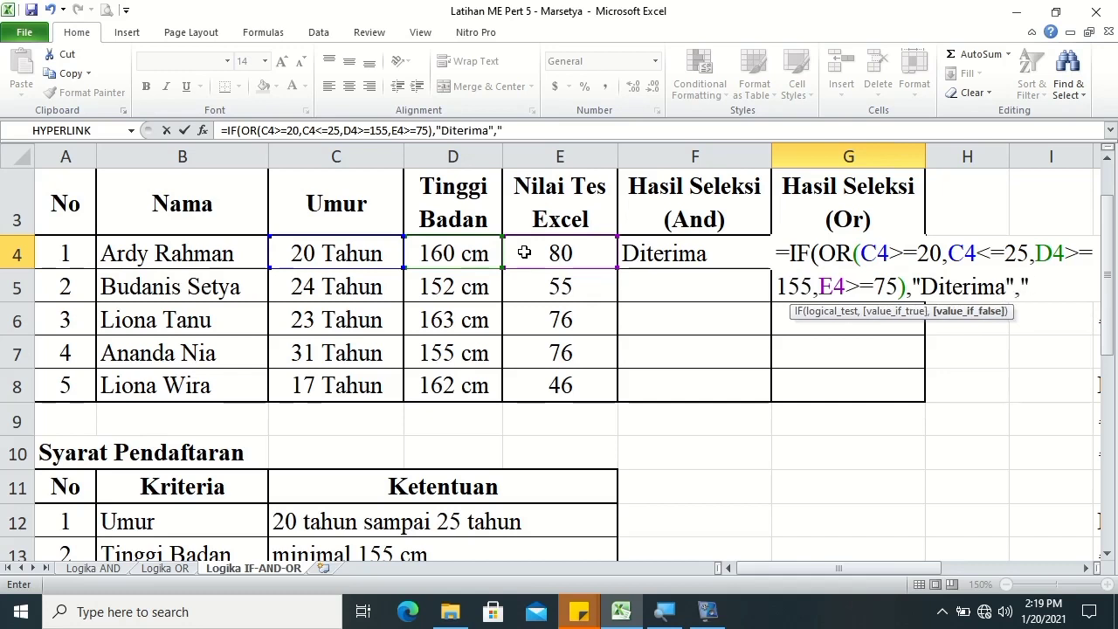
text(Tidak Diterima)
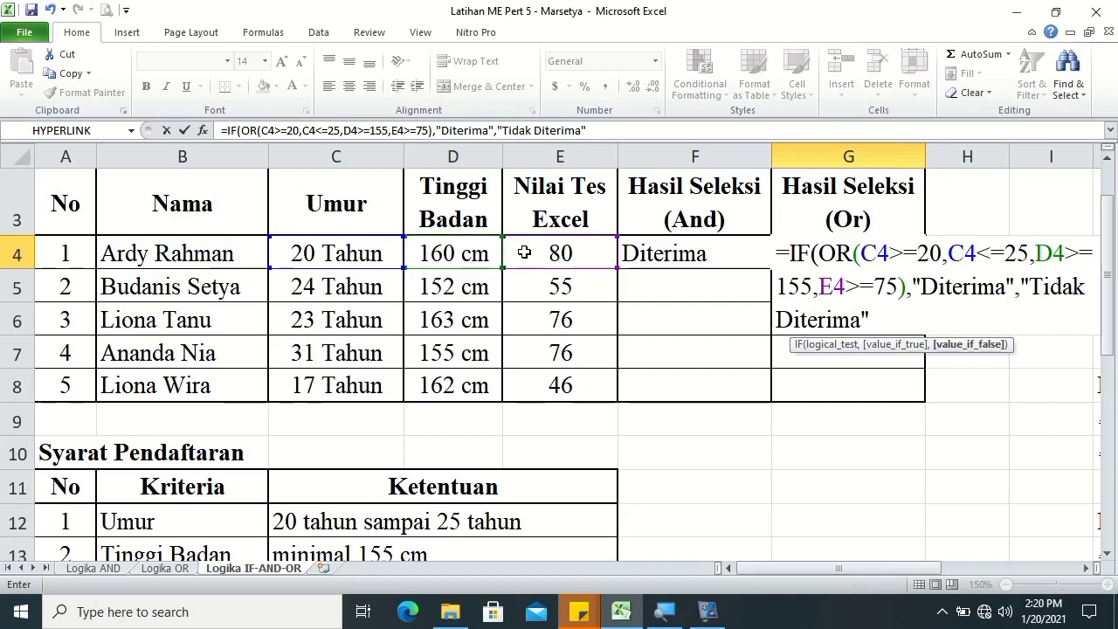
key(Return)
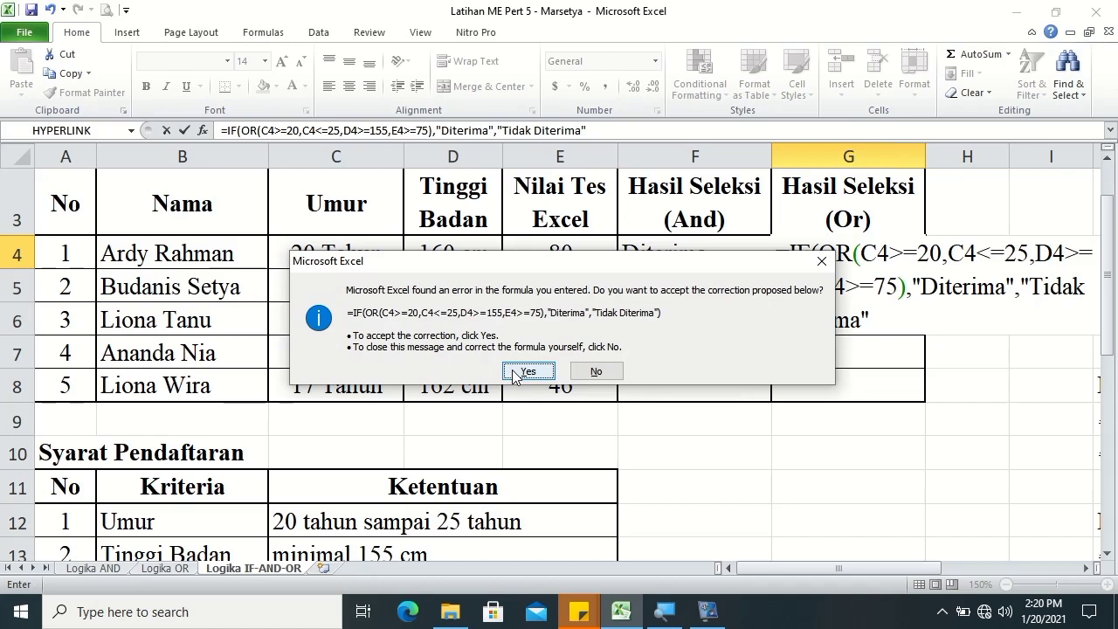
click(515, 373)
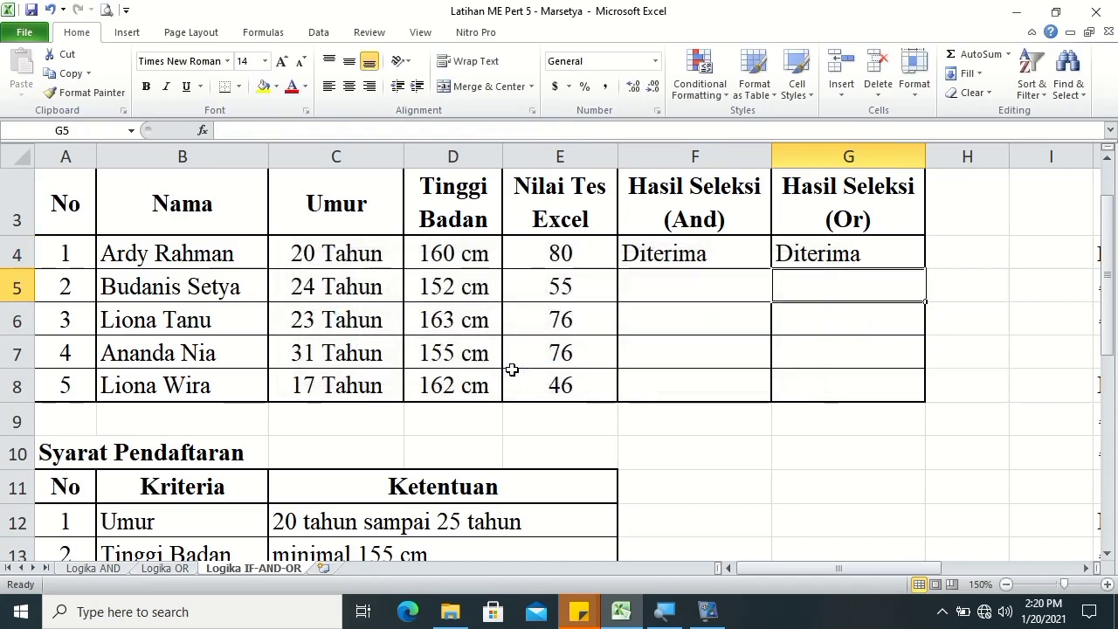
- Fill the F4:G4 result formulas down to row 8
click(646, 261)
drag(646, 260, 803, 253)
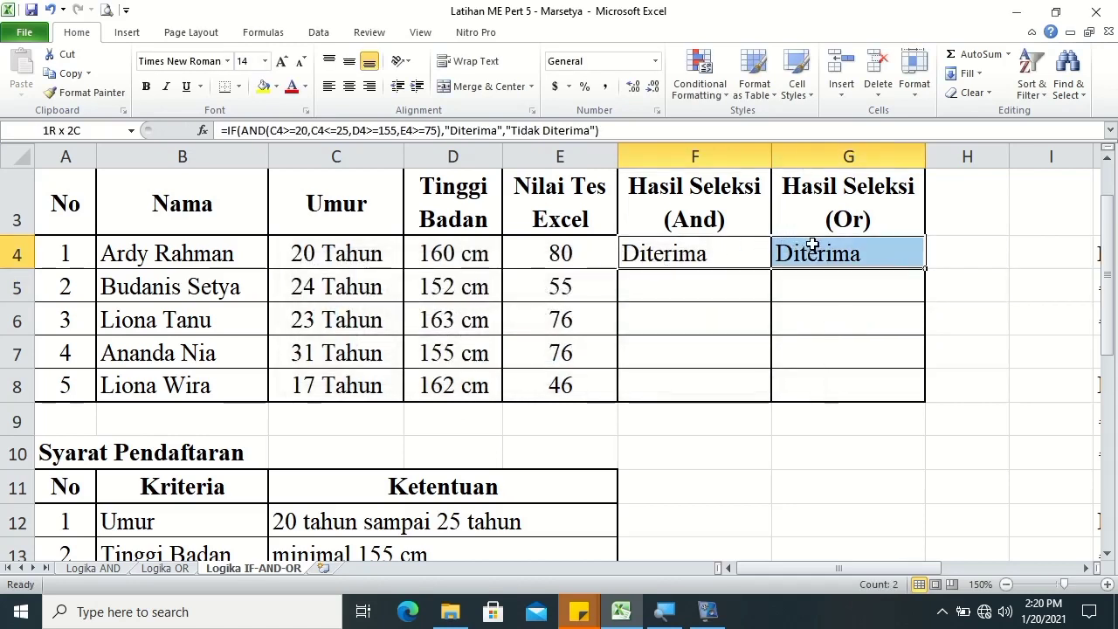
drag(925, 269, 927, 395)
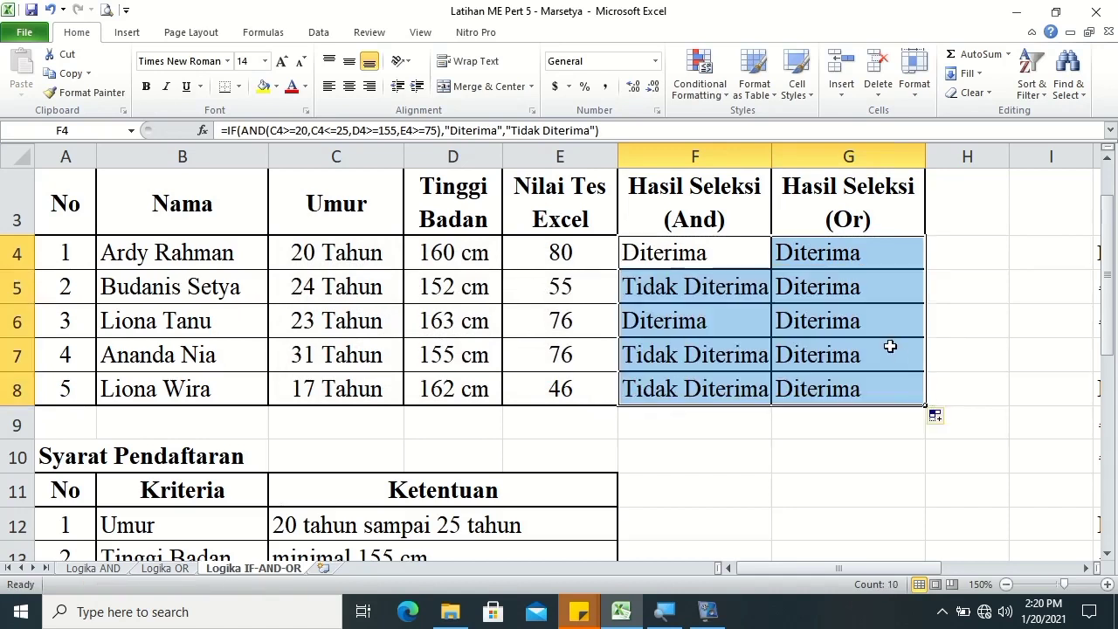
- Add thin solid inside horizontal borders between the result rows in F4:G8
right_click(884, 340)
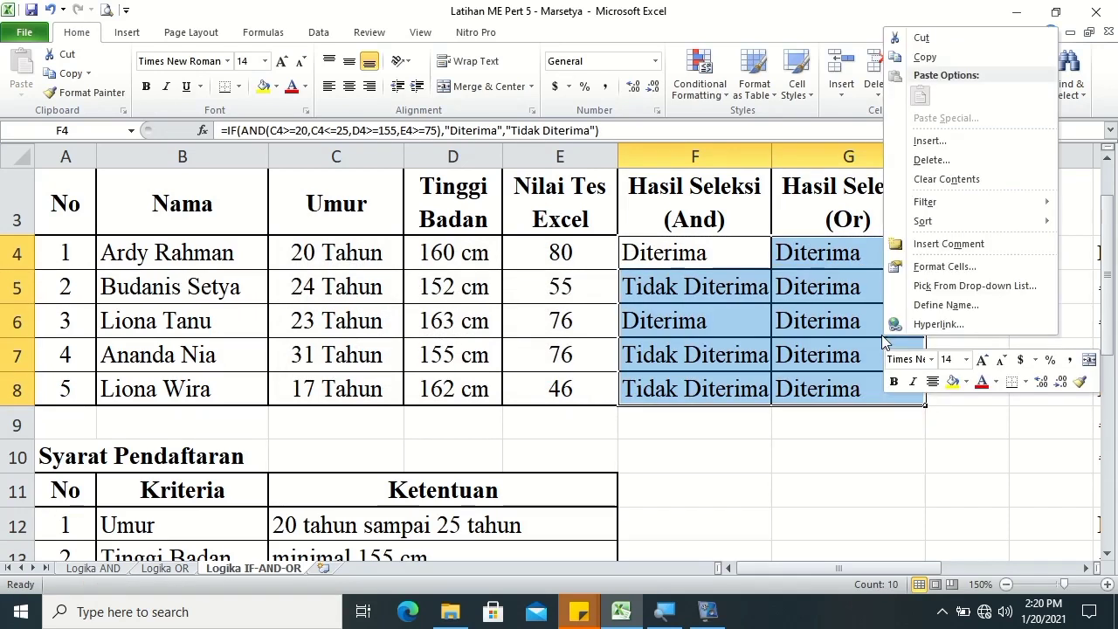
click(925, 274)
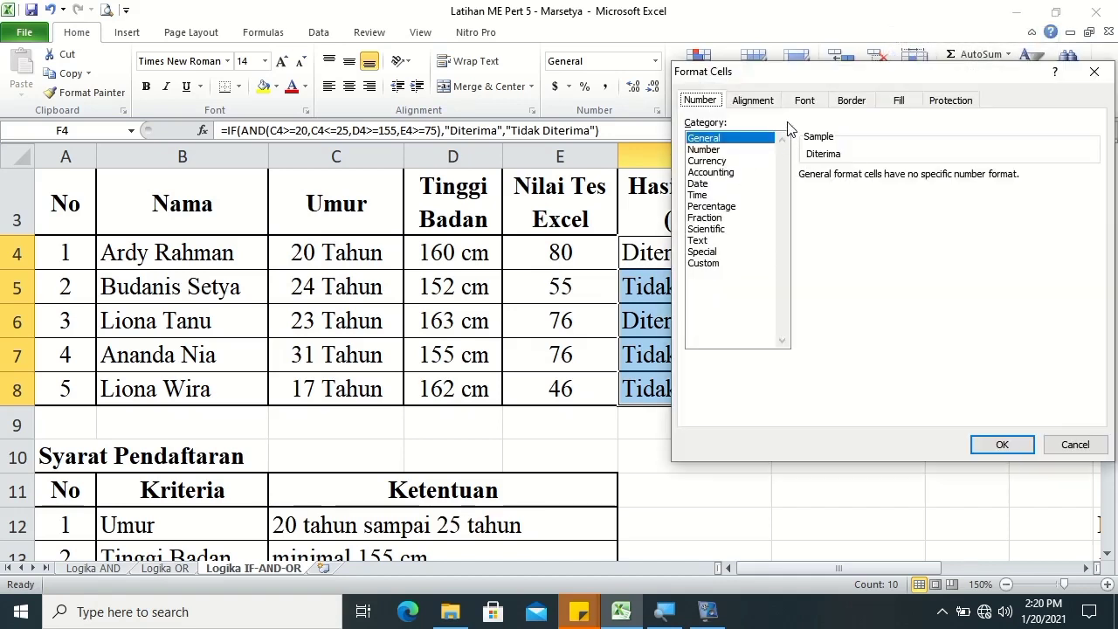
click(847, 103)
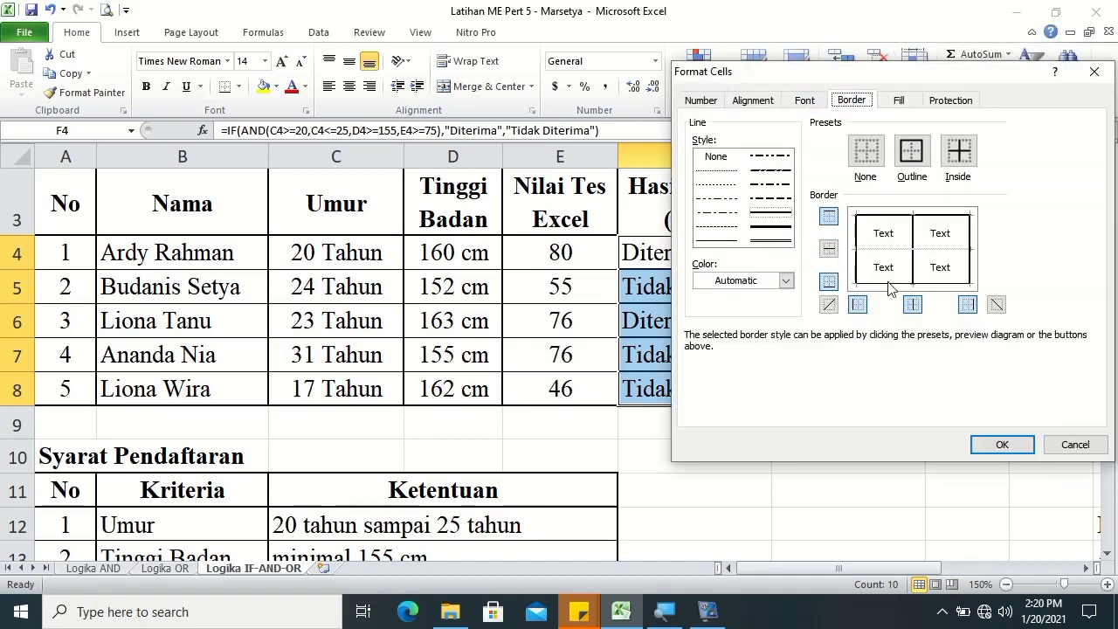
click(725, 241)
click(882, 251)
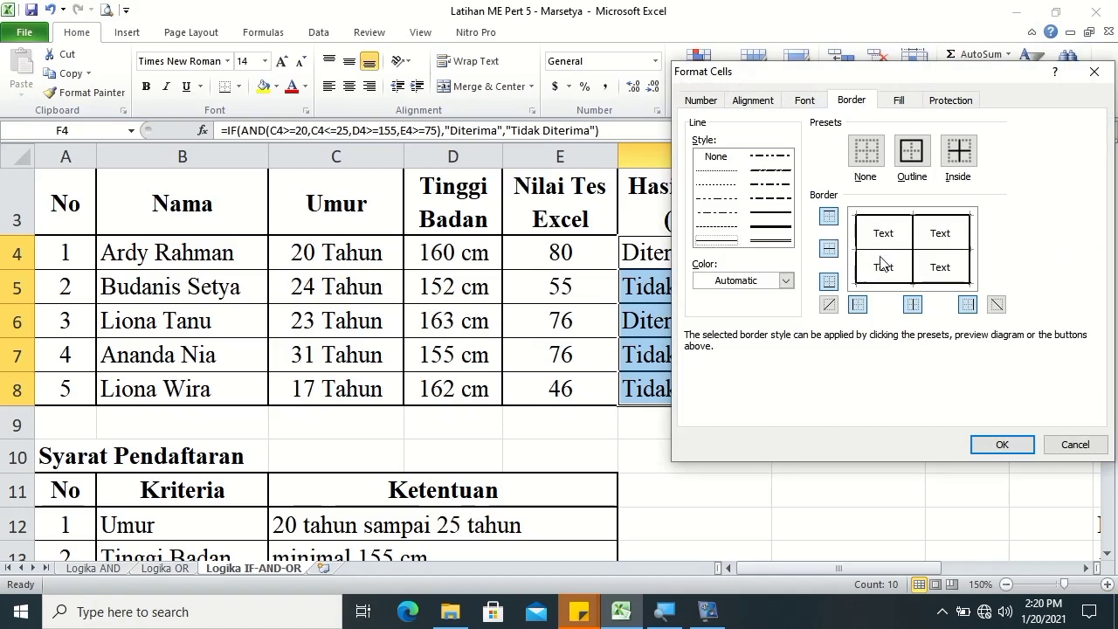
click(1000, 445)
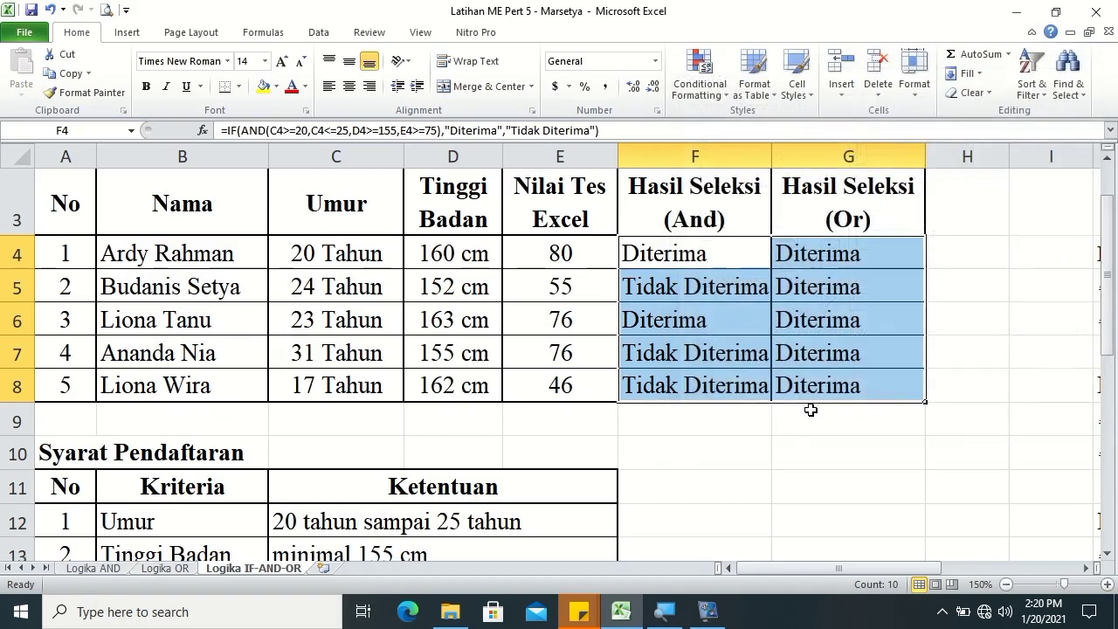
click(727, 373)
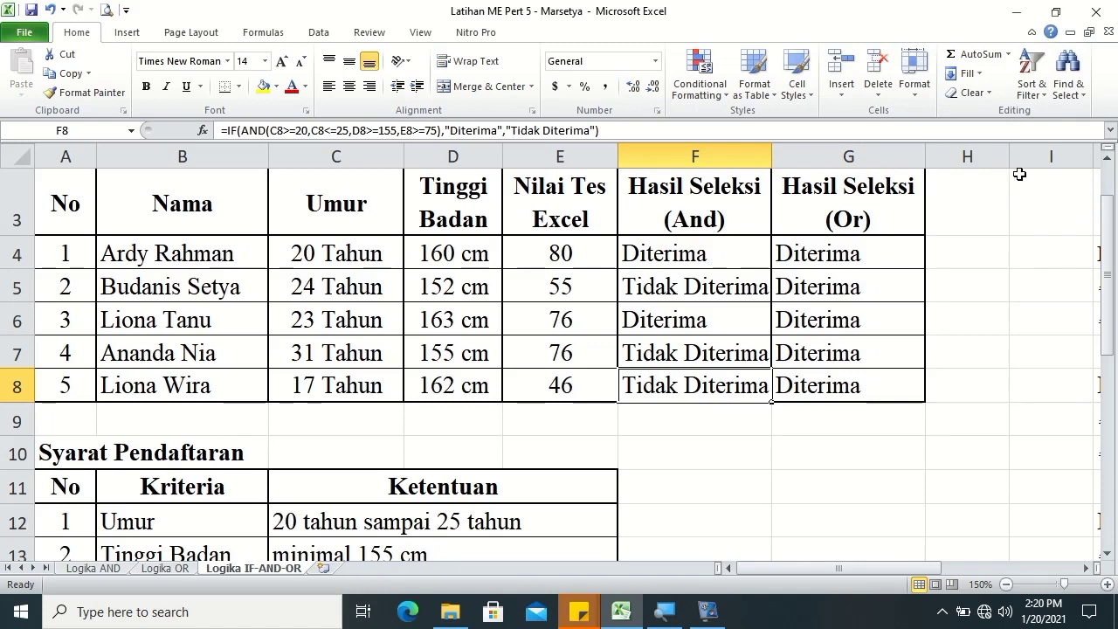
- Check G4's OR formula and scroll through the Syarat Pendaftaran criteria before moving to Teks & IF Cbg 1
drag(1112, 203, 1111, 185)
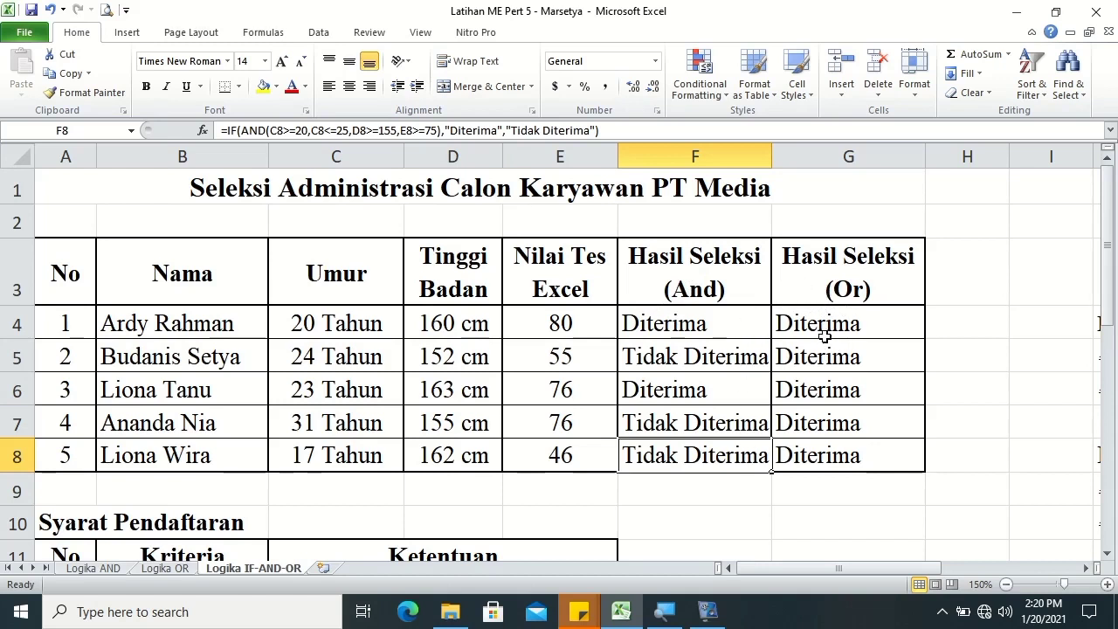
click(794, 325)
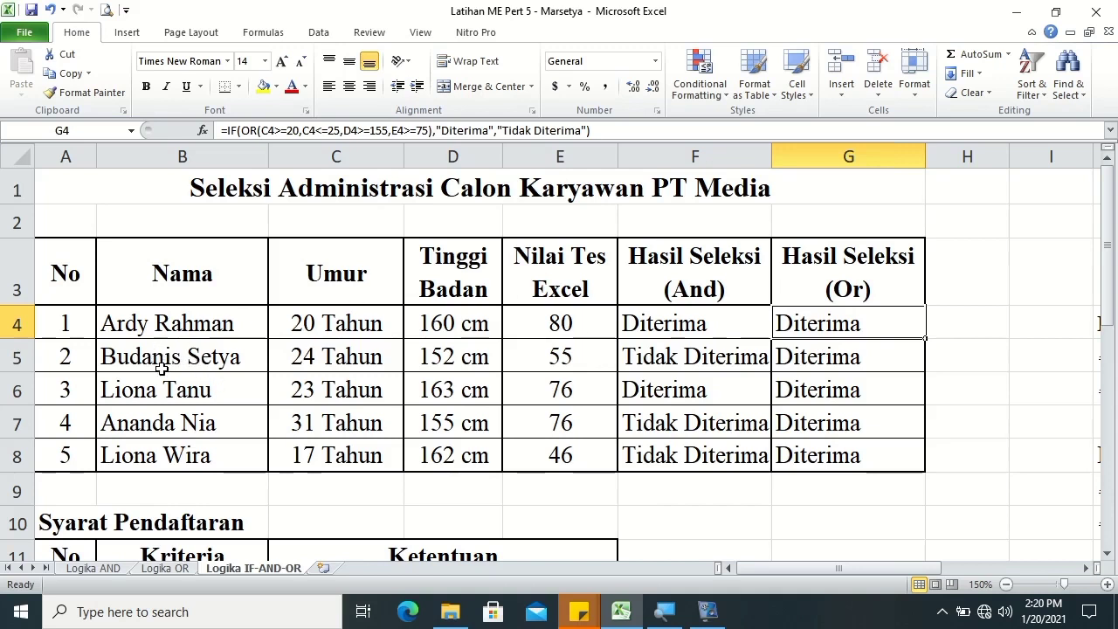
click(1106, 554)
click(1106, 553)
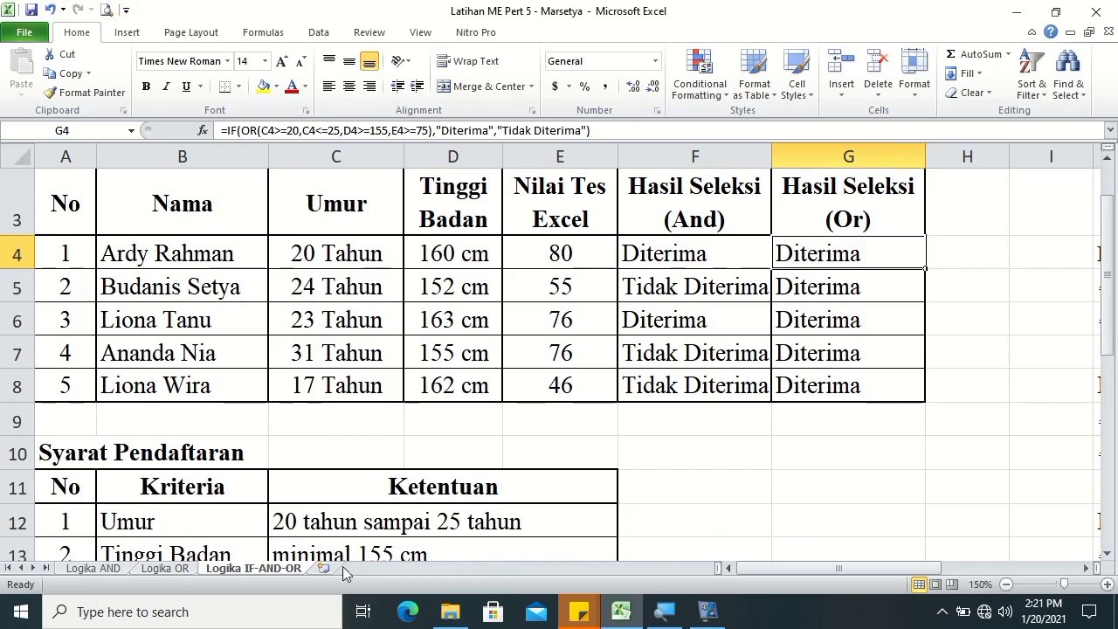
click(1107, 553)
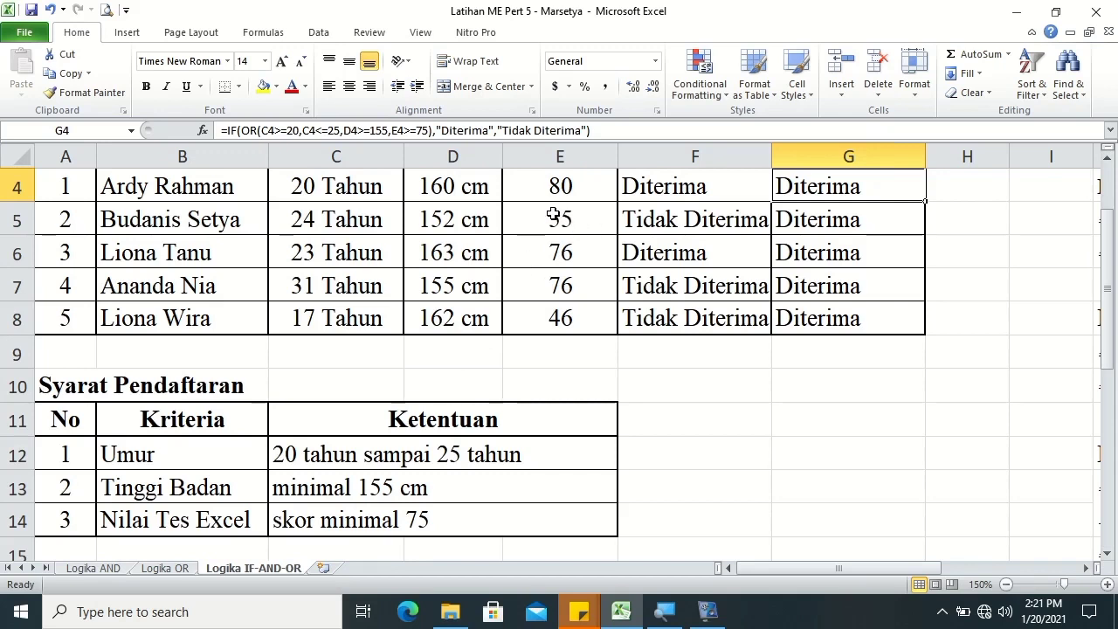
drag(1106, 302, 1106, 274)
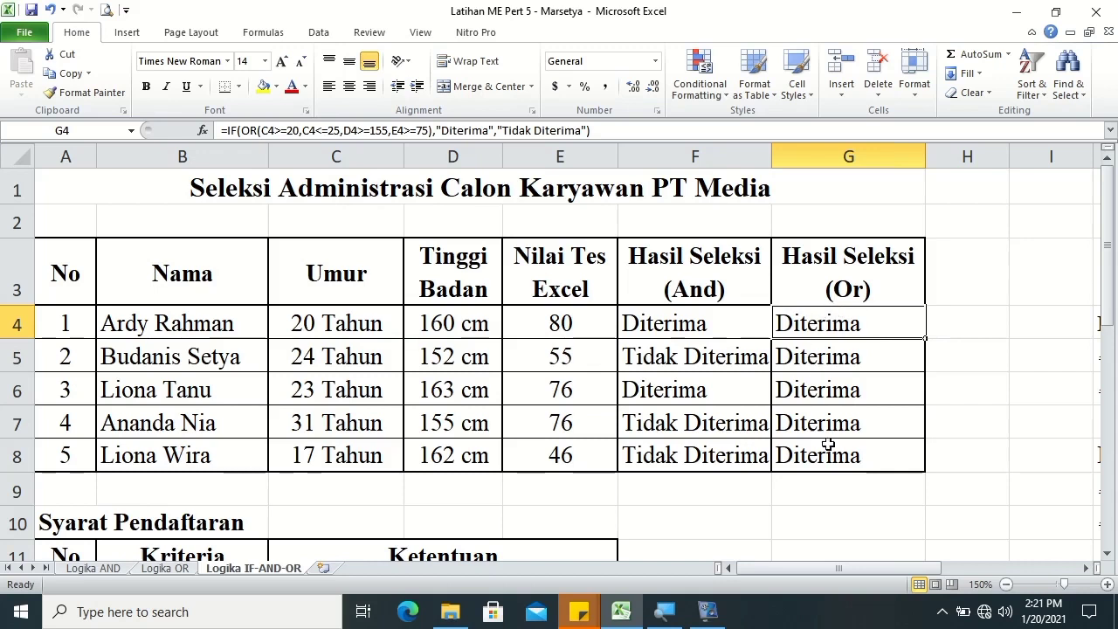
click(865, 496)
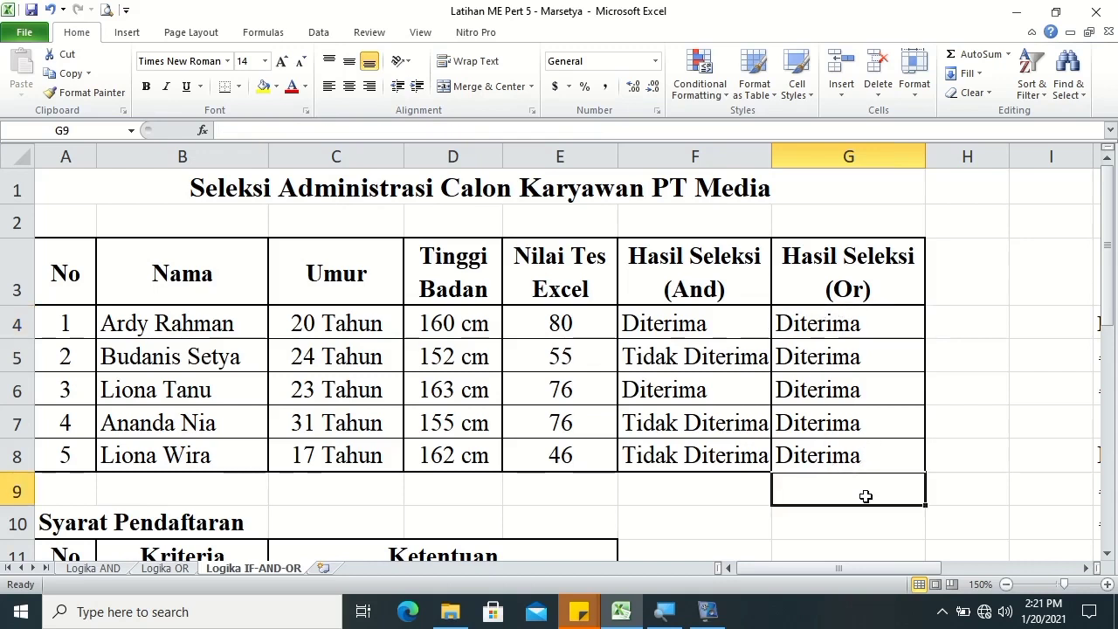
click(931, 515)
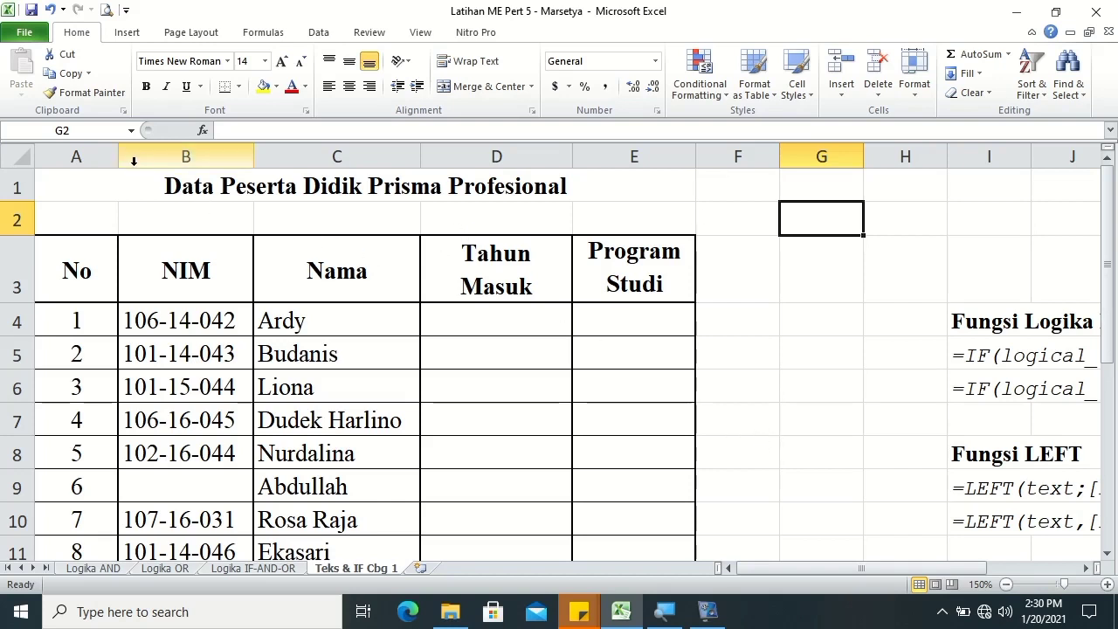
- Scroll right and down to view the IF, LEFT and MID function syntax notes in column I
mouse_move(1111, 199)
mouse_down()
mouse_move(1108, 248)
mouse_move(1109, 215)
mouse_up()
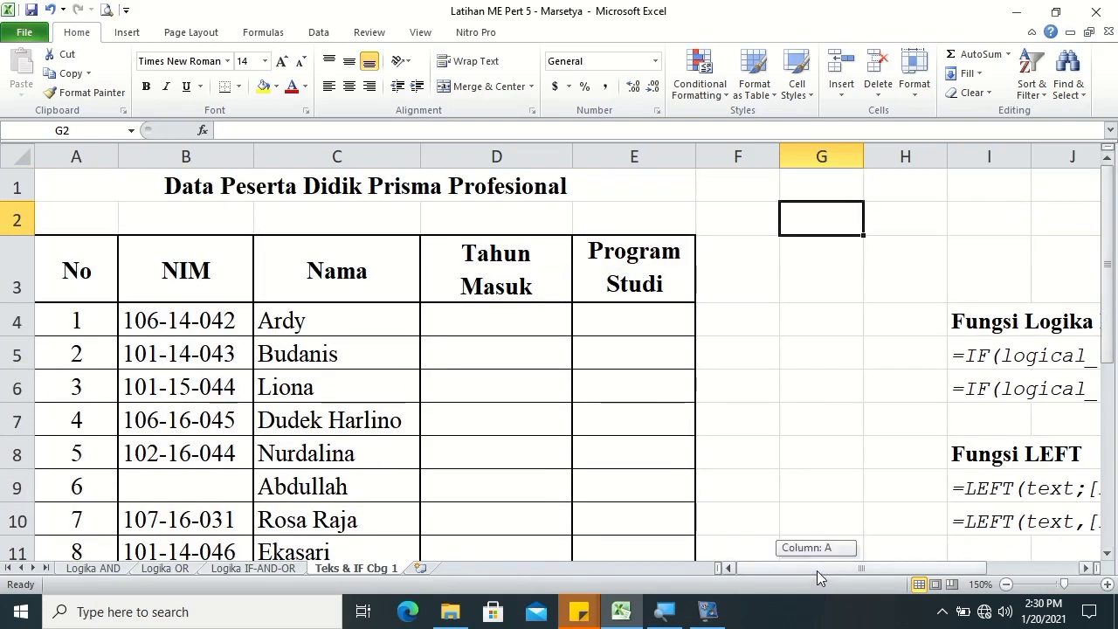
drag(817, 570, 908, 568)
click(1107, 552)
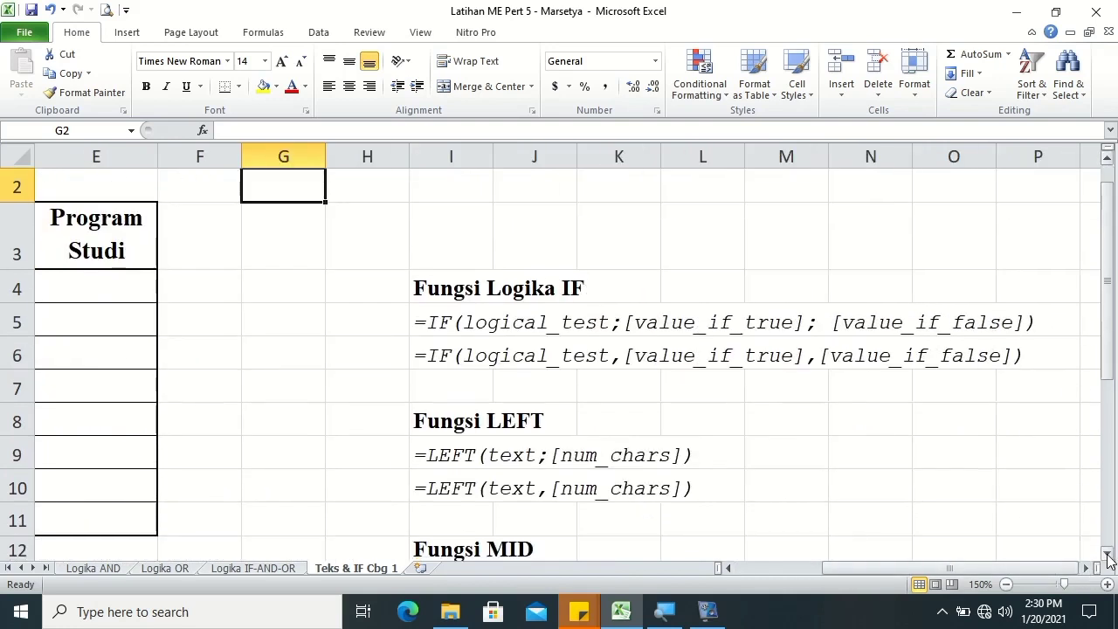
click(1106, 553)
click(1087, 568)
click(1087, 568)
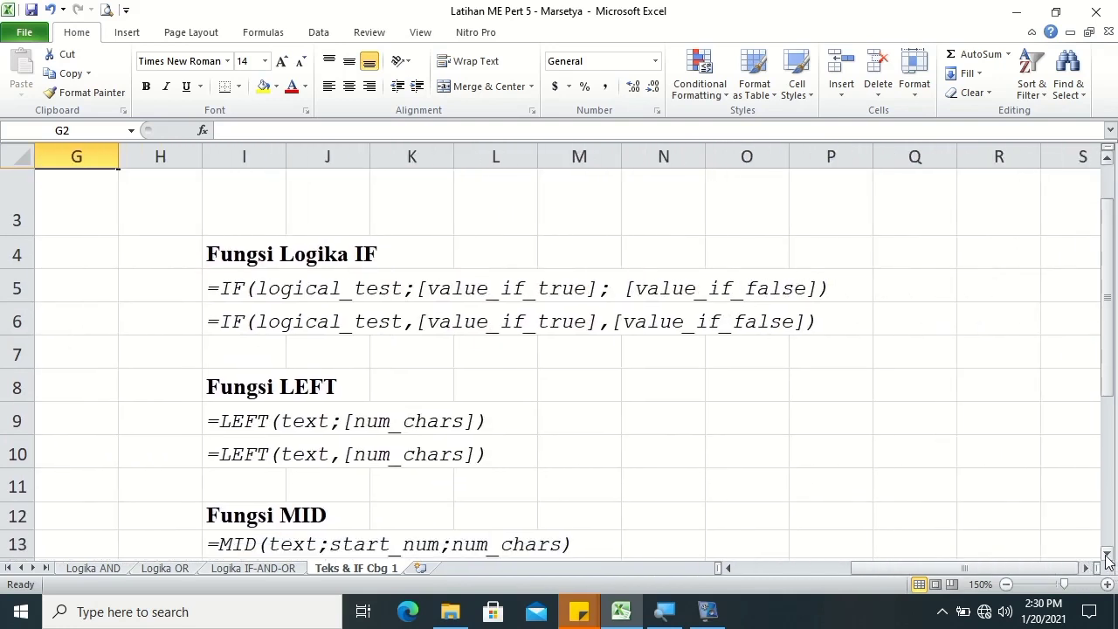
click(1107, 553)
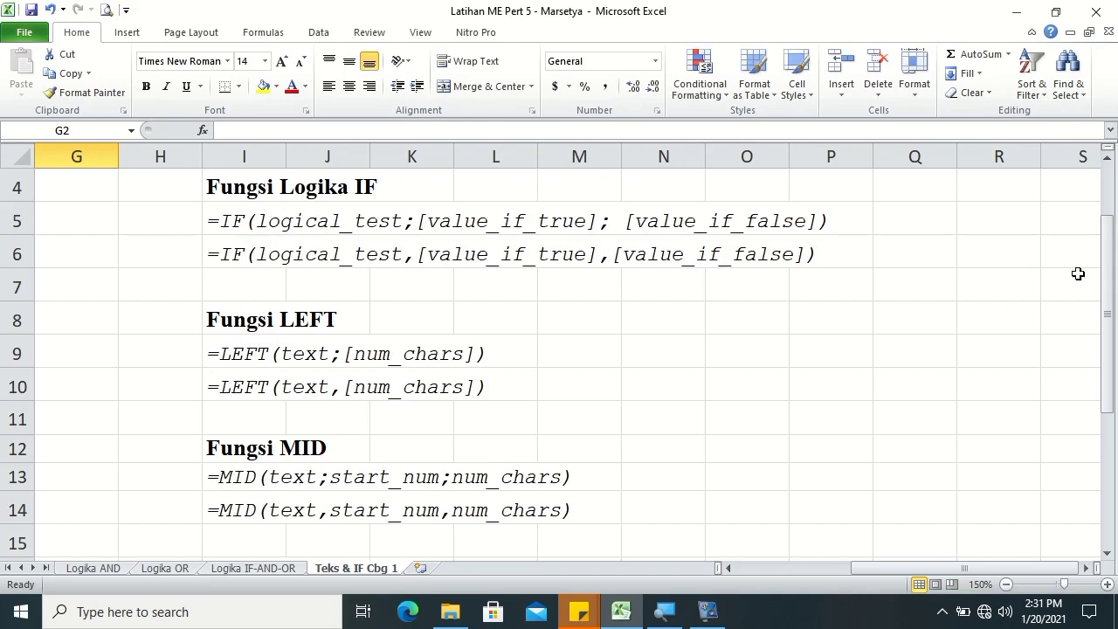
drag(1113, 287, 1106, 342)
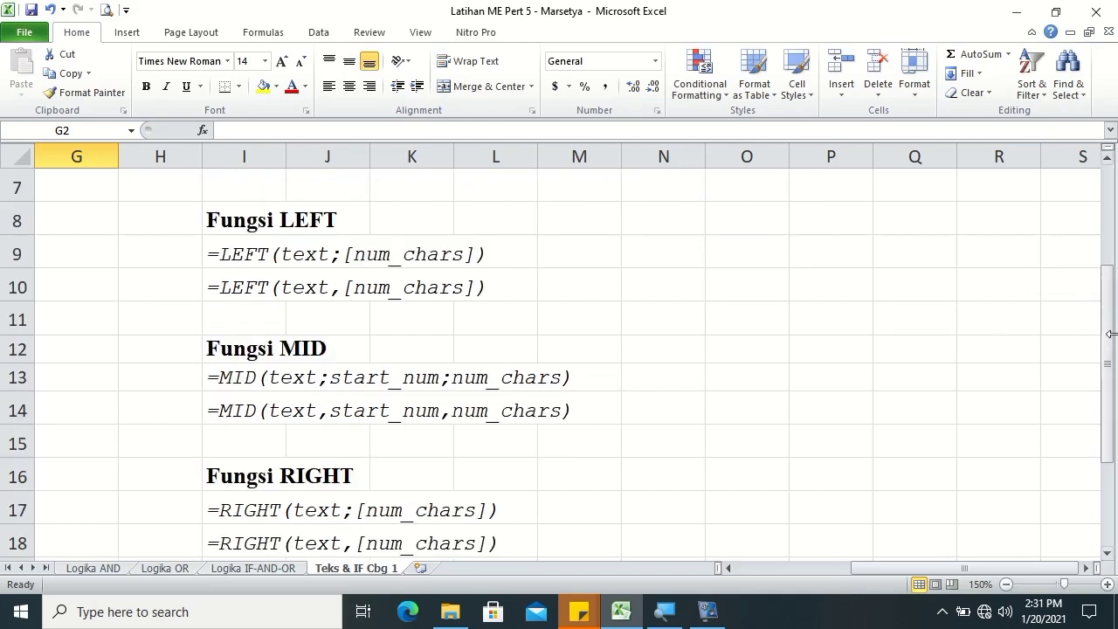
drag(1110, 336, 1109, 288)
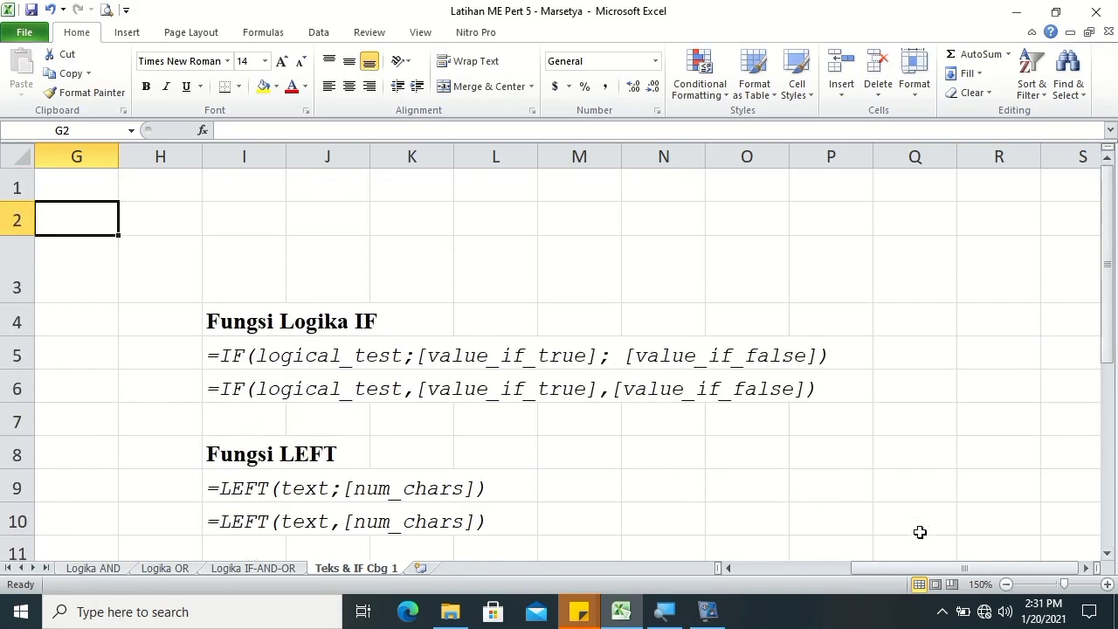
- Scroll down to read the Ketentuan rules for entry years 2014–2016 and programmes, then back to row 1
drag(920, 572, 803, 567)
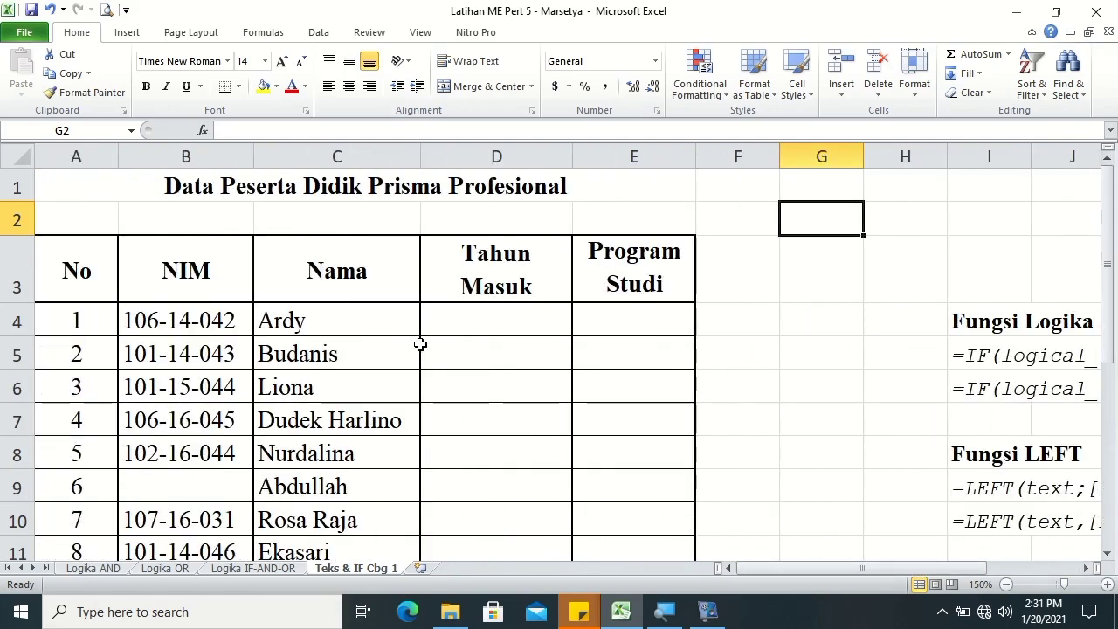
drag(1111, 229, 1111, 340)
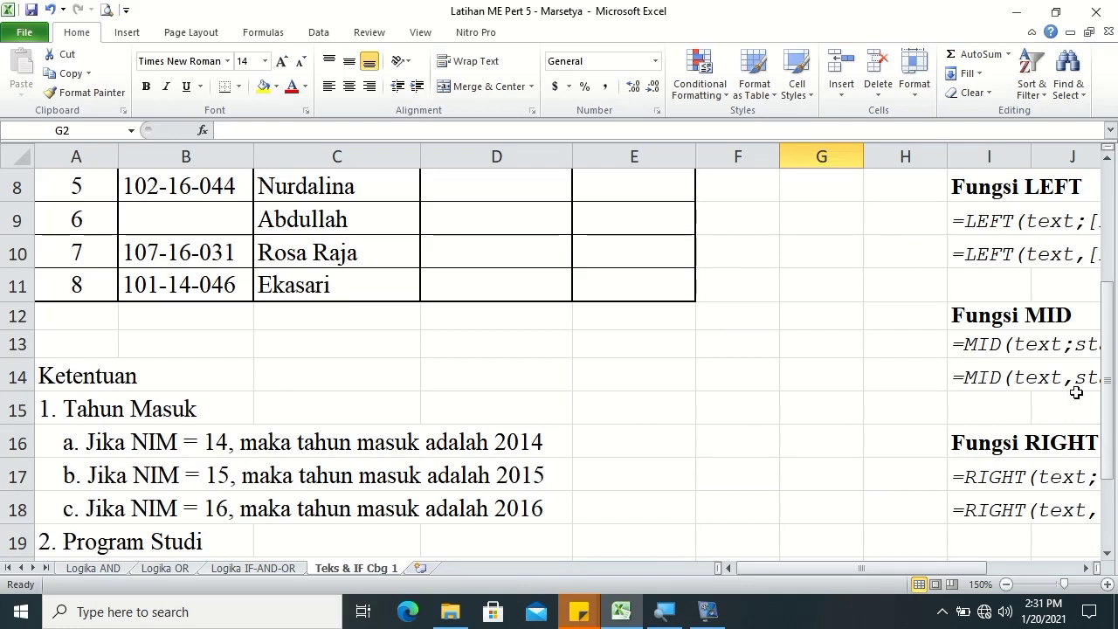
drag(1111, 348, 1109, 384)
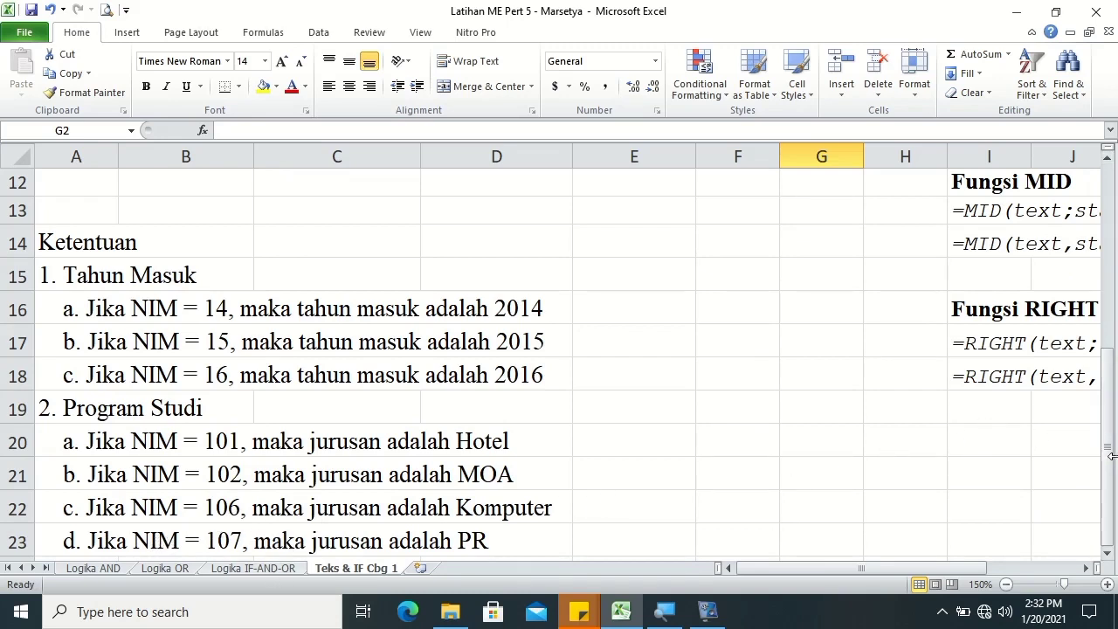
drag(1110, 455, 1114, 391)
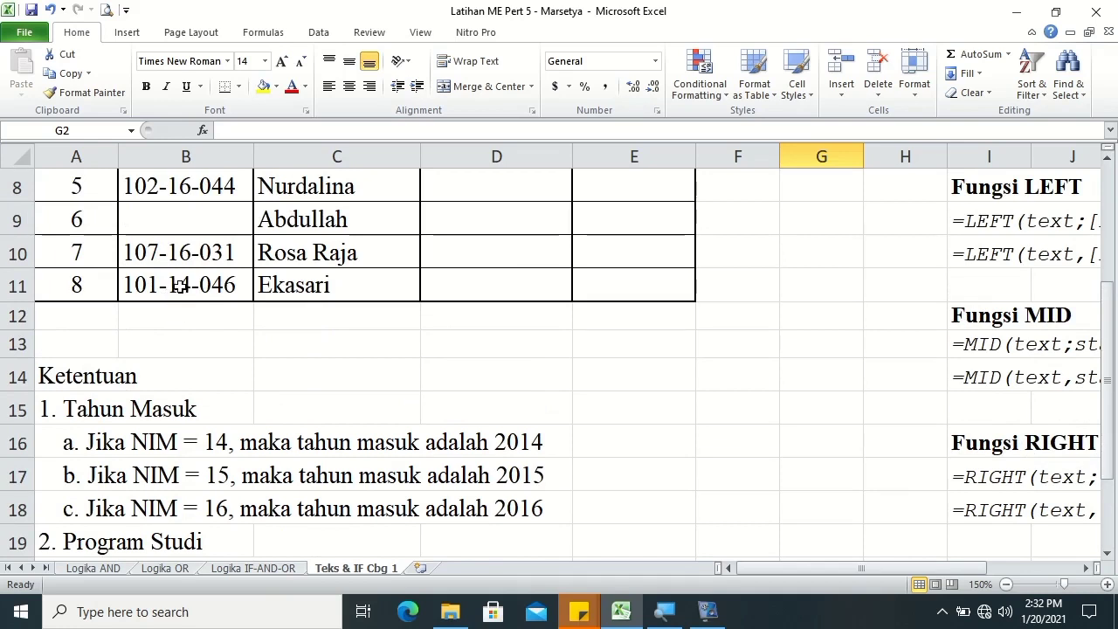
drag(1112, 392, 1113, 454)
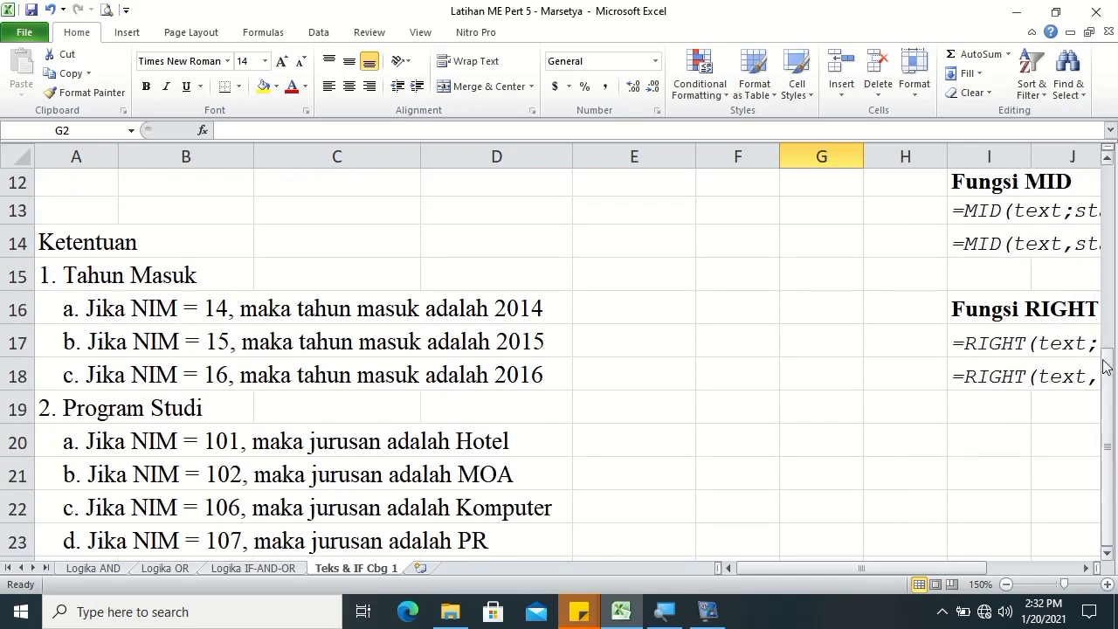
drag(1111, 379, 1111, 288)
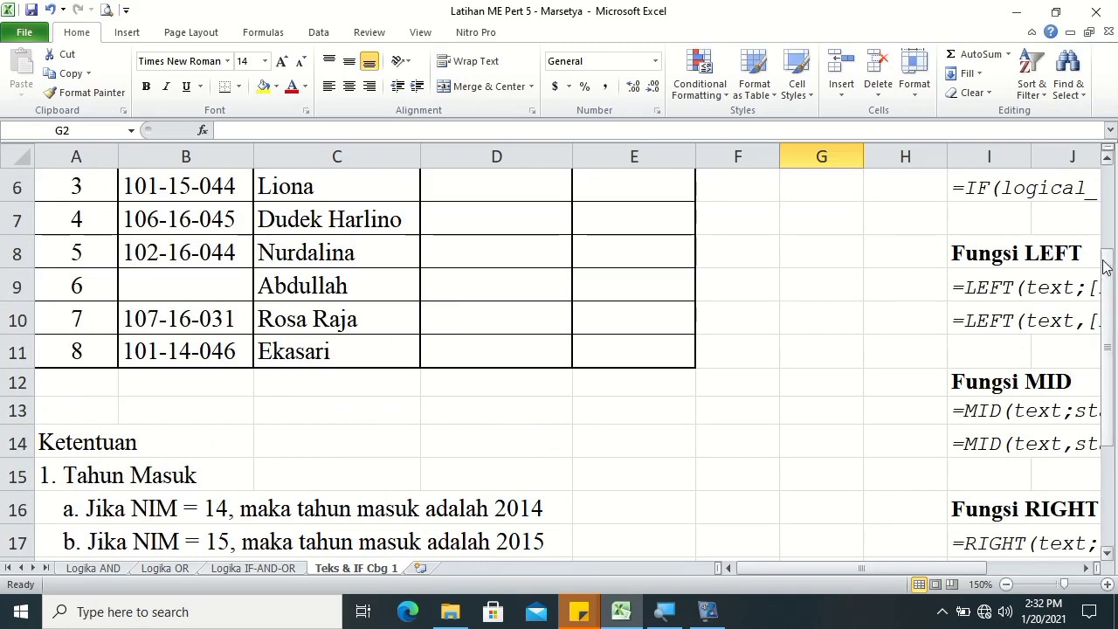
drag(1111, 271, 1112, 175)
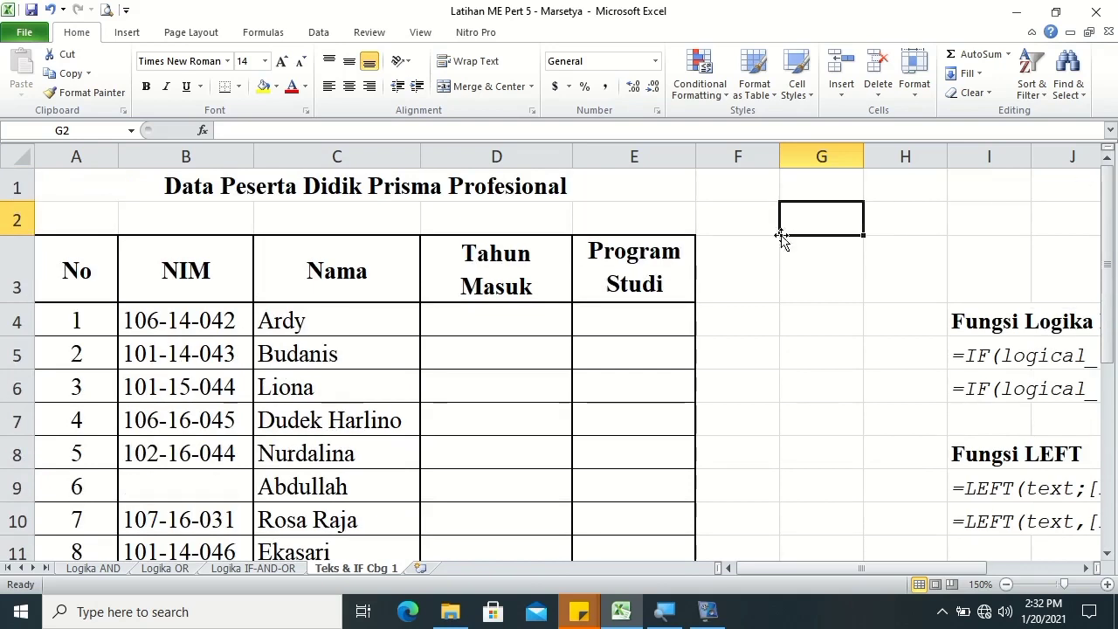
- In D4, begin the Tahun Masuk formula with IF and MID reading the NIM in B4
click(489, 314)
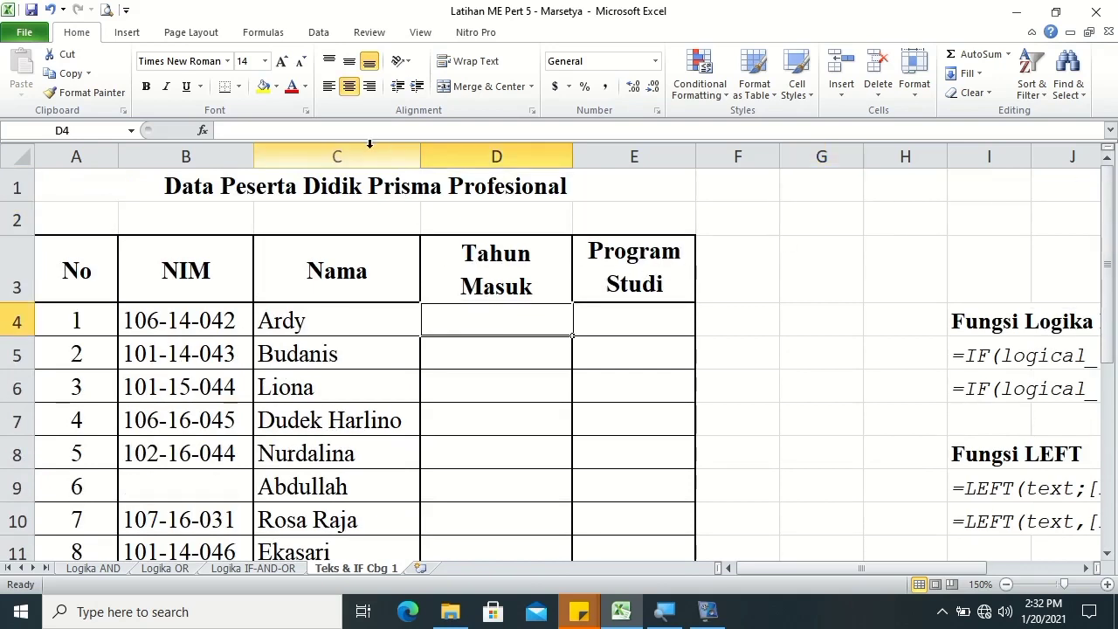
click(348, 85)
click(617, 316)
click(469, 316)
text(=)
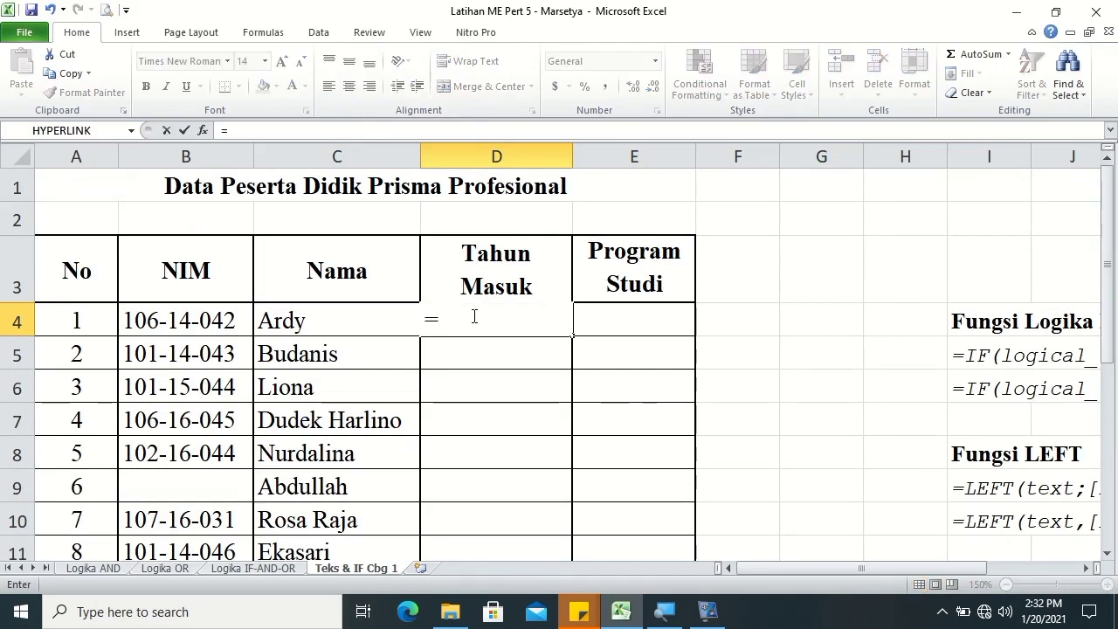
text(if)
key(Tab)
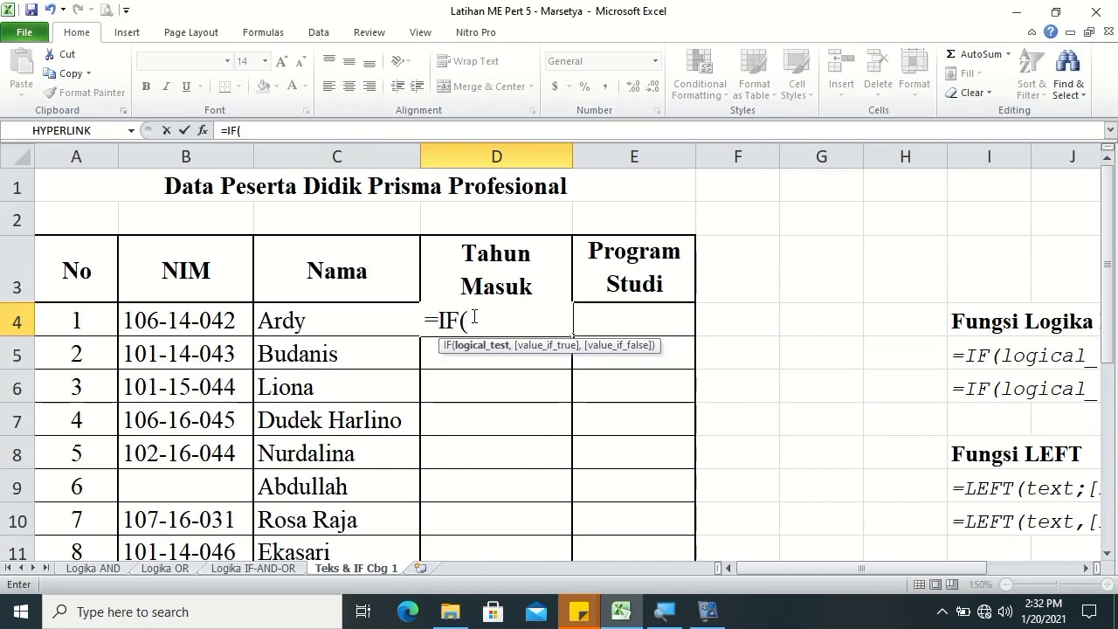
text(mid)
key(Tab)
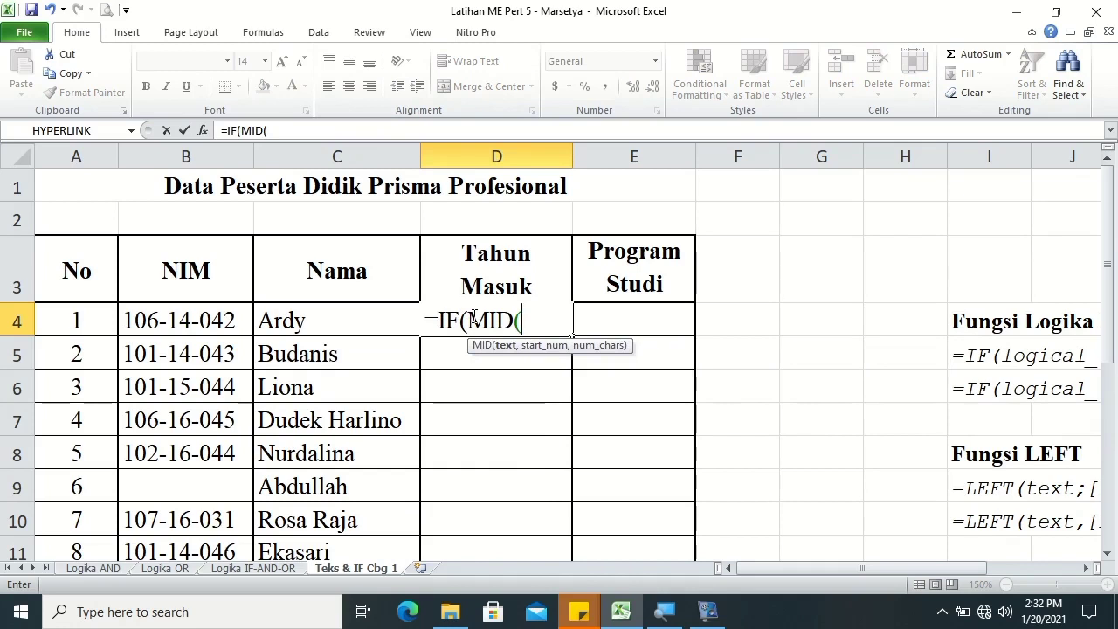
click(156, 317)
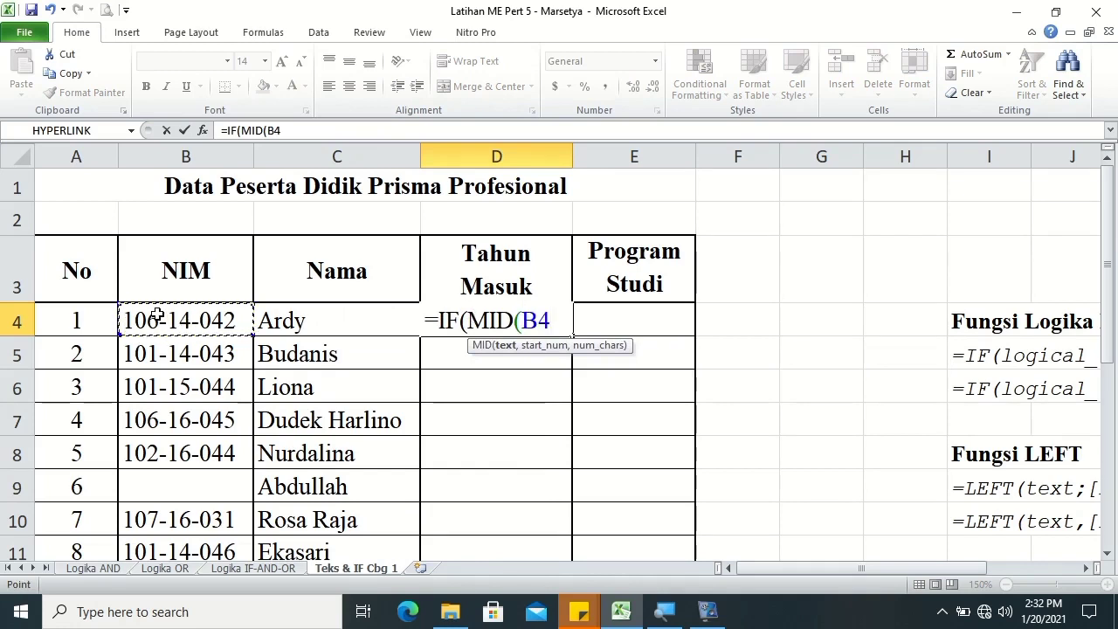
text(,)
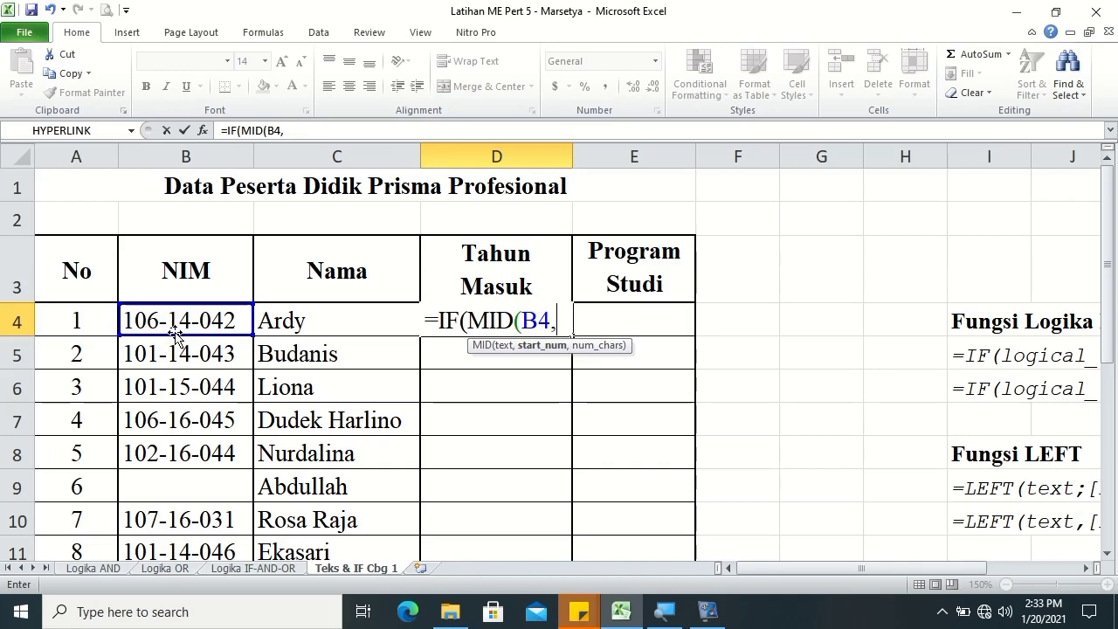
- Complete MID(B4,5,2)="14" returning 2014, then open a nested IF for the other years
text(5)
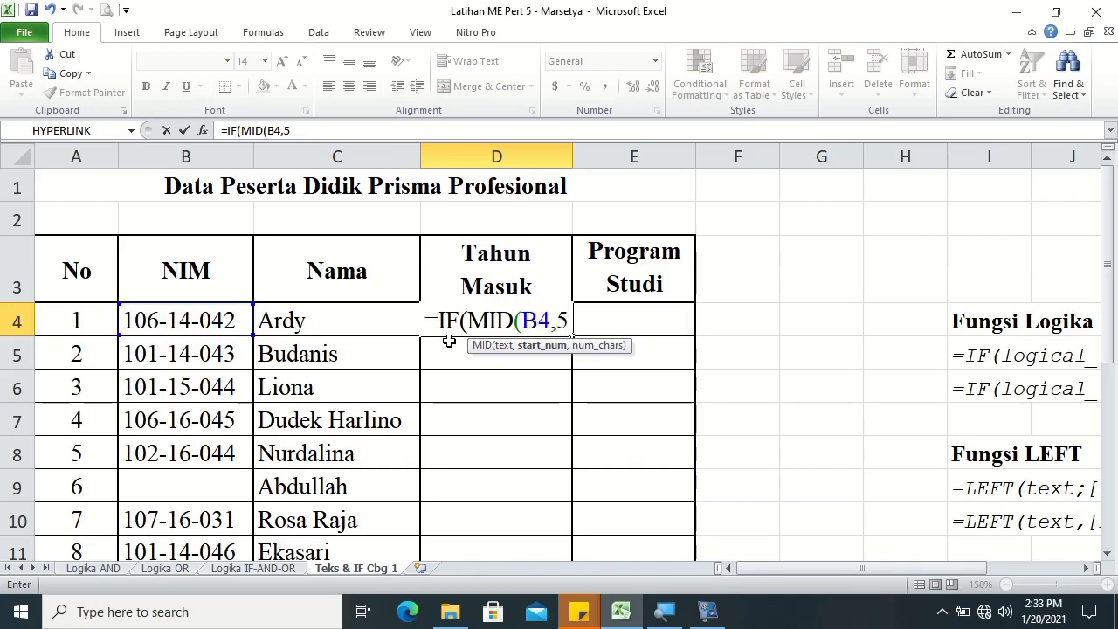
text(,)
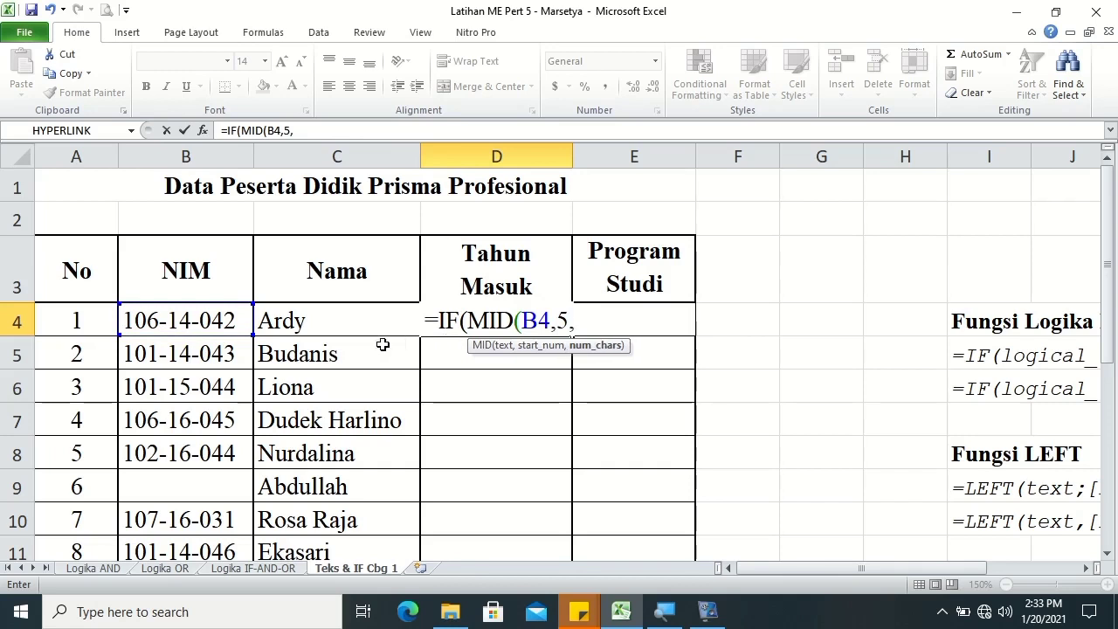
text(2)
text(0)
key(BackSpace)
text()=)
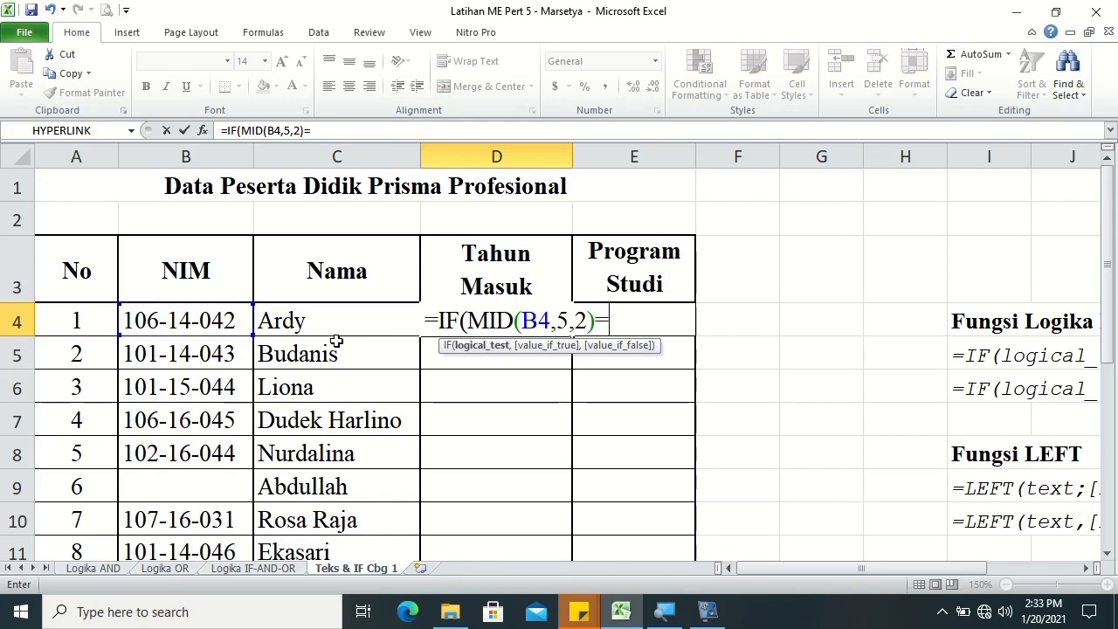
text(14)
text(,)
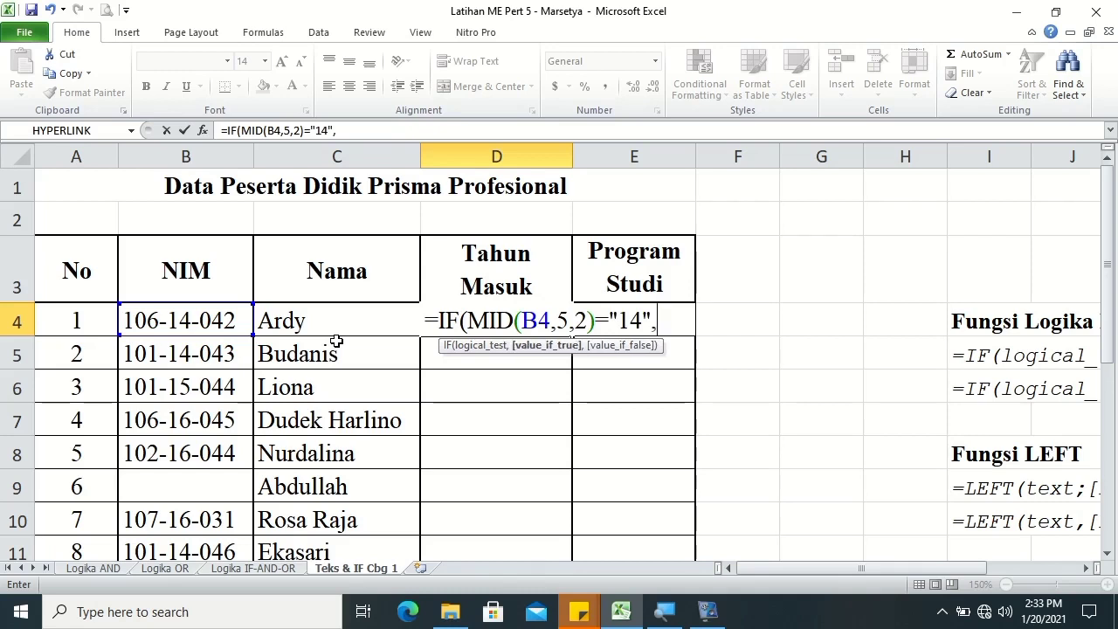
text(2015)
key(BackSpace)
text(4)
text(,if)
- Add the nested branch IF(MID(B4,5,2)="15",2015,IF( to the D4 Tahun Masuk formula
key(Tab)
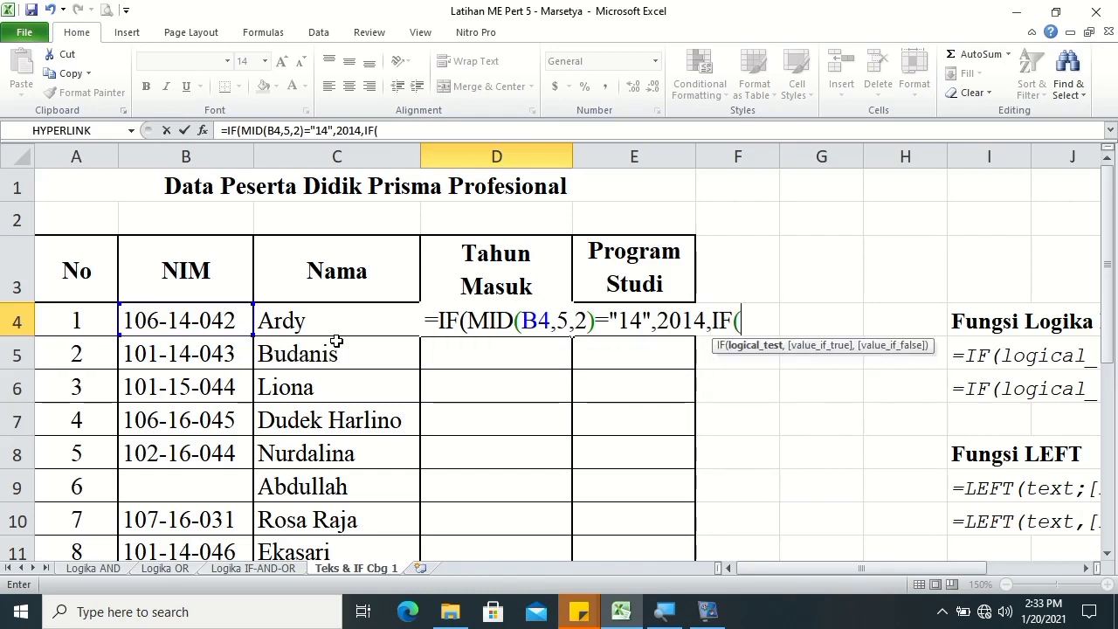
click(237, 312)
key(BackSpace)
key(BackSpace)
text(mi)
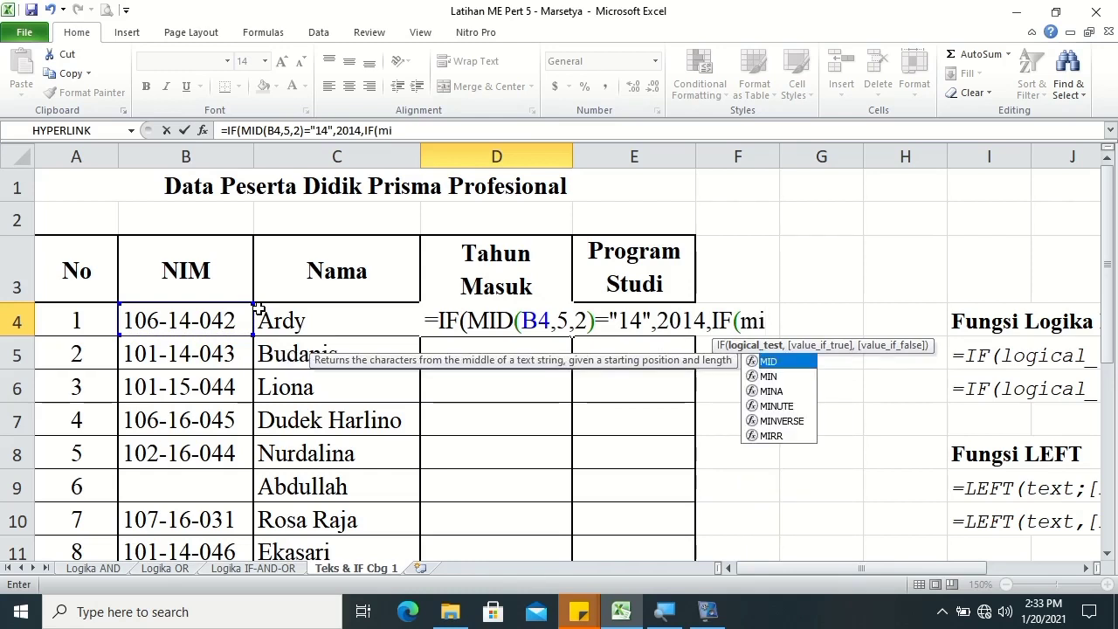
key(Tab)
click(230, 316)
text(,5,)
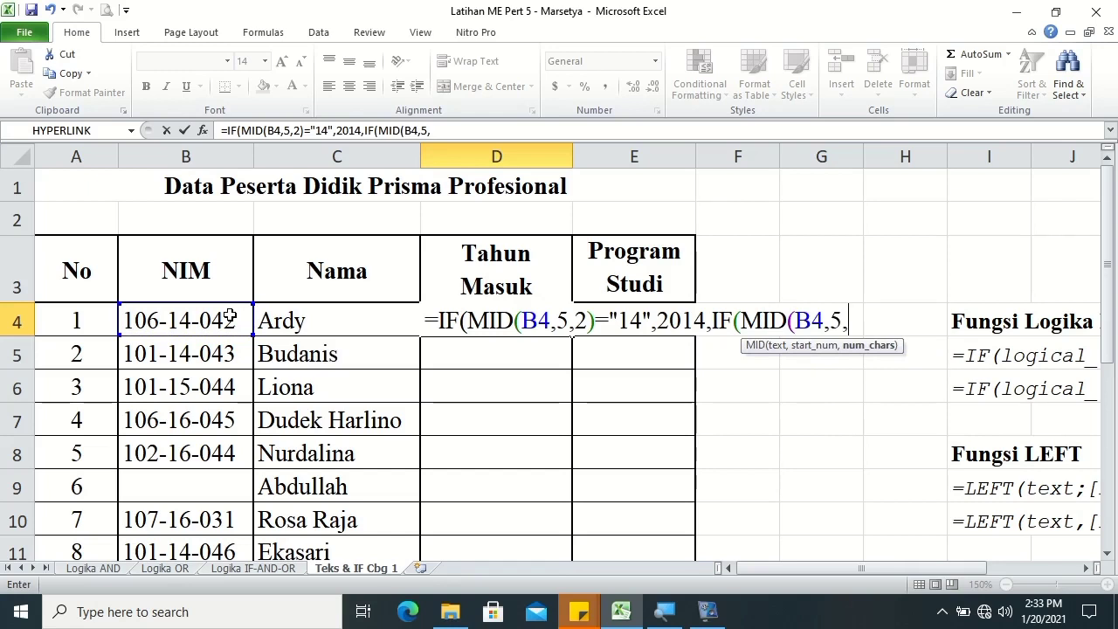
text(2))
text(=")
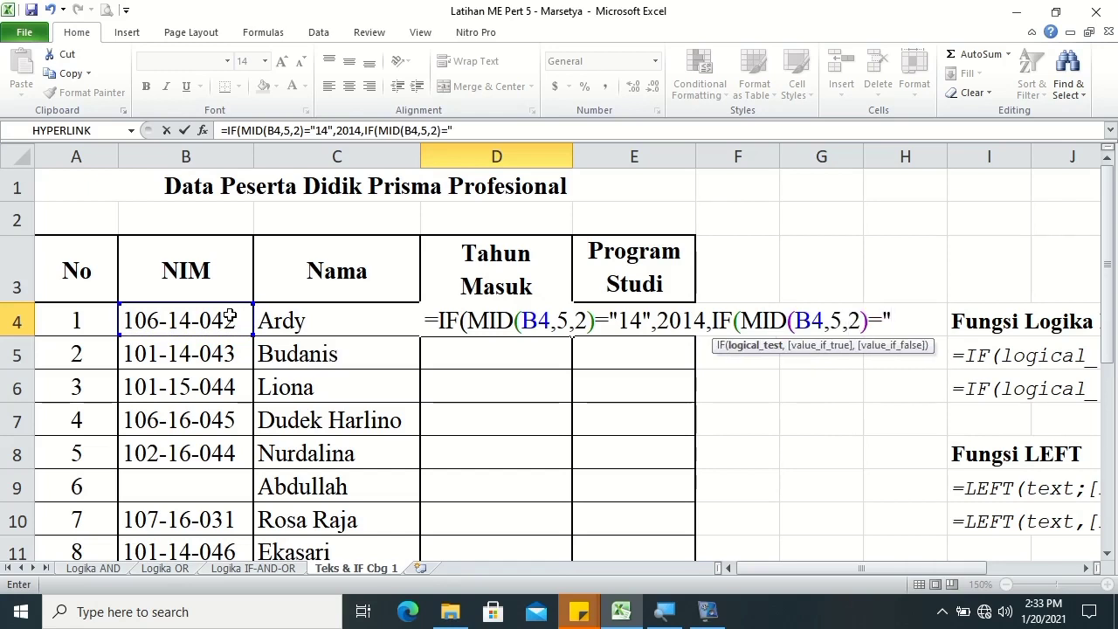
text(15)
text(,)
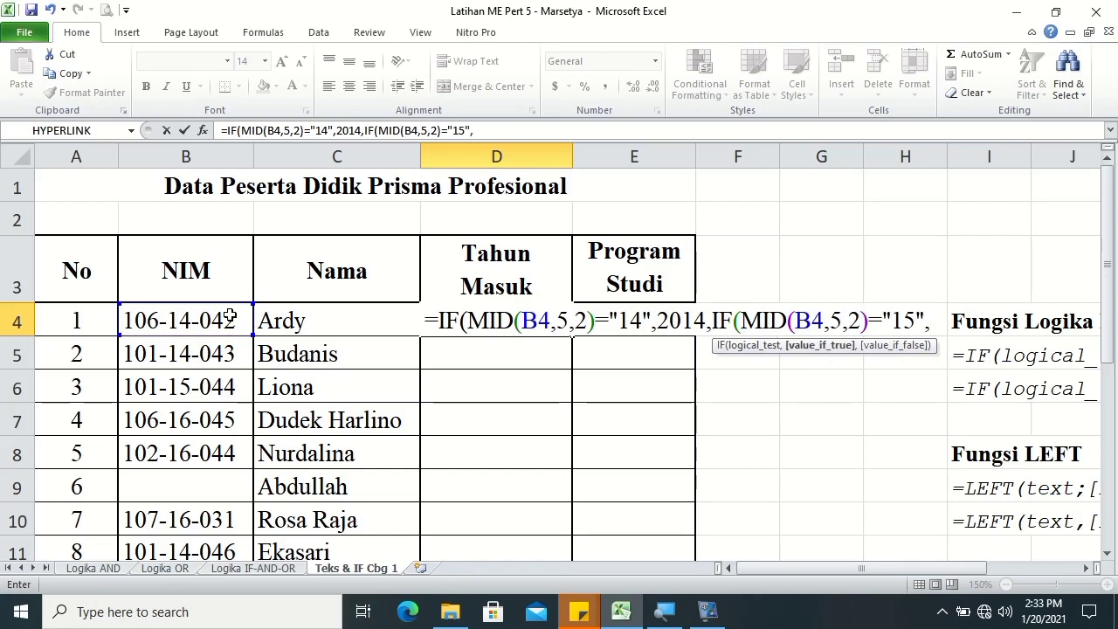
text(2015,)
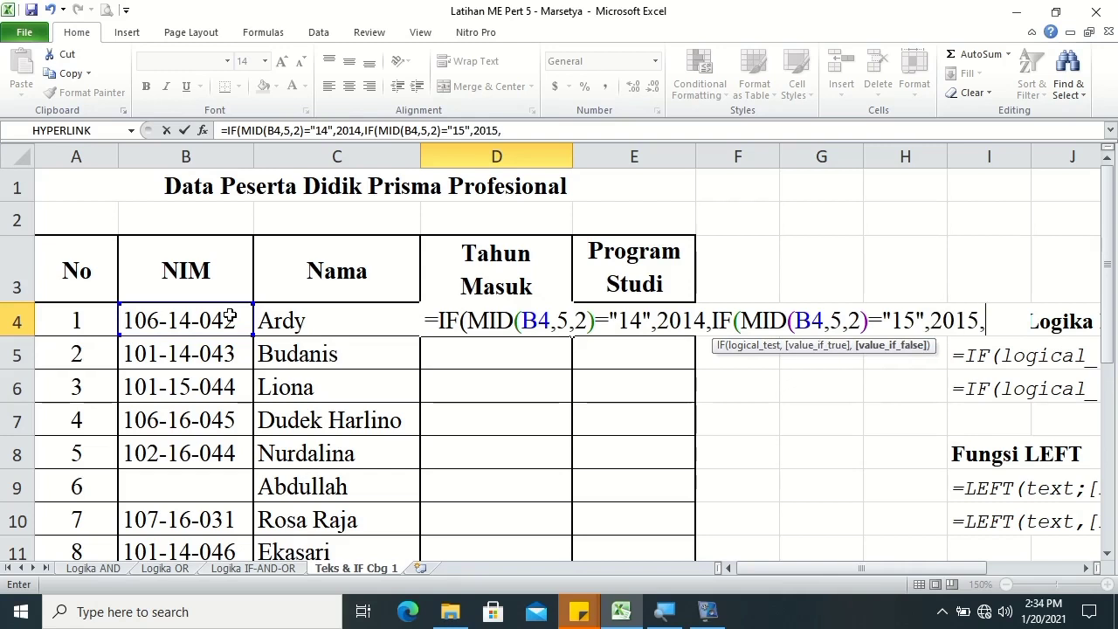
text(if)
- Add the MID(B4,5,2)="16"→2016 branch with a "Salah input/kosong" fallback, then enter the formula
key(Tab)
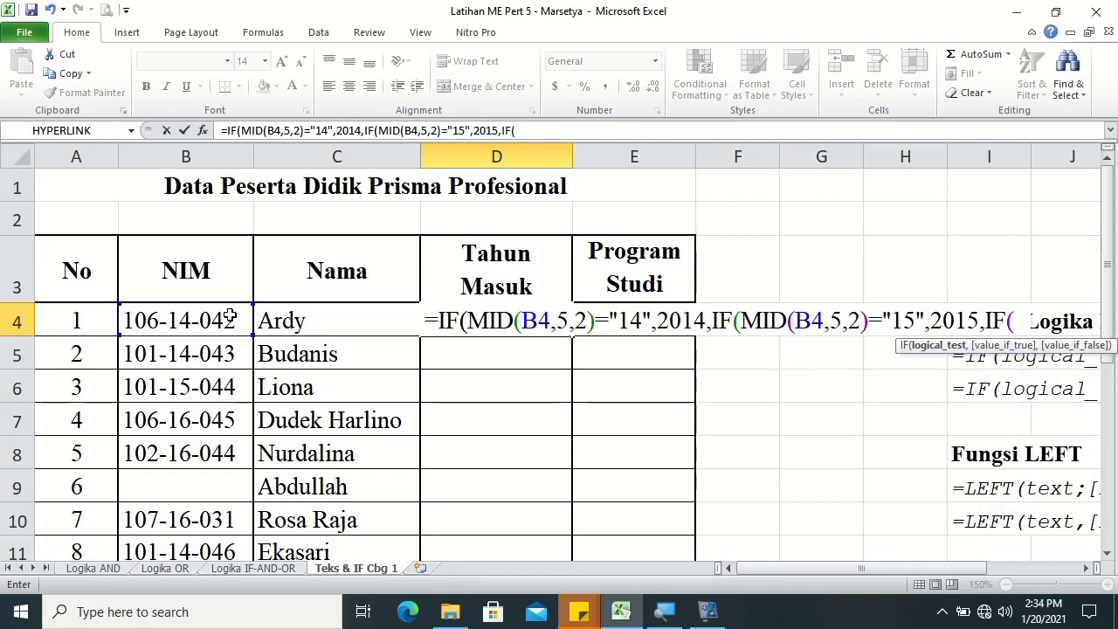
text(mid)
key(Tab)
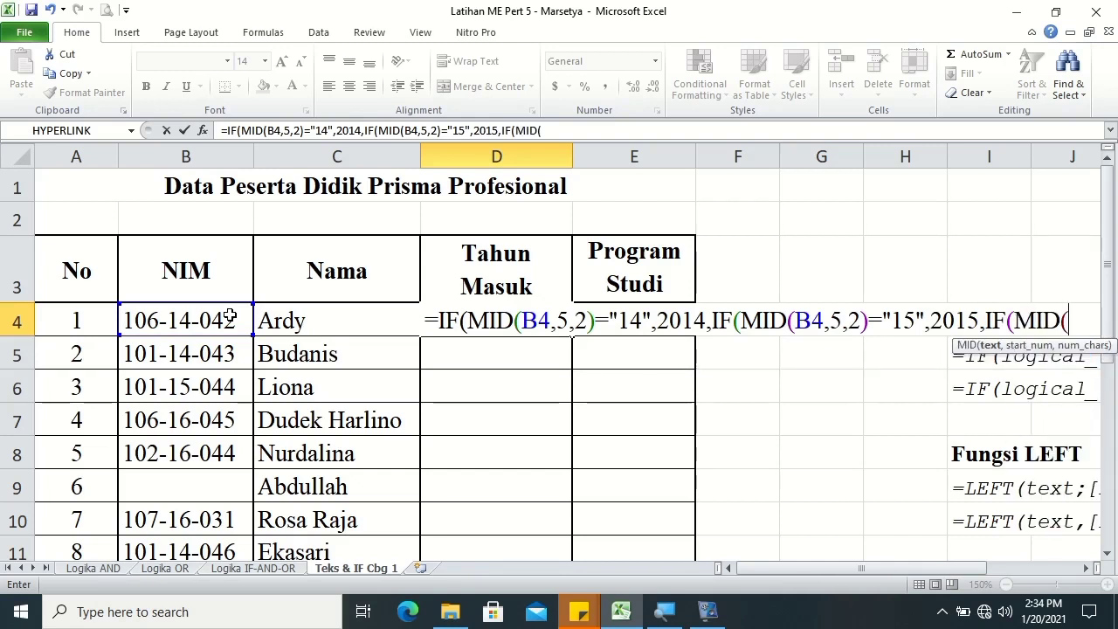
click(230, 316)
text(5,2)
key(BackSpace)
key(BackSpace)
key(BackSpace)
text(,5,2))
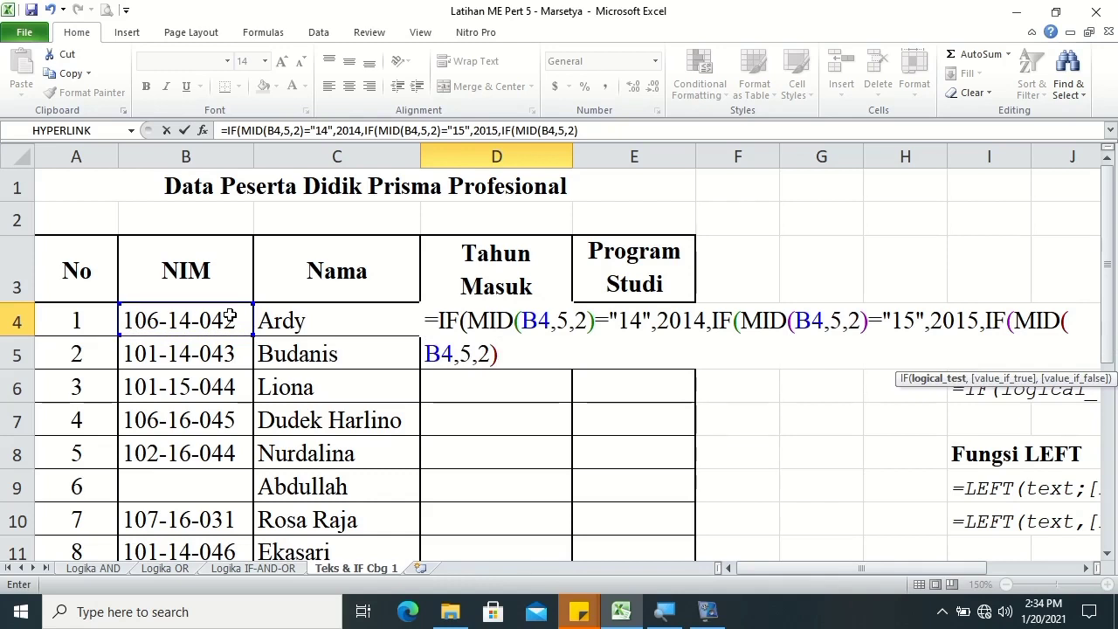
text(="16")
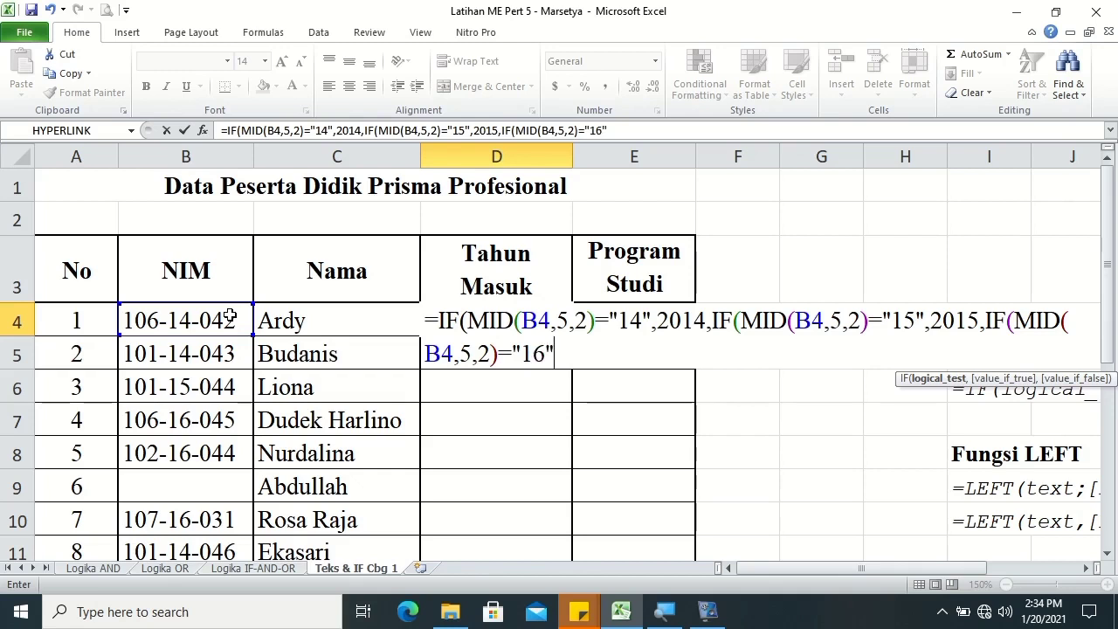
text(,)
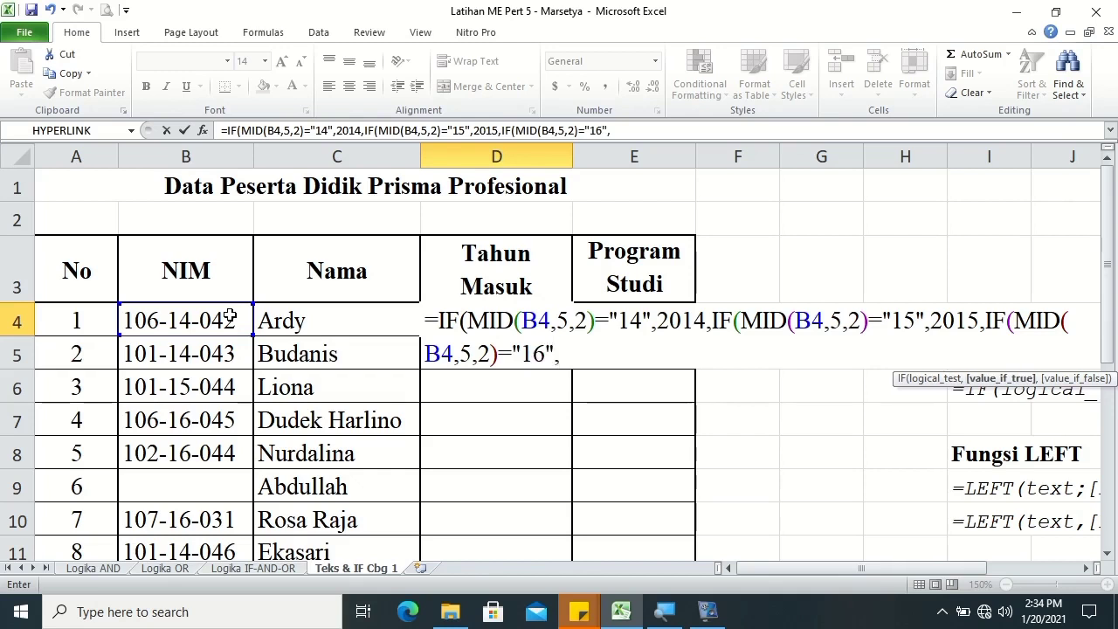
text(2016)
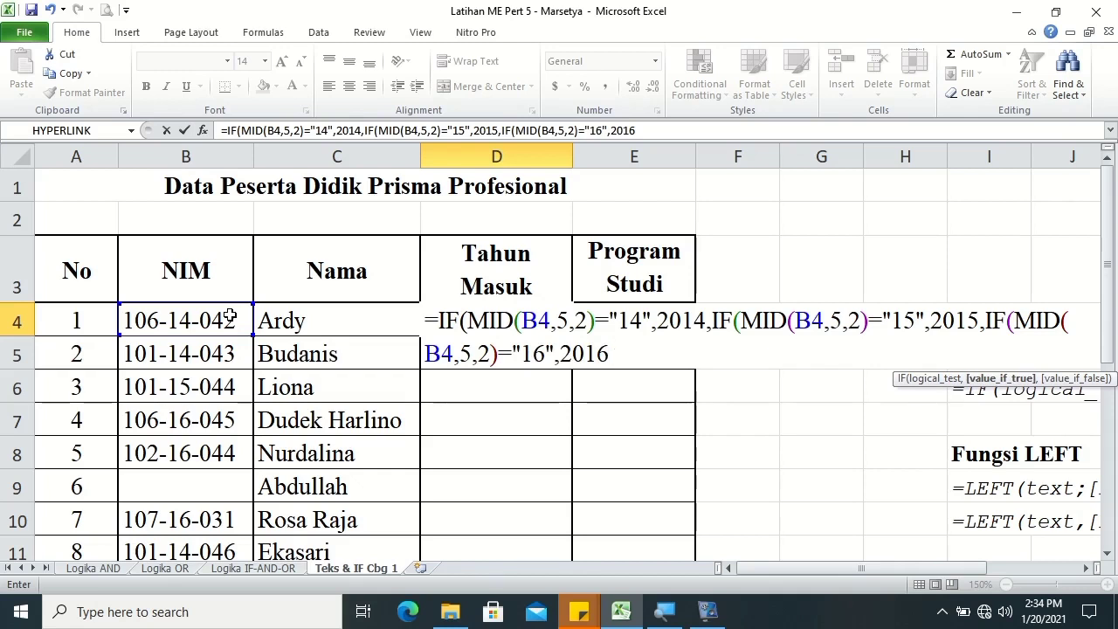
text(,)
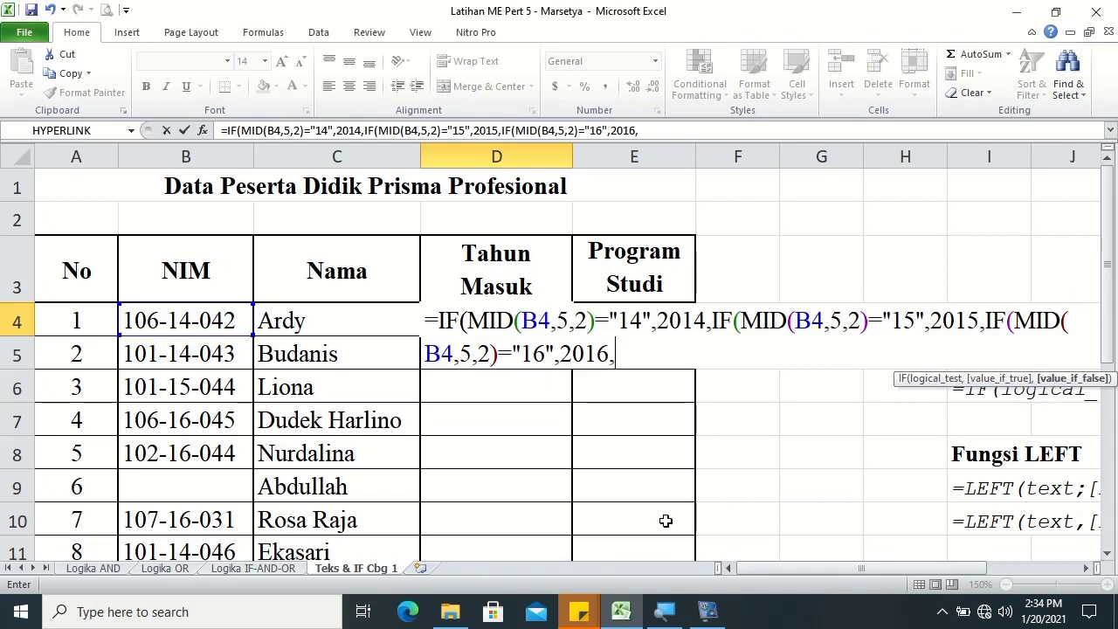
text(")
text(Salah )
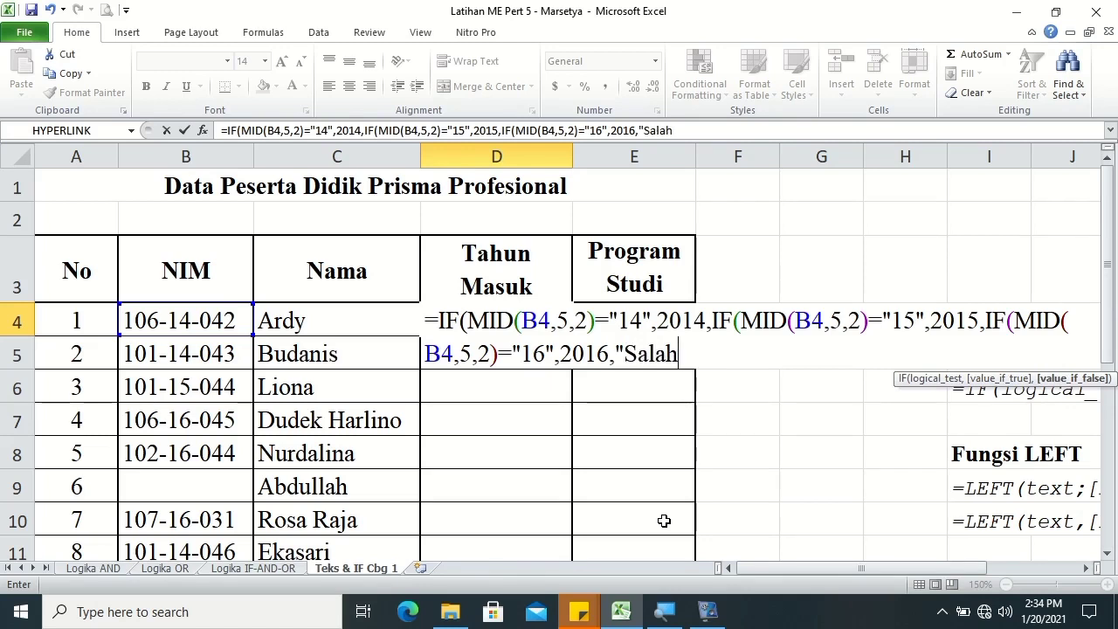
text(input/kosong")
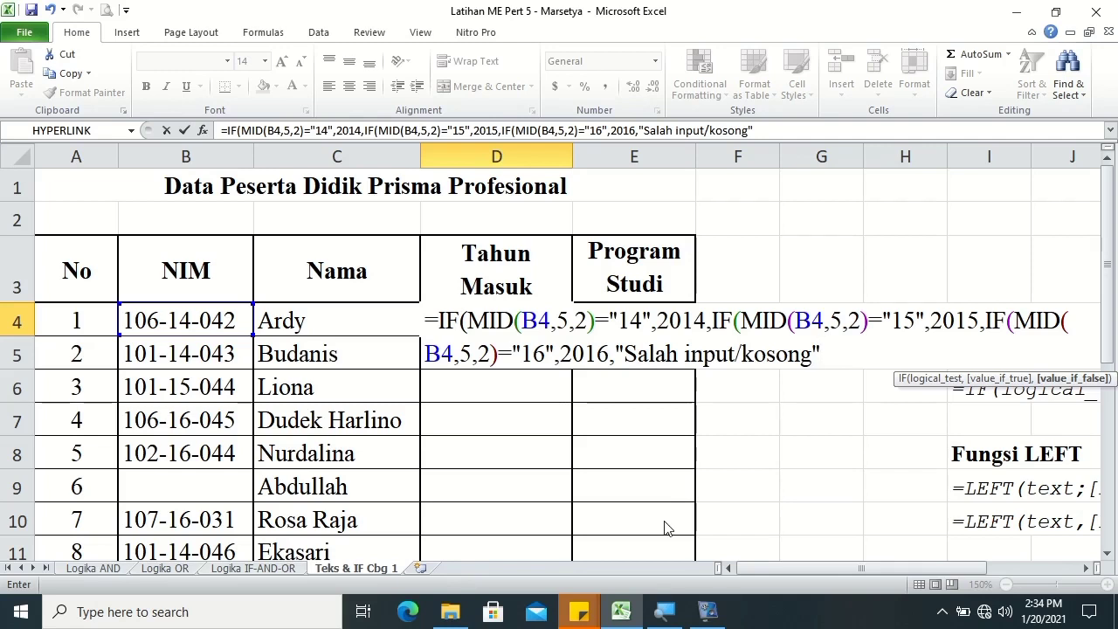
key(Return)
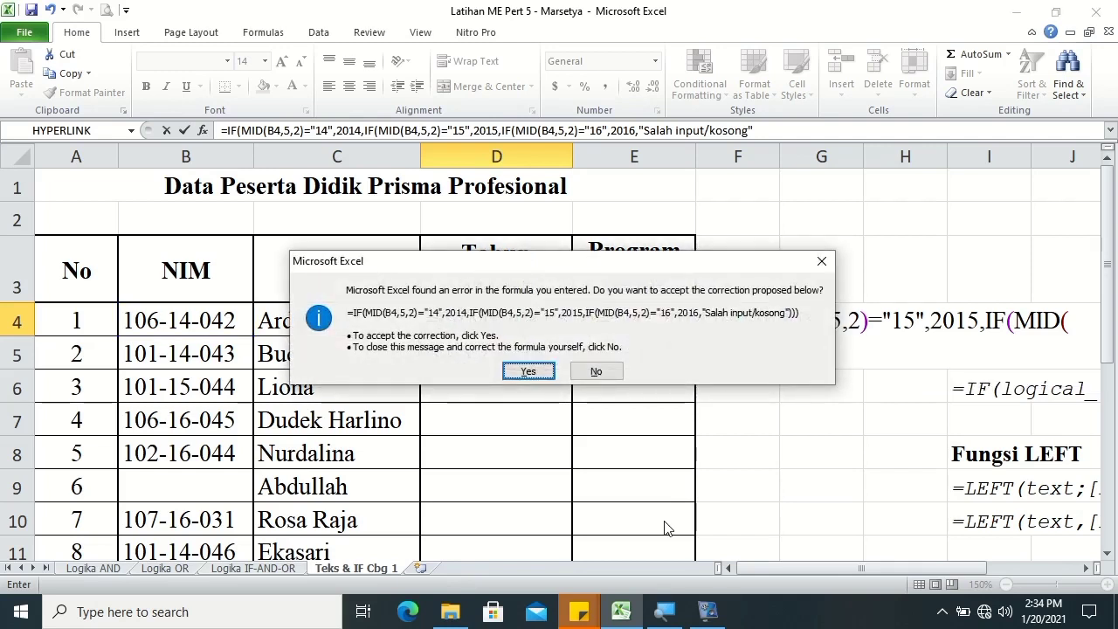
- Accept Excel's closing-bracket correction so D4 shows 2014, and centre that cell
click(528, 371)
click(516, 320)
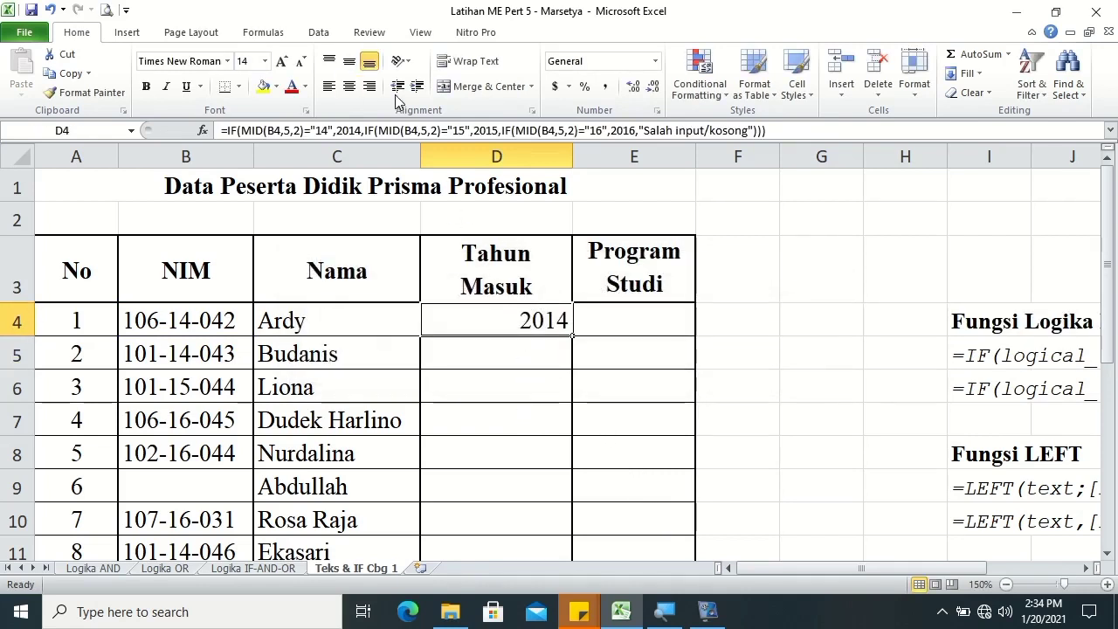
click(348, 86)
click(627, 324)
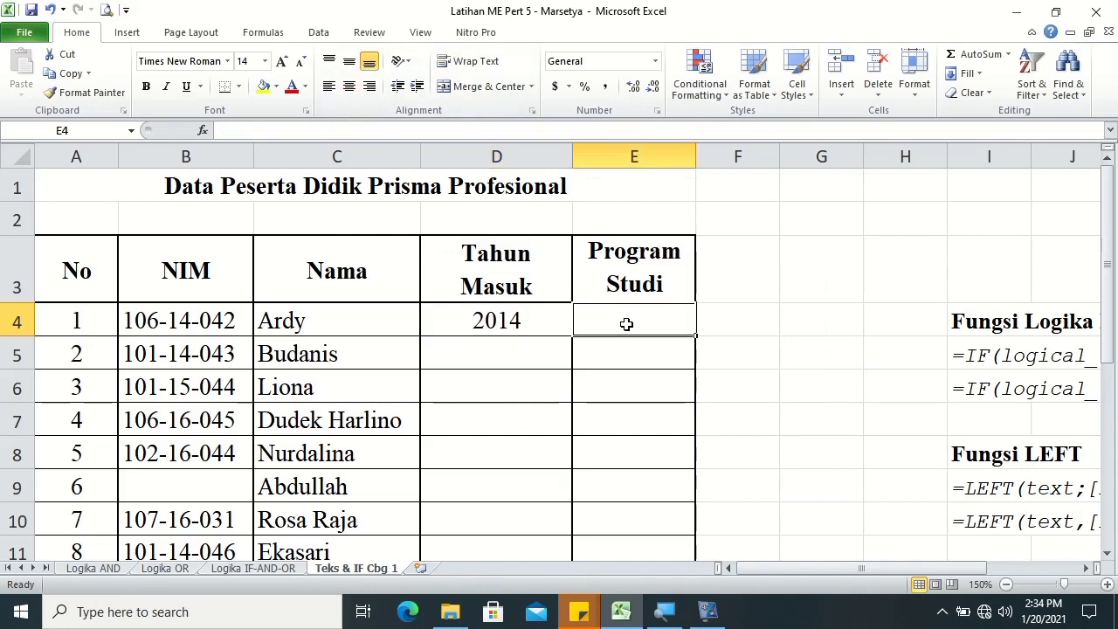
- In E4 start =IF(LEFT(B4,3)="101","Hotel",IF( for the Program Studi formula
text(=if()
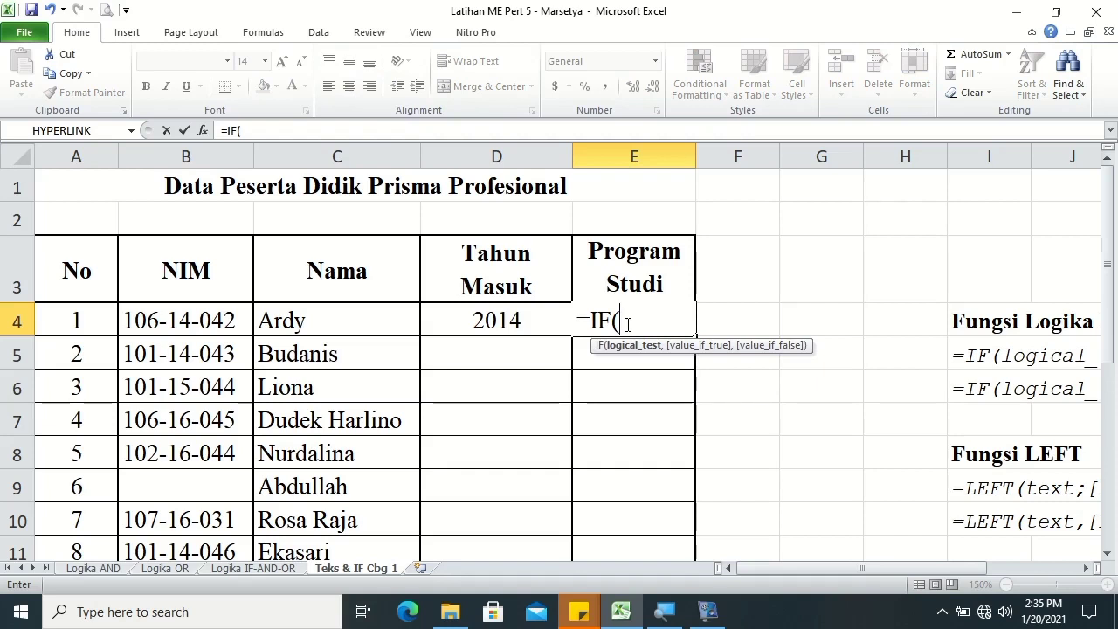
text(le)
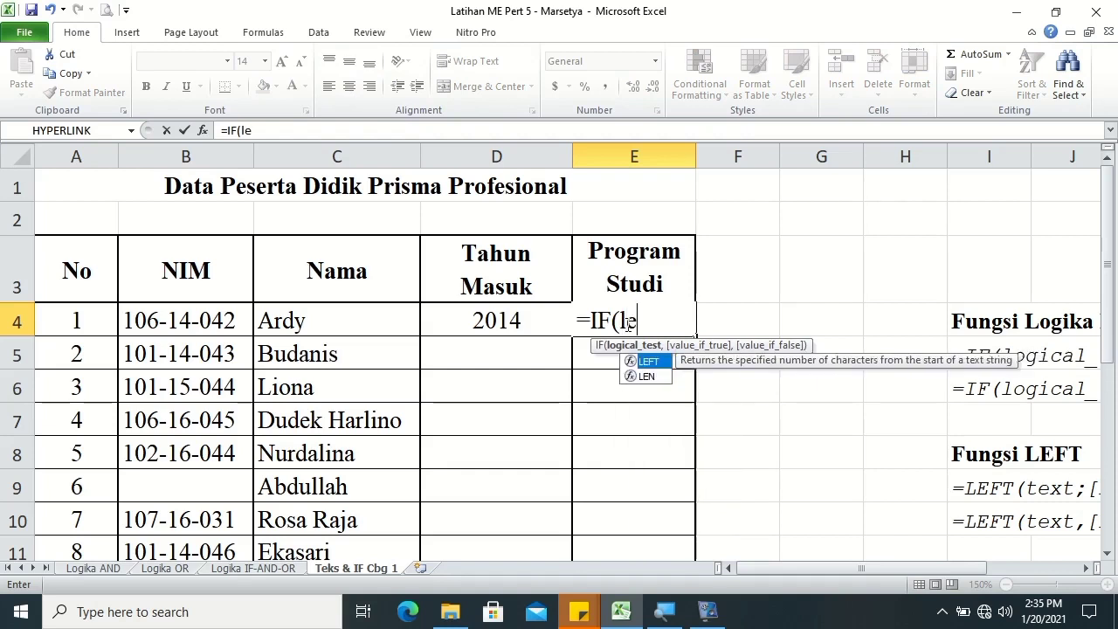
key(Tab)
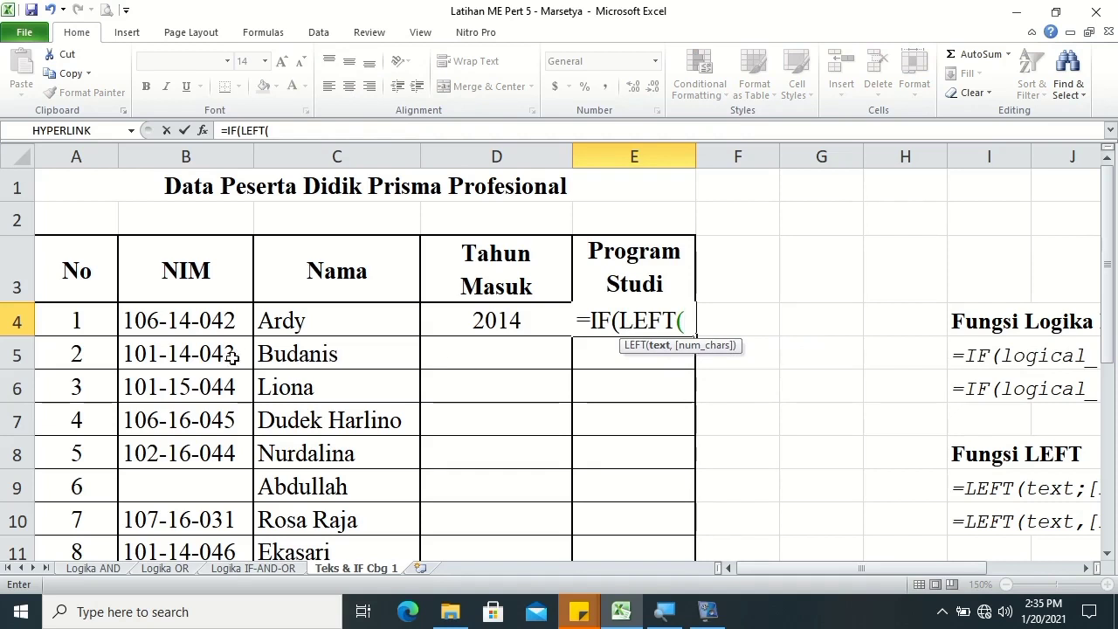
click(197, 316)
text(,)
drag(1107, 229, 1108, 410)
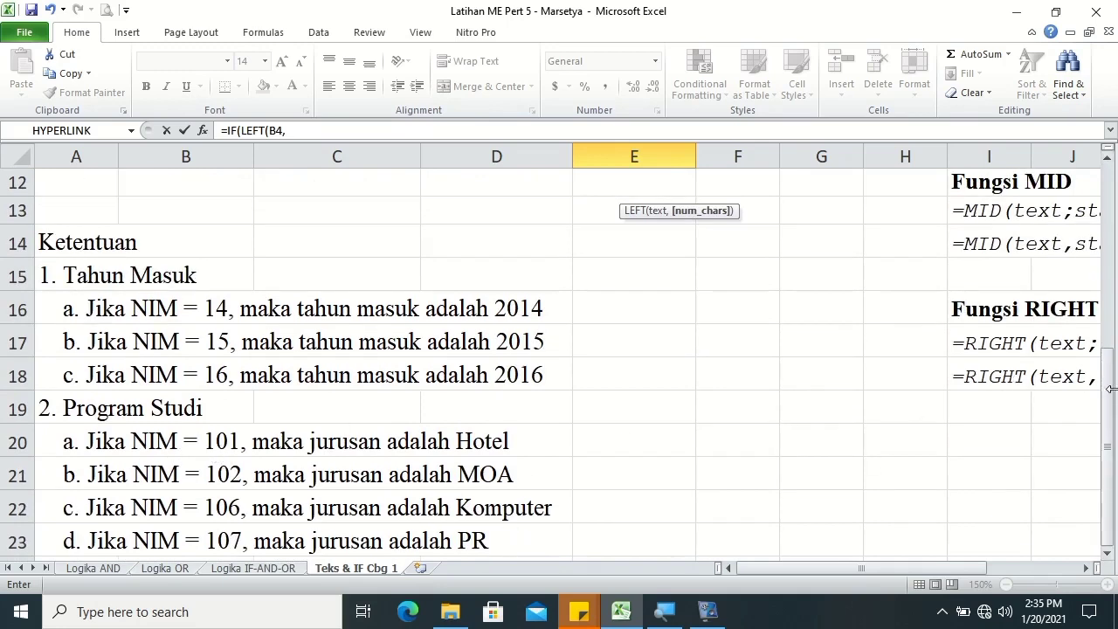
drag(1108, 388, 1112, 230)
text(3)
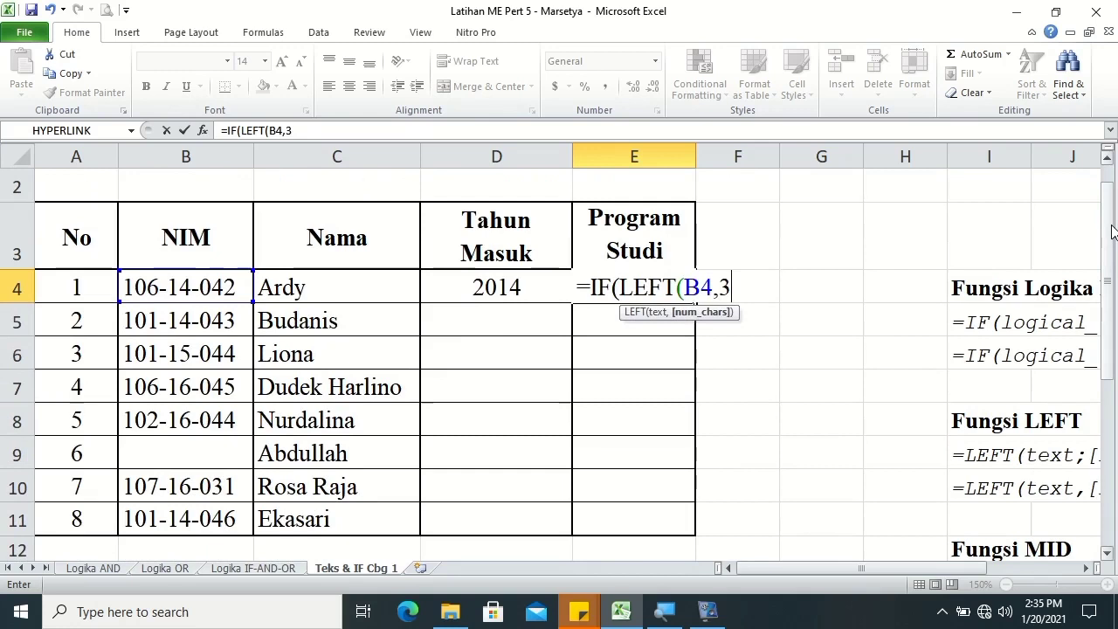
text()=)
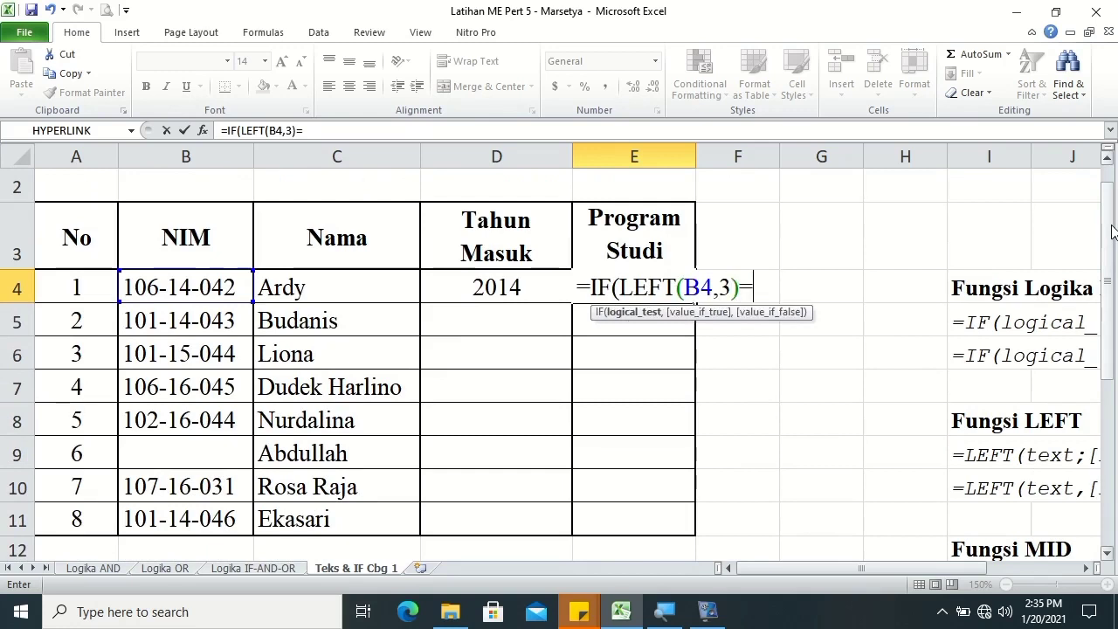
text(")
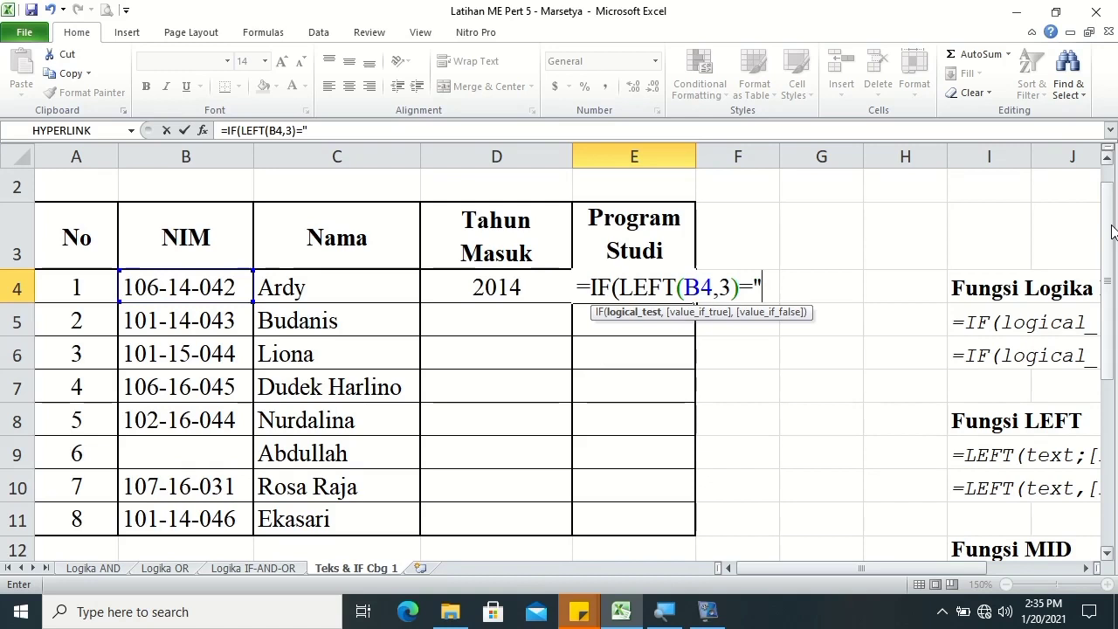
text(101")
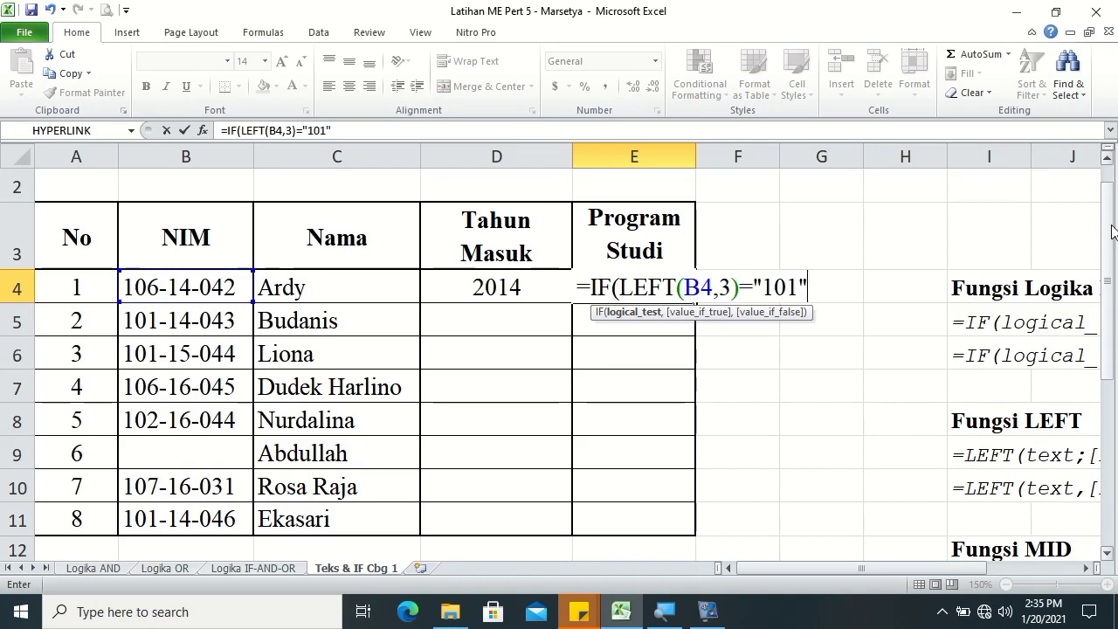
text(,"Hotel",if)
- Add the LEFT(B4,3)="102"→"MOA" branch and begin a third nested IF
key(Tab)
text(le)
key(Tab)
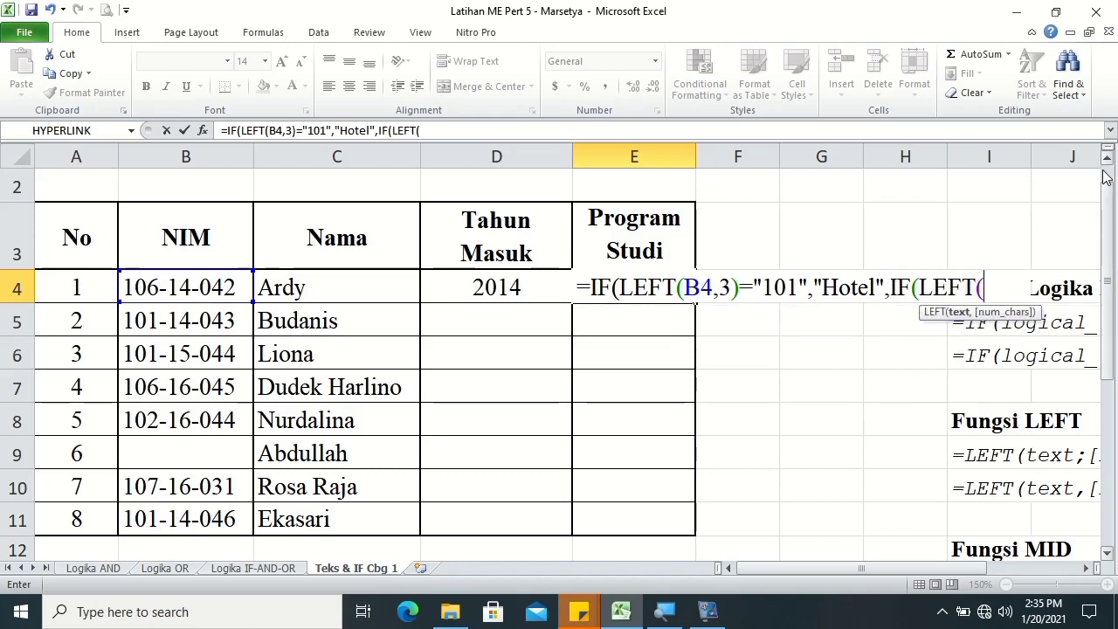
click(179, 287)
text(,)
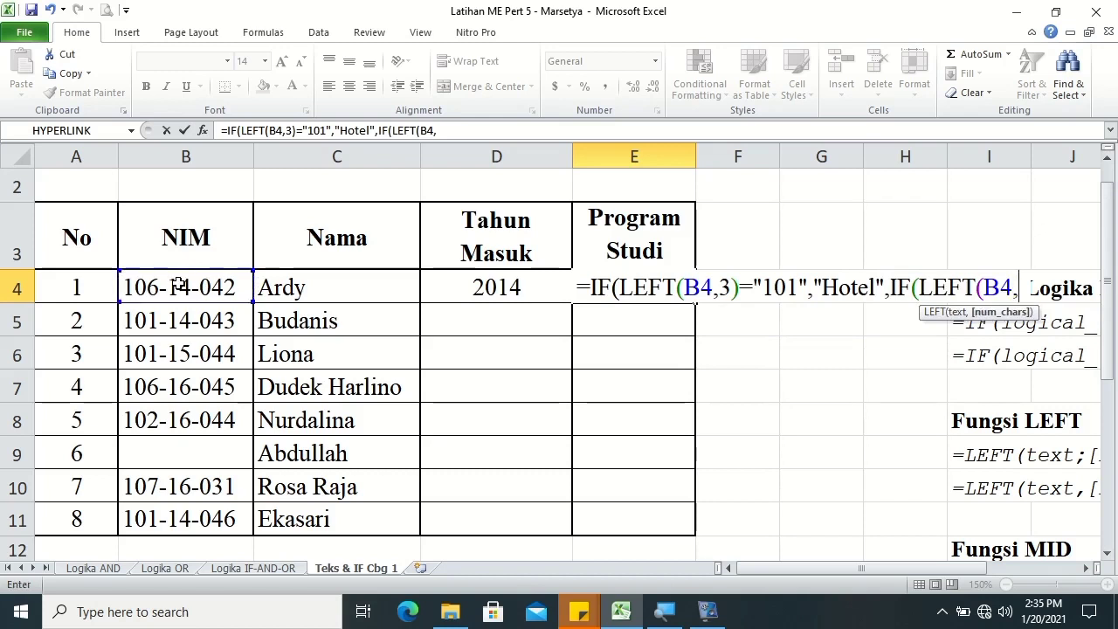
text(3)=)
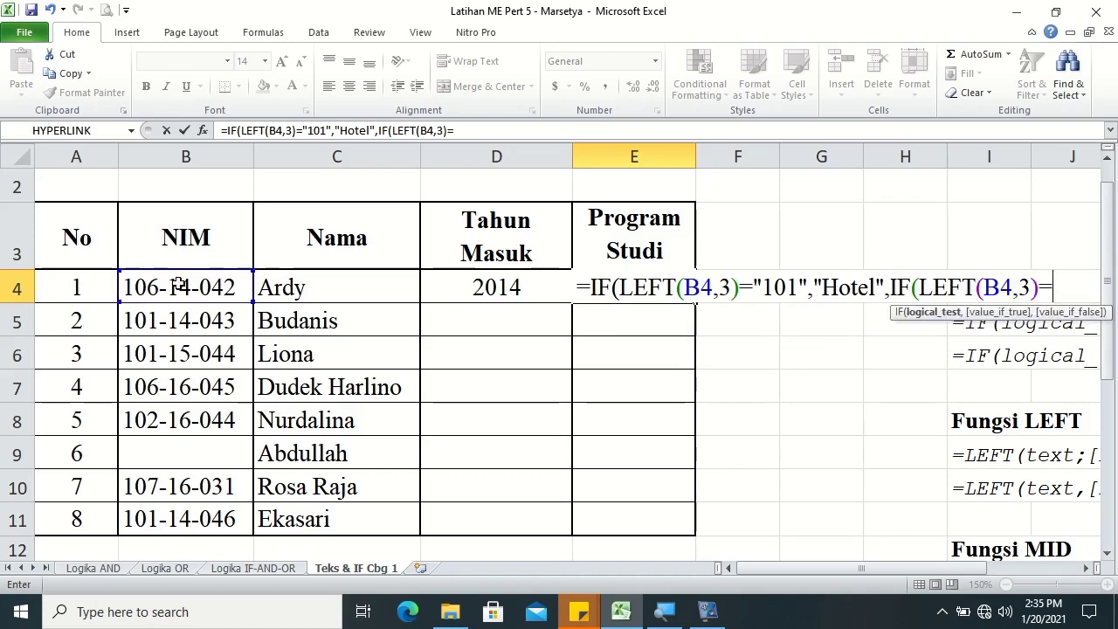
text(")
text(102)
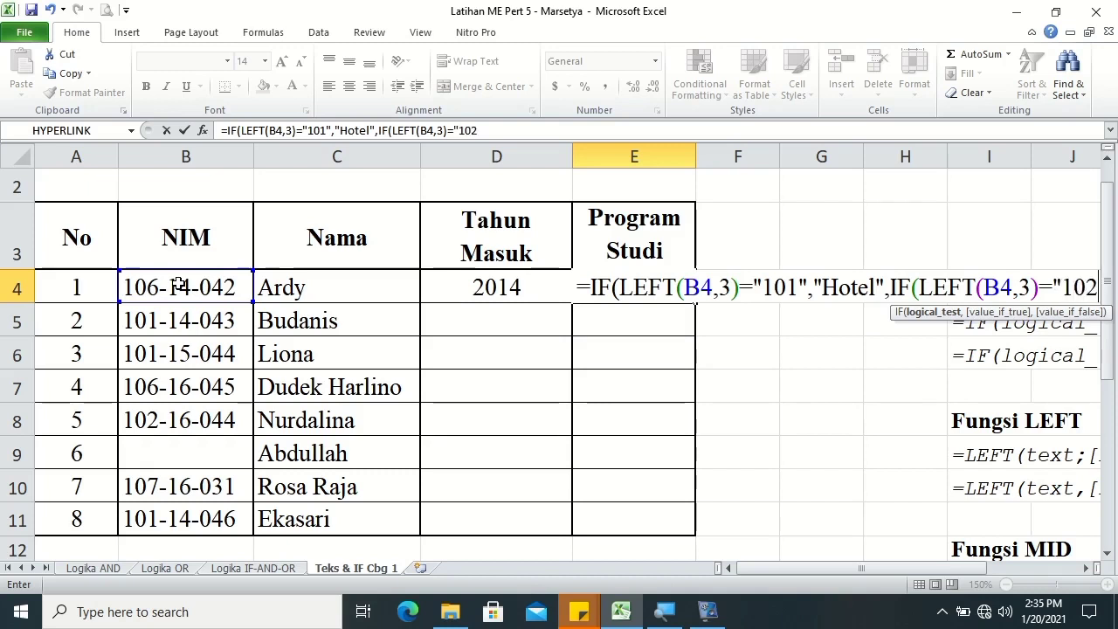
text(",)
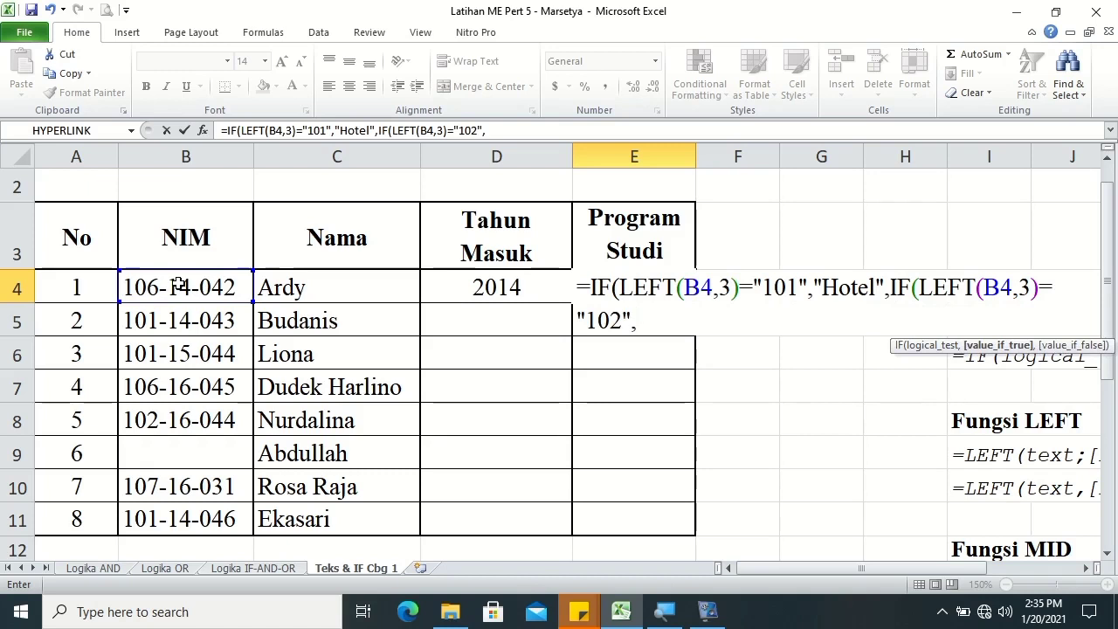
text("MOA)
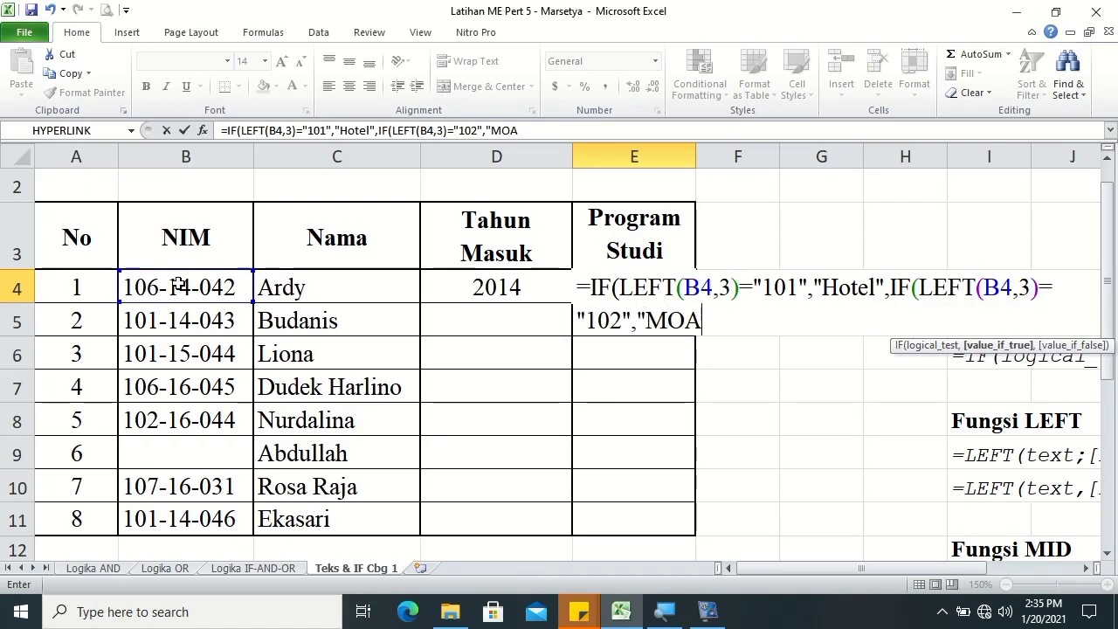
text(",)
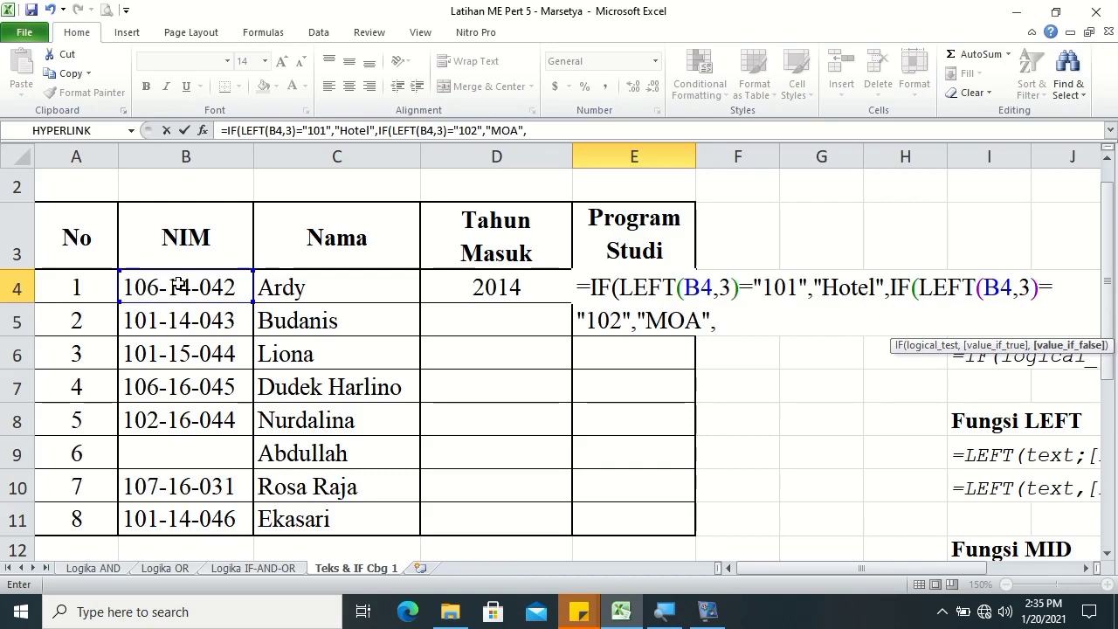
text(if)
key(Tab)
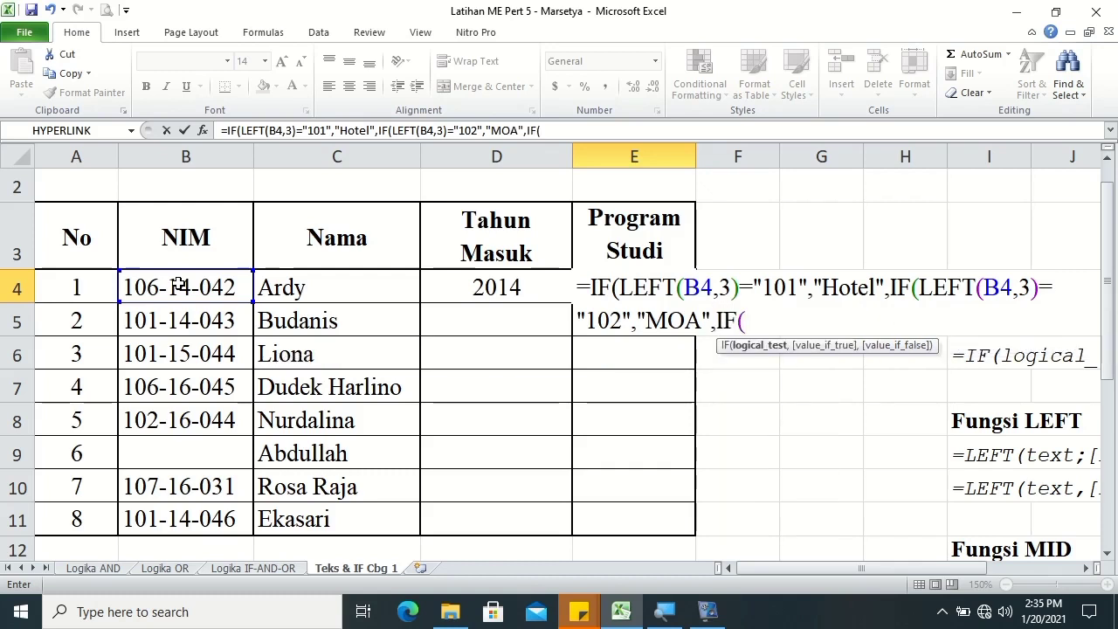
- Add the LEFT(B4,3)="106"→"Komputer" branch and start the next nested IF
click(178, 286)
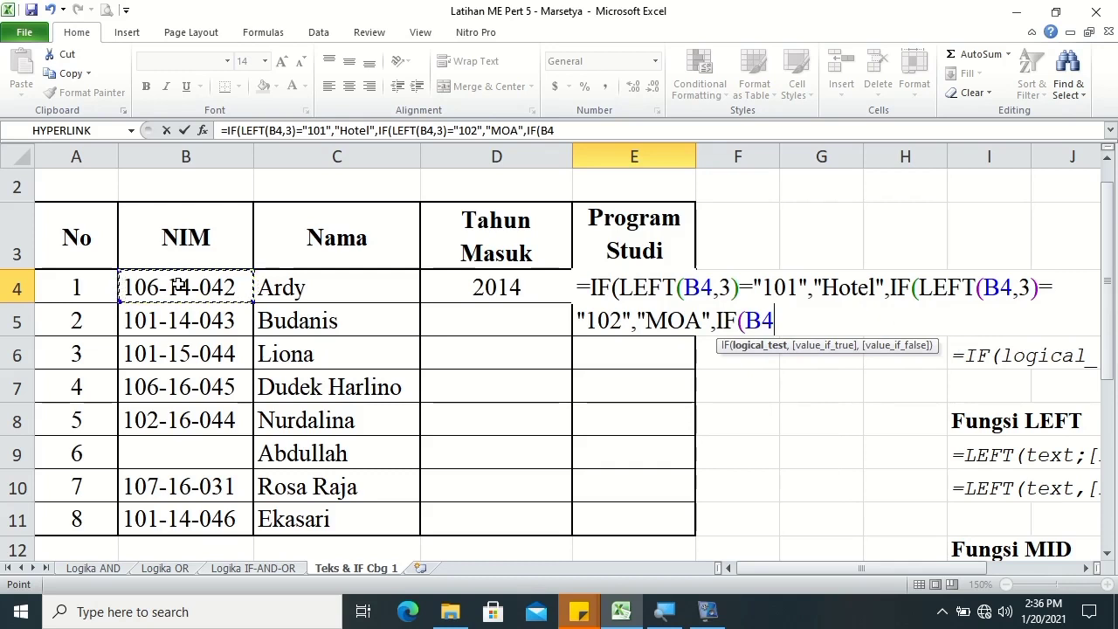
key(BackSpace)
key(BackSpace)
text(le)
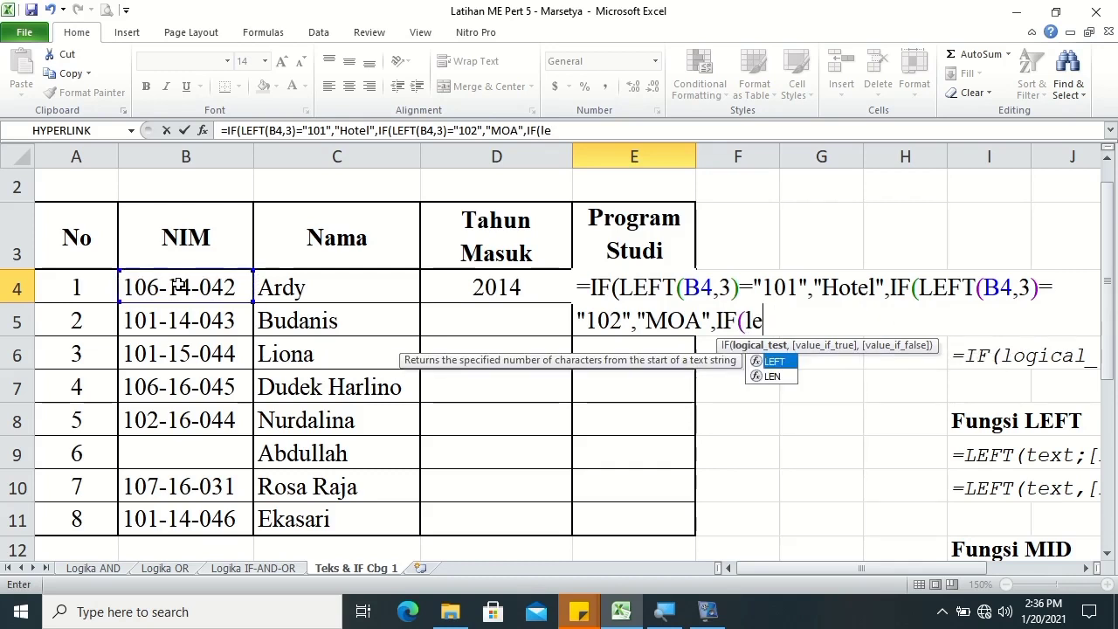
key(Tab)
click(178, 286)
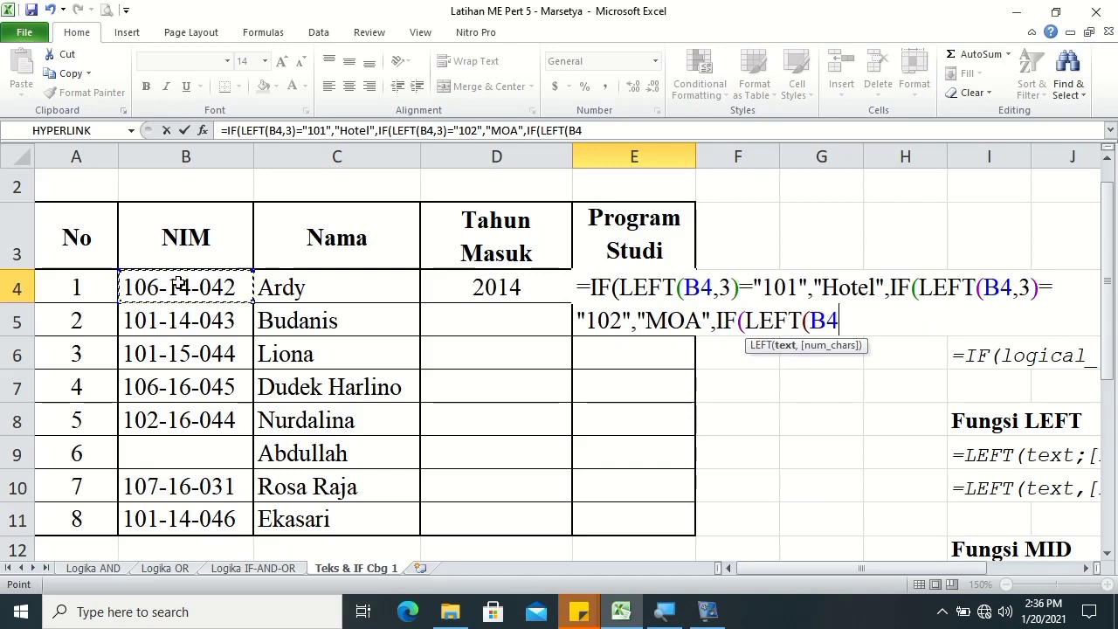
text(,)
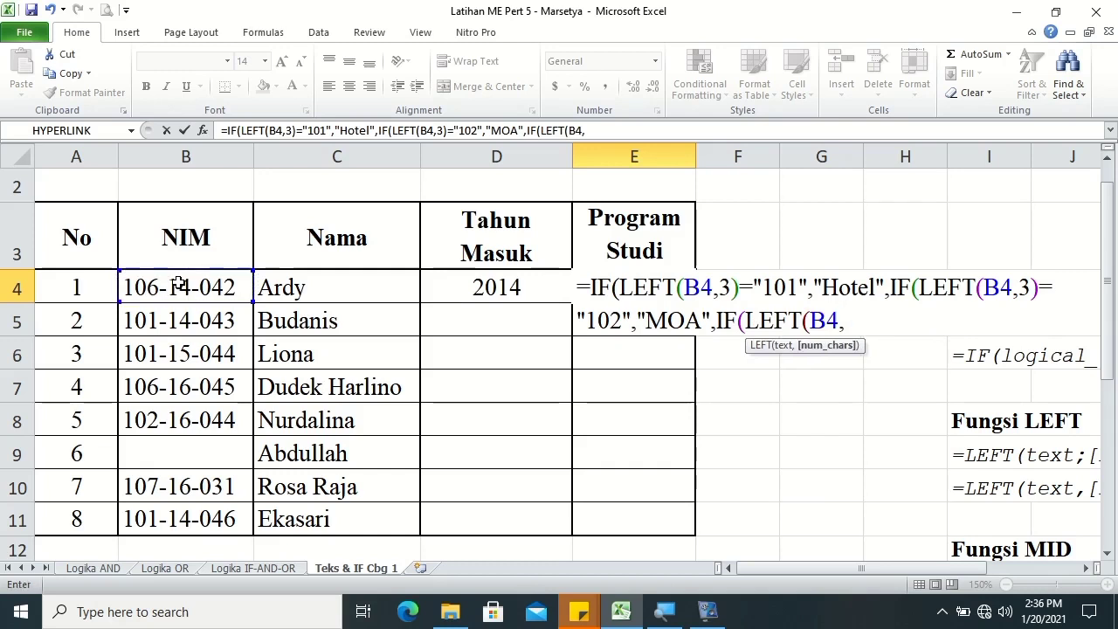
text(3))
text(=)
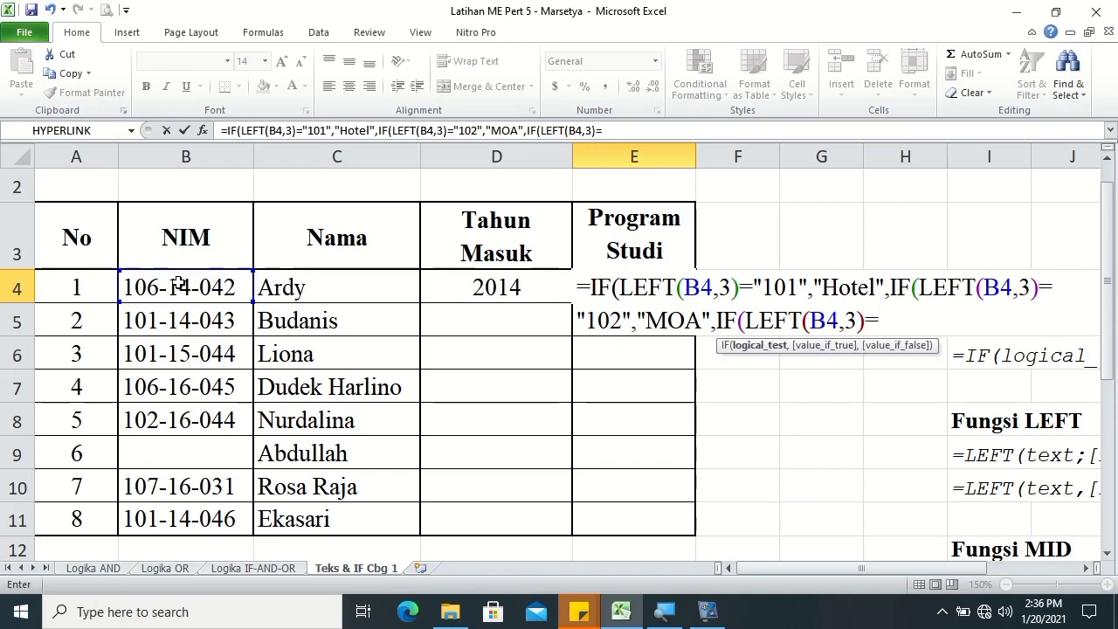
text("106","K)
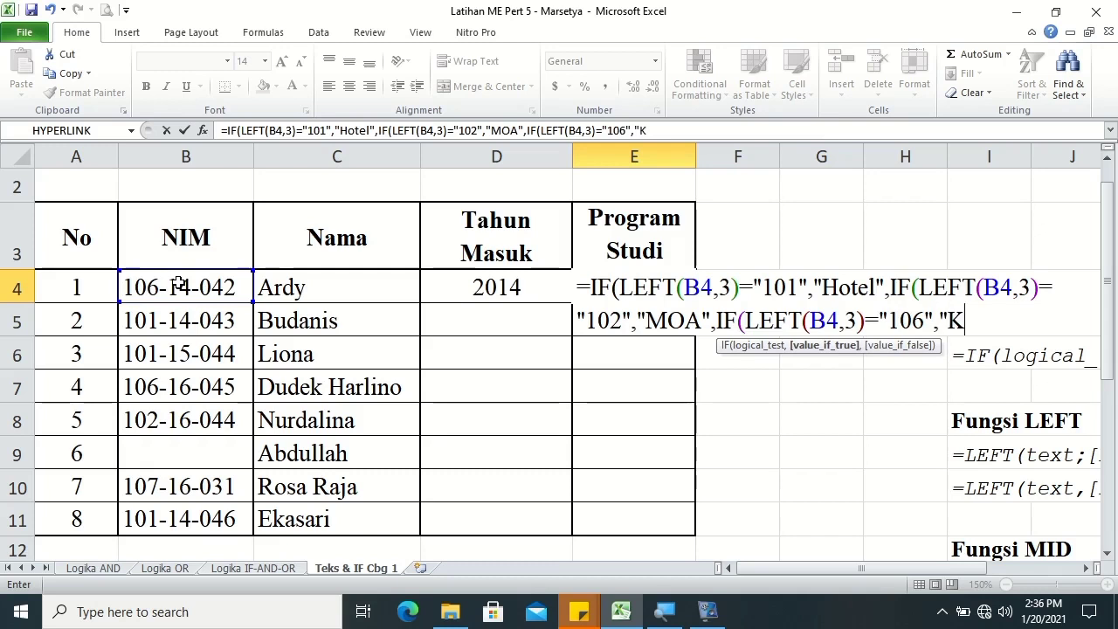
text(omputer",)
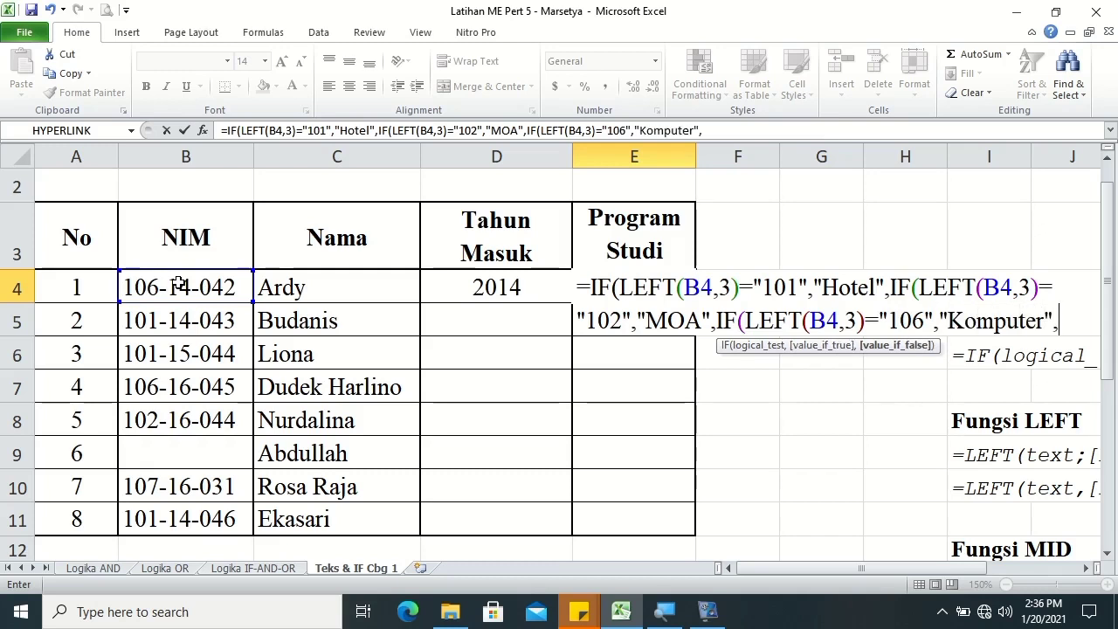
text(IF)
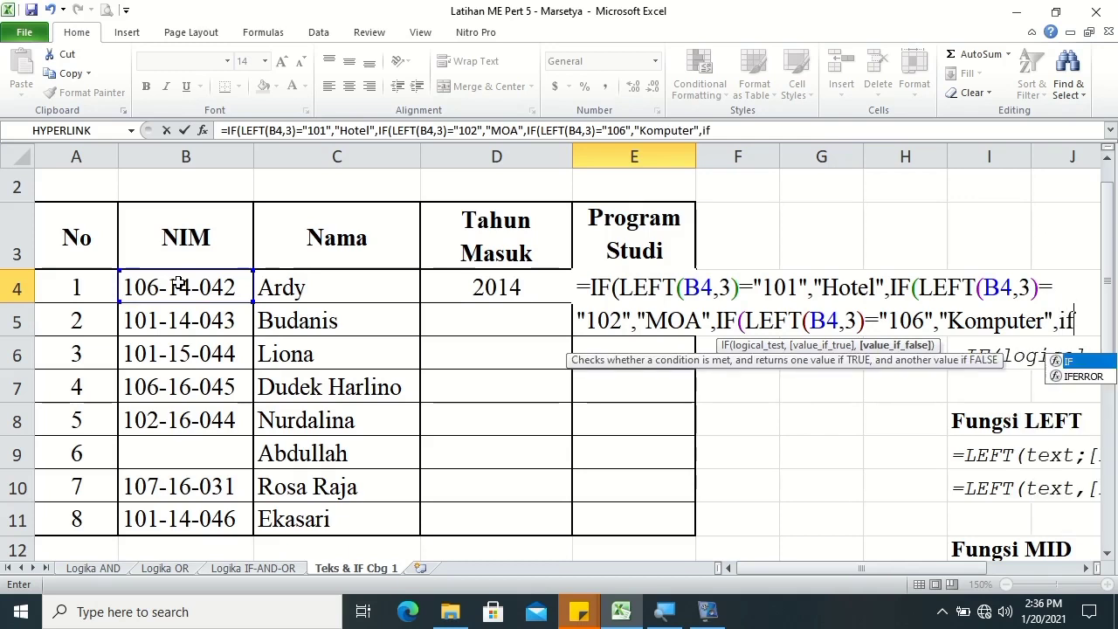
text((le)
- Add the "107"→"PR" branch with "Salah input/kosong" fallback and enter the E4 formula
key(Tab)
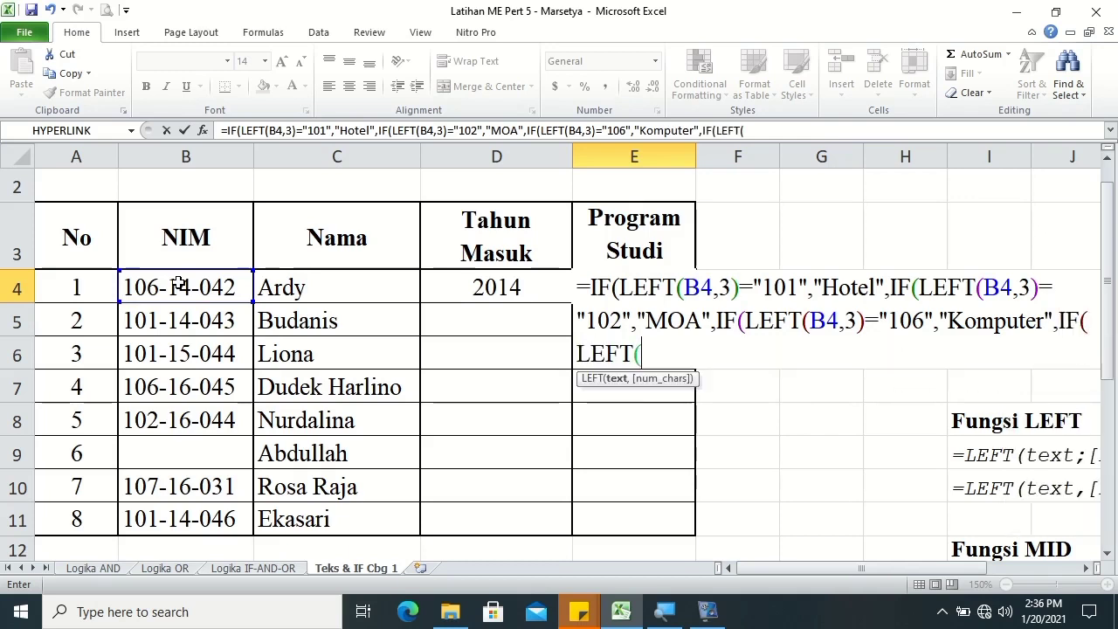
click(179, 286)
text(,3))
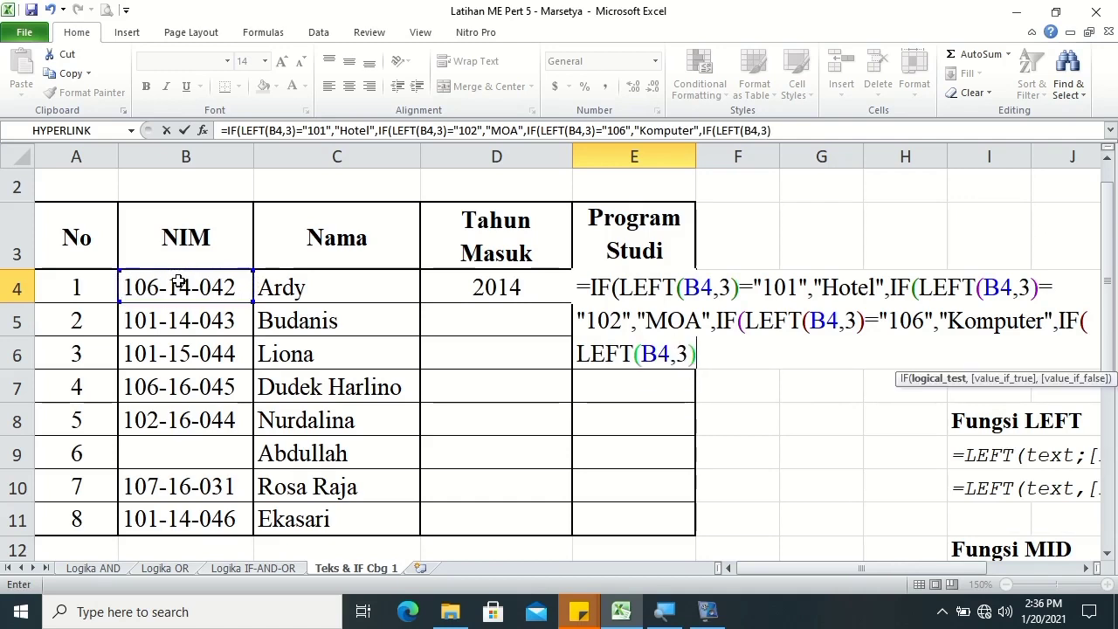
text(="107)
text(","PR",")
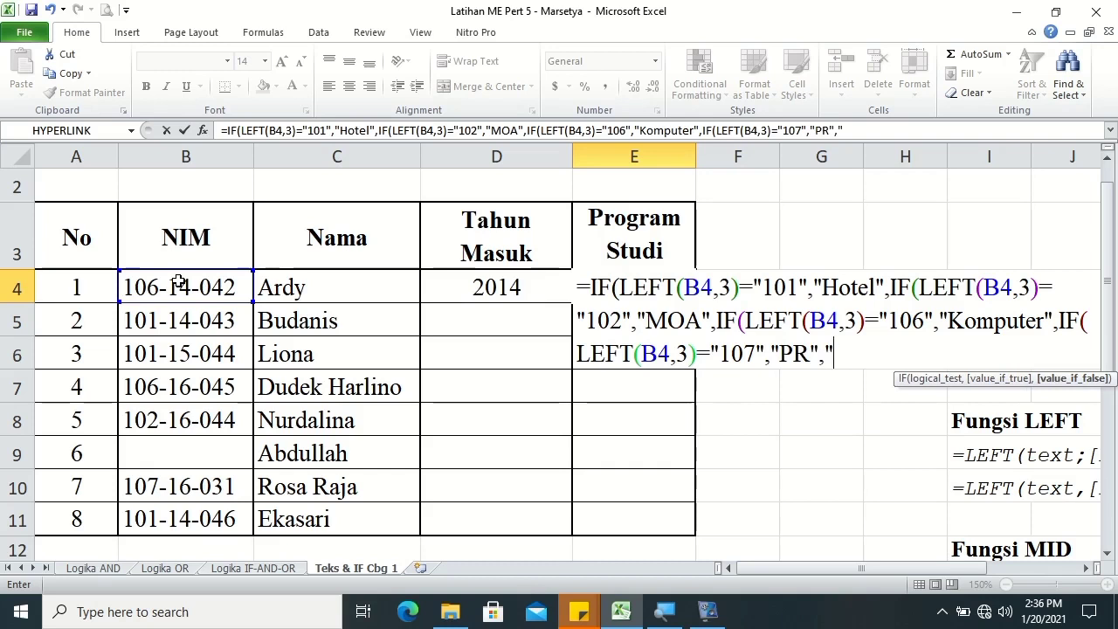
text(Salah input/kosong)
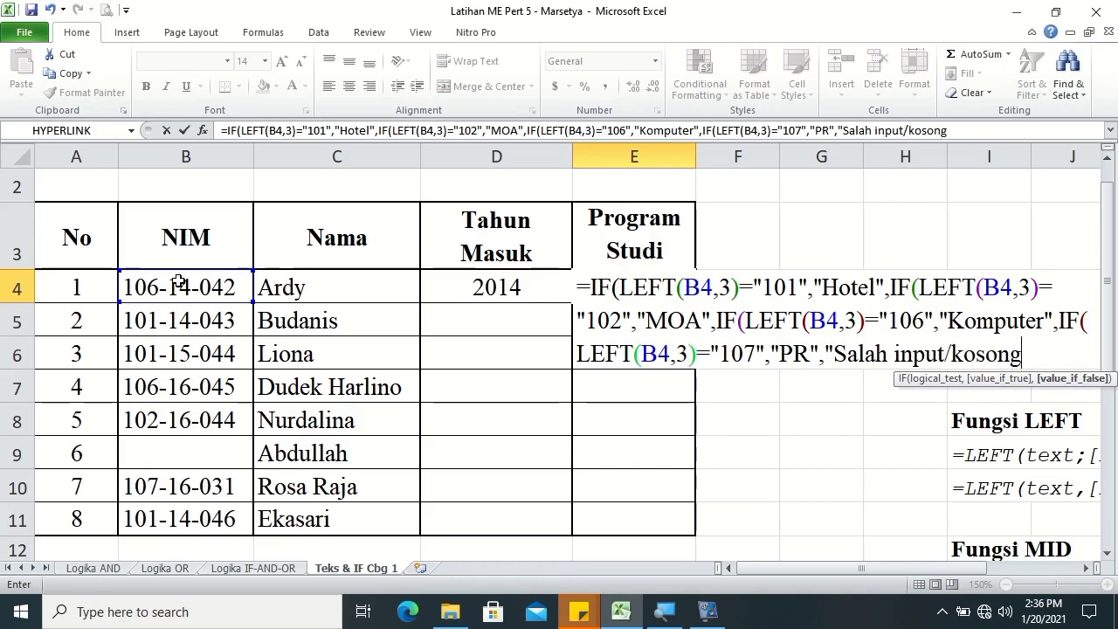
text(")
key(Return)
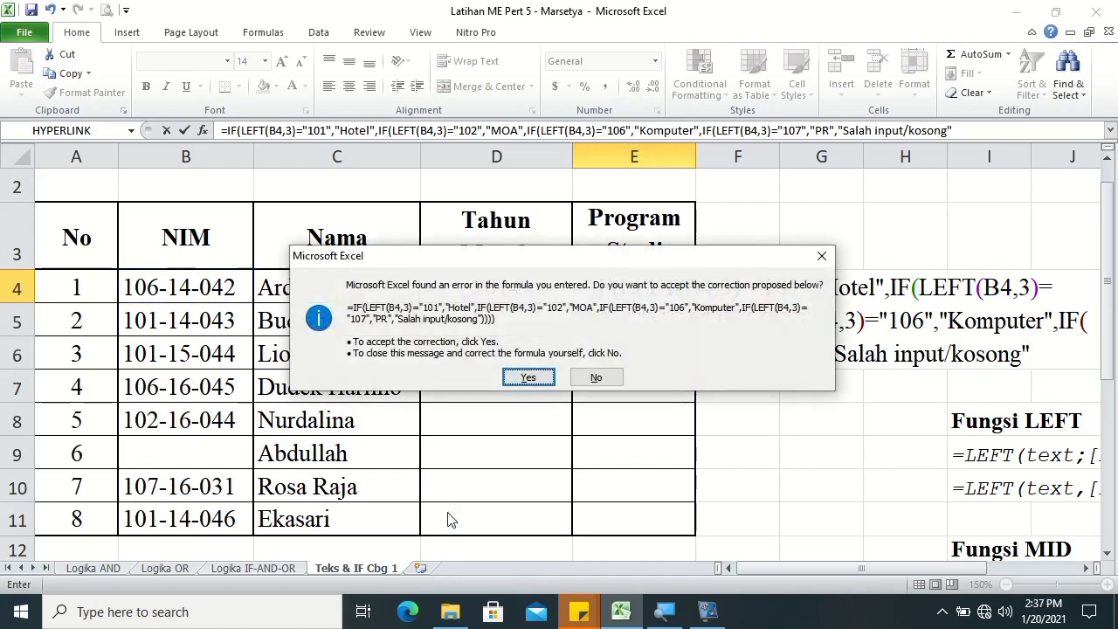
- Accept the parenthesis correction so E4 shows Komputer, then fill D4:E4 down to row 11
click(527, 377)
drag(543, 288, 601, 290)
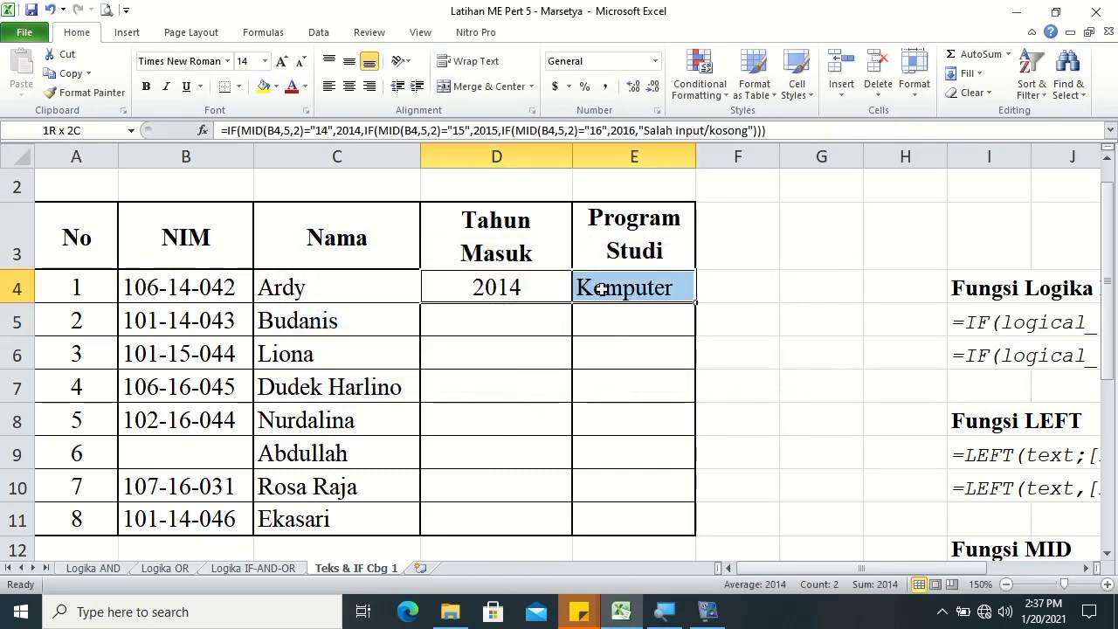
drag(695, 302, 684, 525)
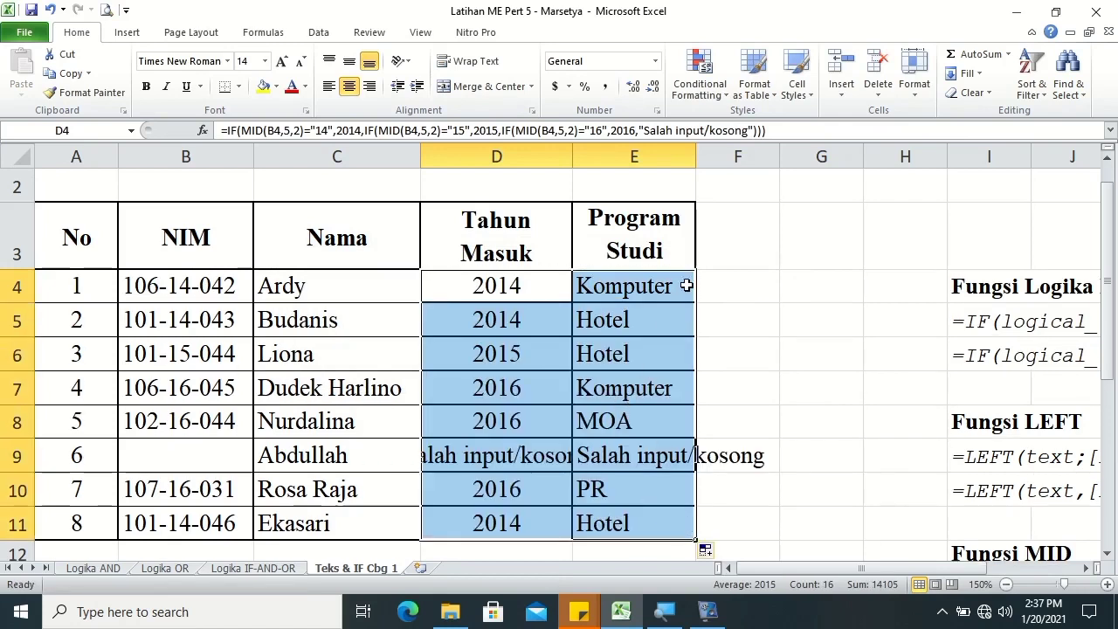
click(711, 333)
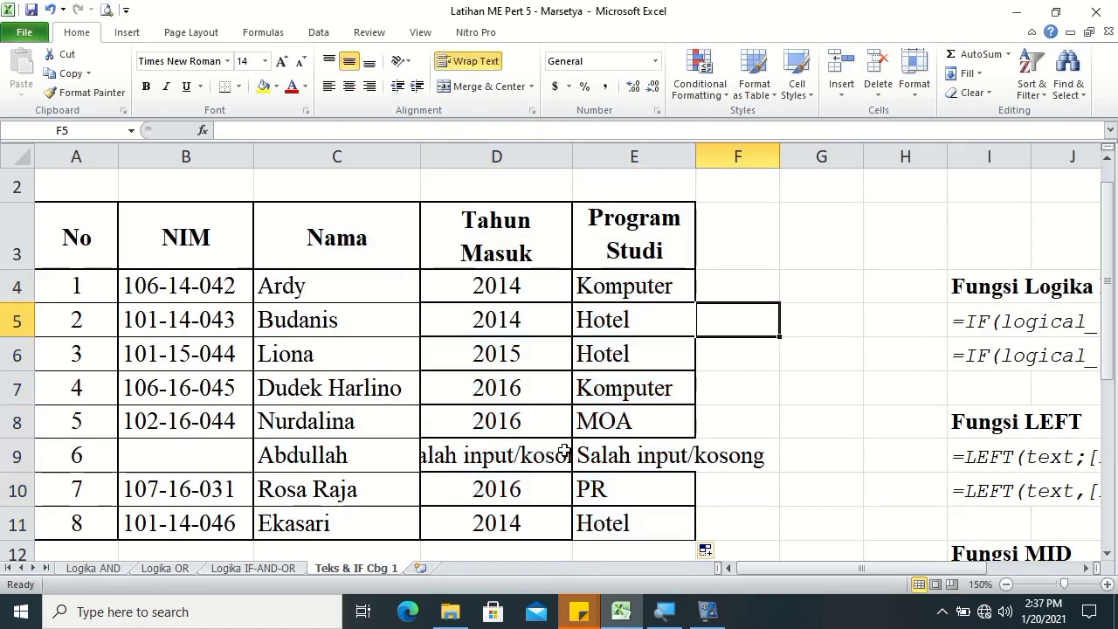
- Wrap the Salah input/kosong text in D9:E9 and widen the Program Studi column
drag(544, 451, 582, 458)
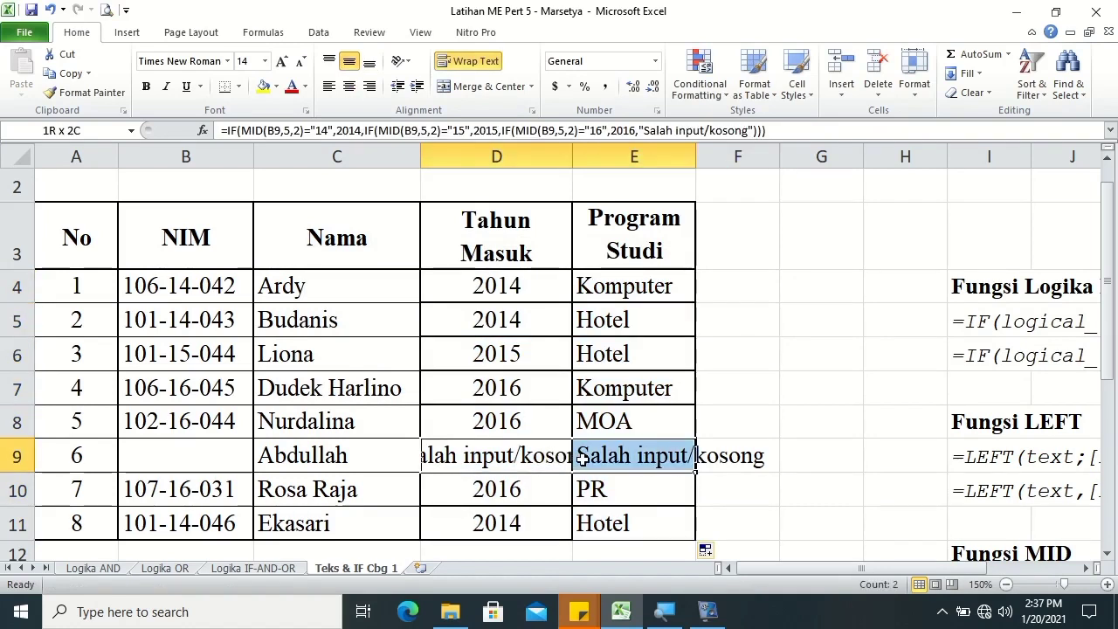
click(479, 63)
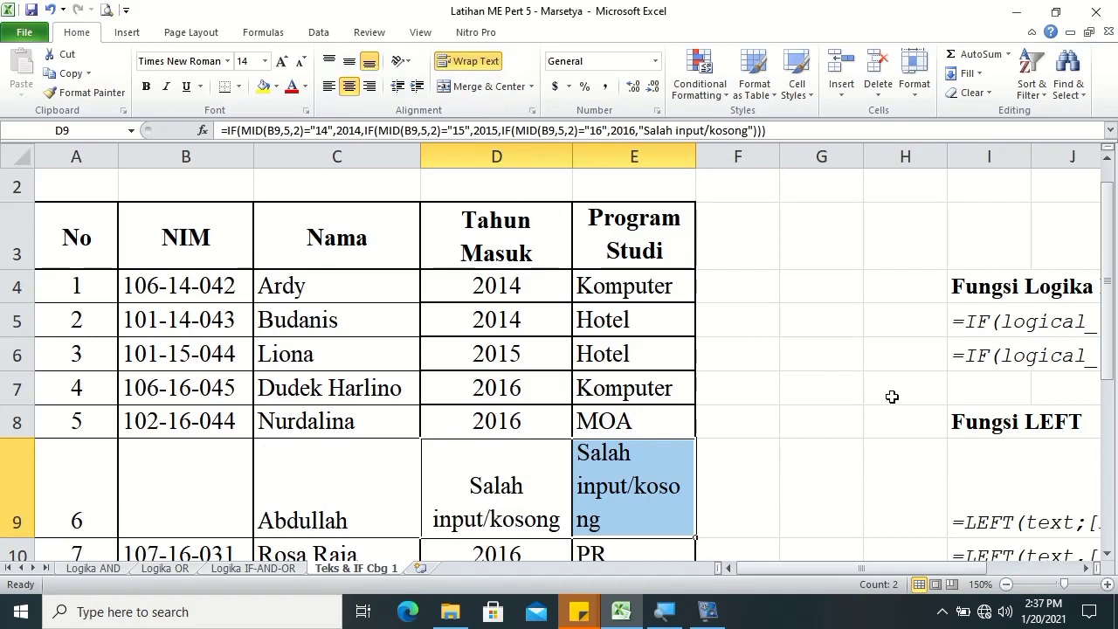
click(1107, 556)
click(697, 152)
click(635, 452)
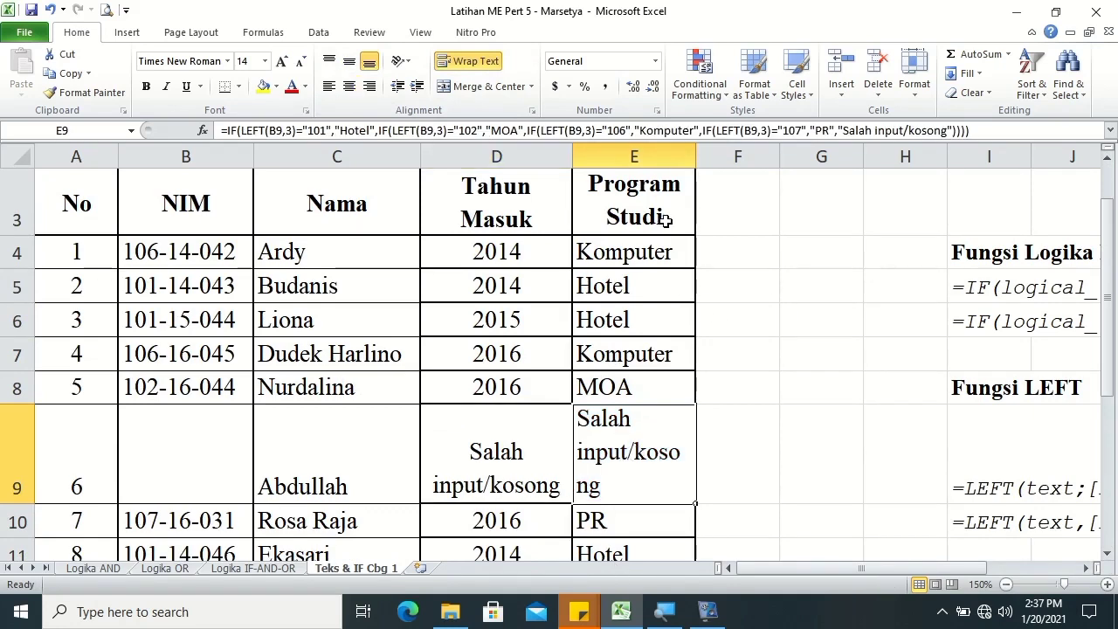
drag(696, 155, 711, 156)
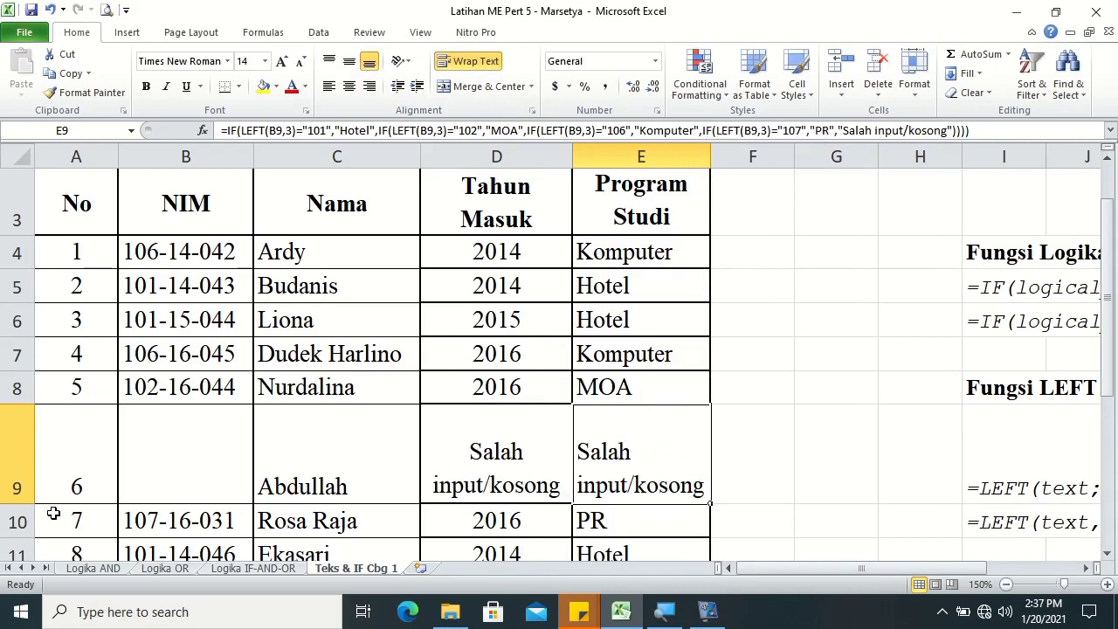
- Shorten row 9's height to fit its wrapped text
drag(20, 502, 14, 500)
click(15, 476)
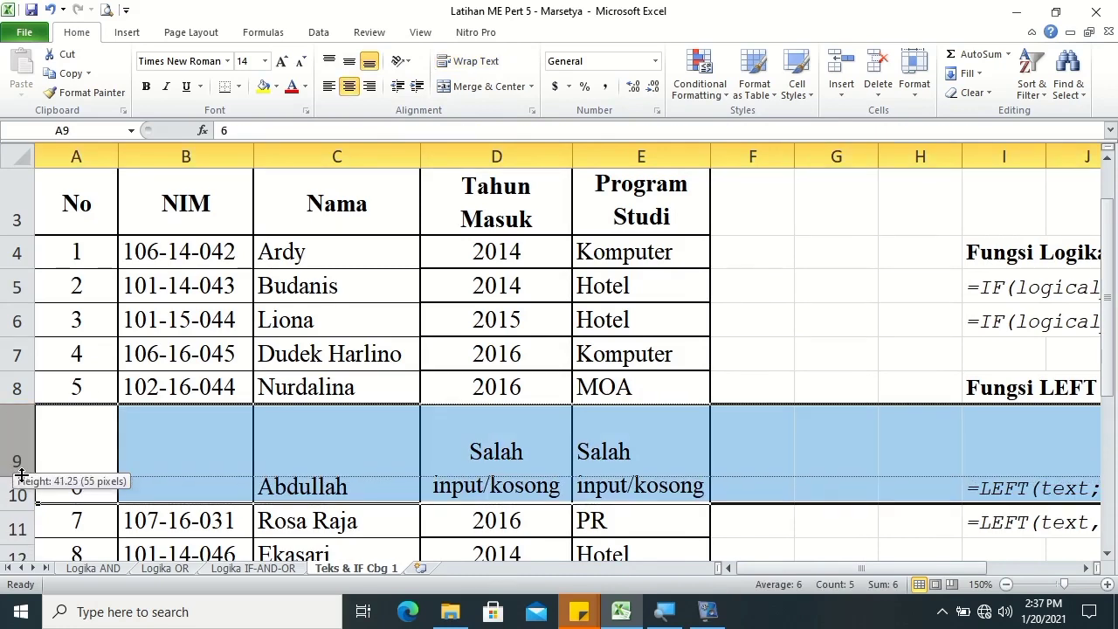
drag(18, 480, 21, 474)
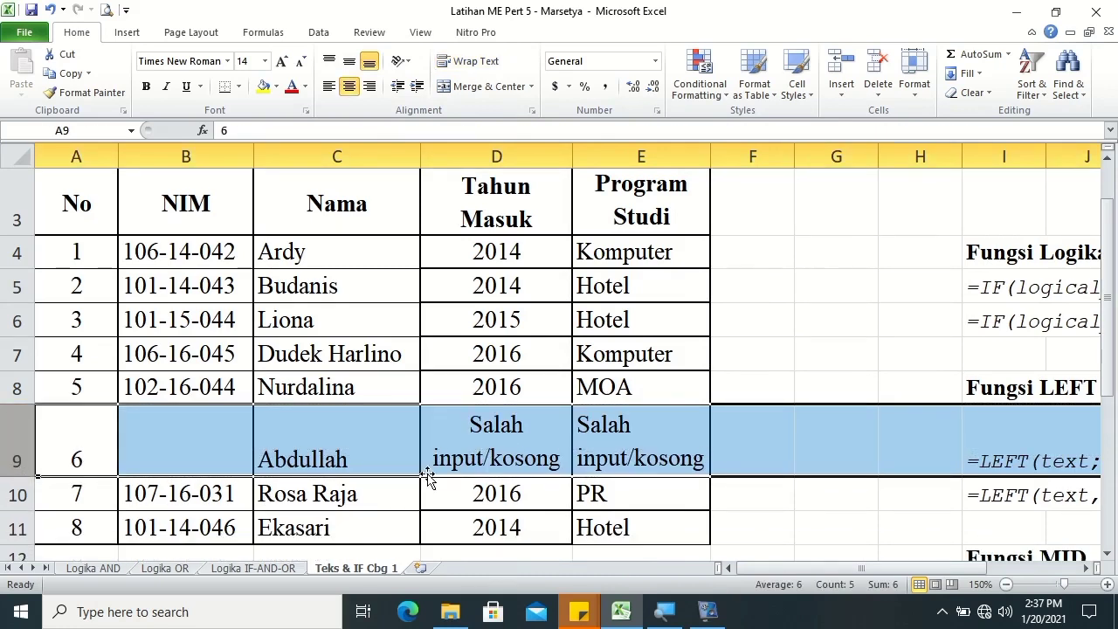
click(548, 465)
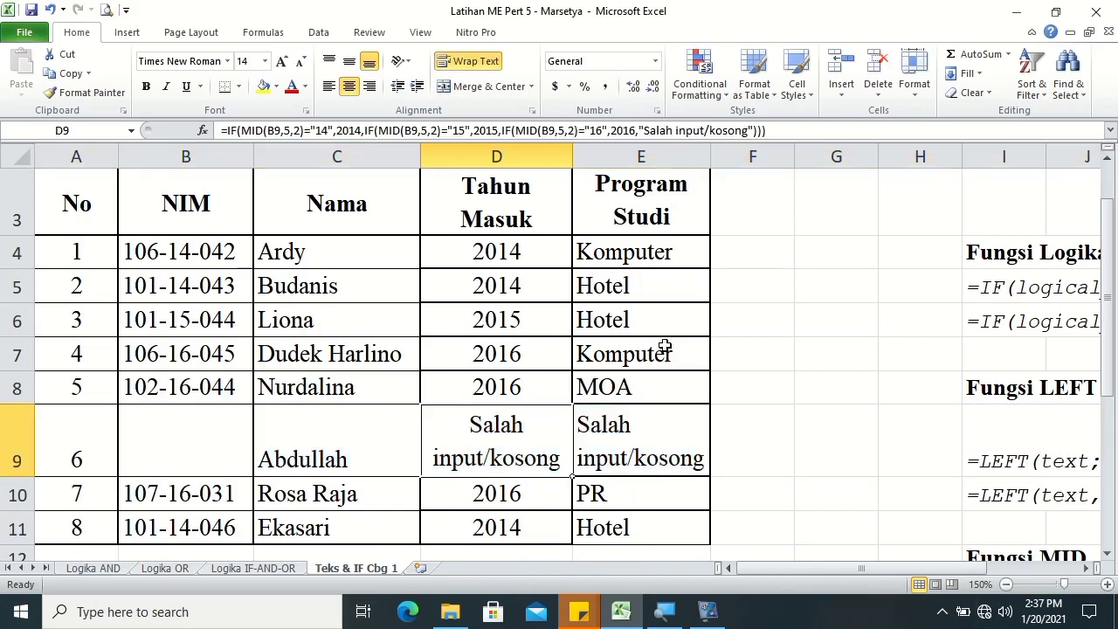
- Give D4:E11 thin bottom and inside horizontal borders through Format Cells
drag(492, 251, 625, 524)
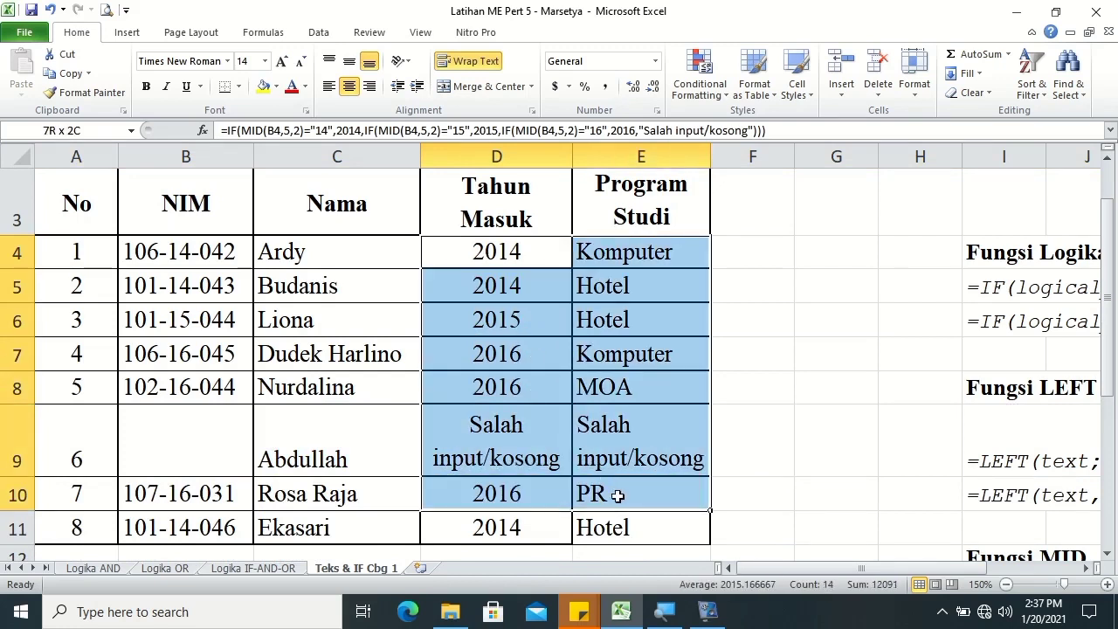
right_click(625, 525)
click(650, 454)
click(657, 410)
click(496, 371)
click(655, 380)
click(779, 572)
click(779, 407)
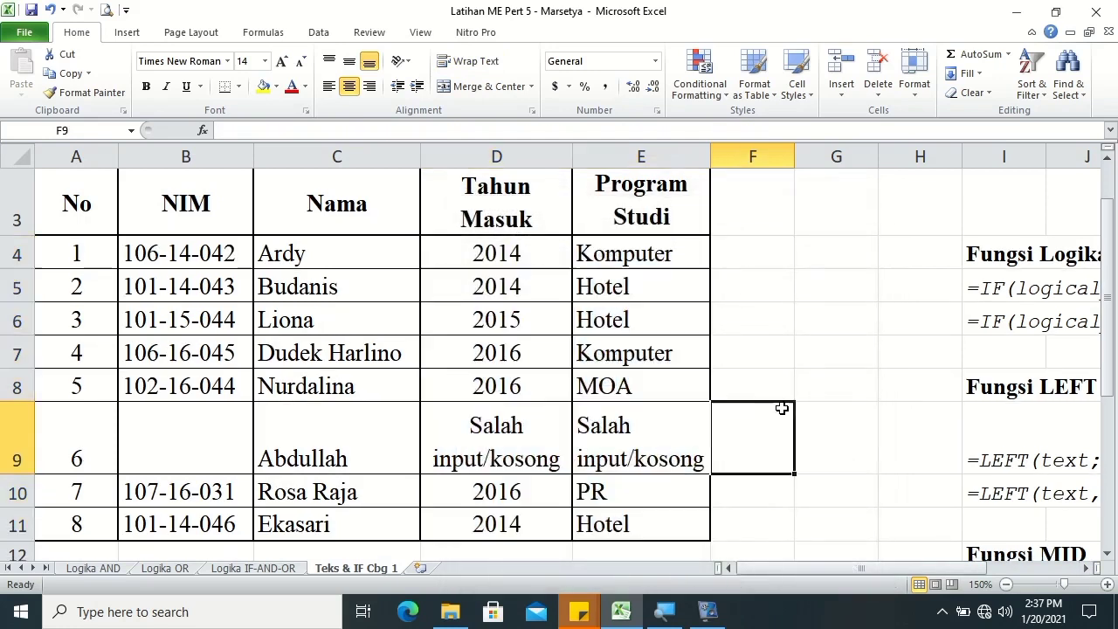
- Vertically centre all table rows A4:E11 with Middle Align
click(344, 442)
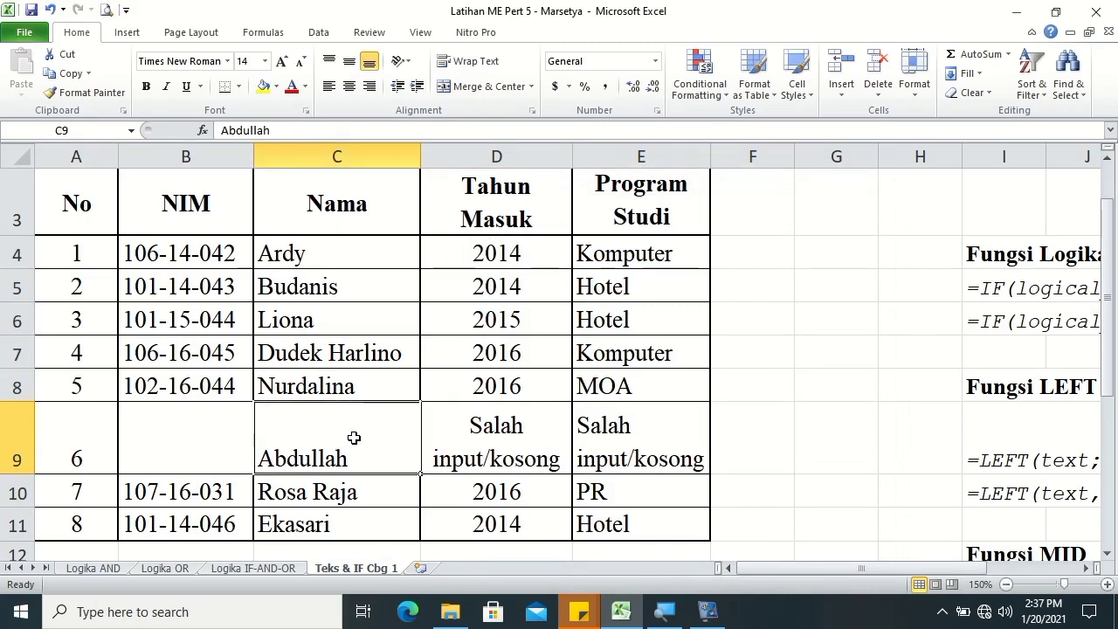
click(37, 443)
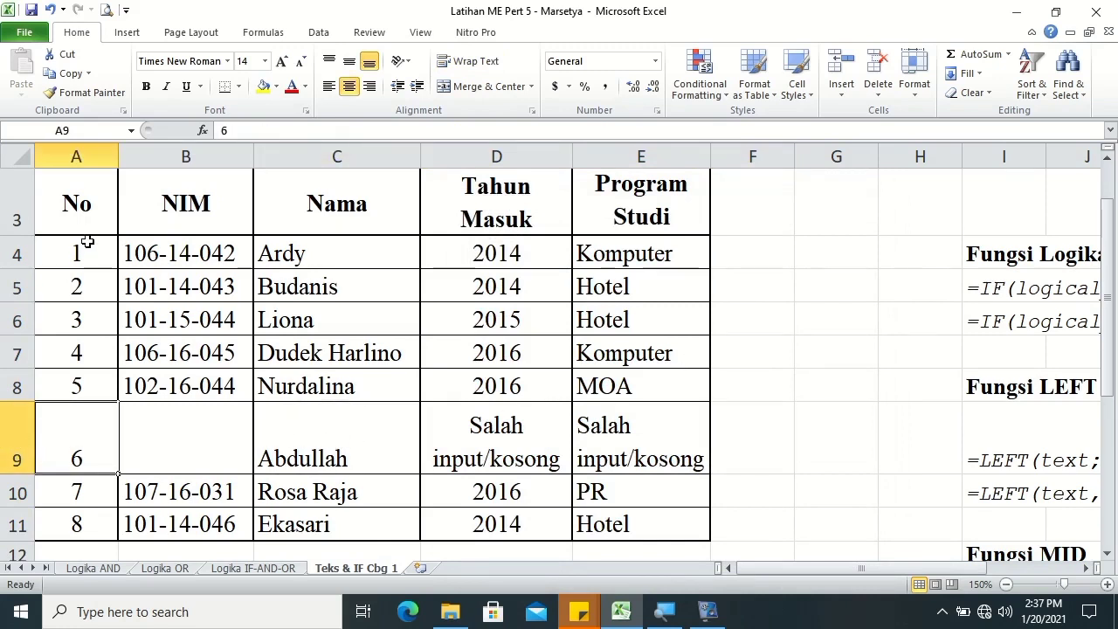
drag(87, 249, 624, 522)
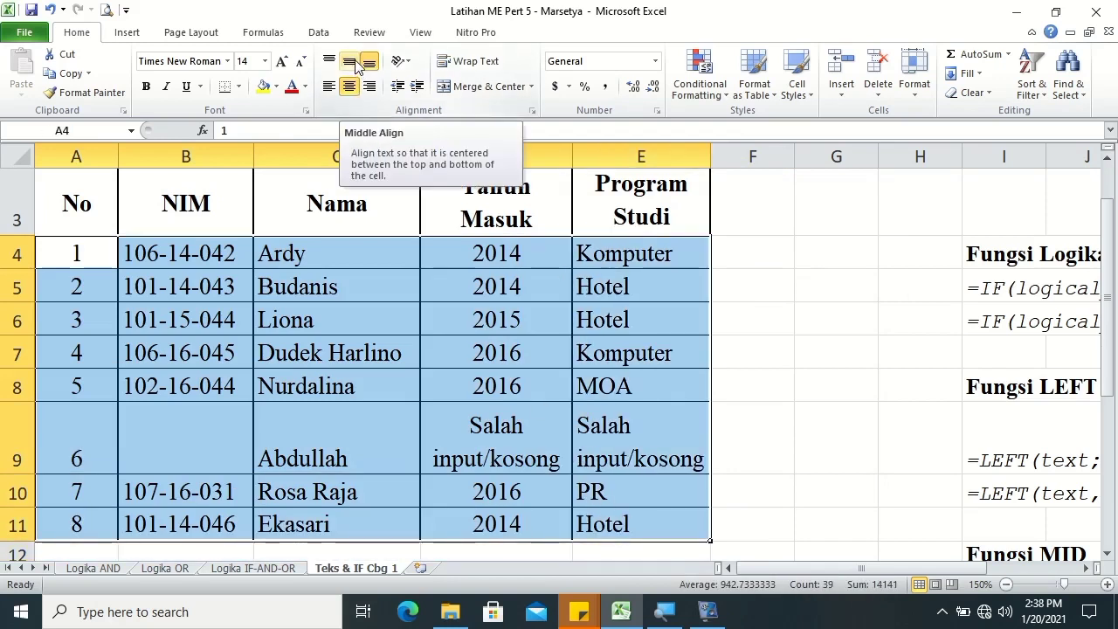
click(356, 64)
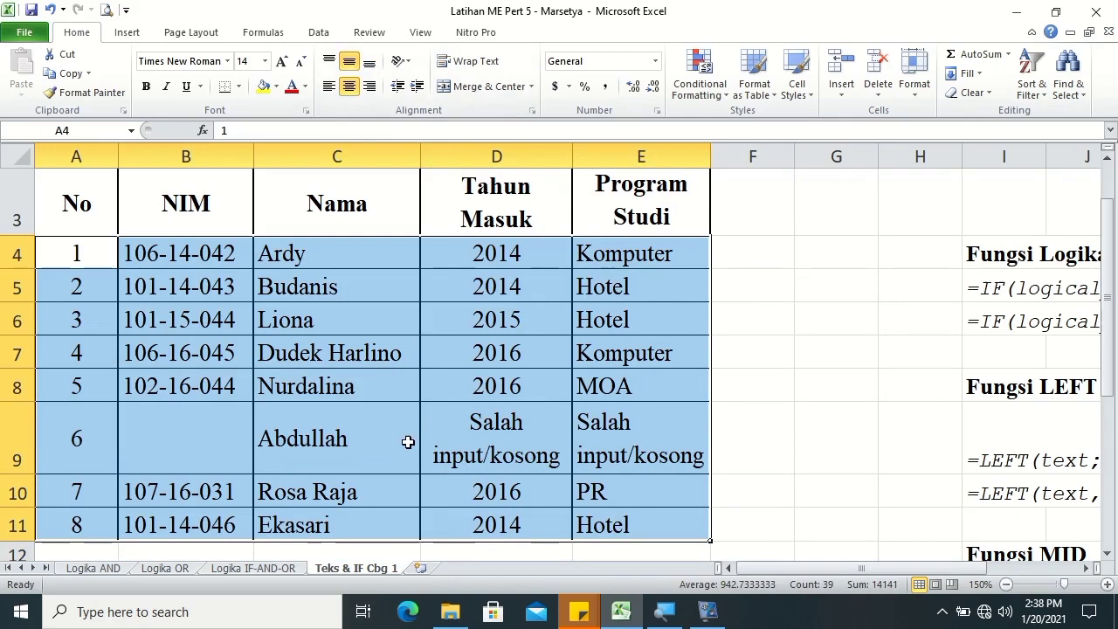
click(801, 431)
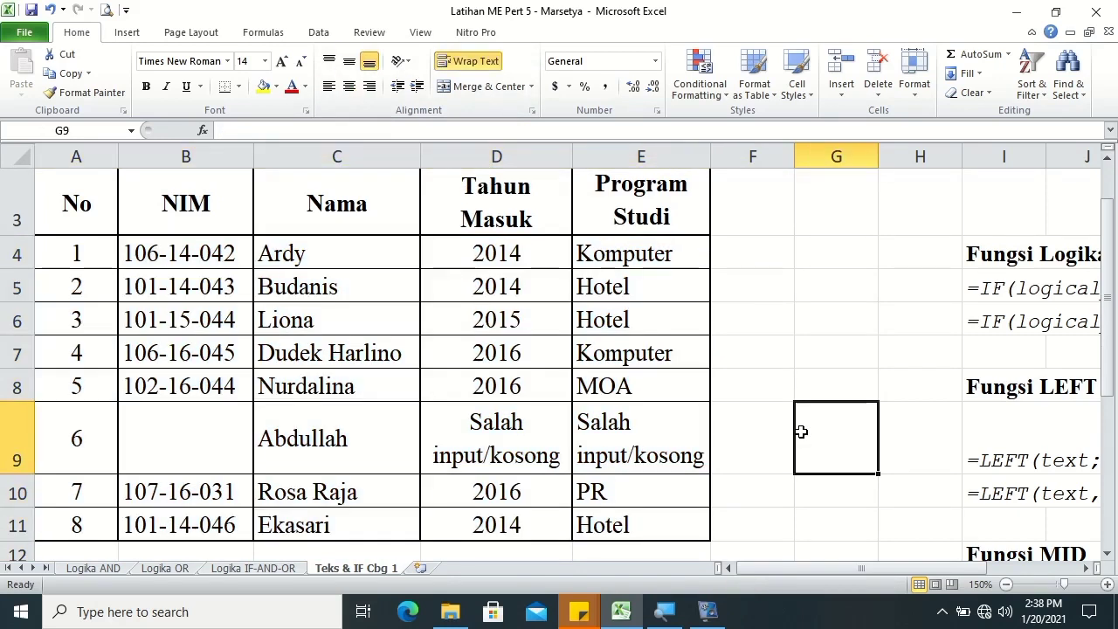
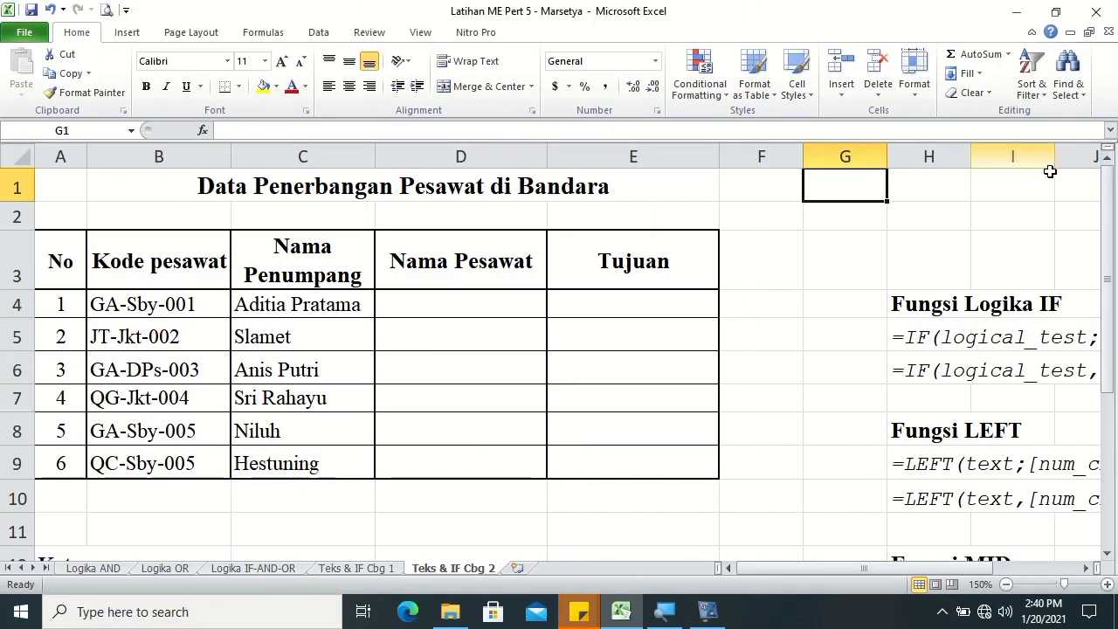
- Review the Data Penerbangan table, checking the title cell and the last Tujuan cell
scroll(1076, 406, down, 1)
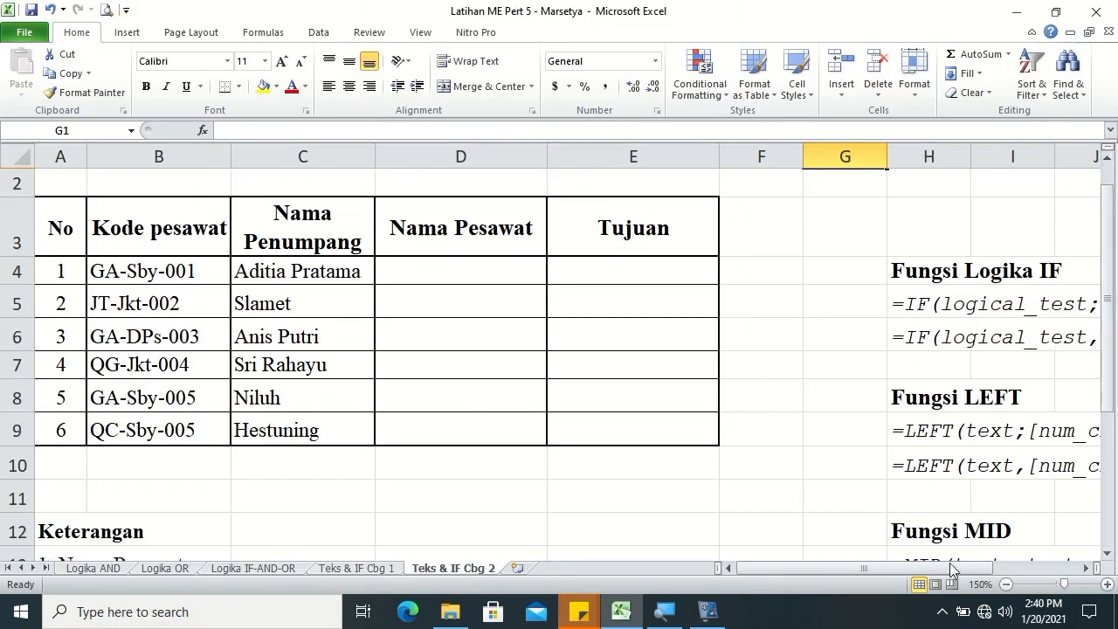
drag(954, 567, 1037, 568)
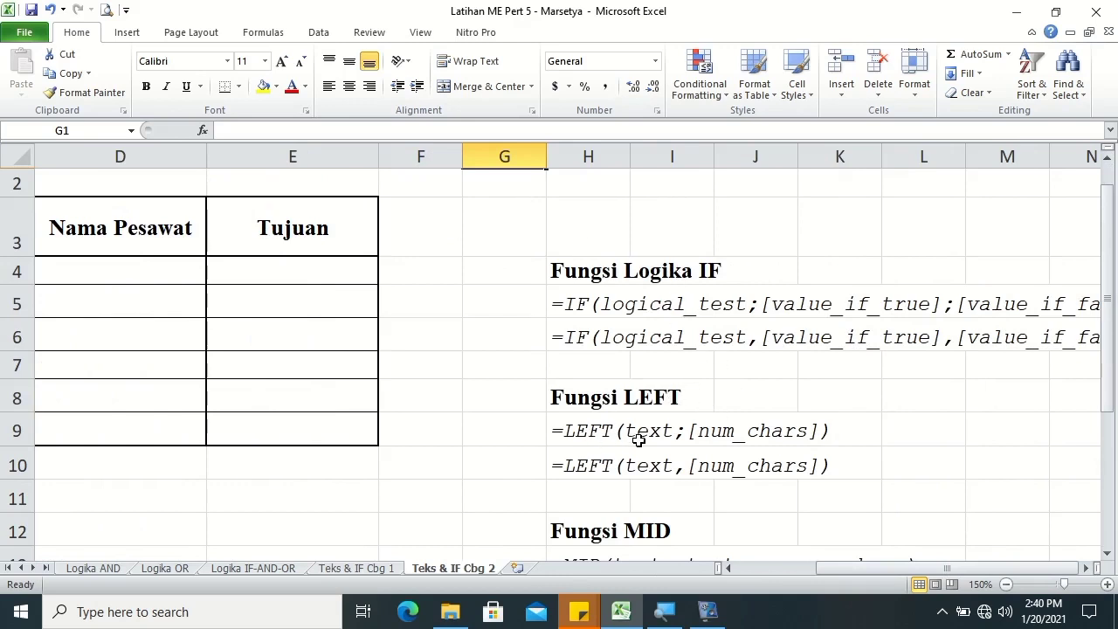
mouse_move(1109, 308)
mouse_down()
mouse_move(1109, 373)
mouse_move(1107, 188)
mouse_up()
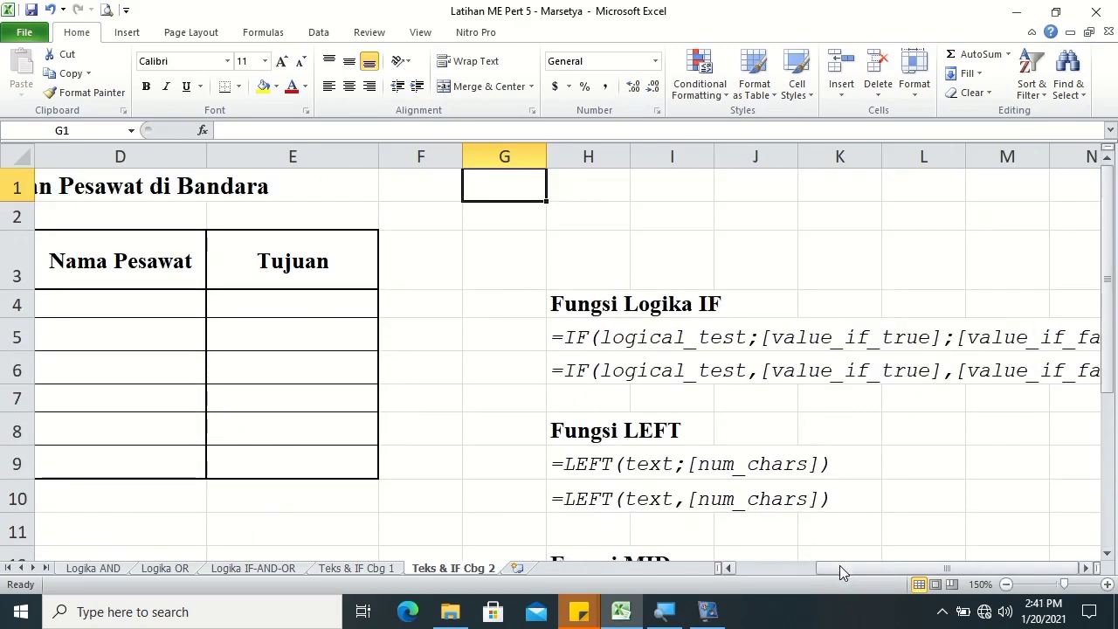
drag(839, 568, 723, 583)
click(301, 193)
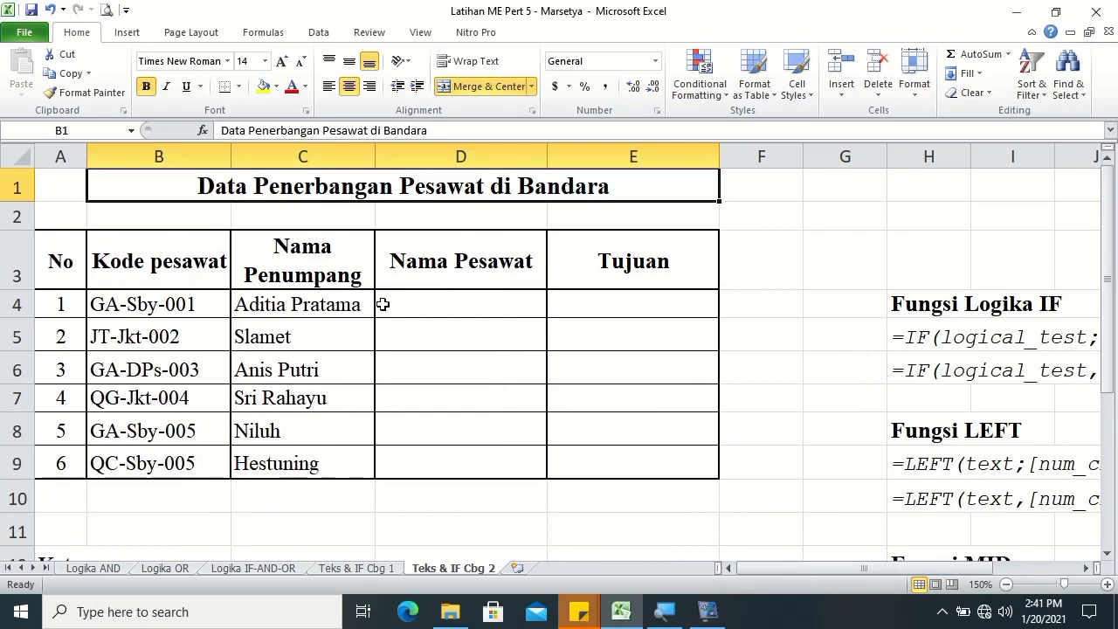
click(550, 453)
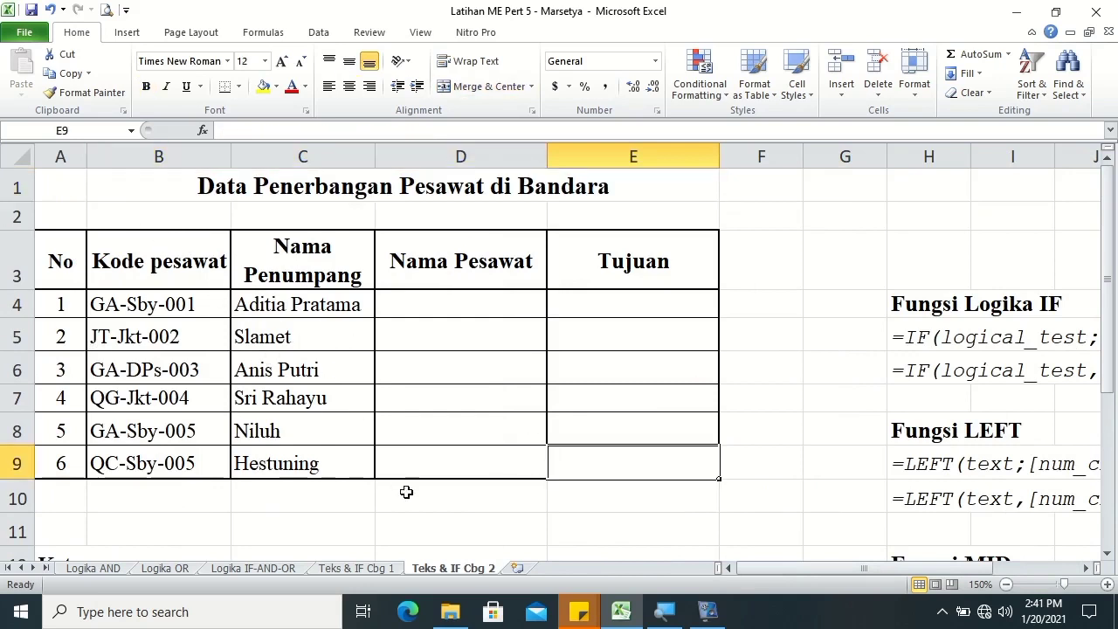
click(470, 498)
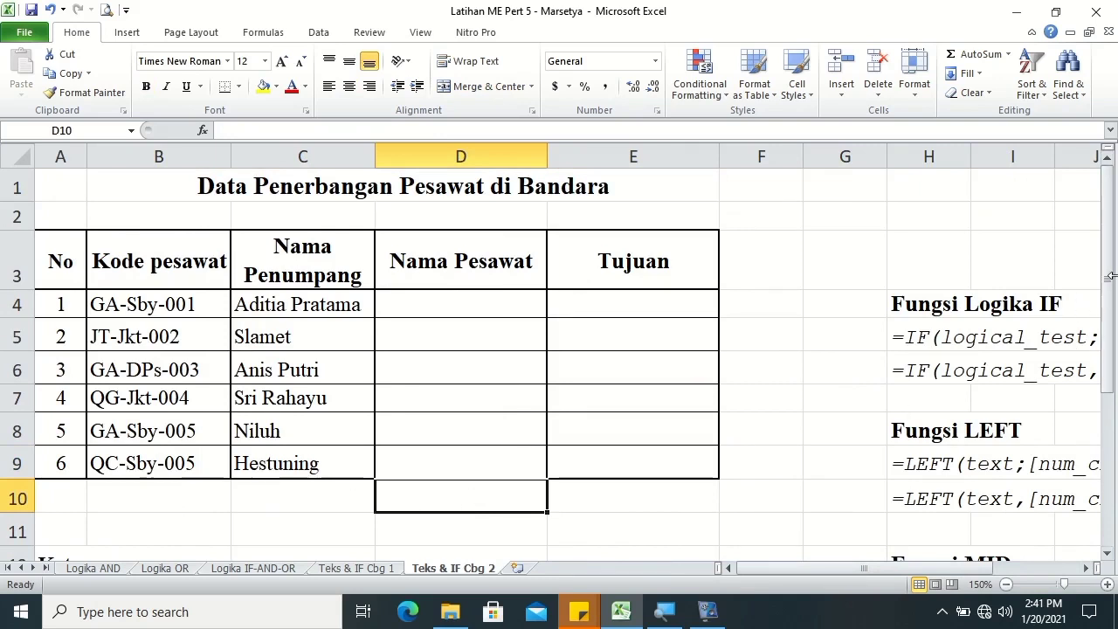
drag(1107, 281, 1107, 306)
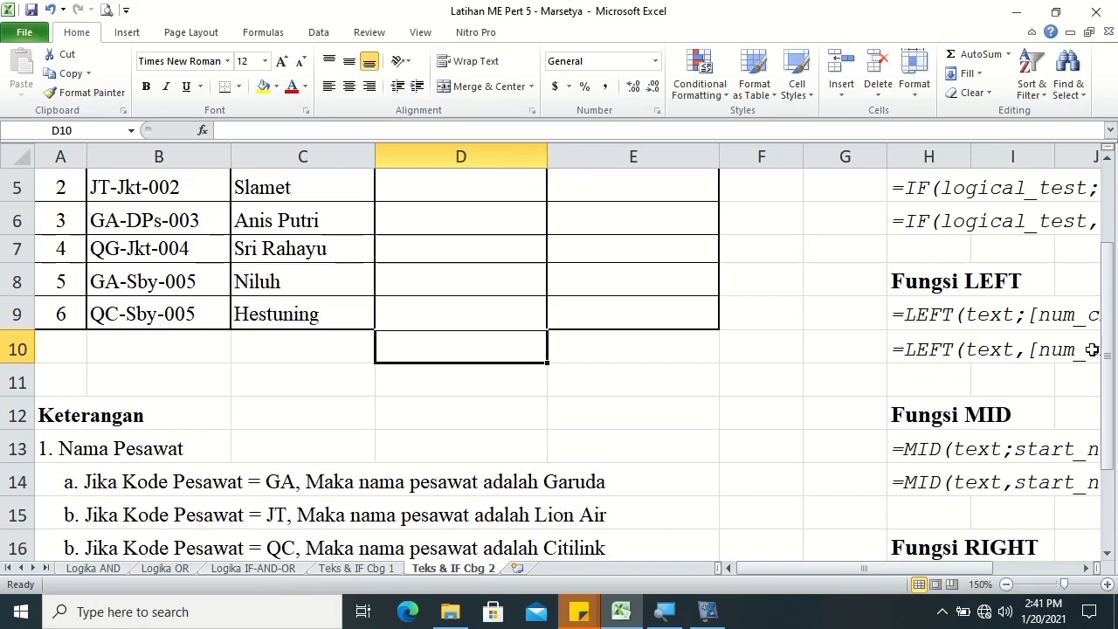
drag(1110, 354, 1107, 419)
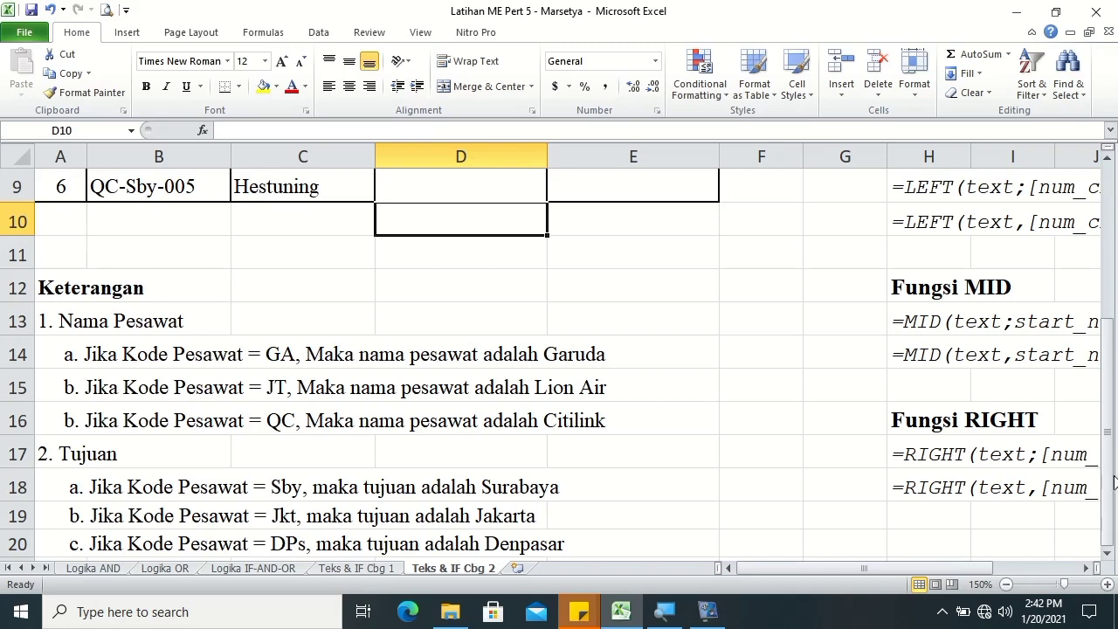
drag(1113, 482, 1111, 463)
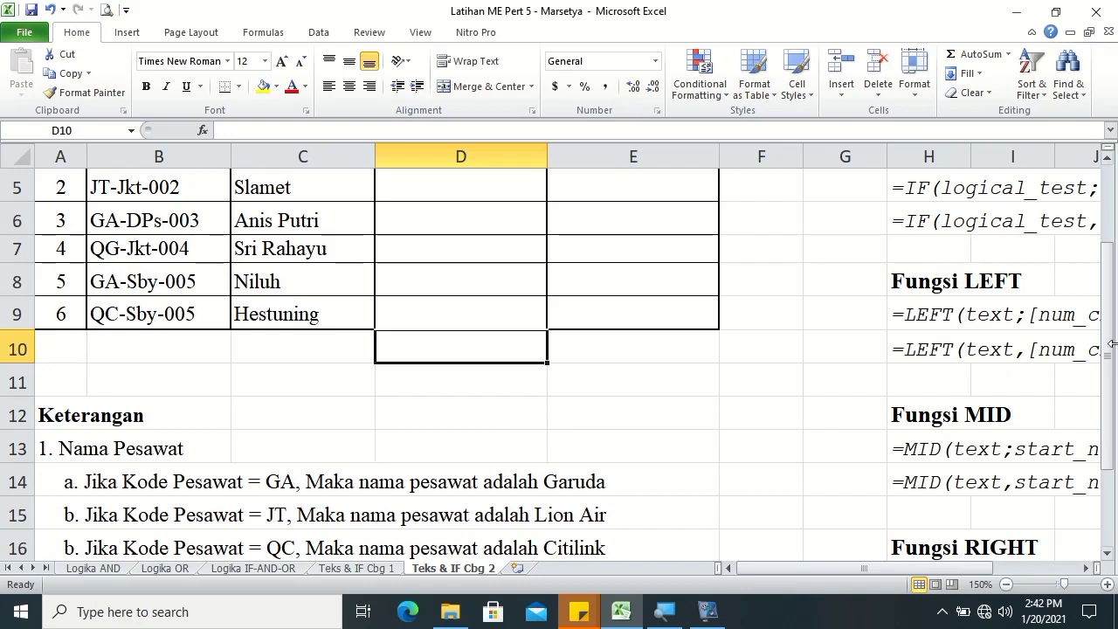
drag(1111, 343, 1111, 343)
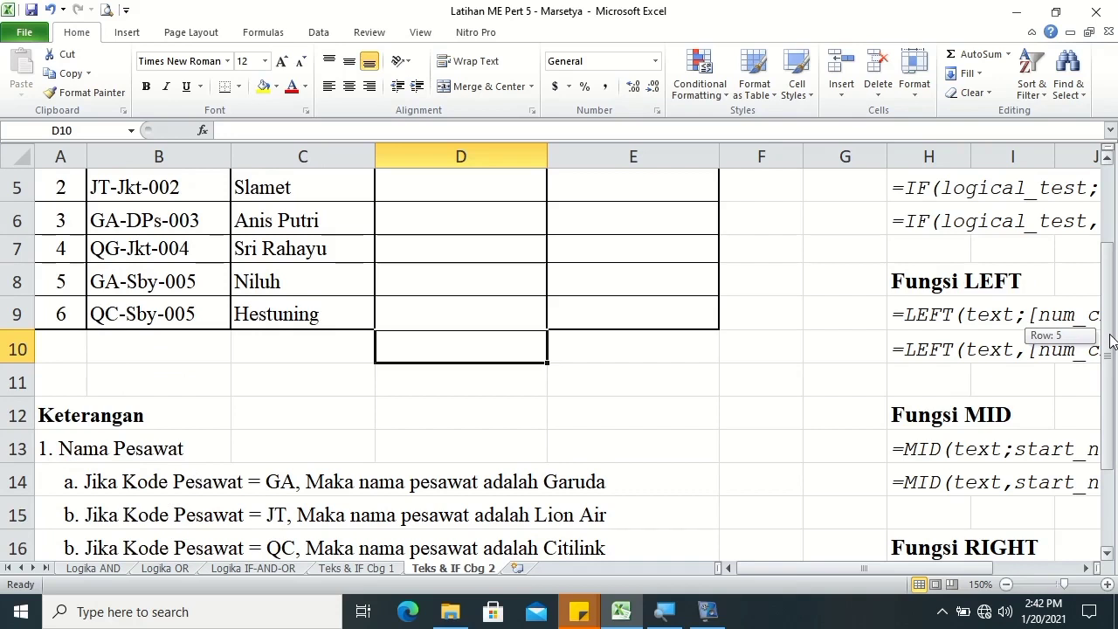
drag(1111, 343, 1112, 410)
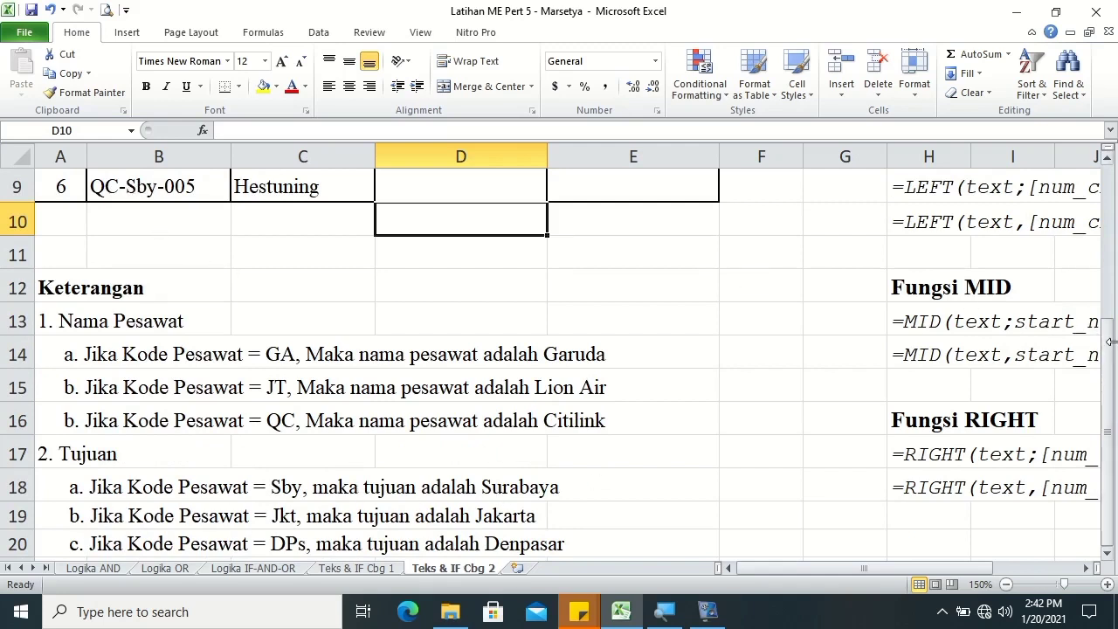
drag(1110, 348, 1114, 209)
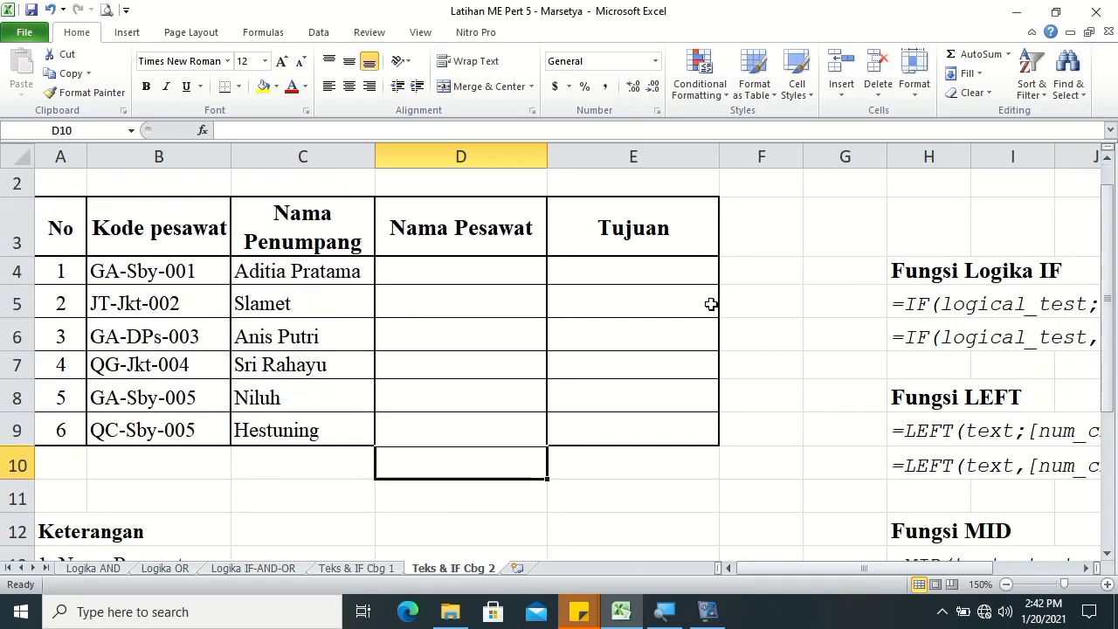
- In D4, start the formula =IF(LEFT(B4,2 to test the first two code characters
click(441, 268)
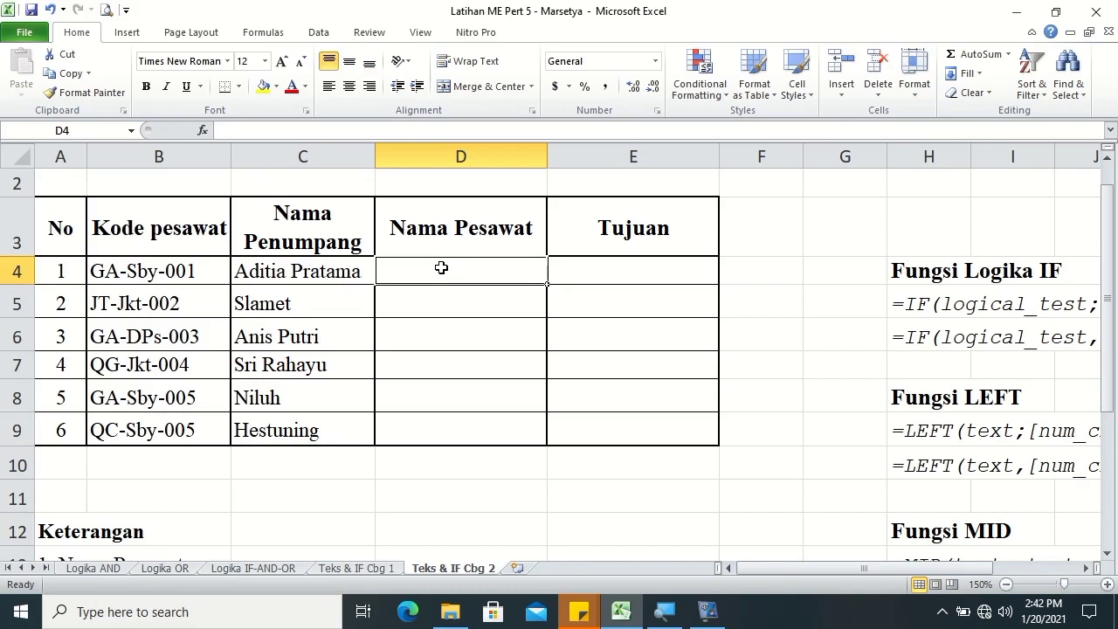
text(=)
key(BackSpace)
key(Tab)
text(l)
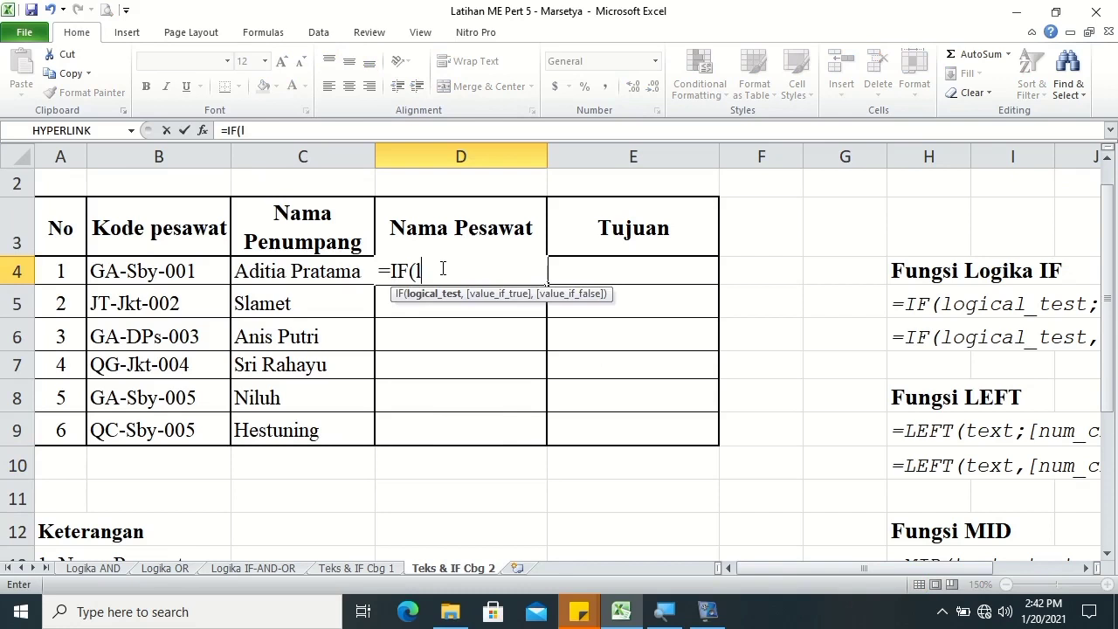
text(e)
key(Tab)
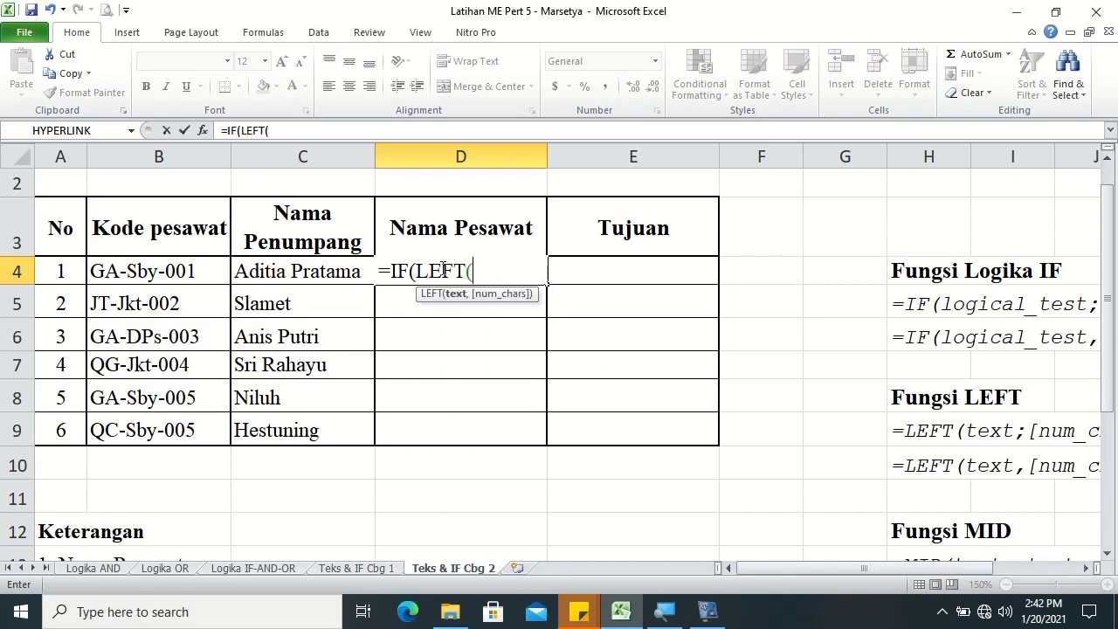
click(184, 271)
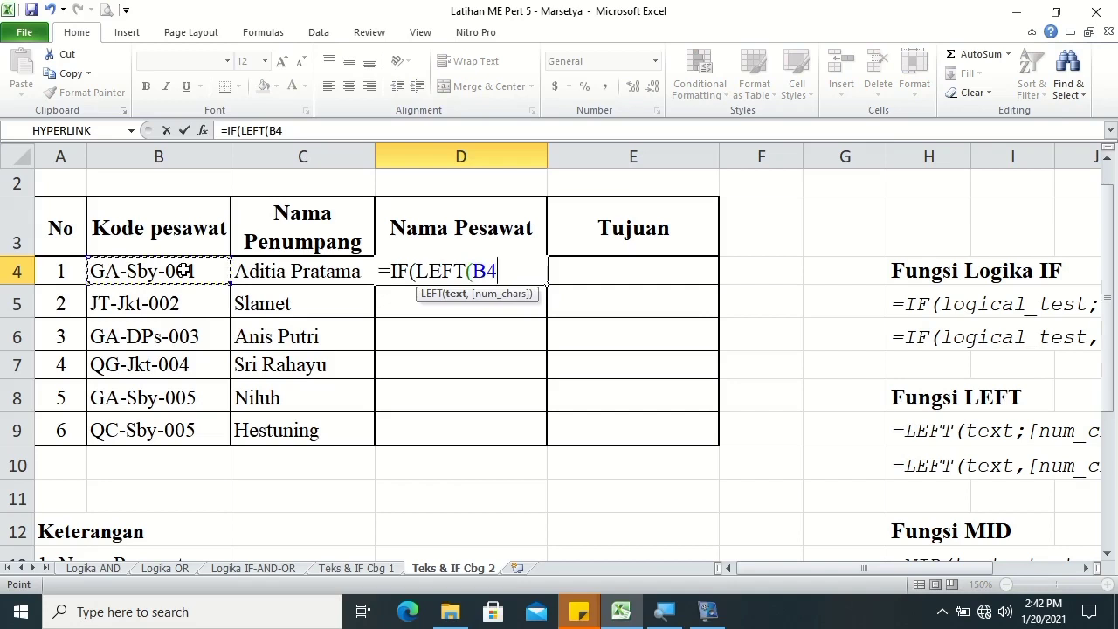
text(,)
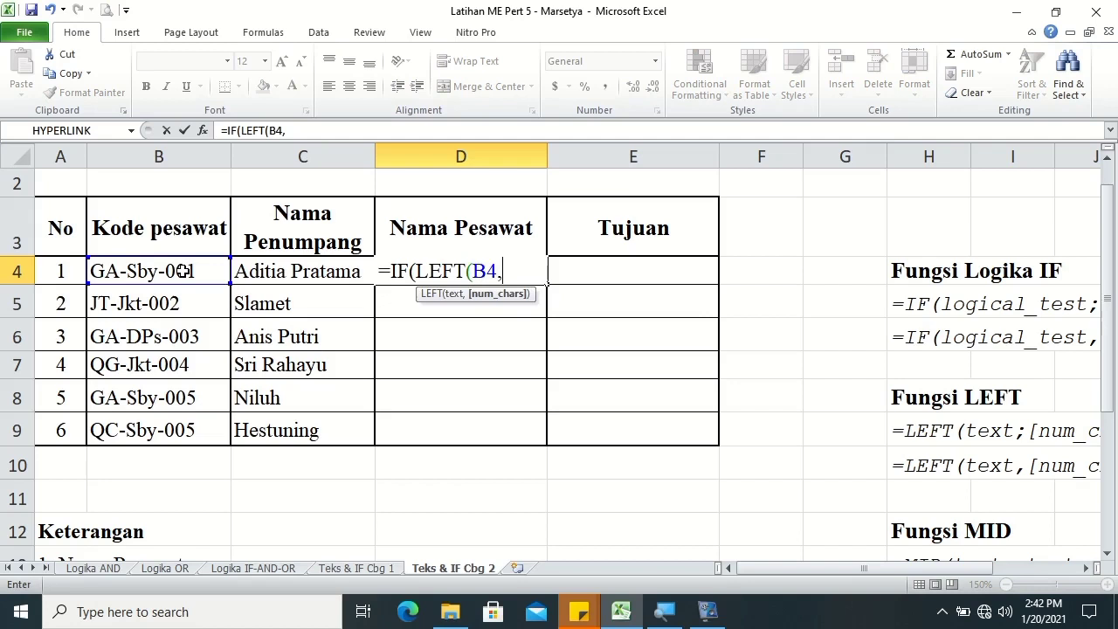
text(2)
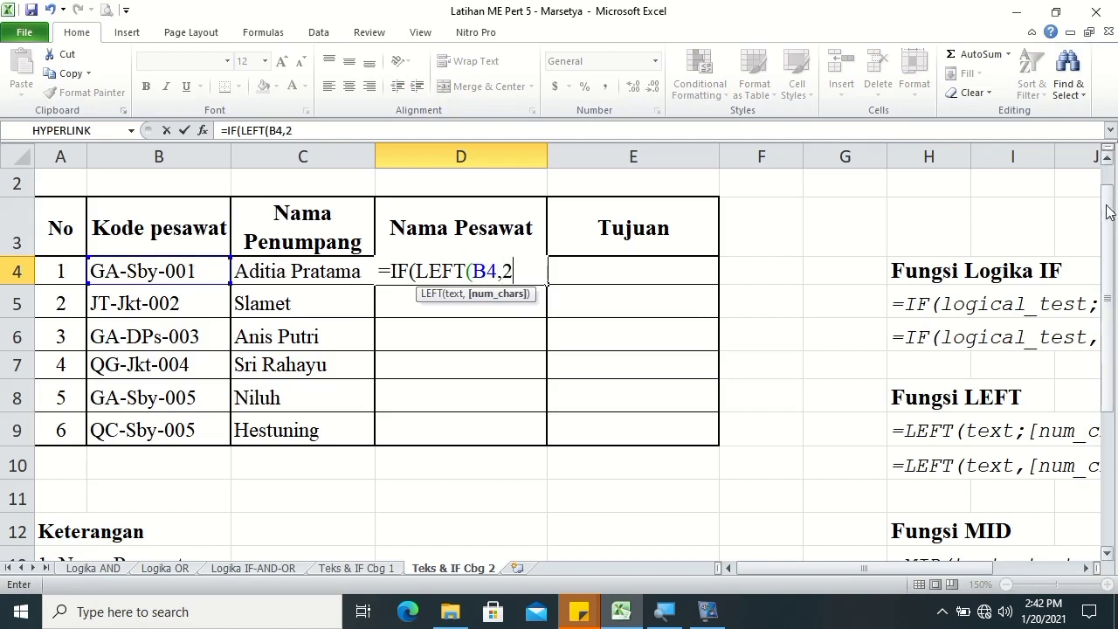
- Continue D4 with ="GA","Garuda" and begin a second nested IF(LEFT( test
scroll(956, 454, down, 2)
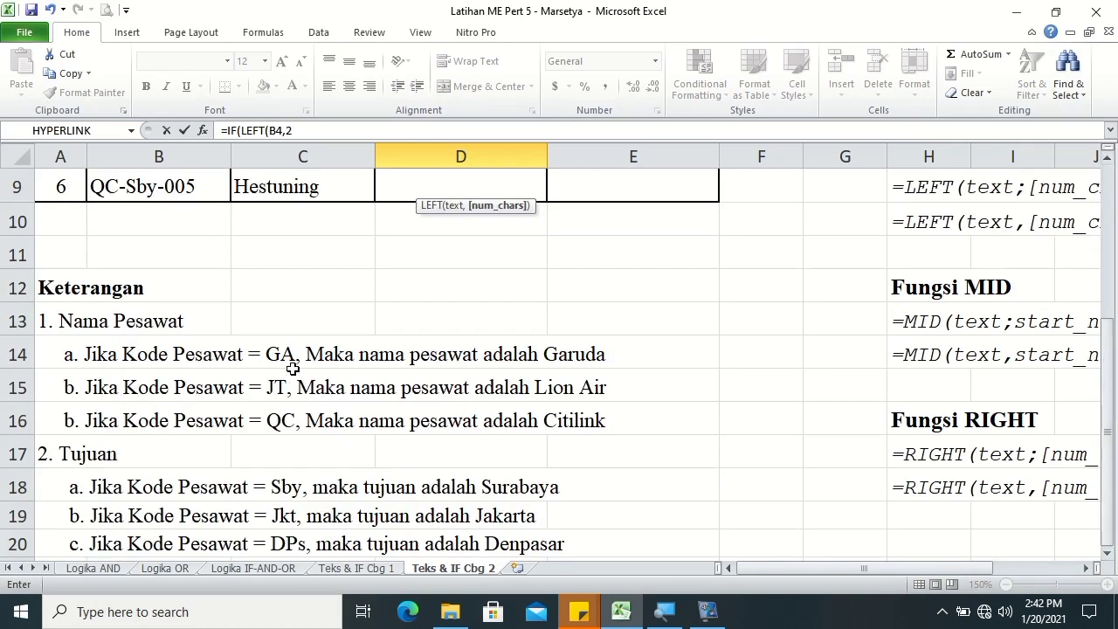
drag(1107, 367, 1107, 241)
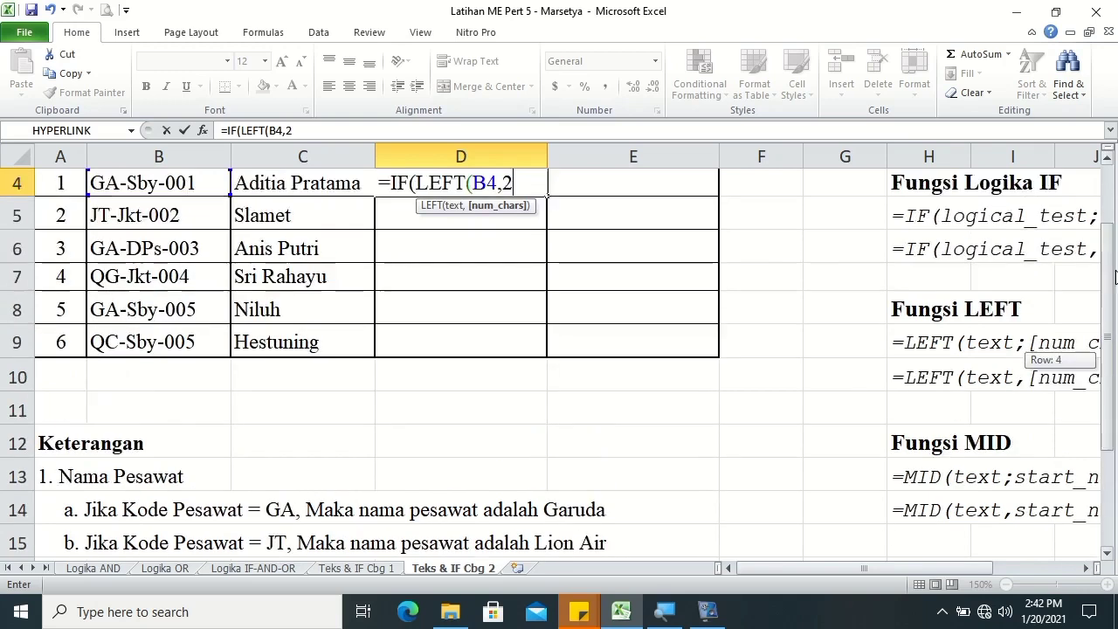
text(,)
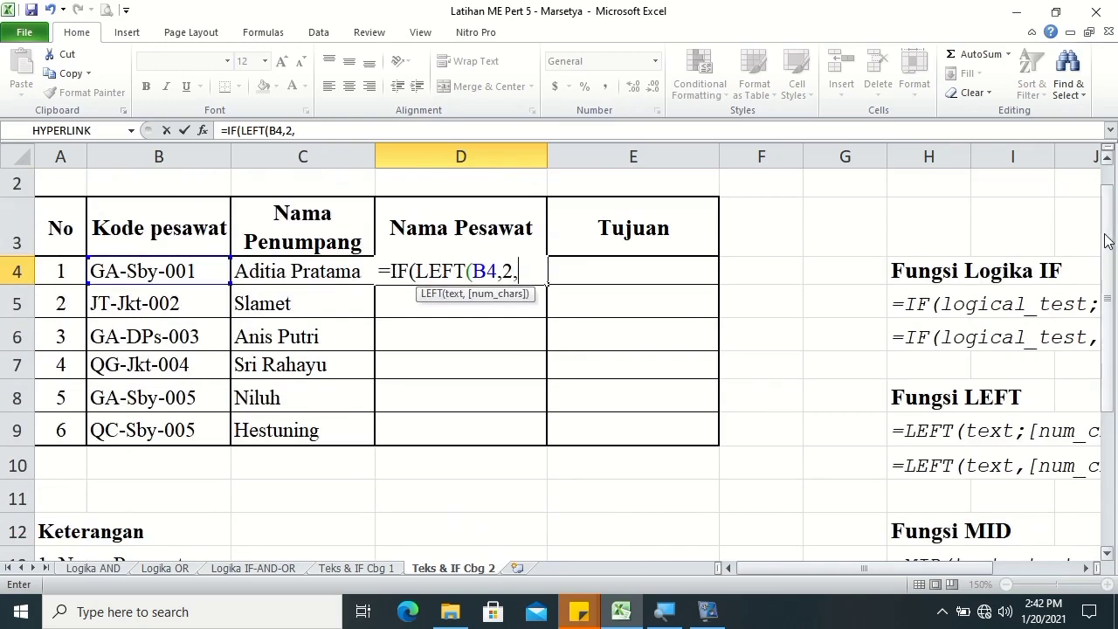
key(BackSpace)
text())
text(=)
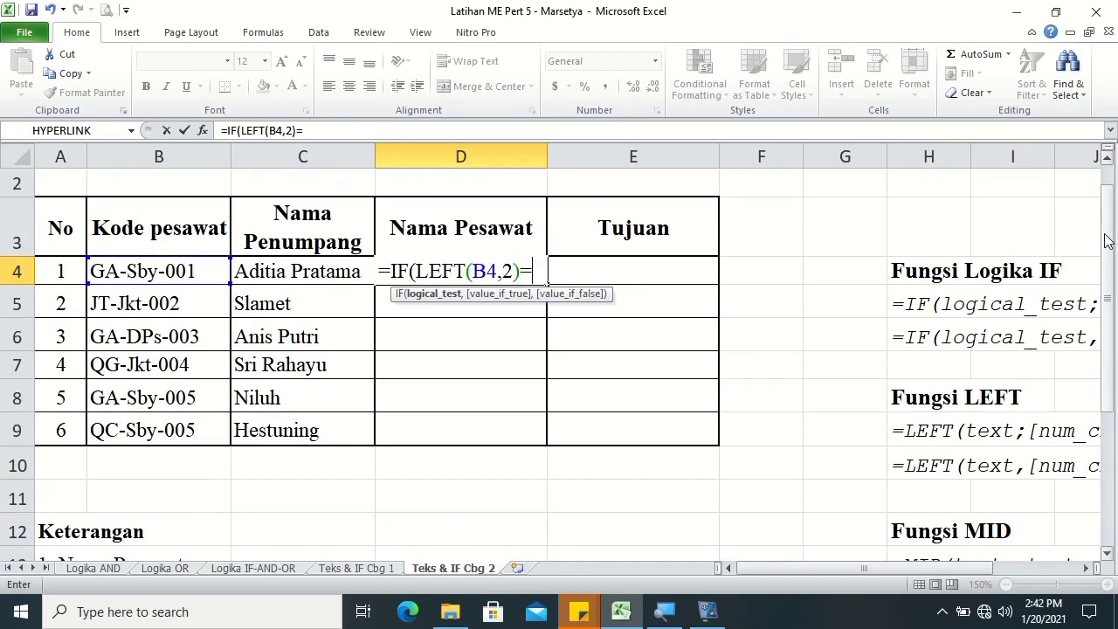
text(")
text(GA",)
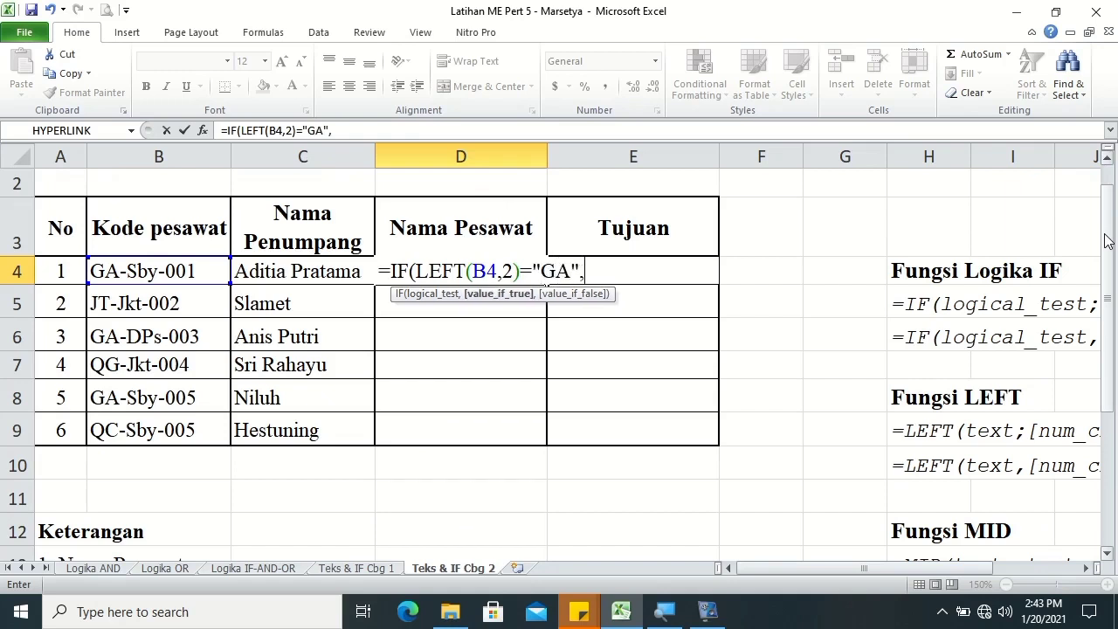
text("Garuda)
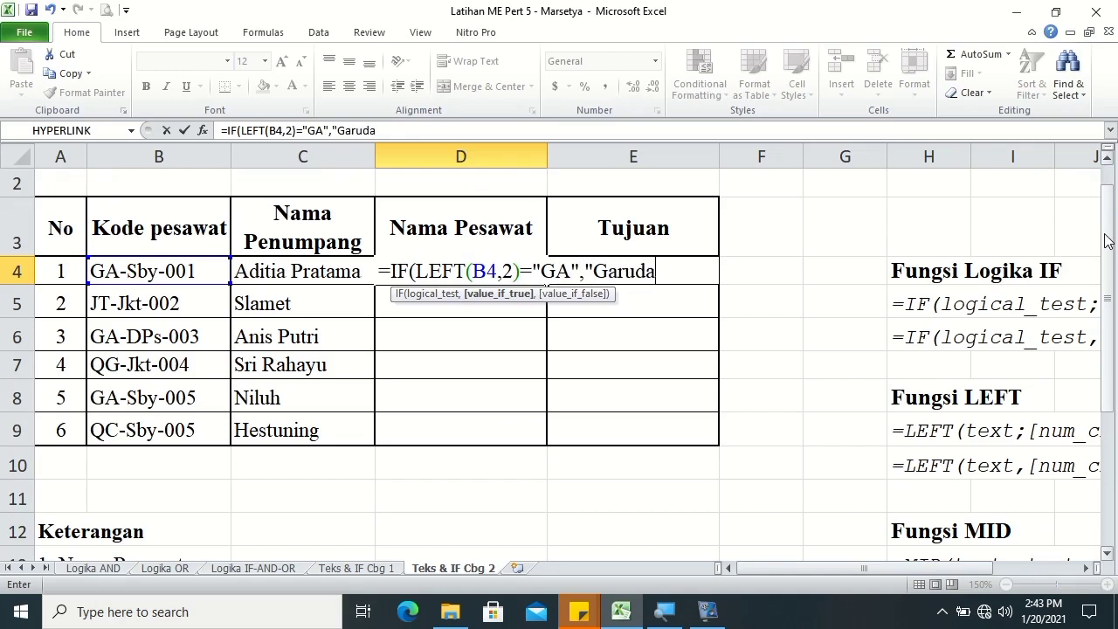
text(")
text(,if(le)
- Add LEFT(B4,2) tests mapping "JT" to "Lion Air" and "QC" to Citilink
key(Tab)
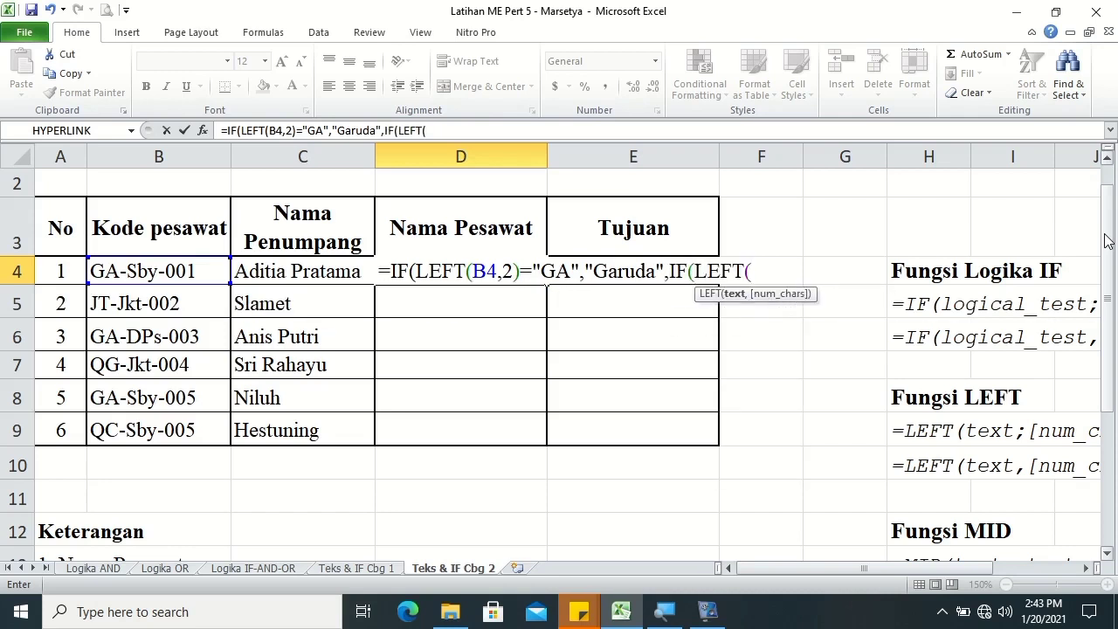
click(156, 273)
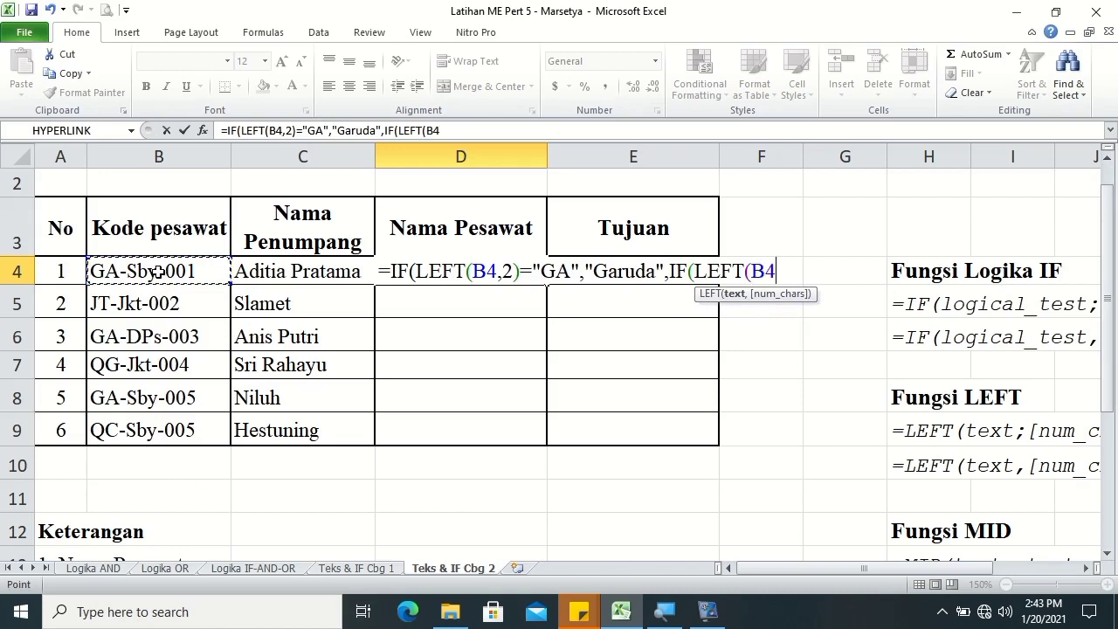
text(,)
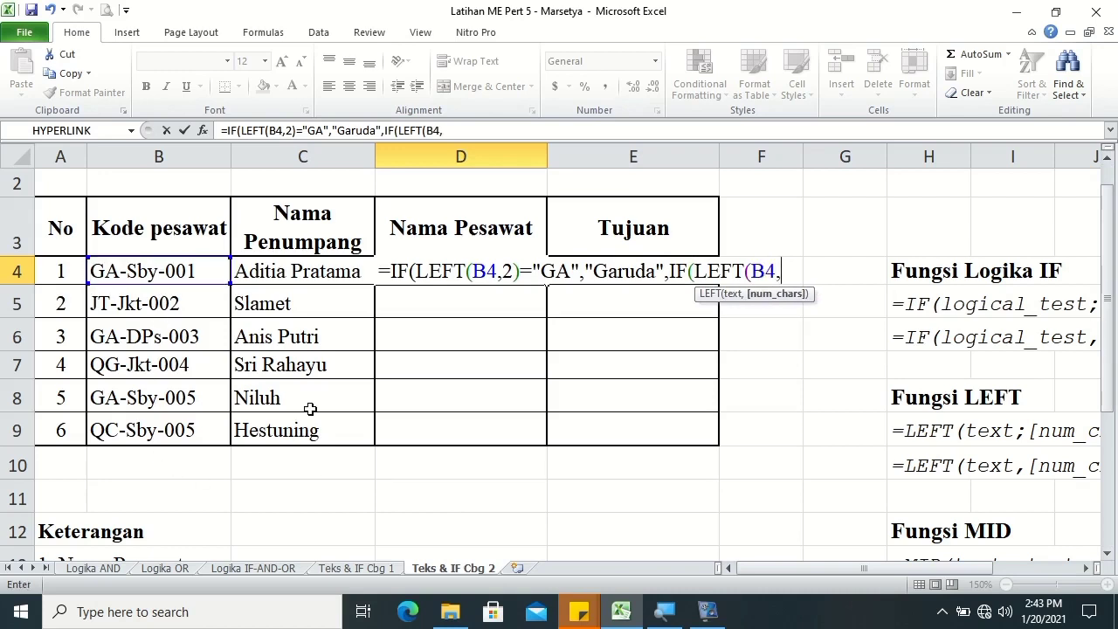
text(2)
text()=")
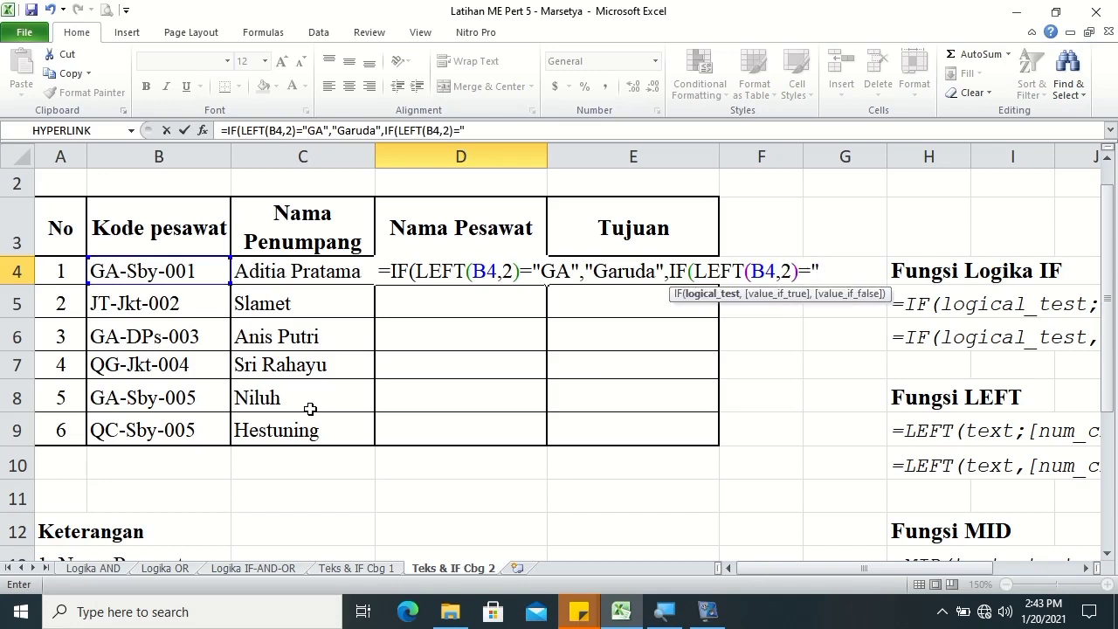
text(JT)
text(")
text(,")
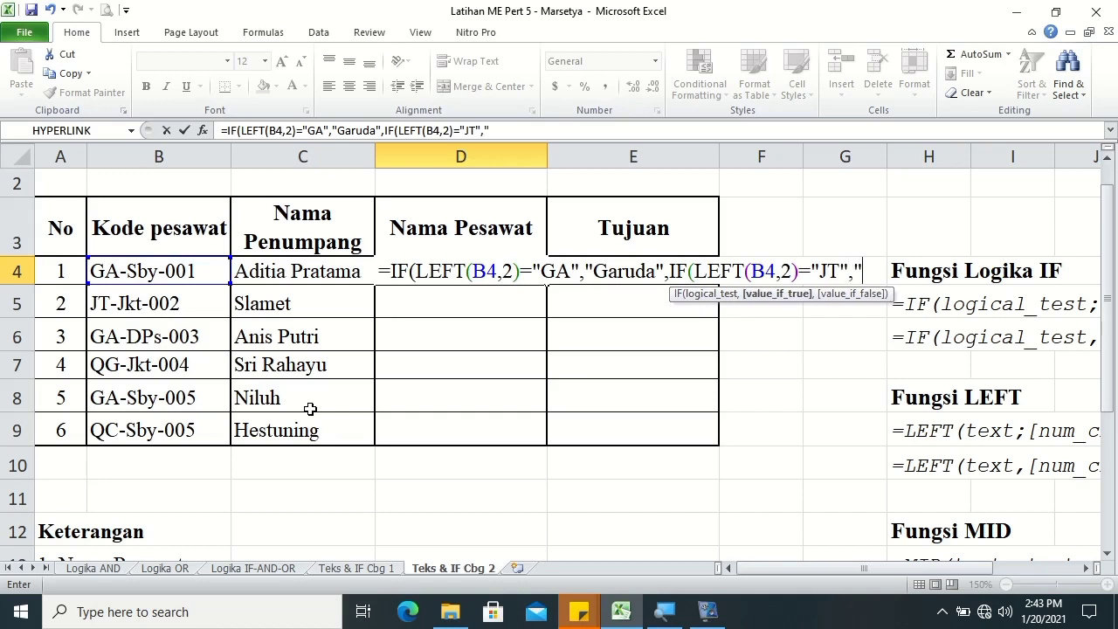
text(Lion Air")
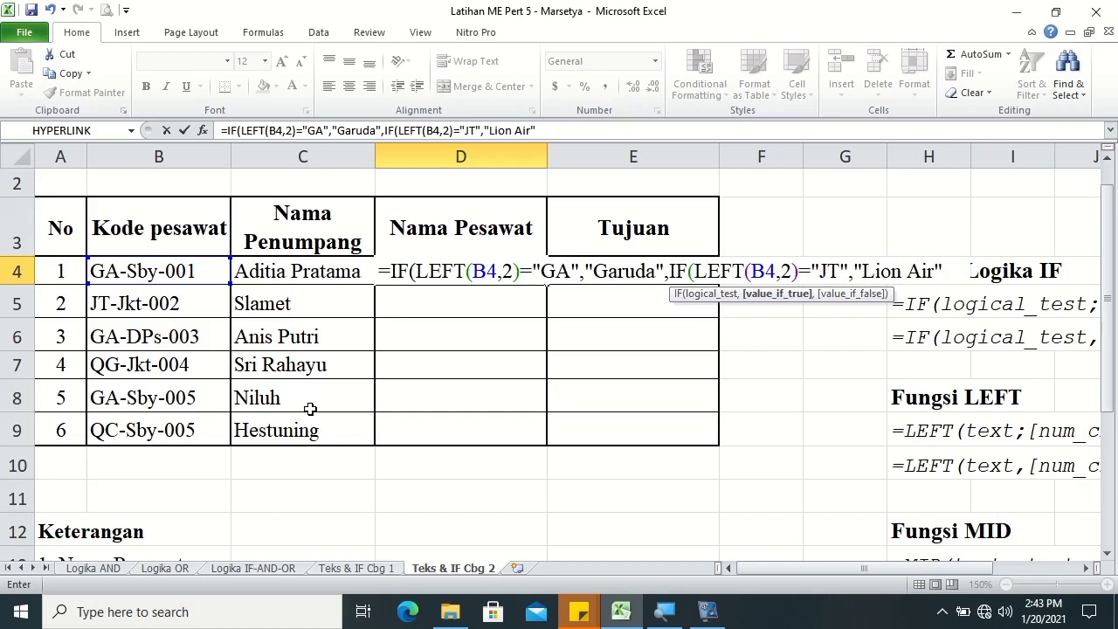
text(,IF(le)
key(Tab)
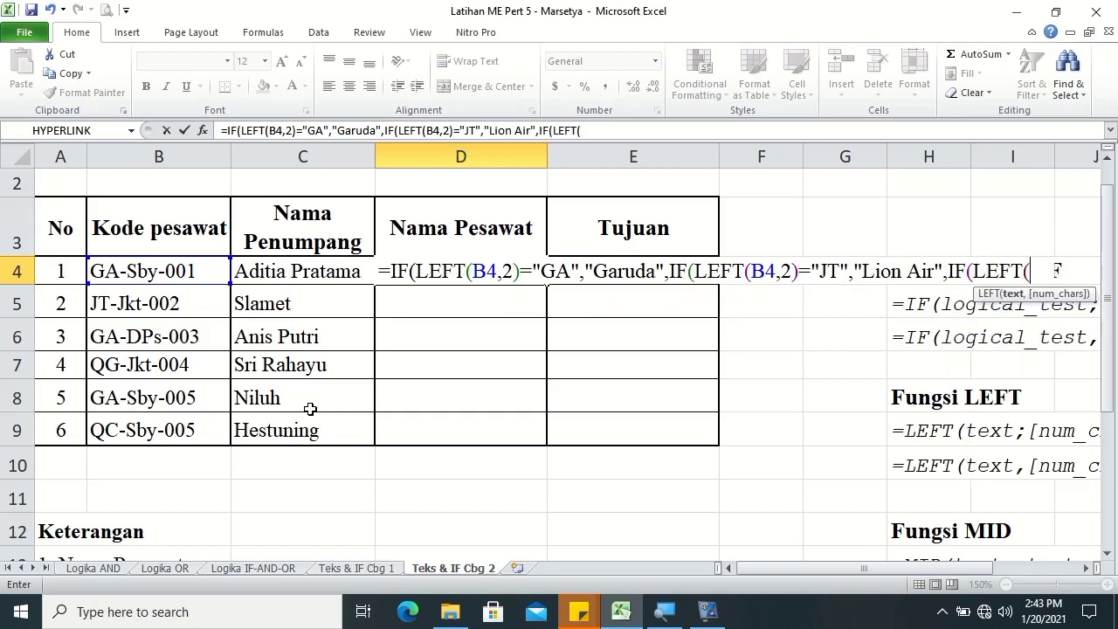
click(192, 272)
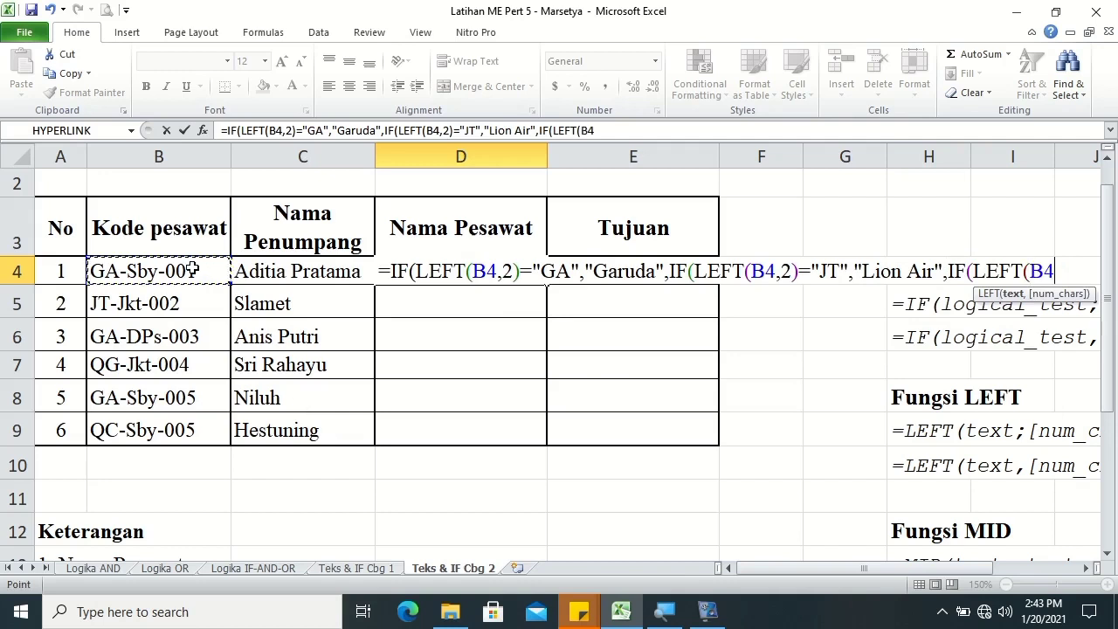
text(,)
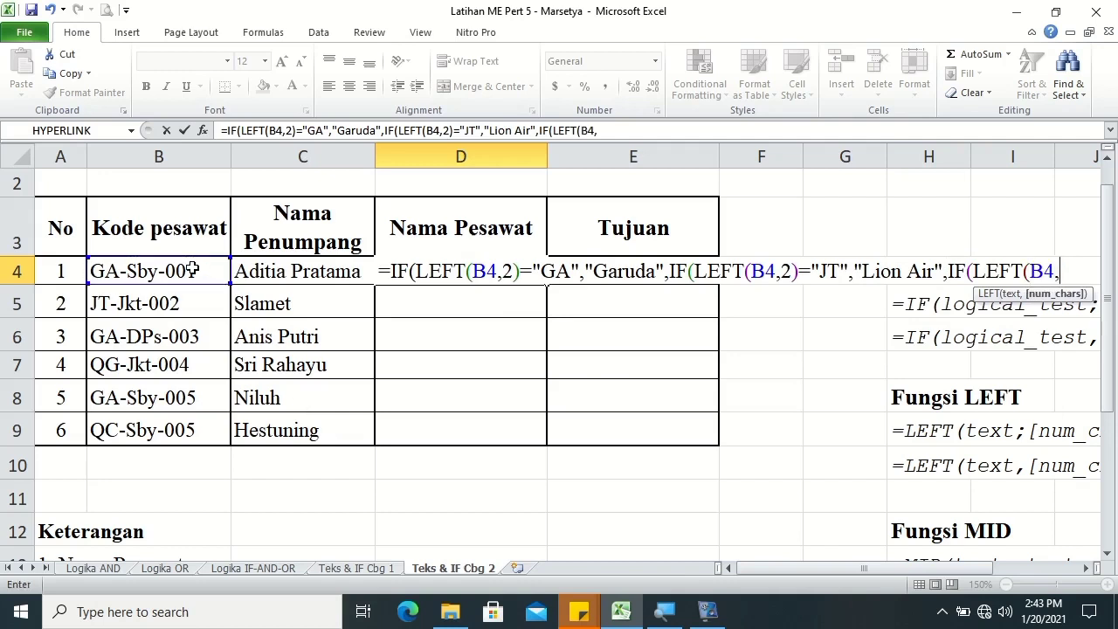
text(2)
text()=)
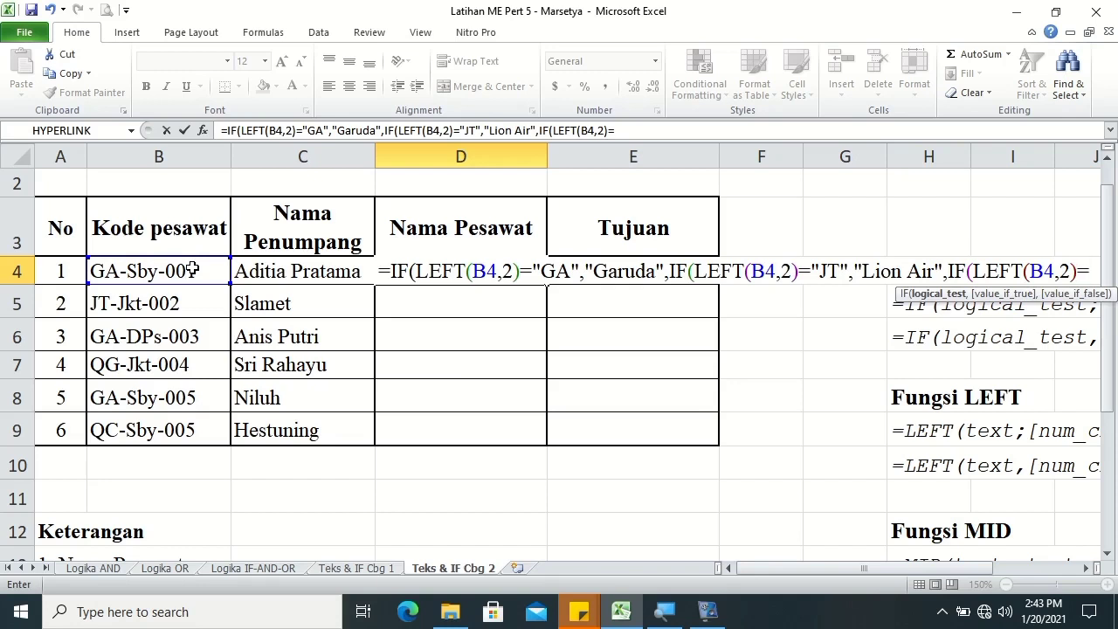
text(")
text(QC")
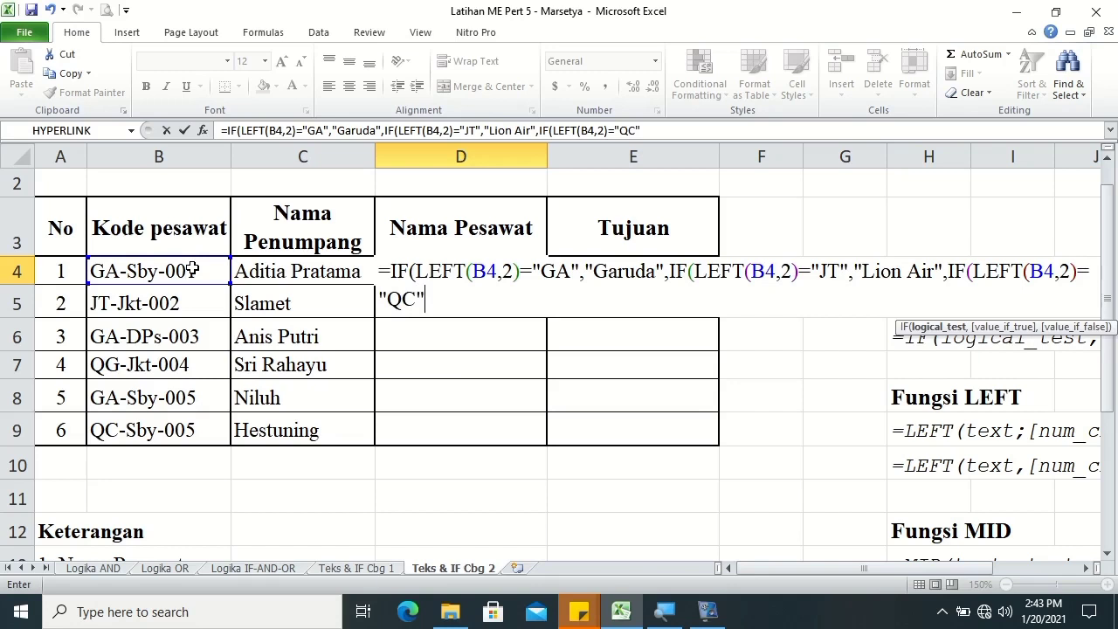
text(,)
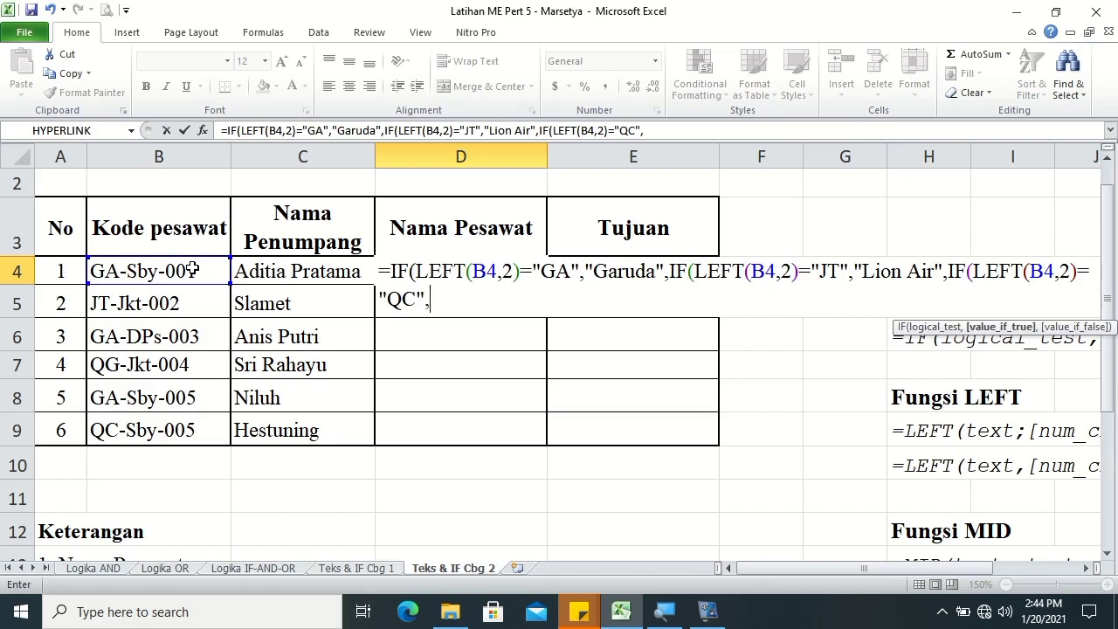
text("Citillink)
- Fix the Citilink spelling, add the "Salah input" fallback, and enter D4 accepting Excel's correction
key(BackSpace)
key(BackSpace)
key(BackSpace)
key(BackSpace)
key(BackSpace)
text(link)
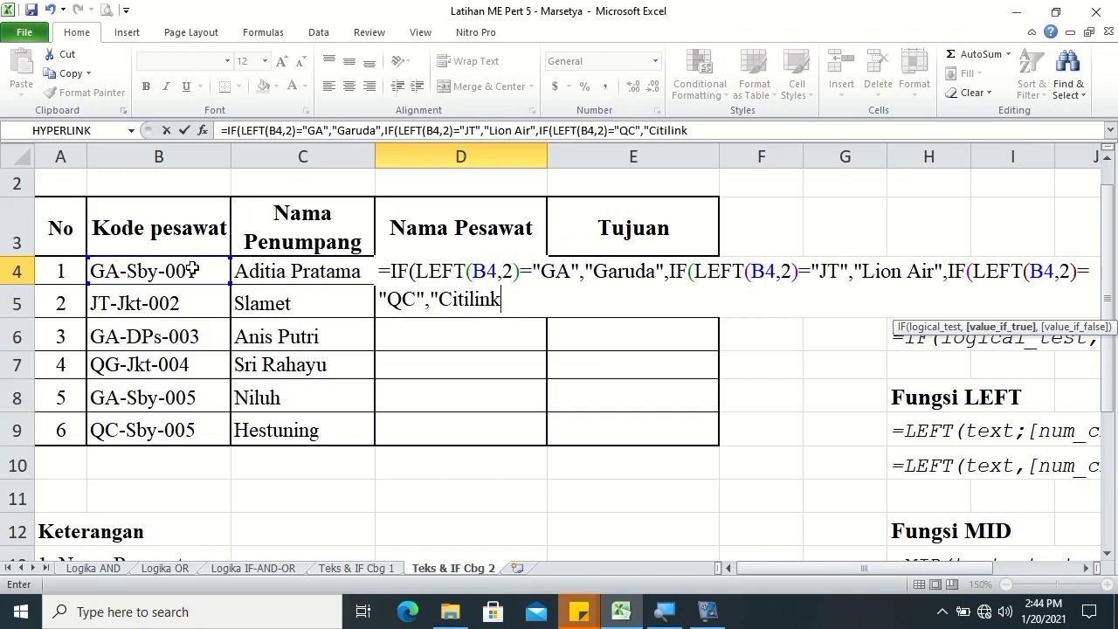
text(",)
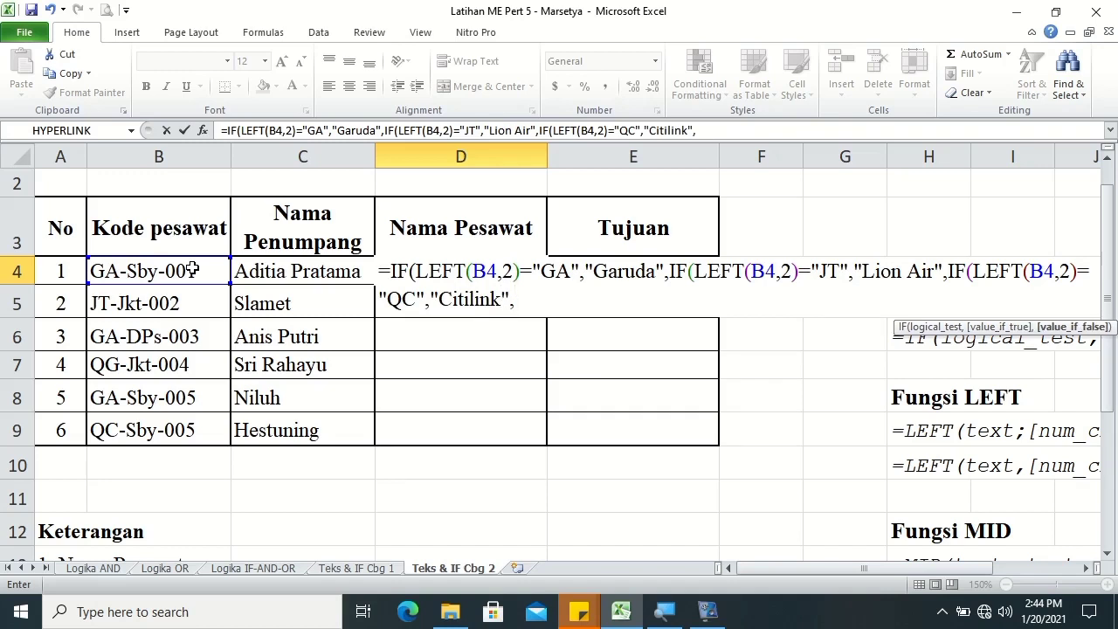
text("sal)
key(BackSpace)
key(BackSpace)
key(BackSpace)
text(Salah input")
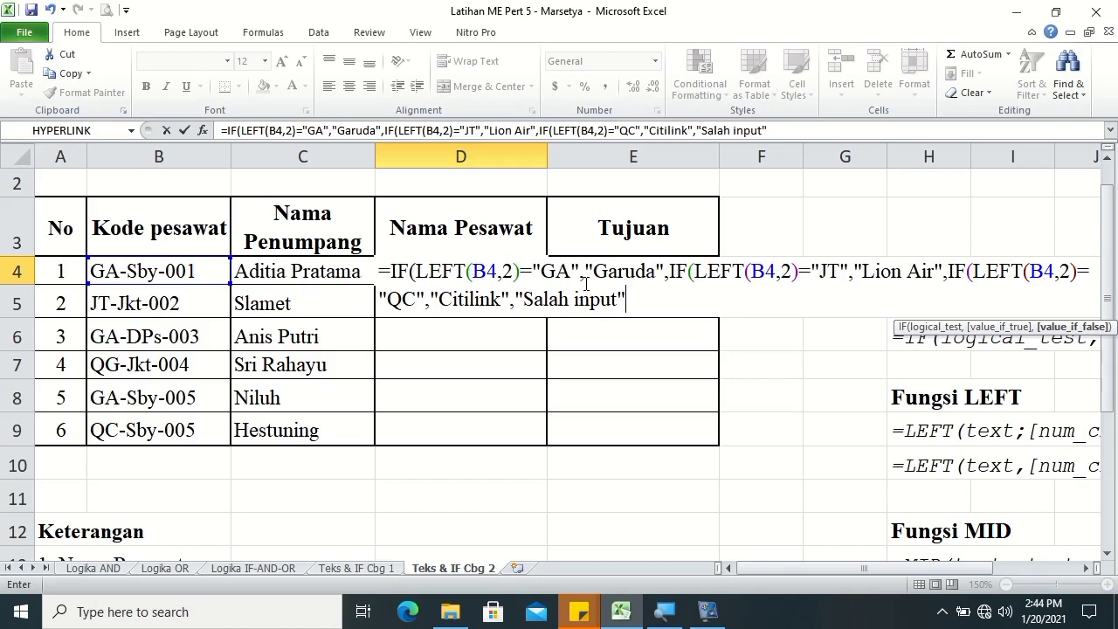
key(Return)
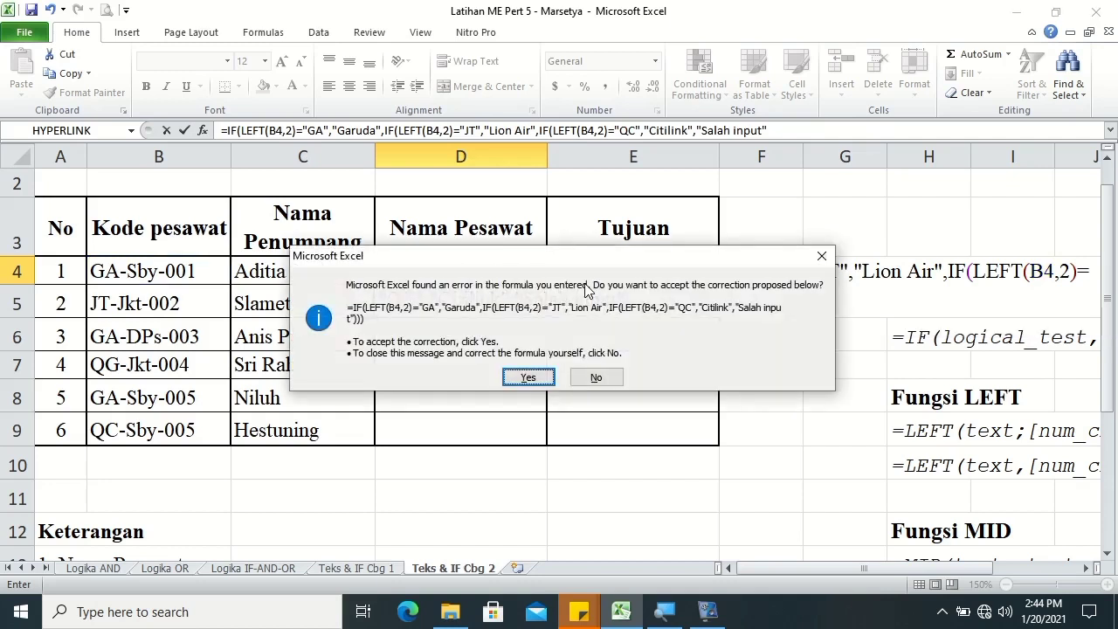
click(527, 379)
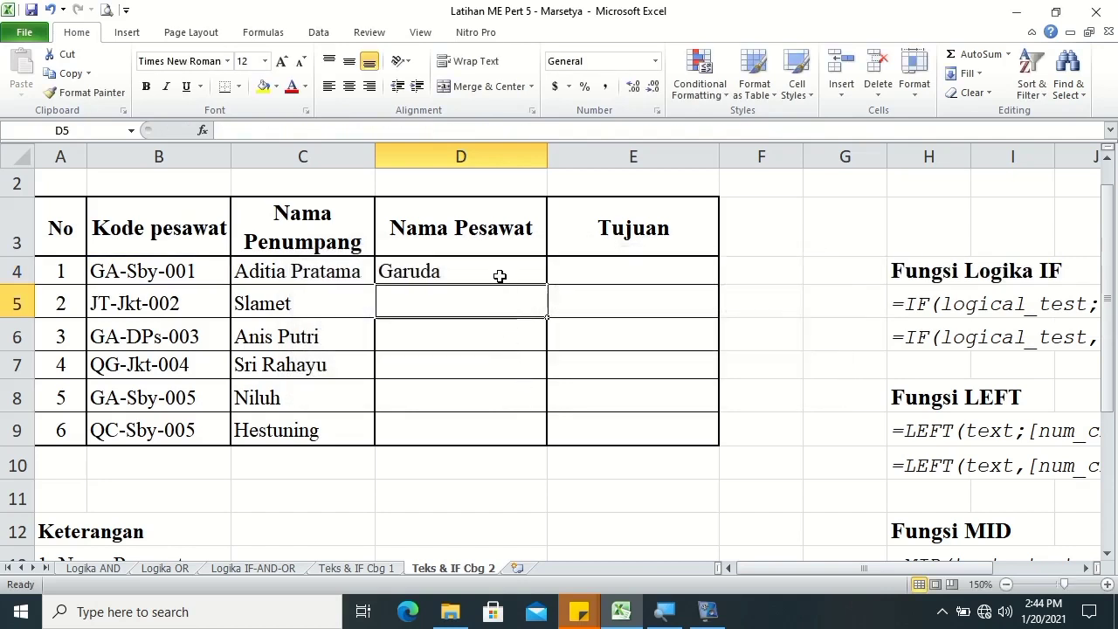
- In E4, type =IF(MID(B4,4,3)="Sby","Surabaya",IF(MID(B4 to begin the Tujuan formula
click(572, 270)
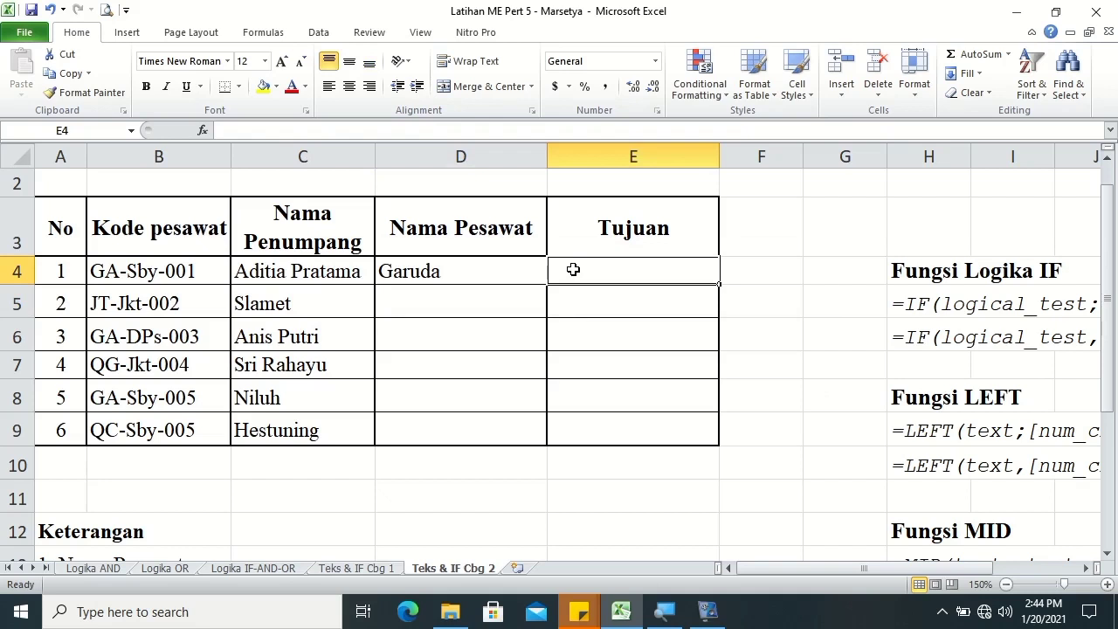
text(=IF(mid()
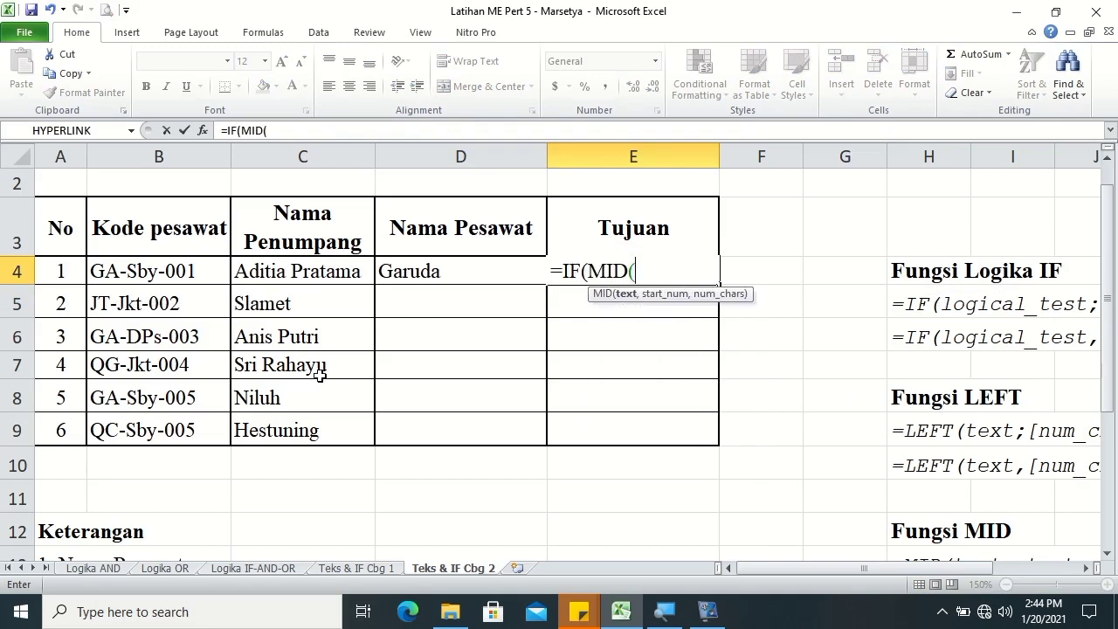
click(197, 277)
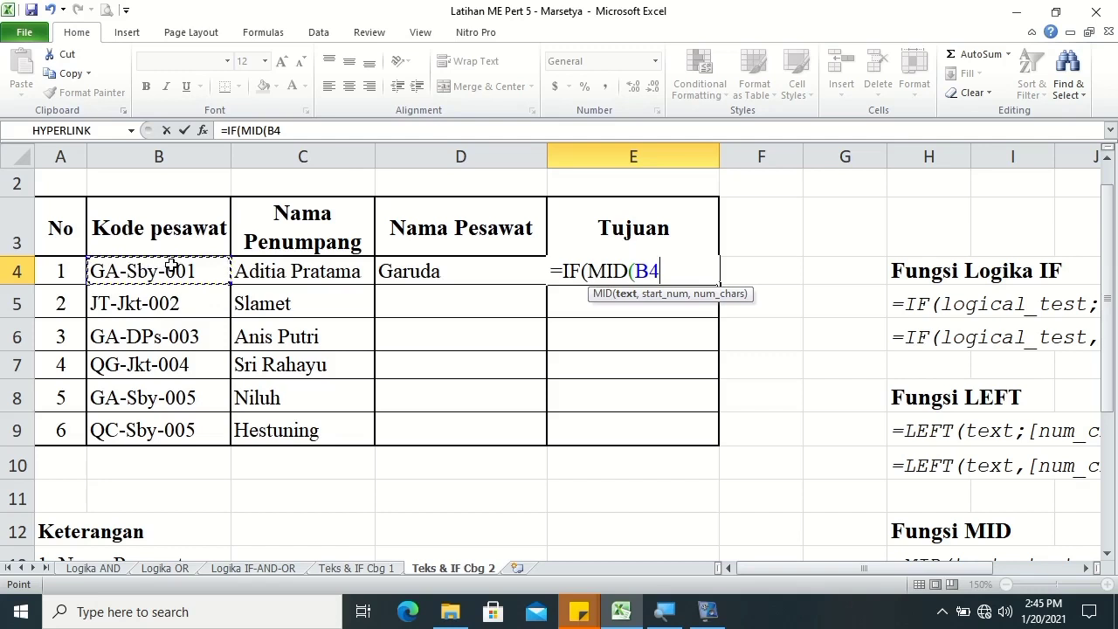
text(,4)
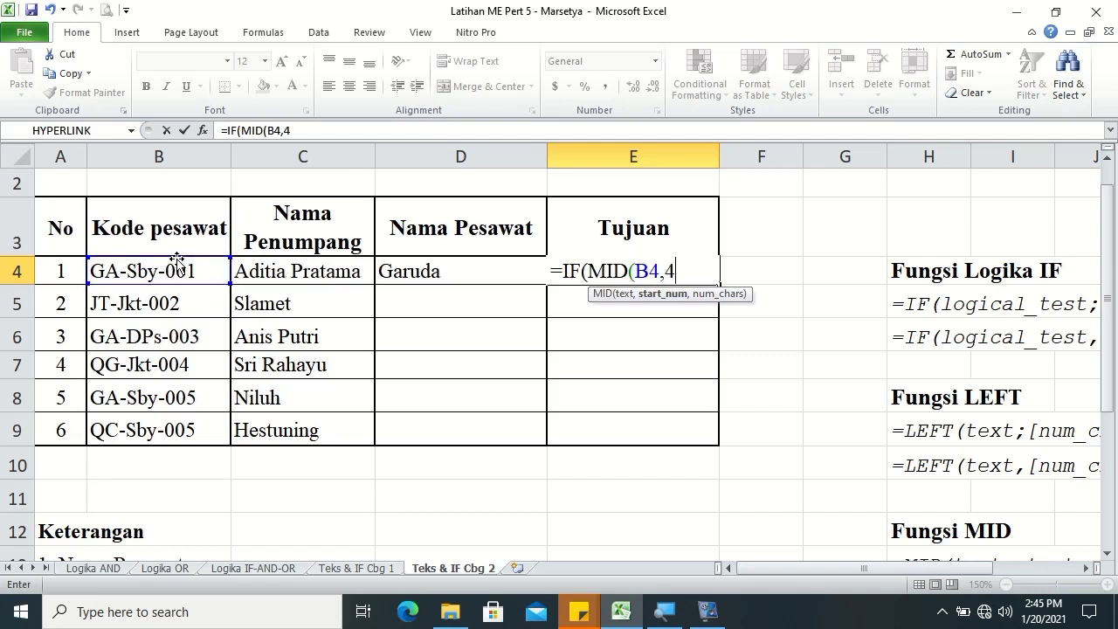
text(,)
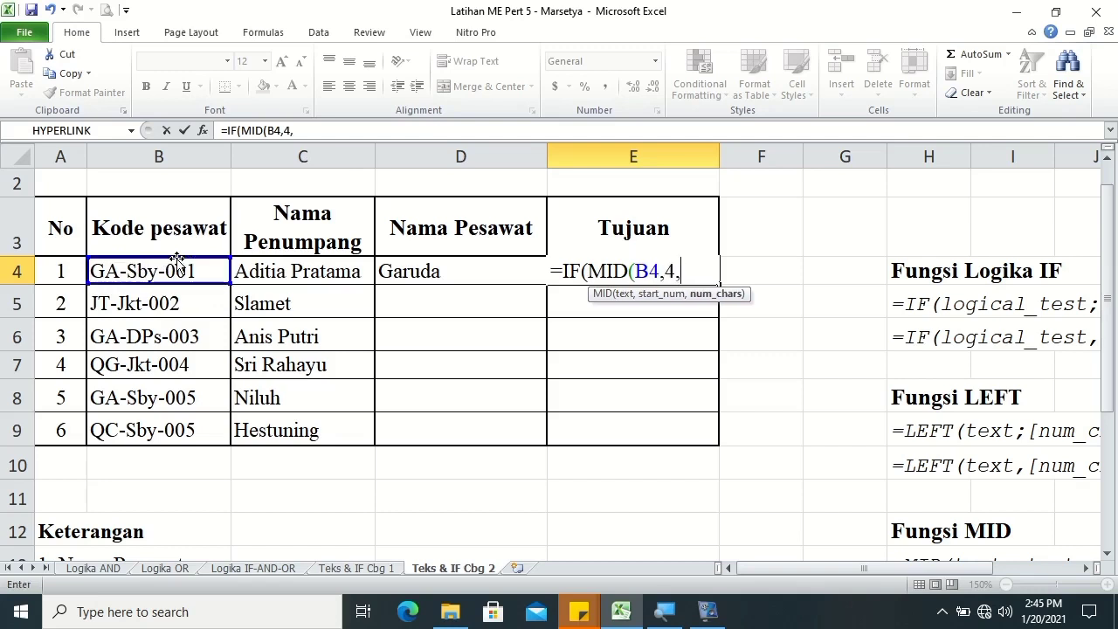
drag(1107, 315, 1113, 352)
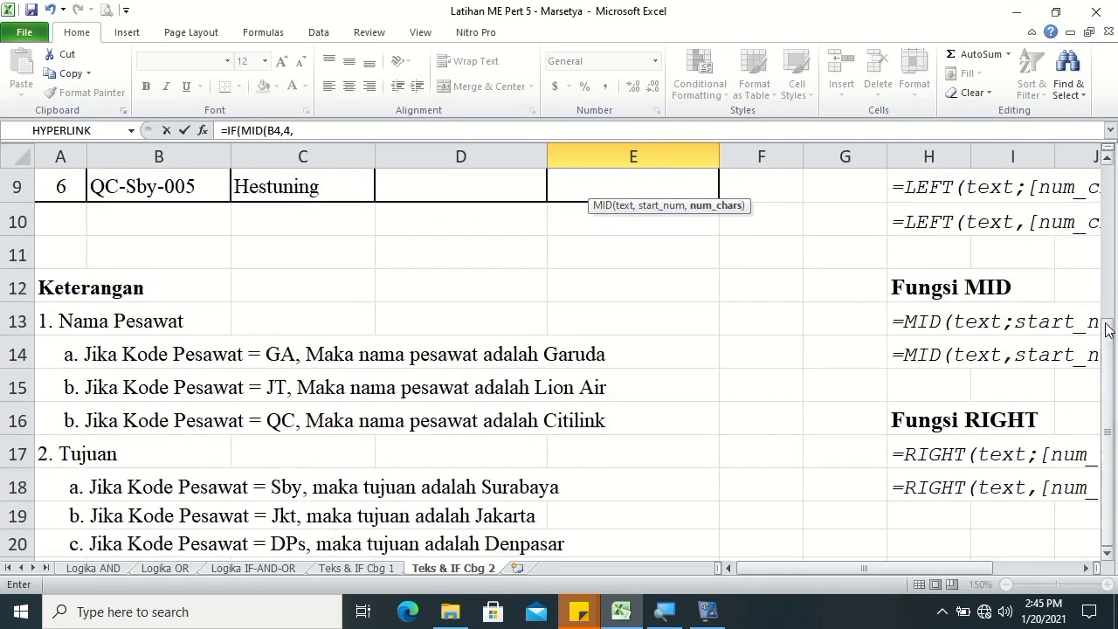
drag(1108, 328, 1112, 196)
text(3)
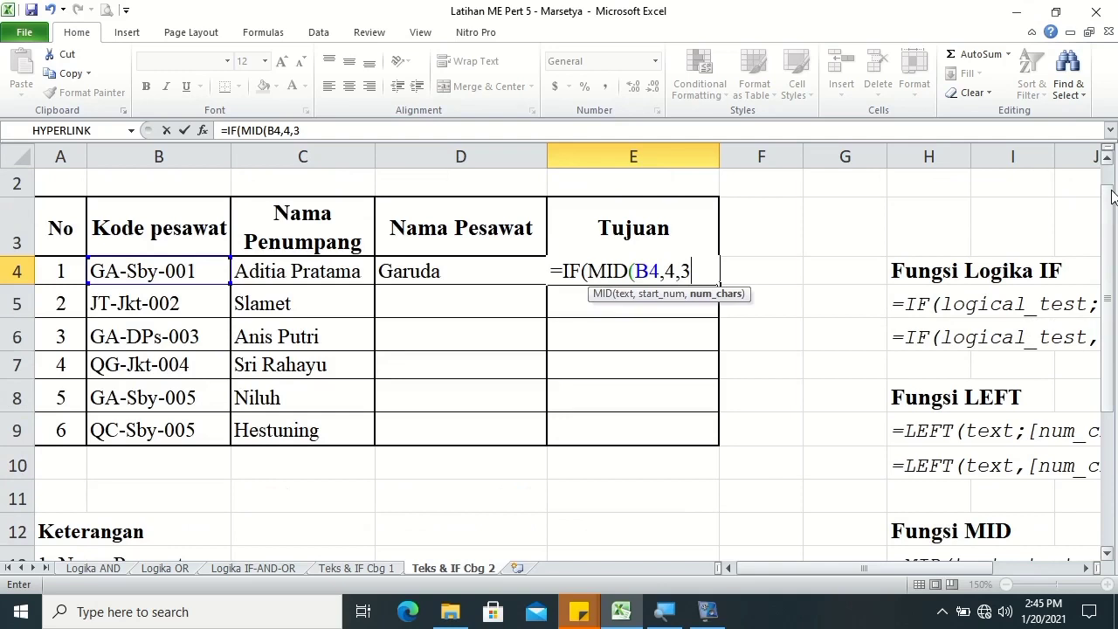
text()=")
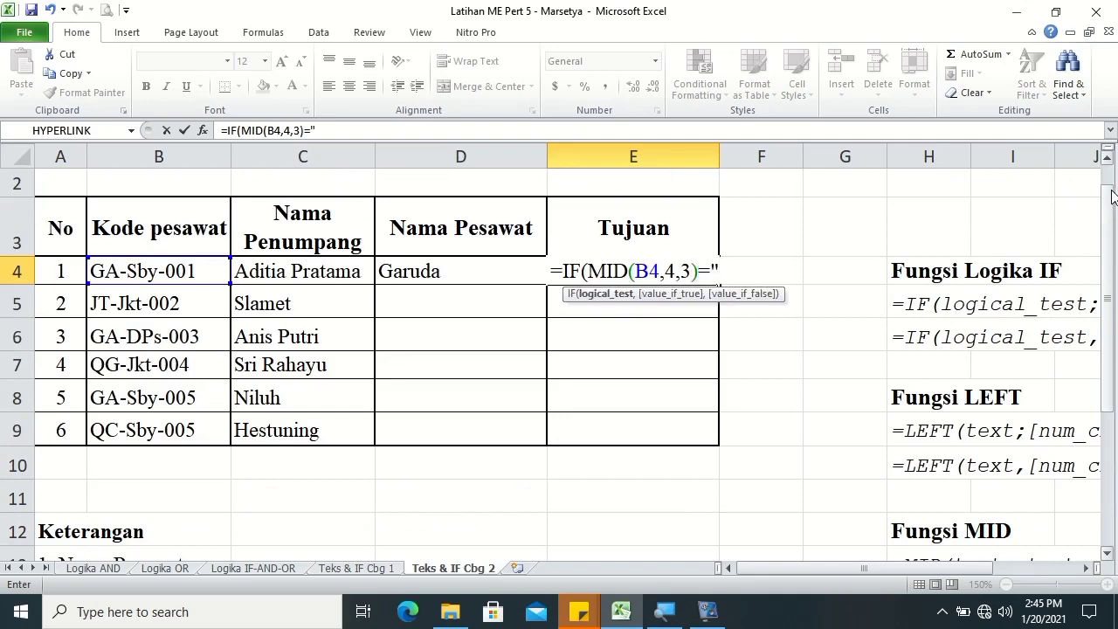
text(Sby",)
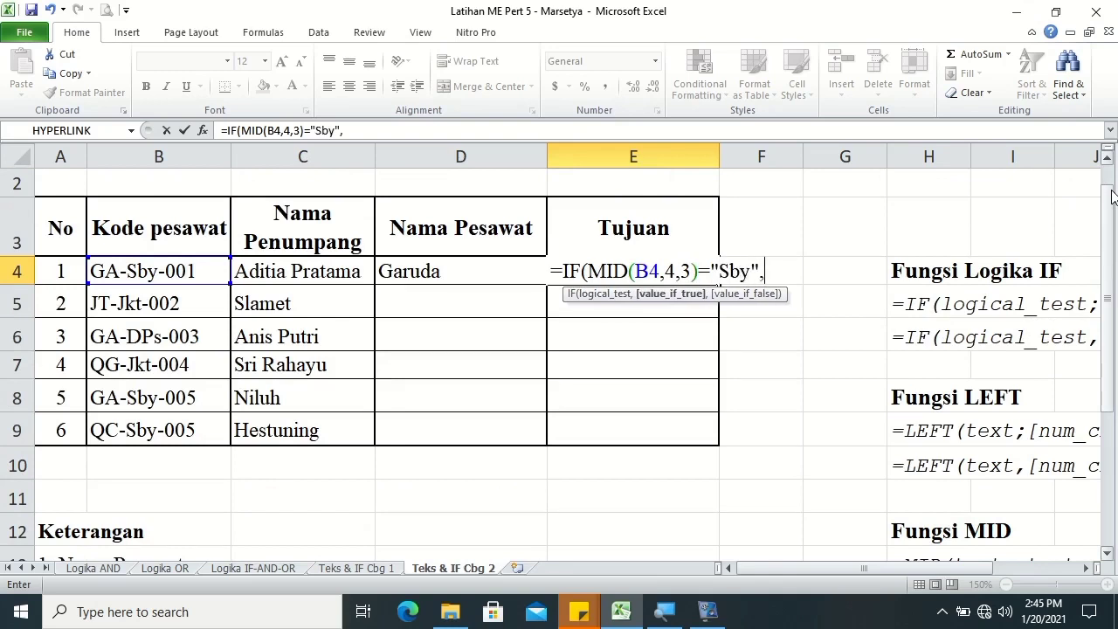
text("Surabaya",IF(mi)
key(Tab)
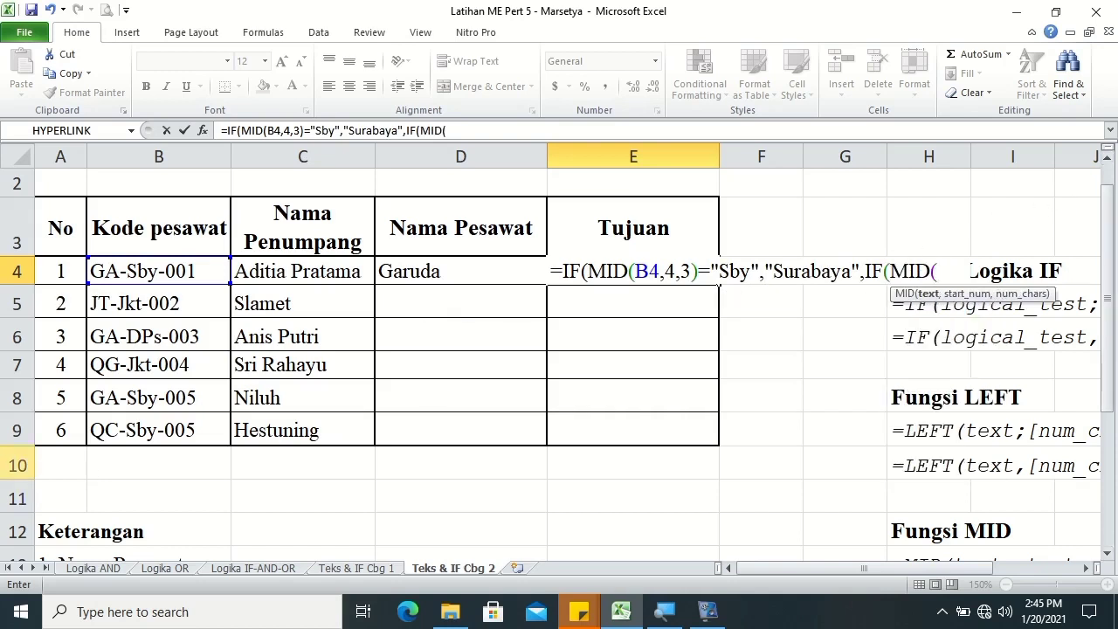
click(221, 271)
- Add Jkt→Jakarta and Dps→Denpasar tests with "Salah input" fallback, then enter E4 accepting the closing brackets
text(,4,3)
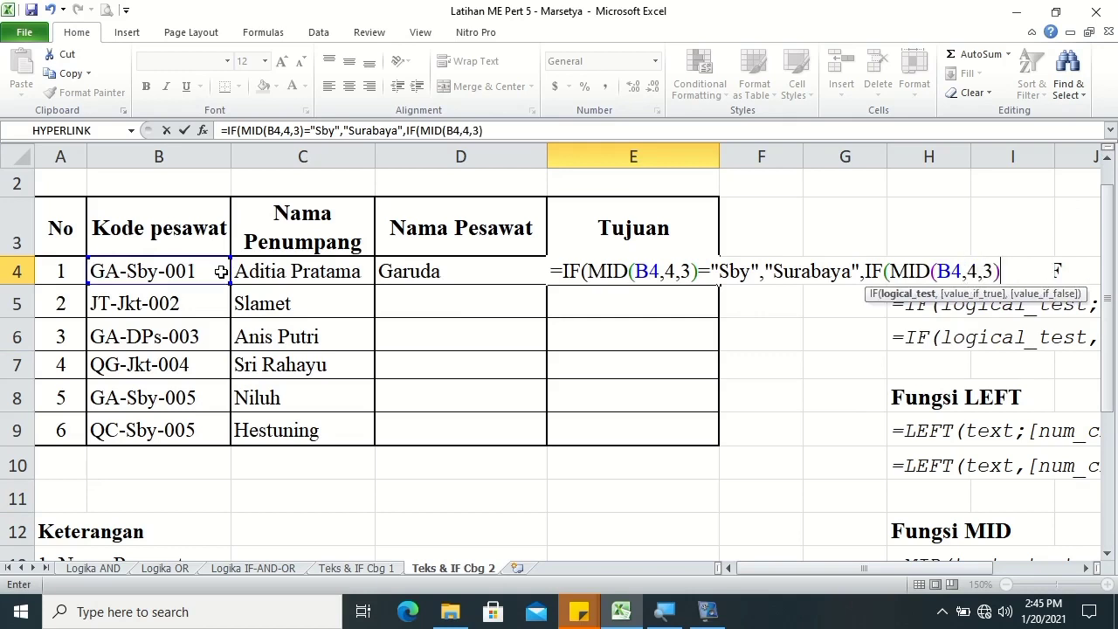
text(=")
text(Jkt","Jakarta)
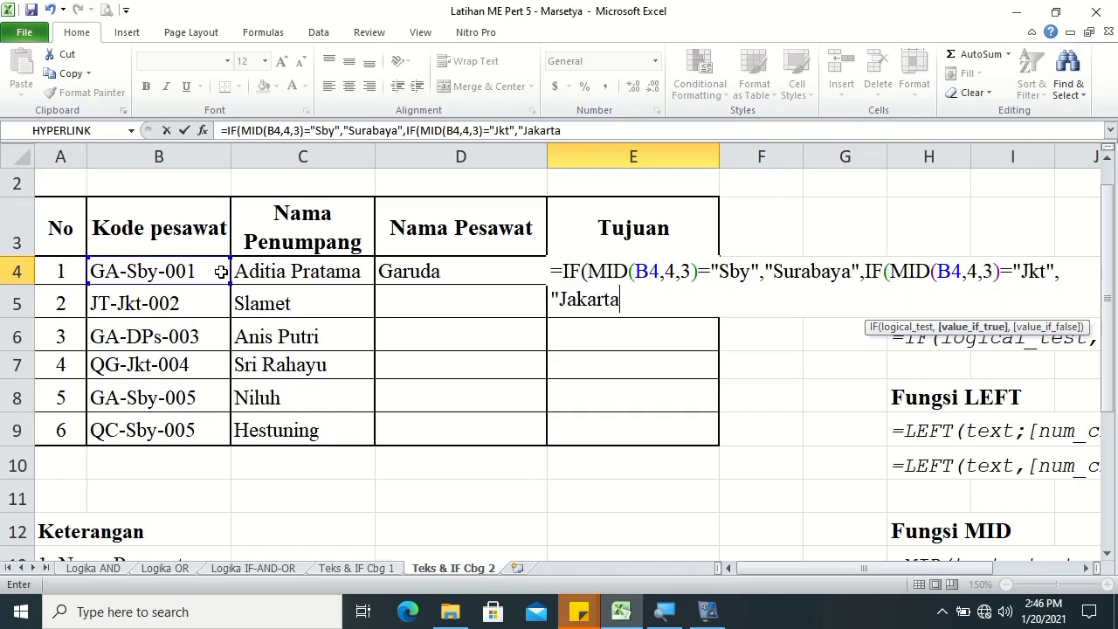
text(")
text(,i)
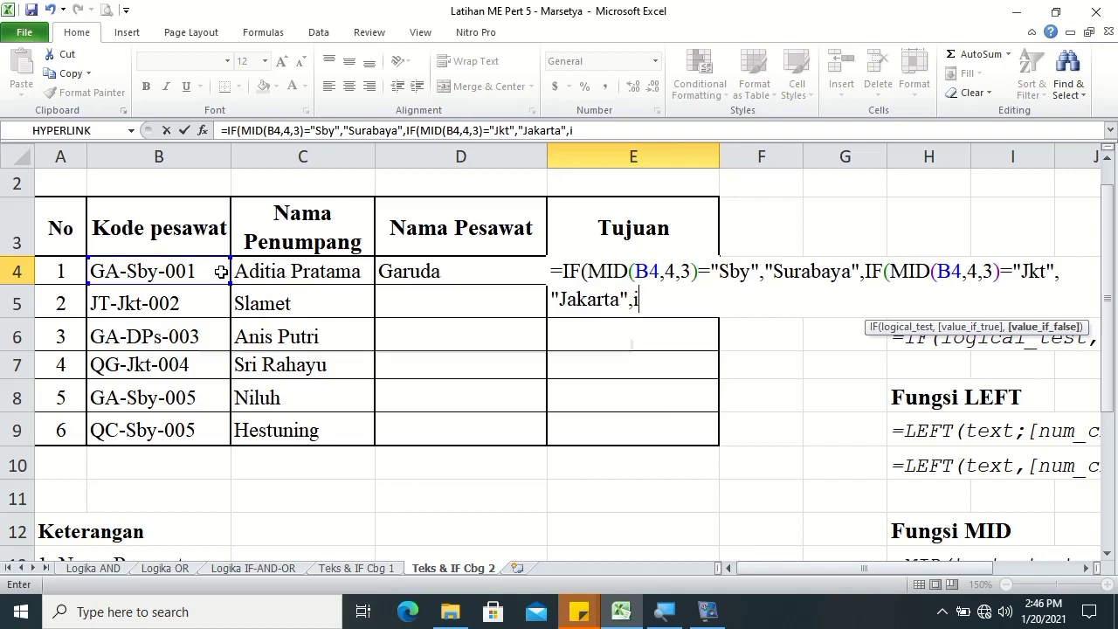
text(f)
key(Tab)
text(mi)
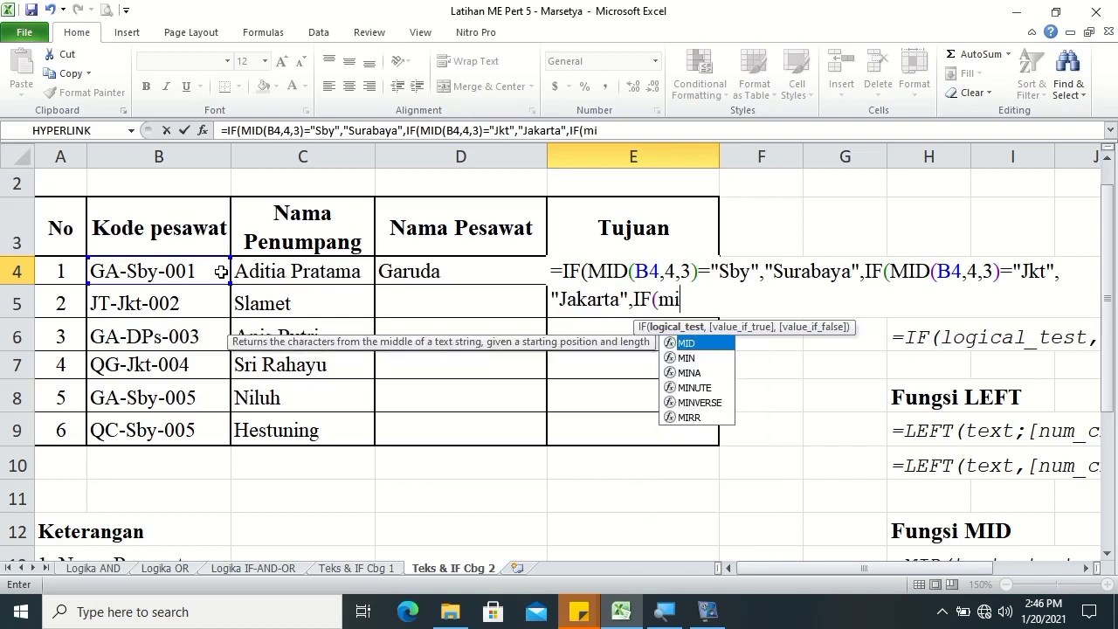
key(Tab)
click(221, 271)
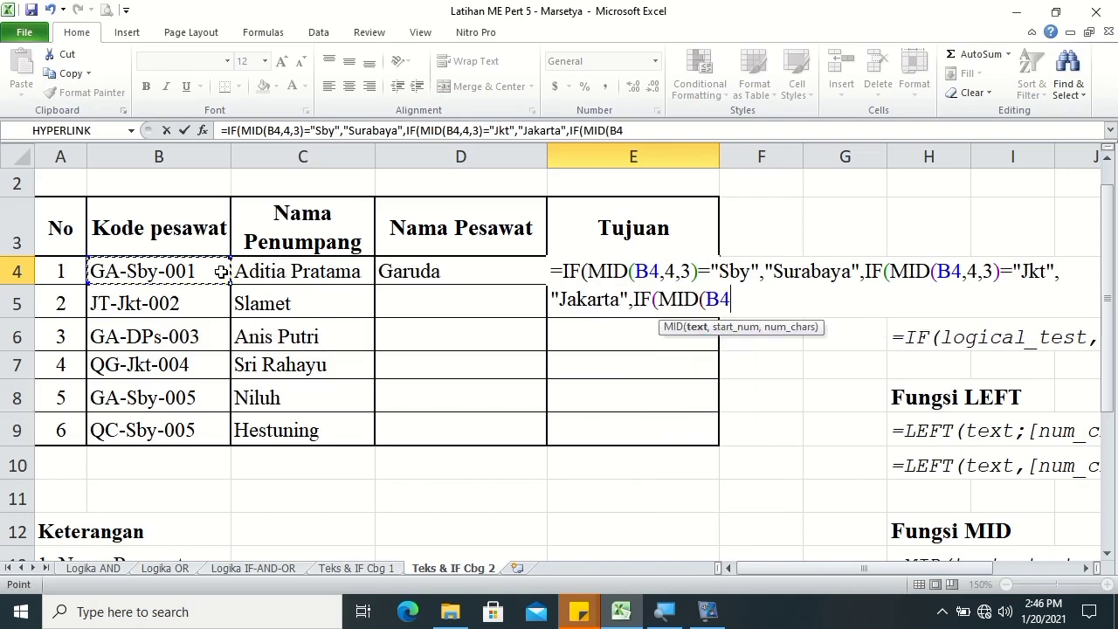
text(,4,)
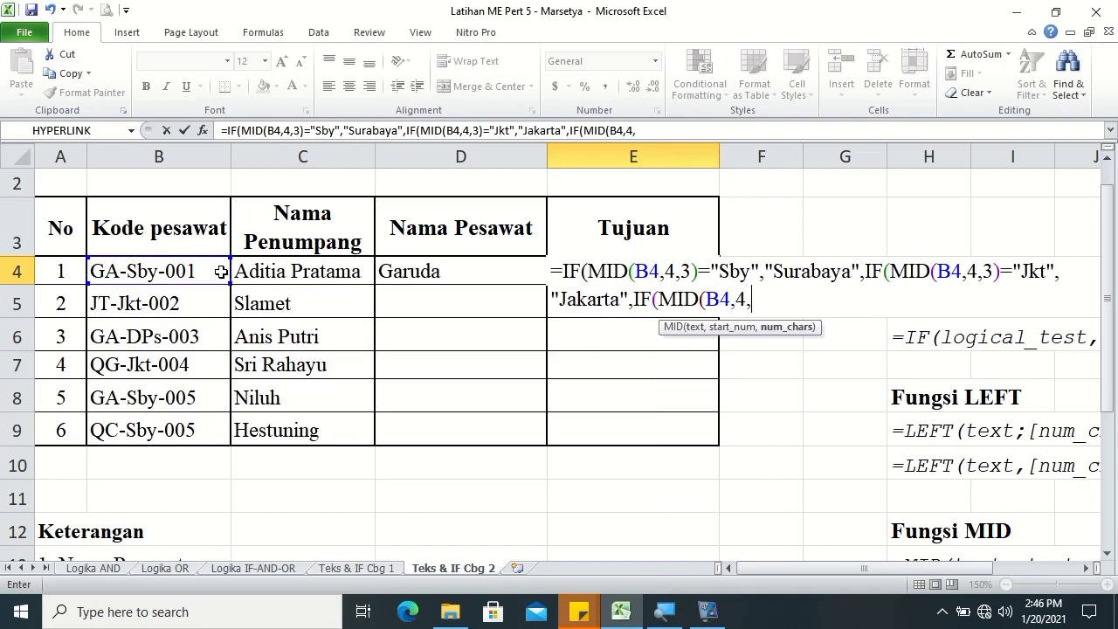
text(3)
text()="Dps")
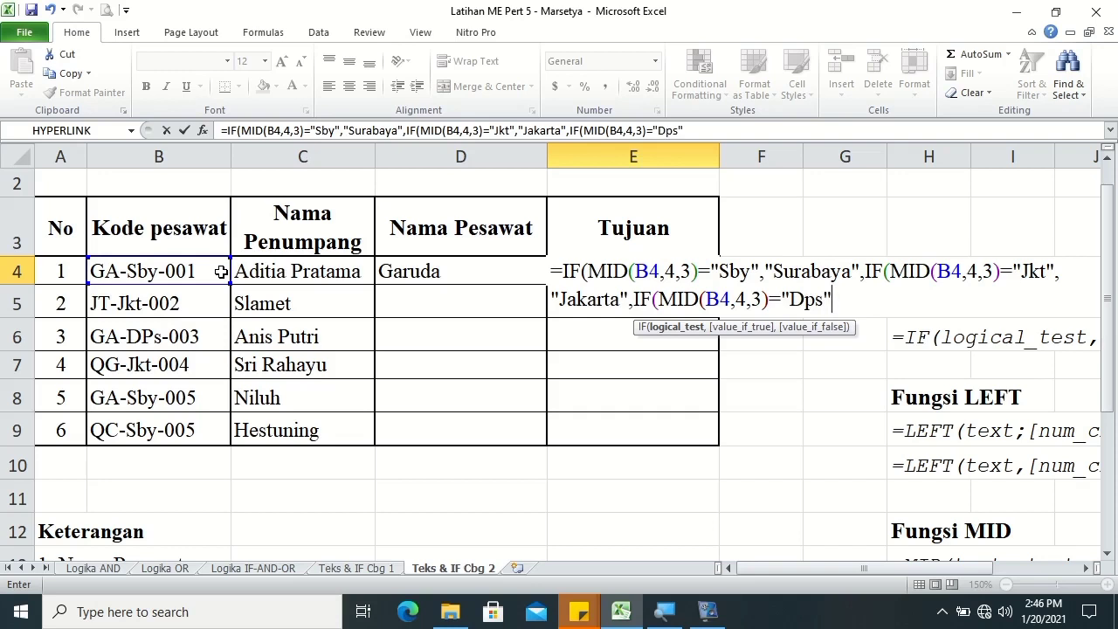
text(,)
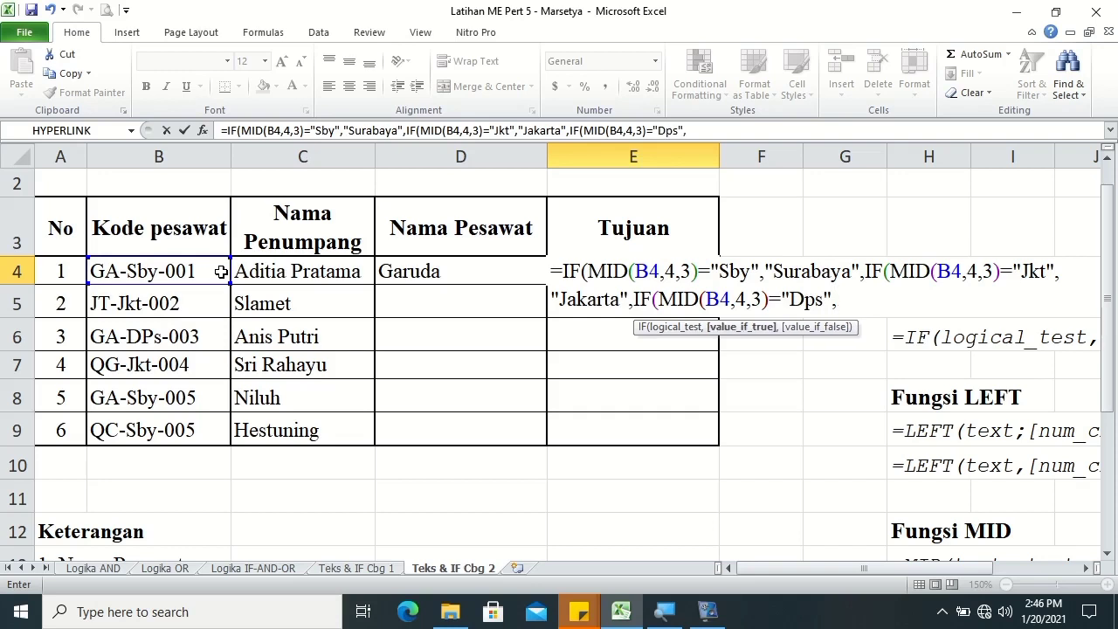
text("Denpasar)
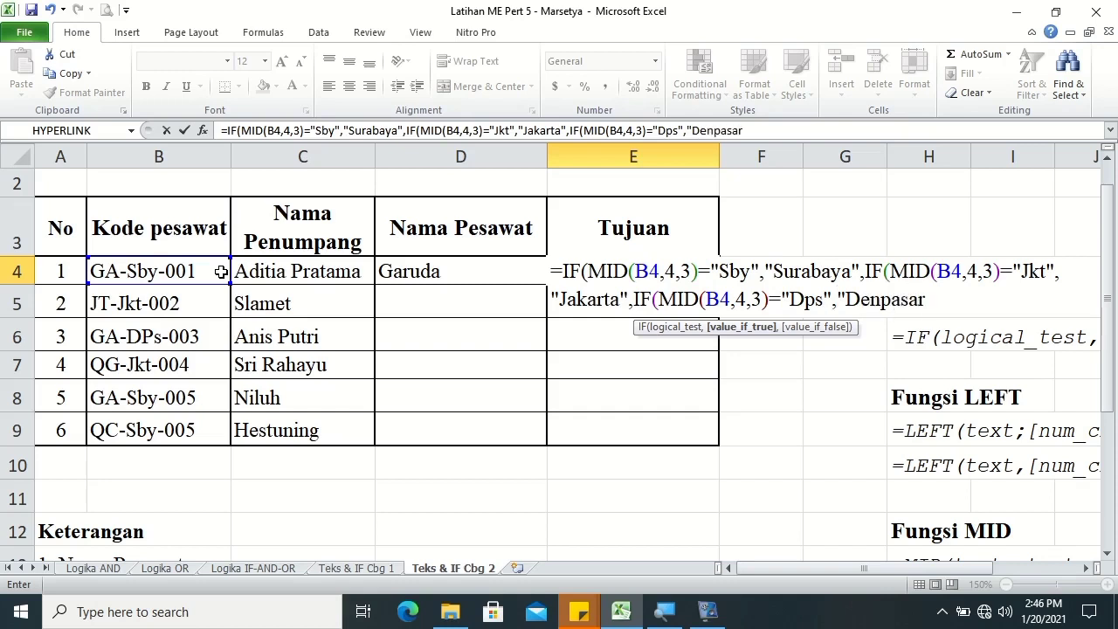
text(",)
text("Salah input")
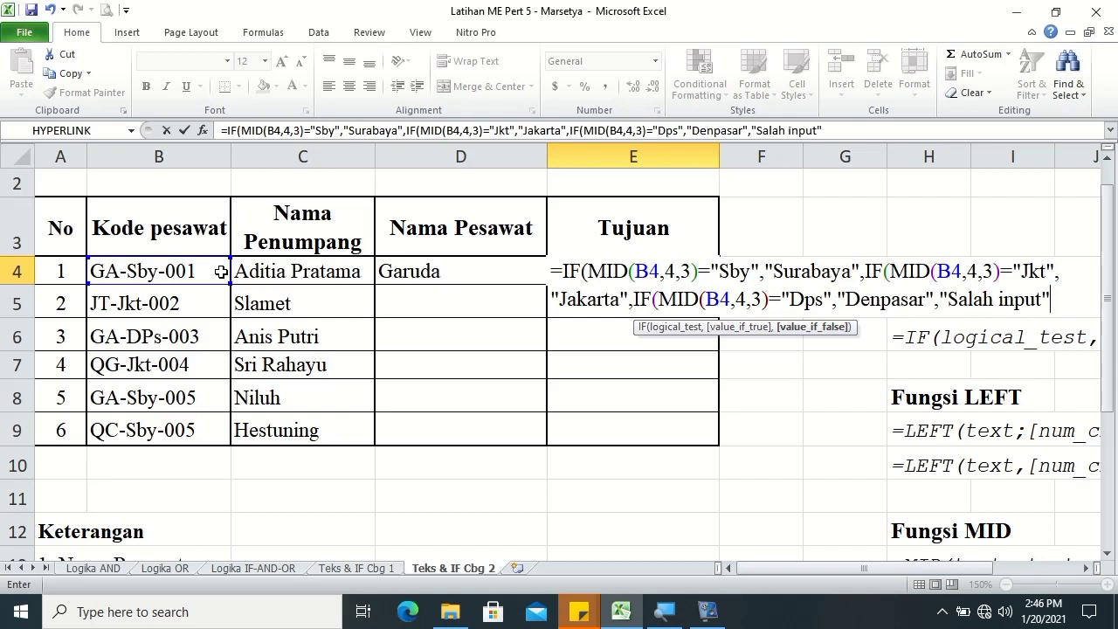
key(Return)
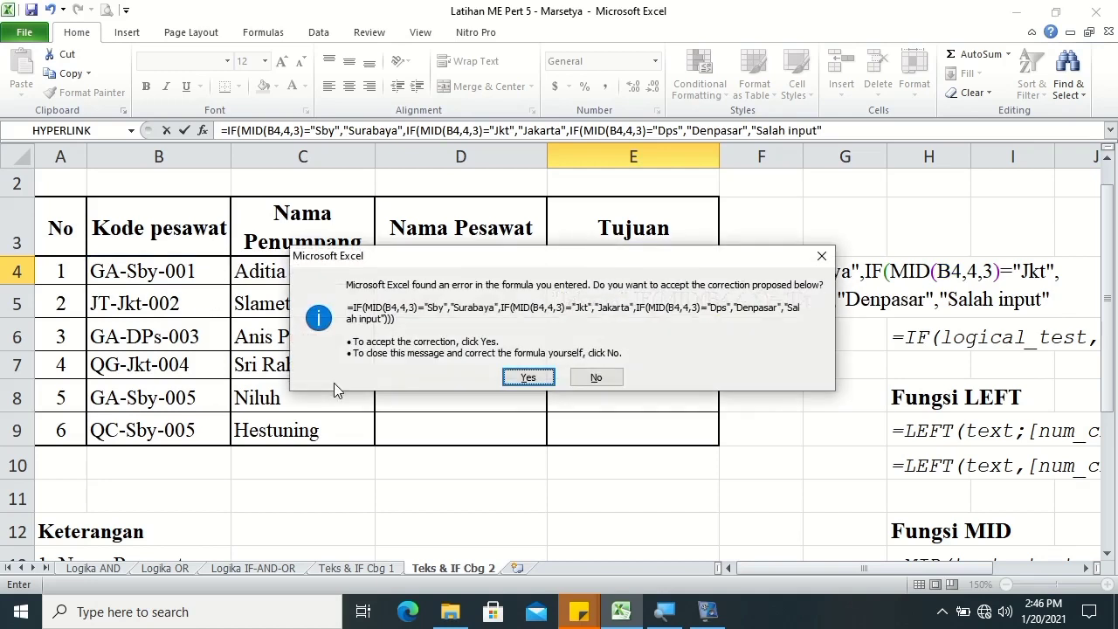
click(528, 377)
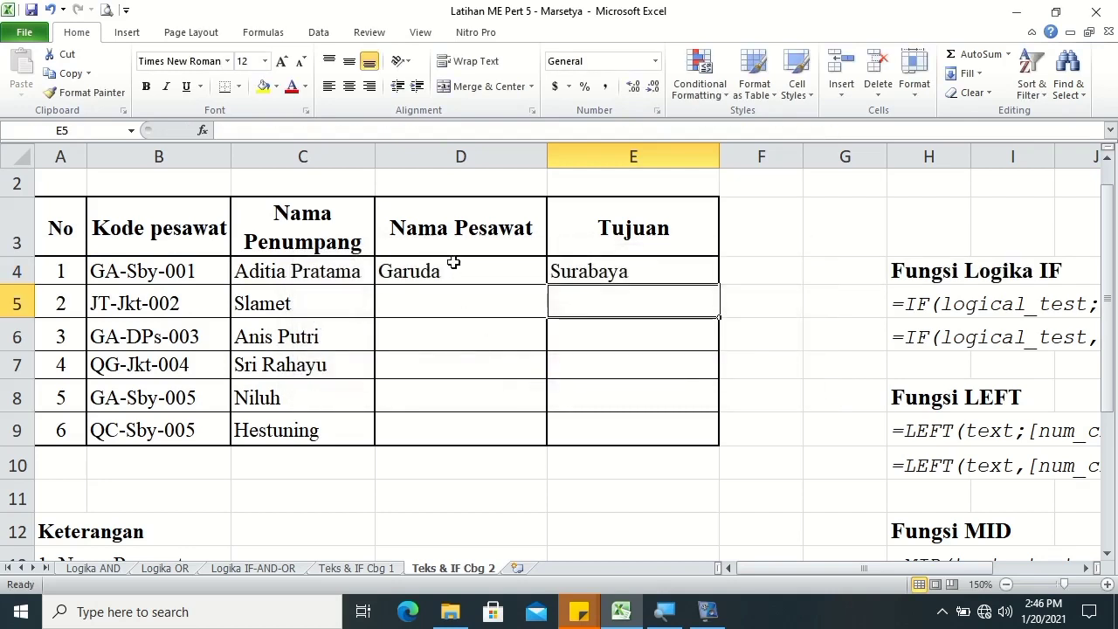
- Fill the D4:E4 formulas down through row 9
drag(453, 262, 552, 261)
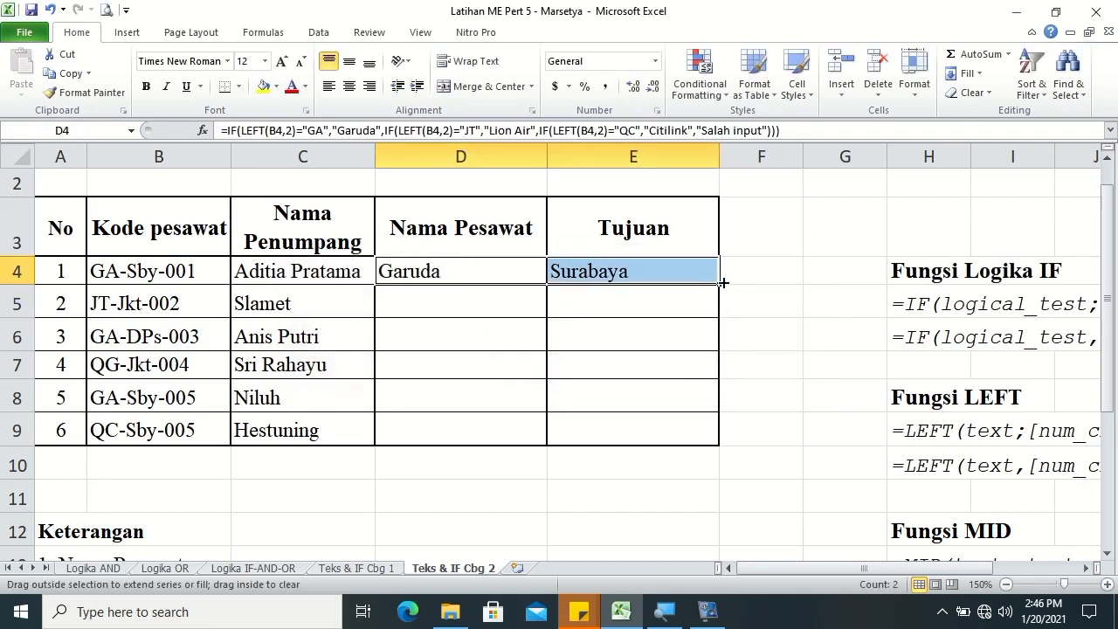
drag(723, 283, 712, 438)
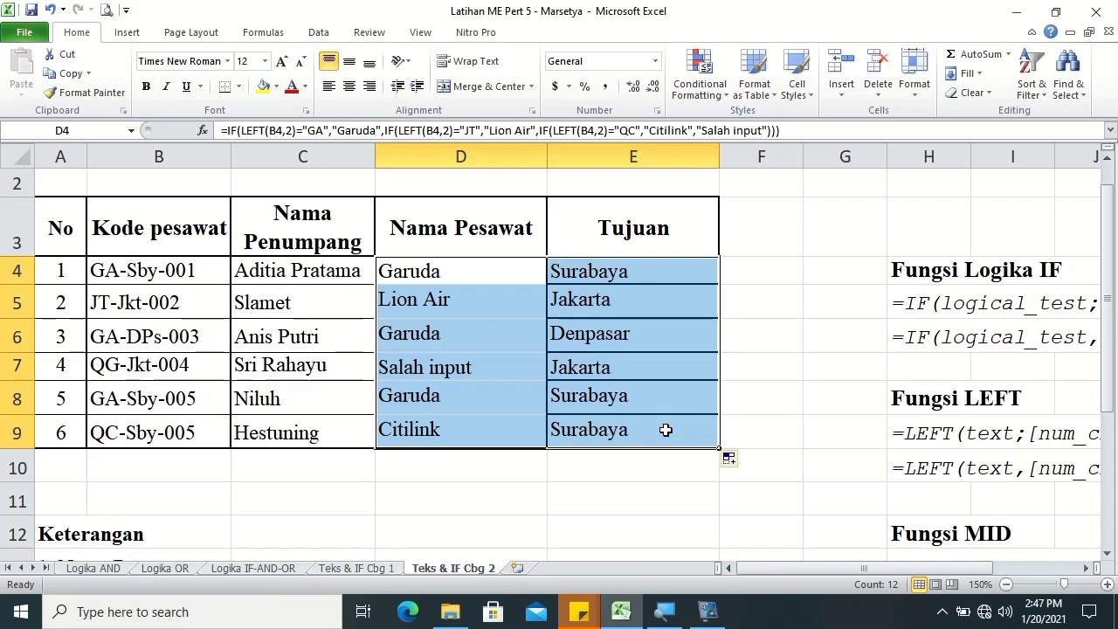
- Give D4:E9 bottom, inside vertical and inside horizontal borders via Format Cells, then deselect
right_click(666, 429)
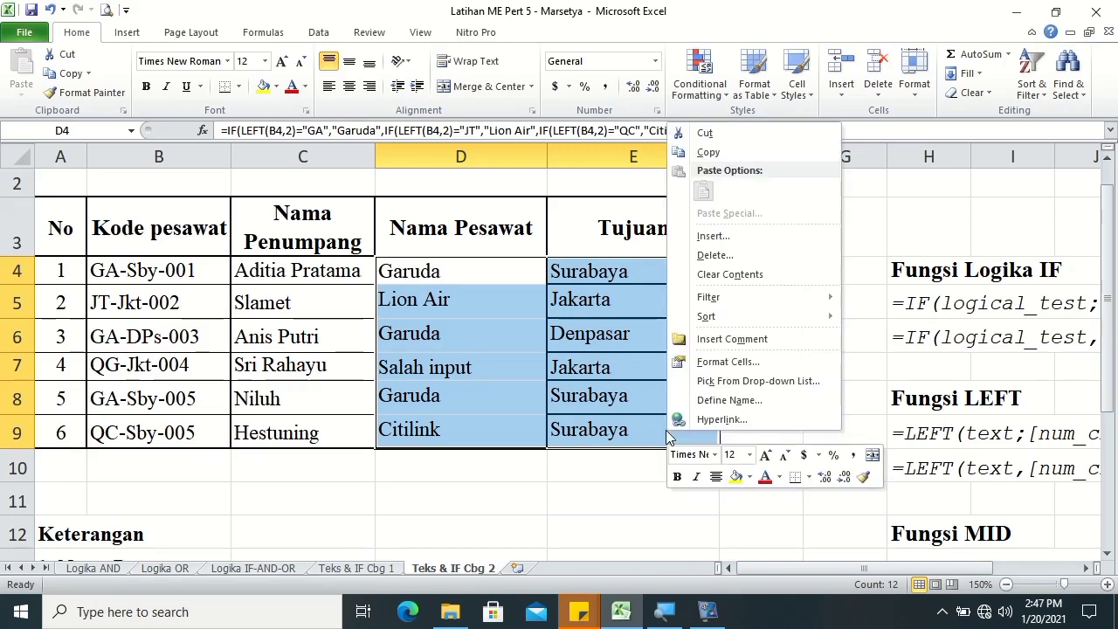
click(724, 427)
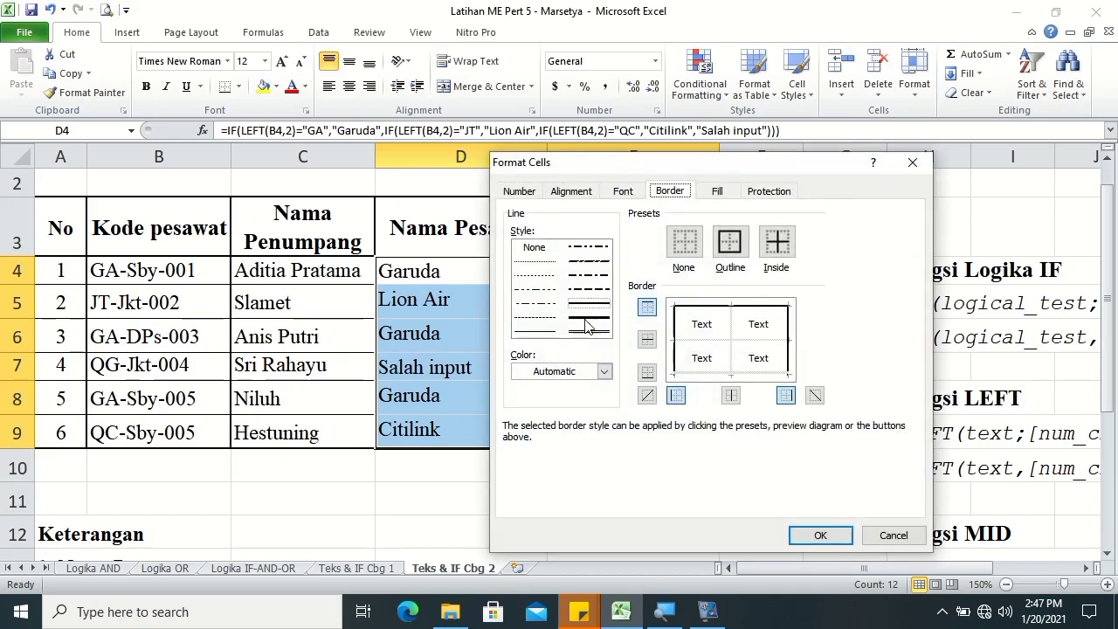
click(702, 373)
click(731, 353)
click(534, 331)
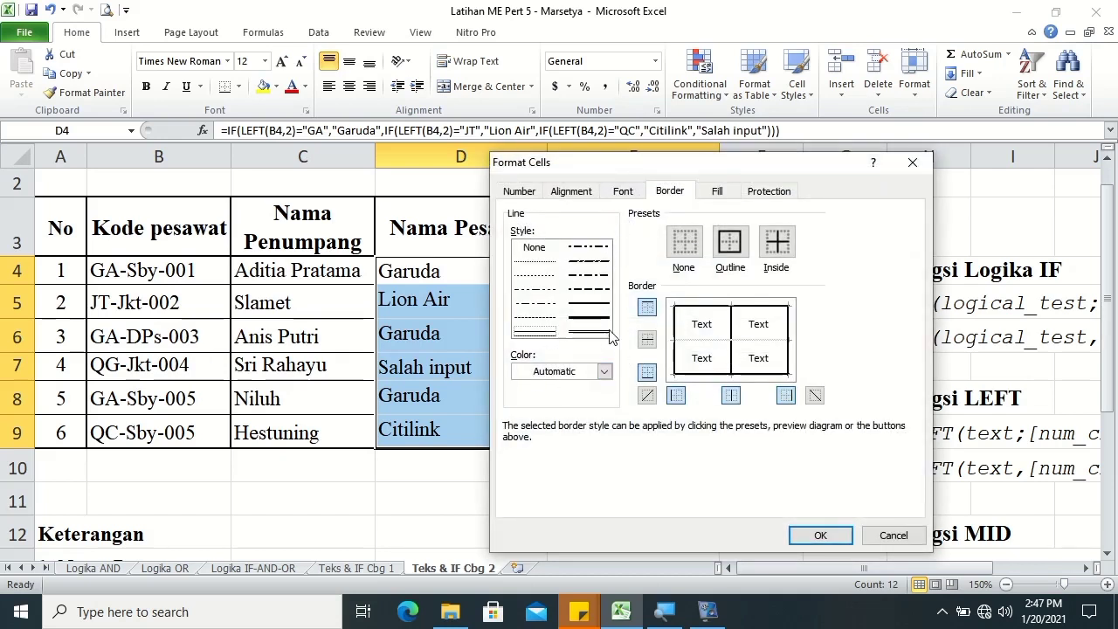
click(701, 340)
click(820, 536)
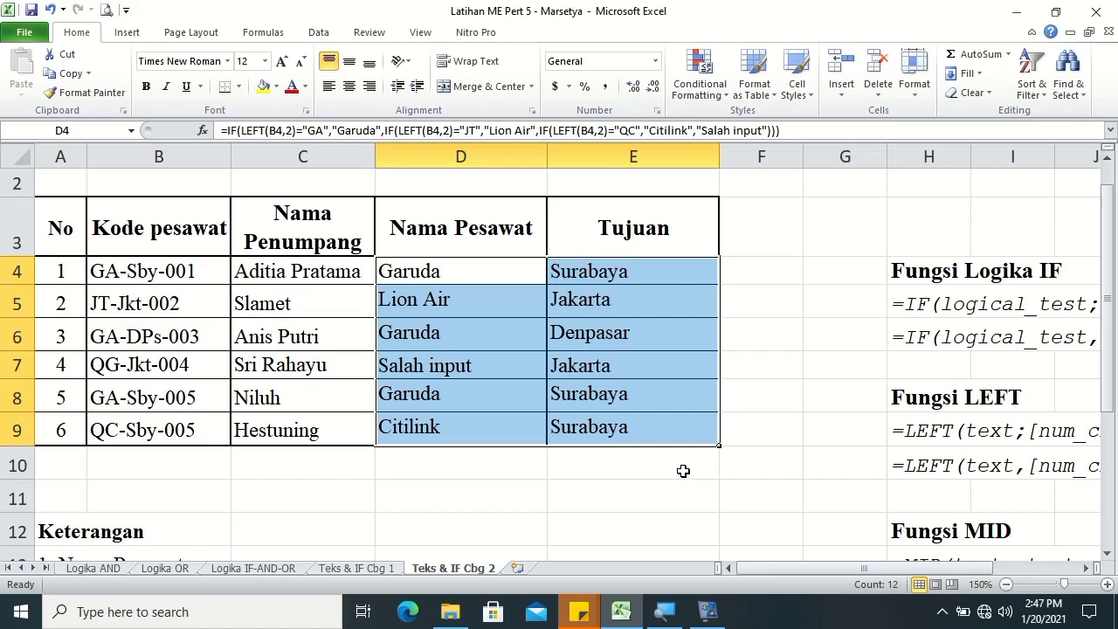
click(684, 471)
click(104, 271)
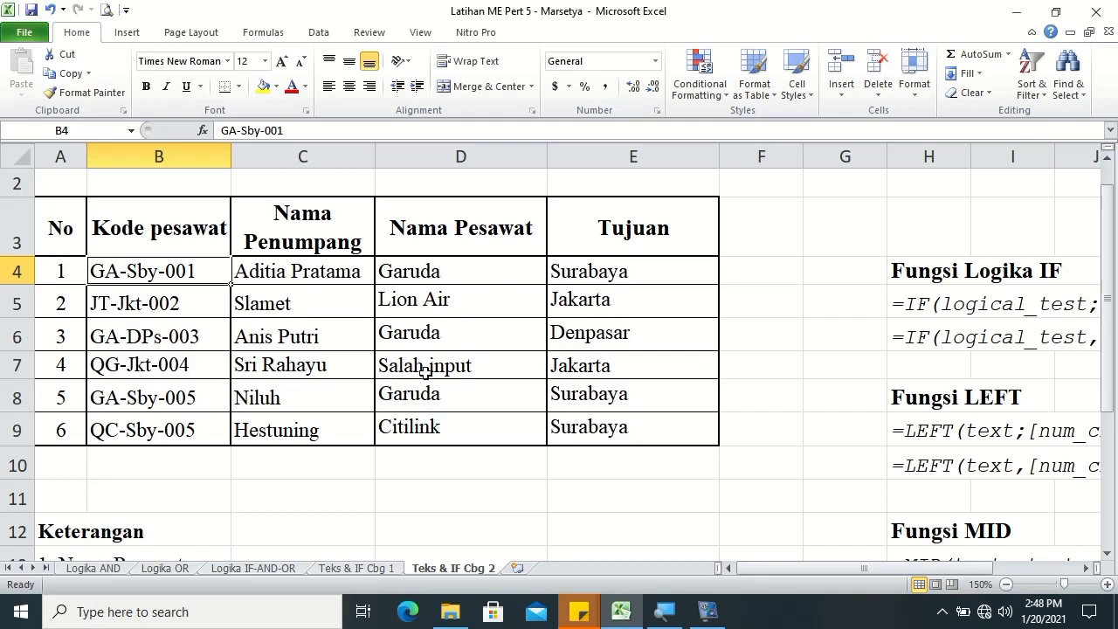
double_click(147, 362)
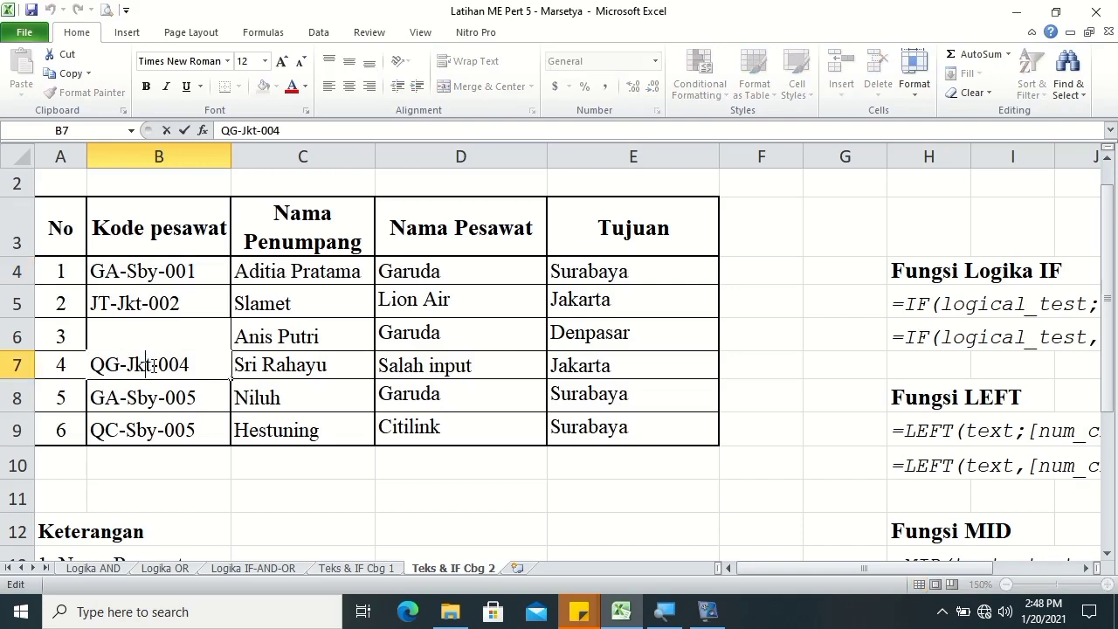
key(BackSpace)
text(l)
key(Return)
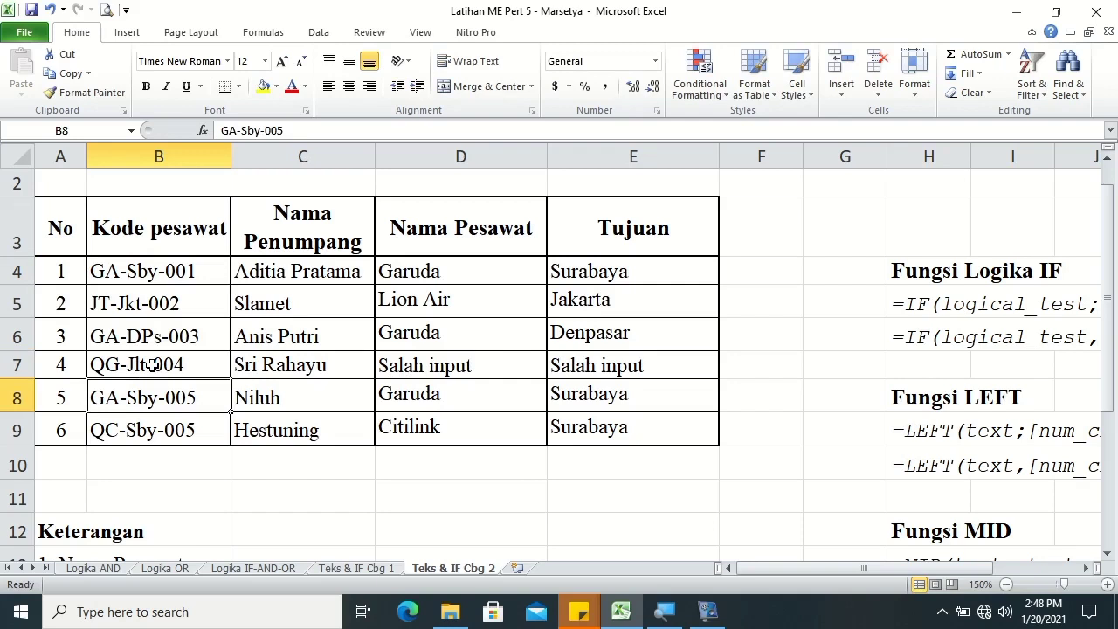
click(580, 365)
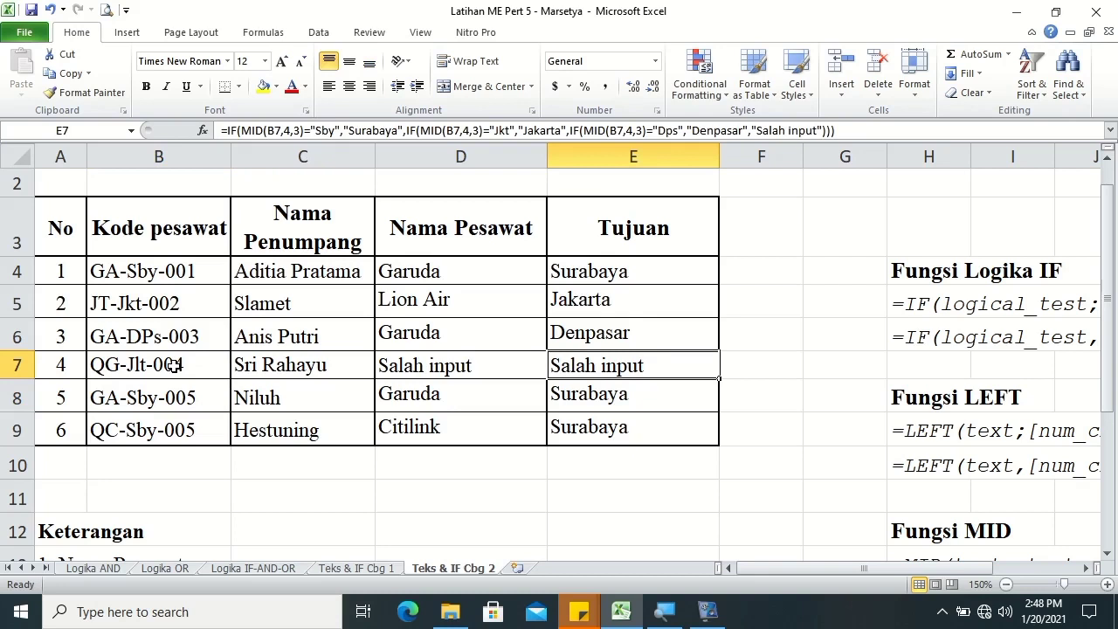
key(ctrl+z)
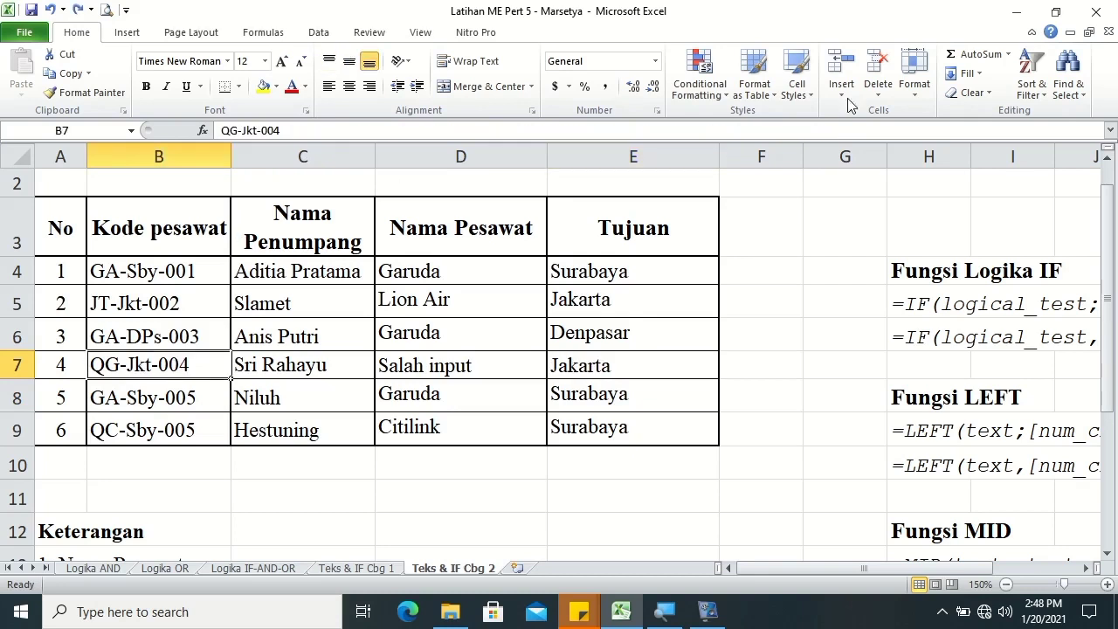
drag(1107, 222, 1107, 210)
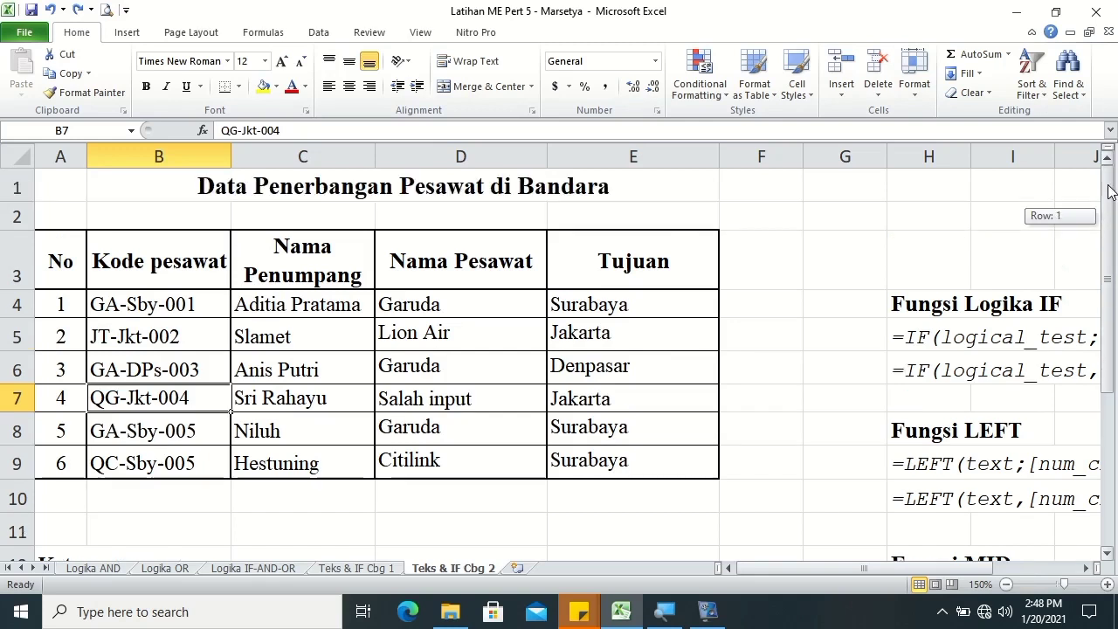